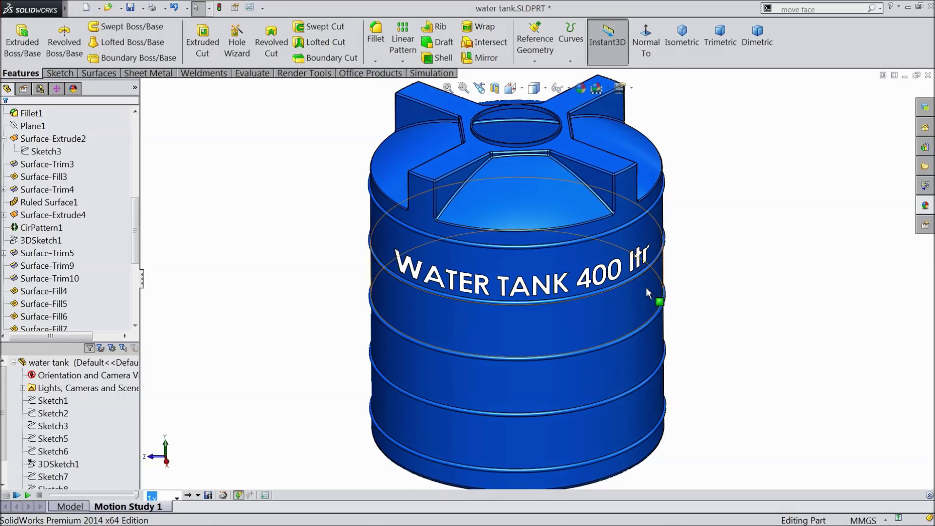
left_click(28, 496)
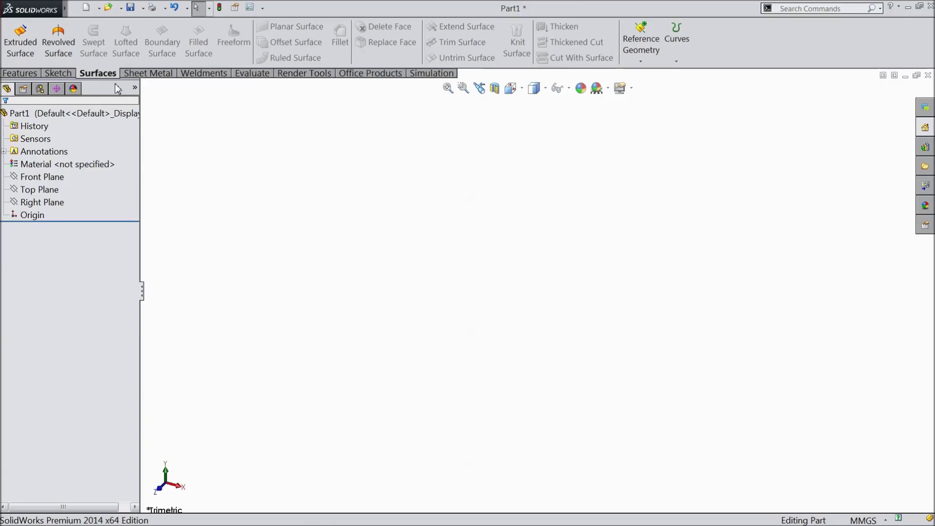
Start a sketch on the Top Plane and draw a circle of about 109 mm radius centred on the origin
left_click(51, 192)
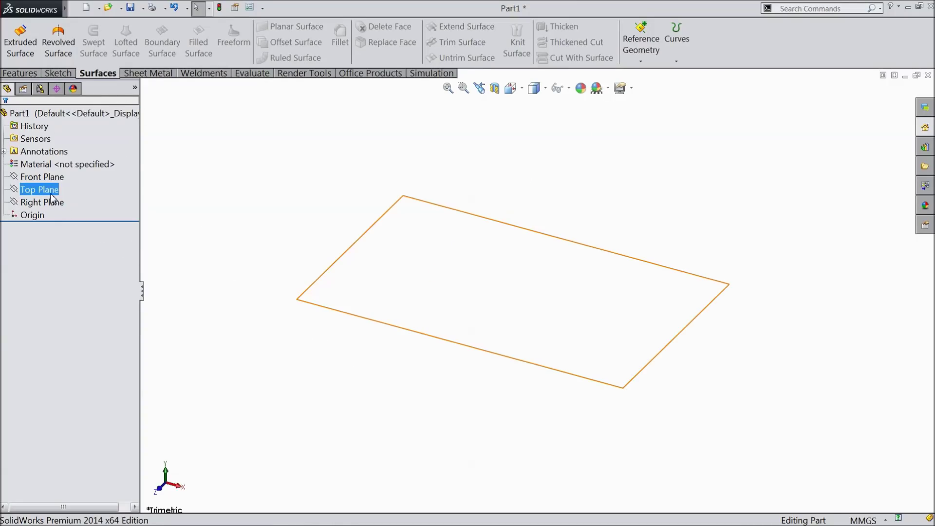
left_click(56, 178)
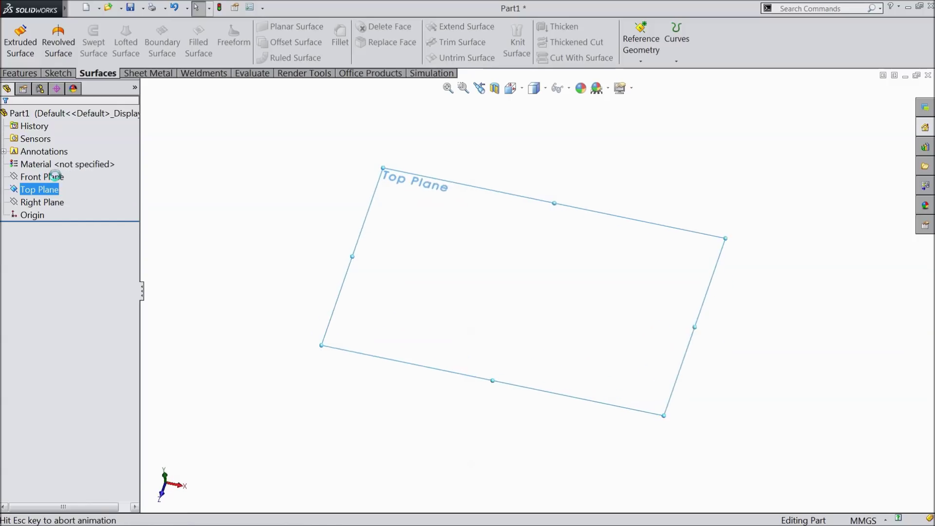
left_click(59, 76)
left_click(105, 27)
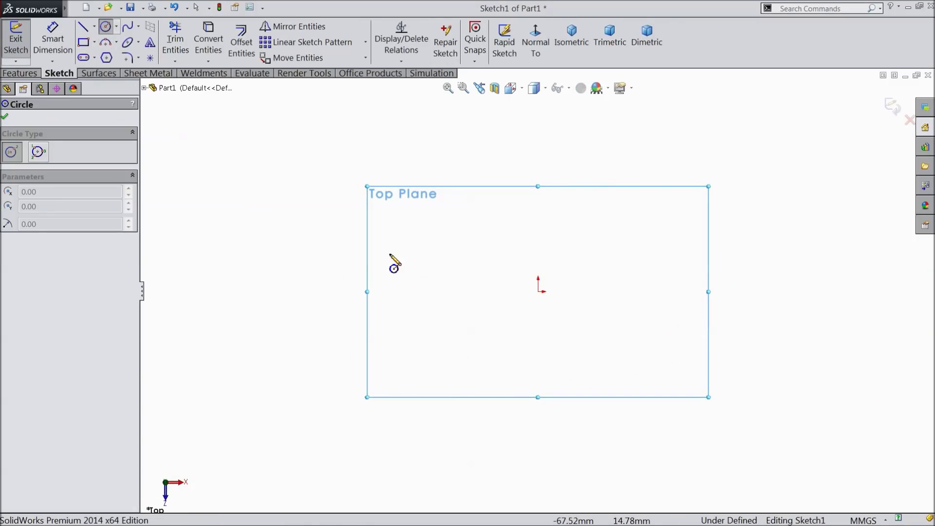
left_click(538, 291)
left_click(340, 232)
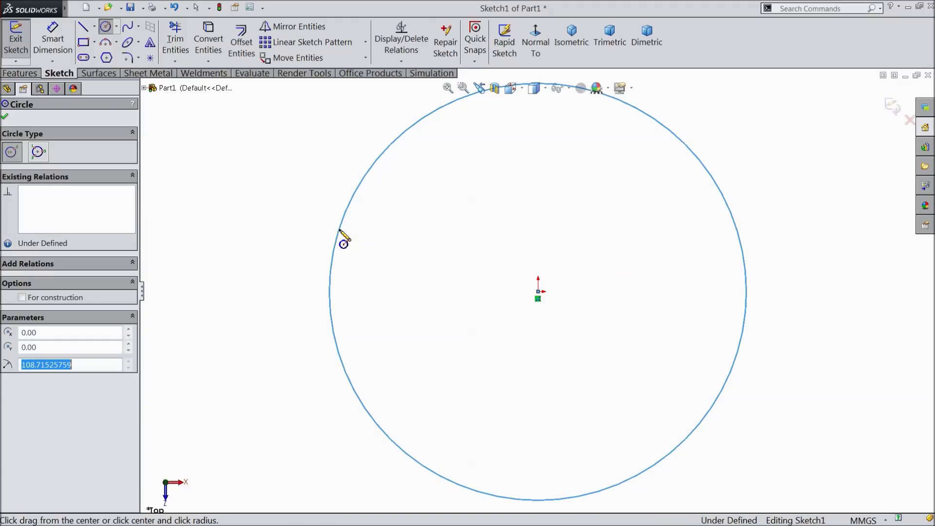
Dimension the circle's diameter and set it to 800 mm
left_click(53, 39)
left_click(332, 272)
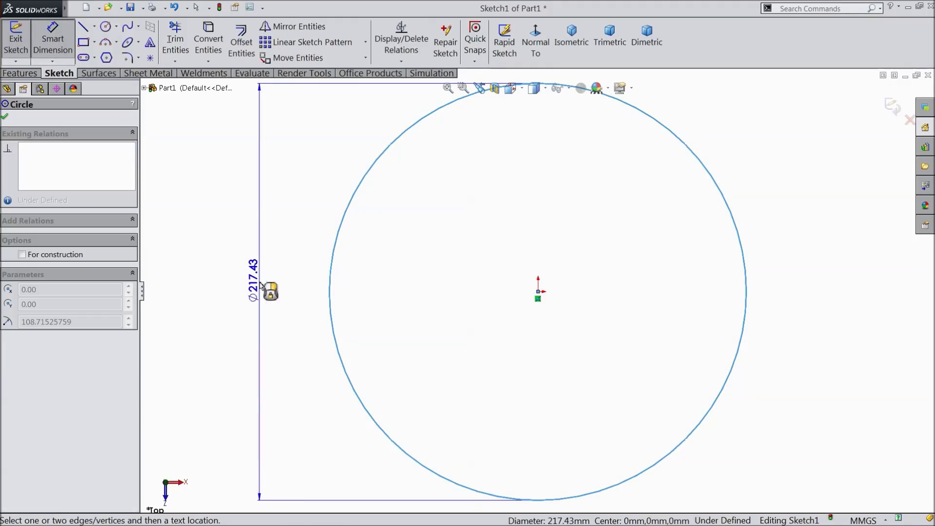
left_click(259, 289)
type("800")
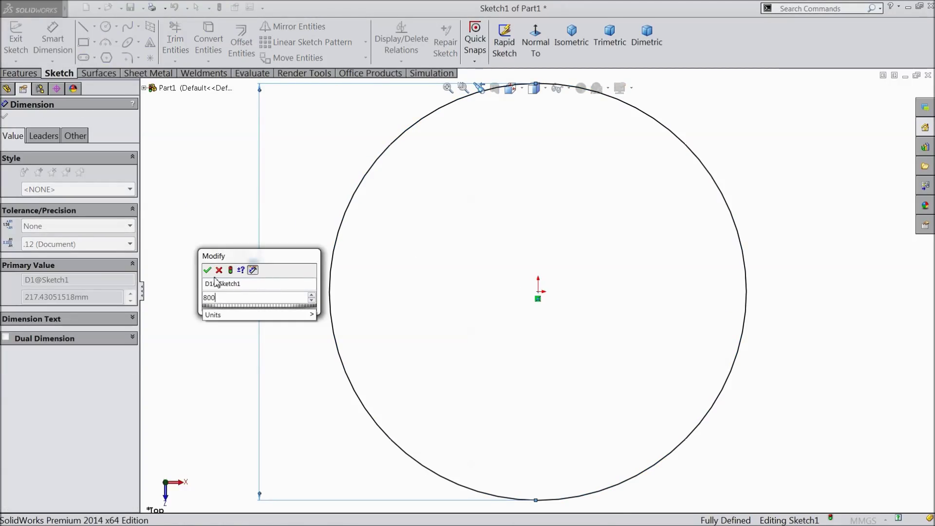
left_click(208, 270)
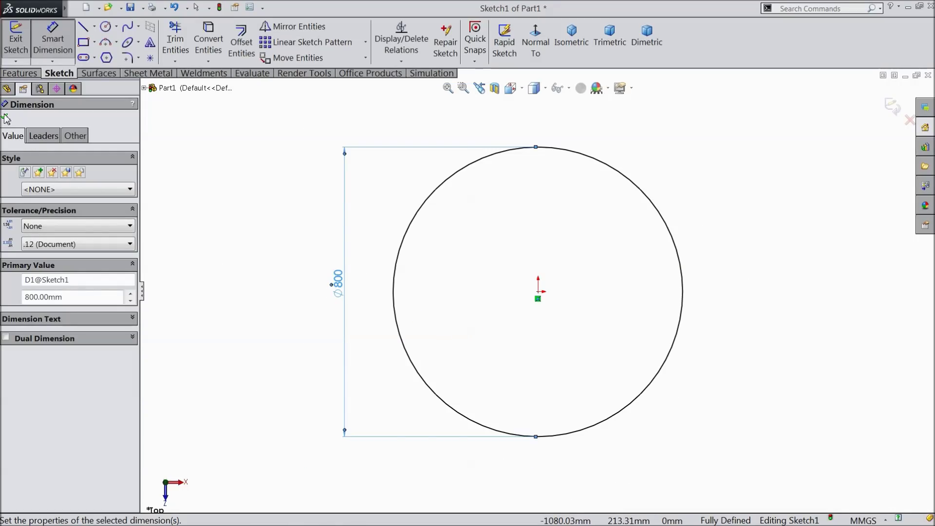
left_click(6, 117)
Extrude the circle as a surface, blind, to a depth of 800 mm
left_click(99, 73)
left_click(21, 51)
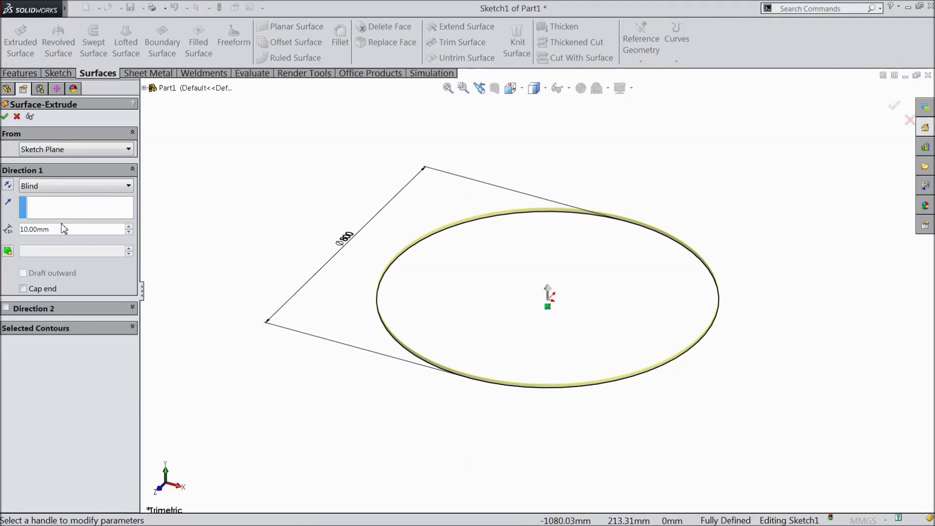
type("800")
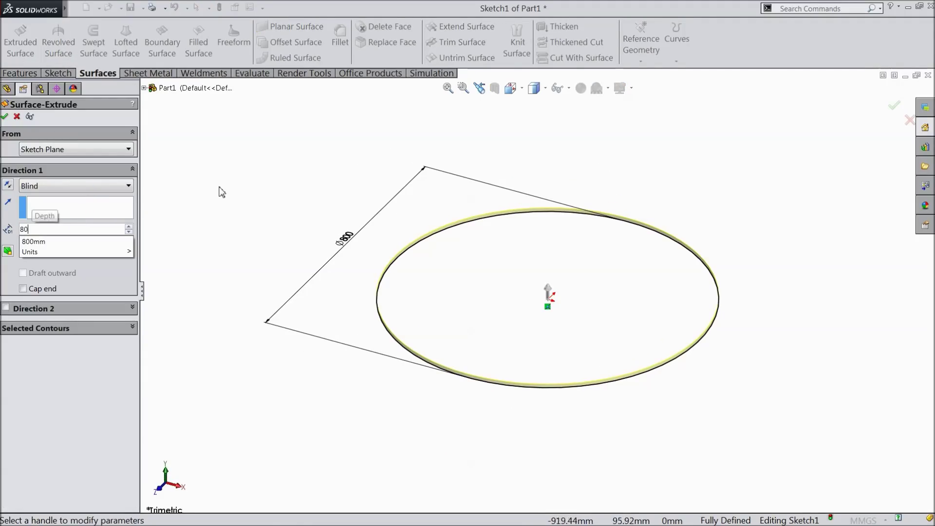
key("Return")
type("800.00mm")
key("Return")
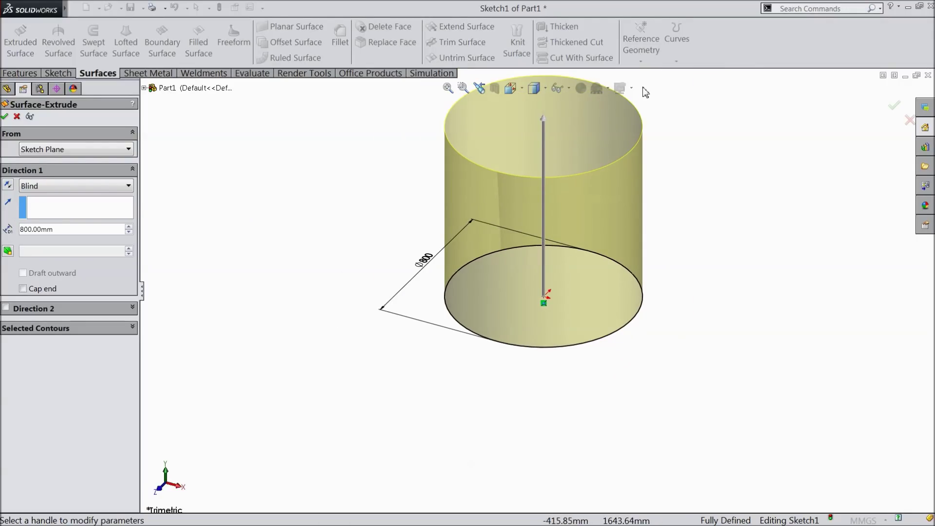
key("f")
left_click(6, 116)
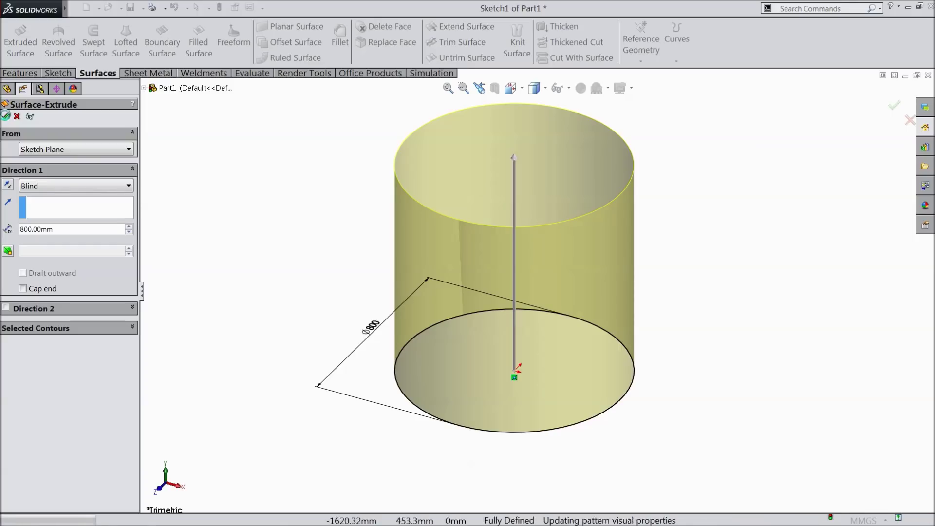
mouse_move(200, 227)
middle_mouse_down()
mouse_move(193, 307)
mouse_move(198, 239)
middle_mouse_up()
Start a sketch on the Front Plane and draw a vertical centerline from the origin to the cylinder's upper edge
left_click(31, 190)
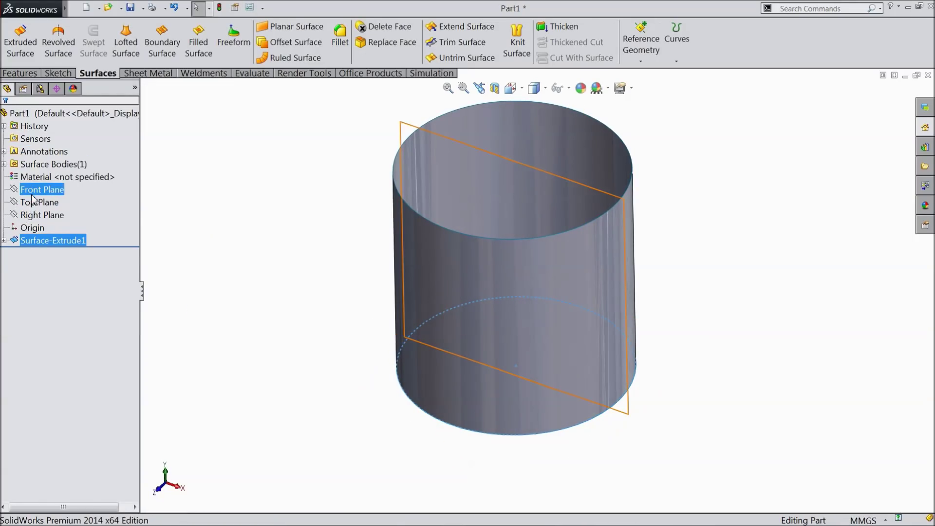
left_click(41, 181)
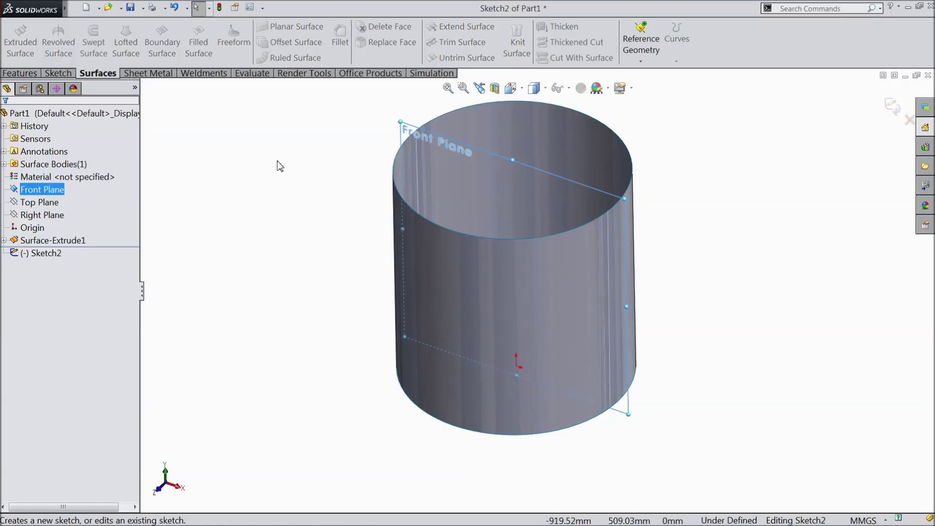
left_click(59, 73)
left_click(536, 42)
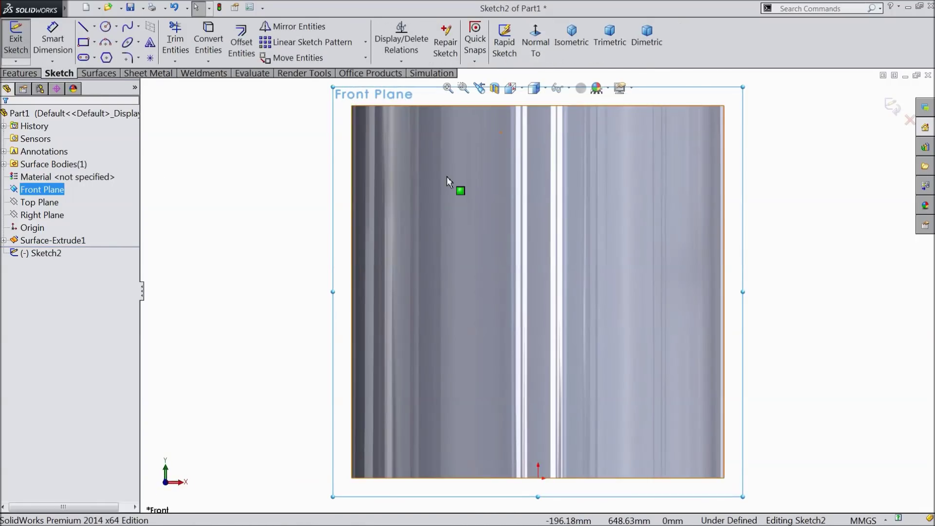
left_click(94, 26)
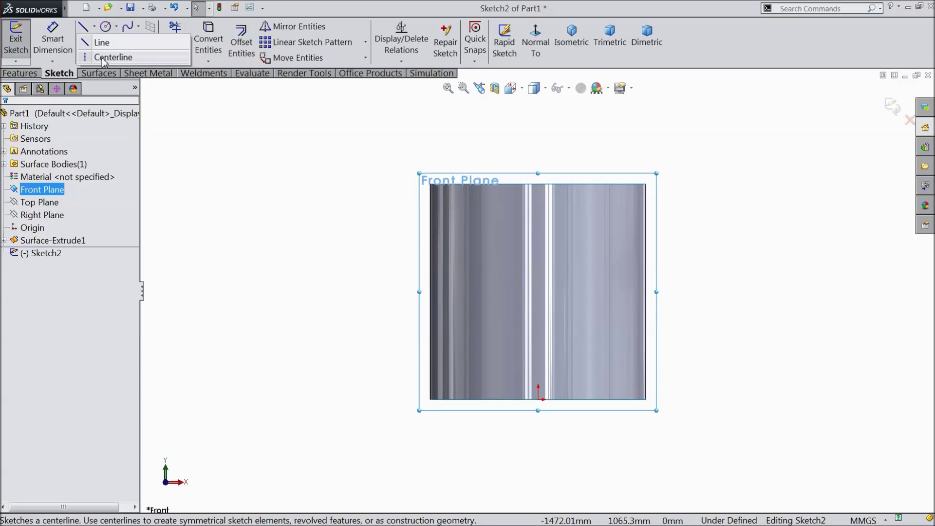
left_click(113, 57)
left_click(538, 399)
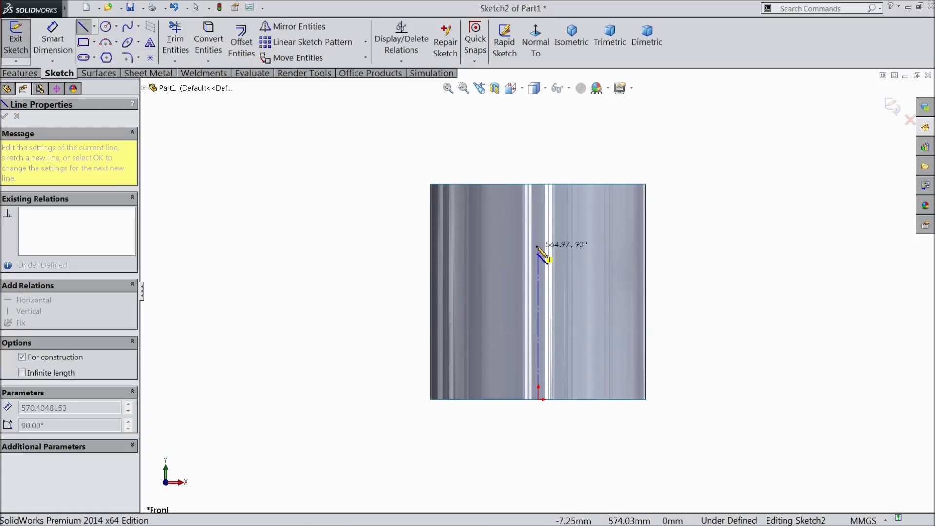
right_click(540, 185)
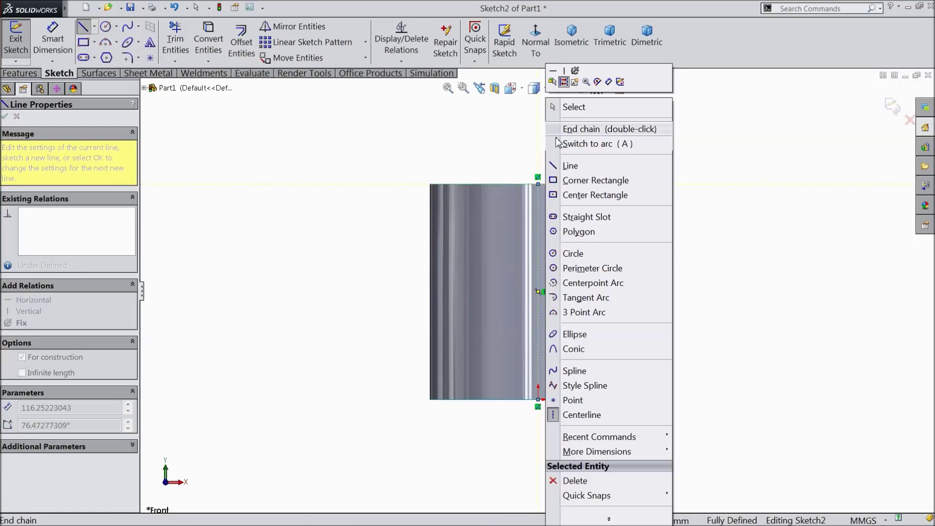
left_click(561, 105)
Draw a centerpoint arc of about 623 mm radius, centred on the centerline and joining the cylinder's two upper corners
left_click(117, 42)
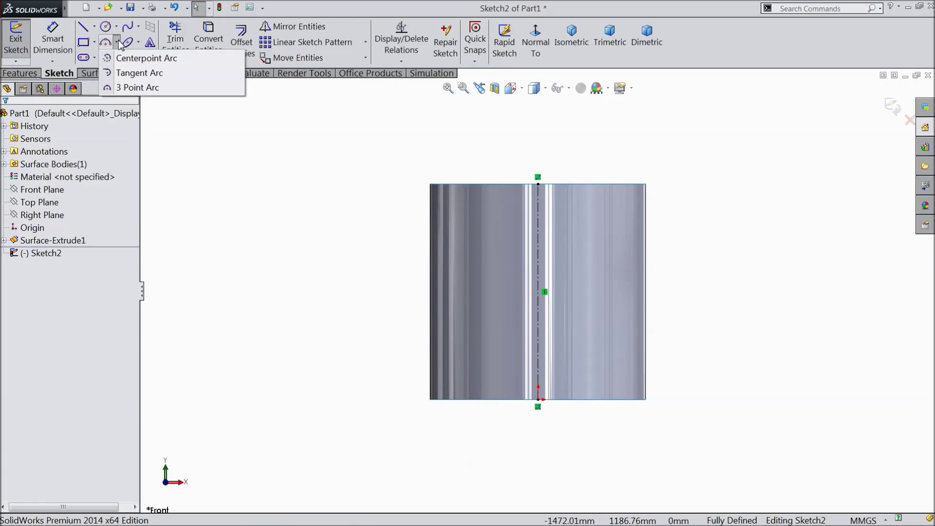
left_click(139, 57)
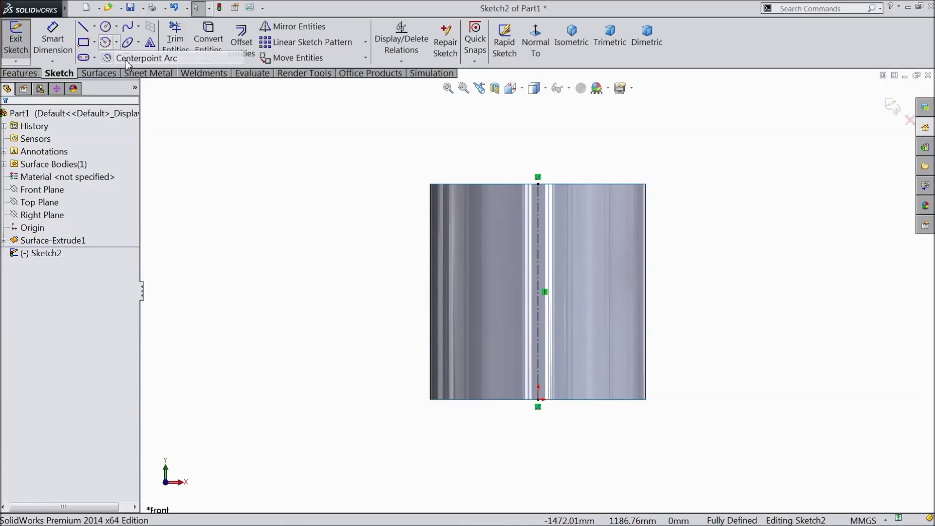
left_click(538, 313)
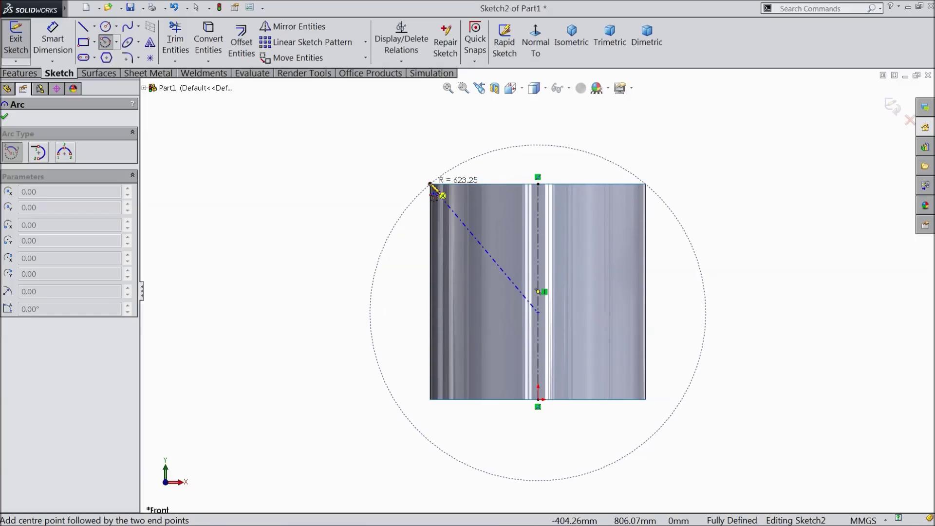
left_click(431, 185)
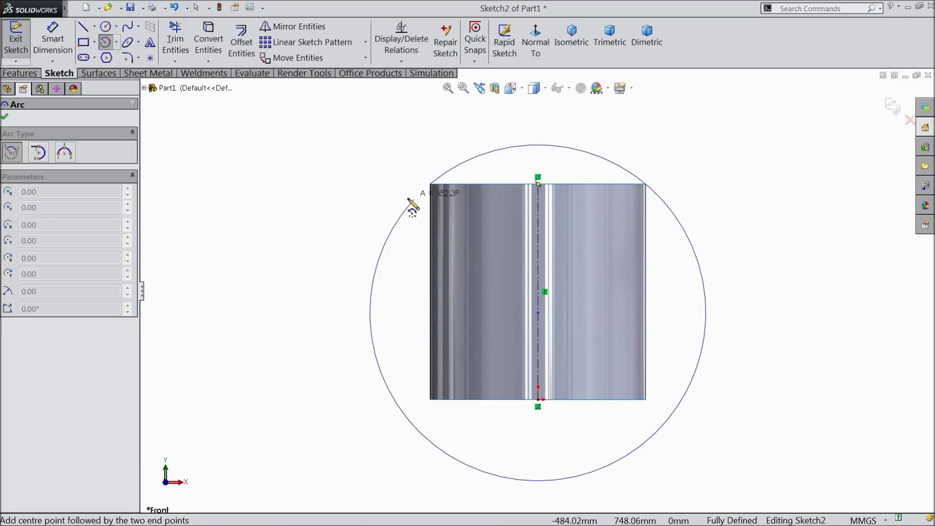
left_click(647, 185)
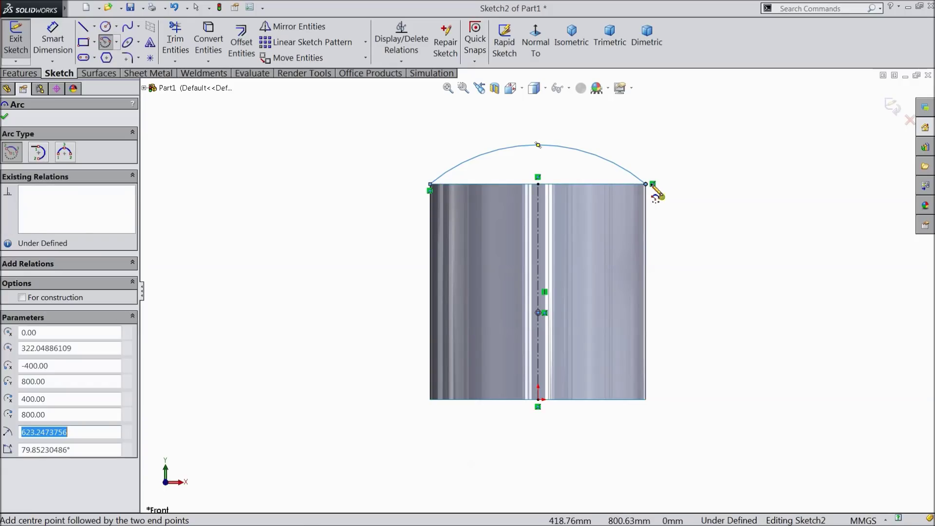
right_click(653, 189)
left_click(691, 121)
Dimension the dome arc's radius and set it to 700 mm
scroll(521, 204, "down", 10)
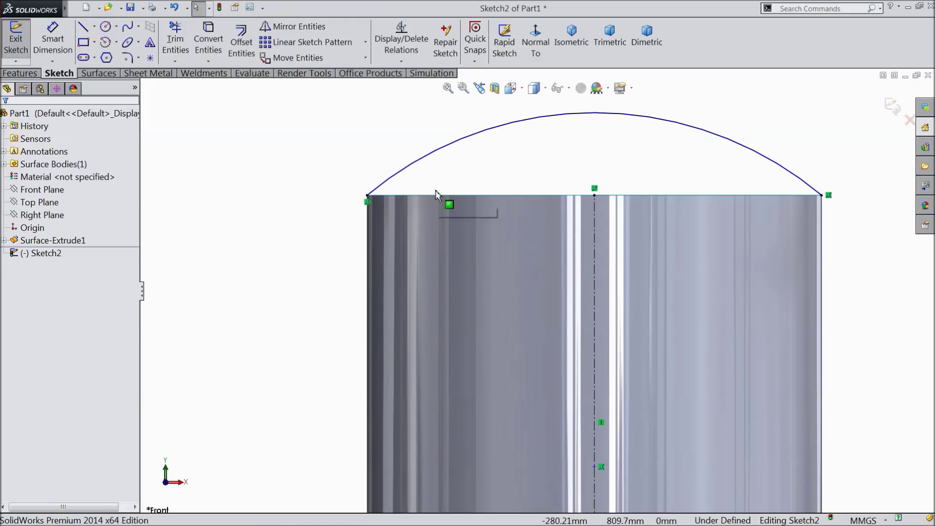
scroll(487, 258, "up", 10)
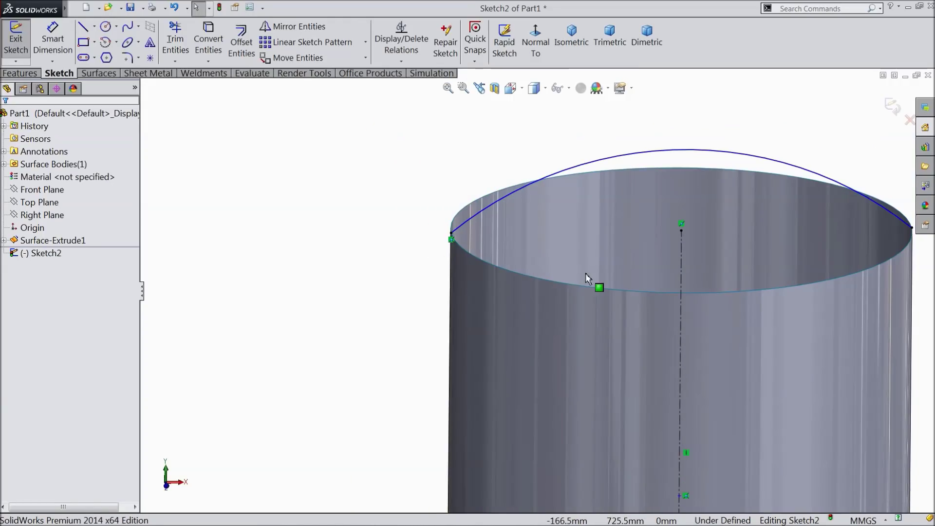
scroll(726, 288, "down", 3)
scroll(589, 290, "up", 3)
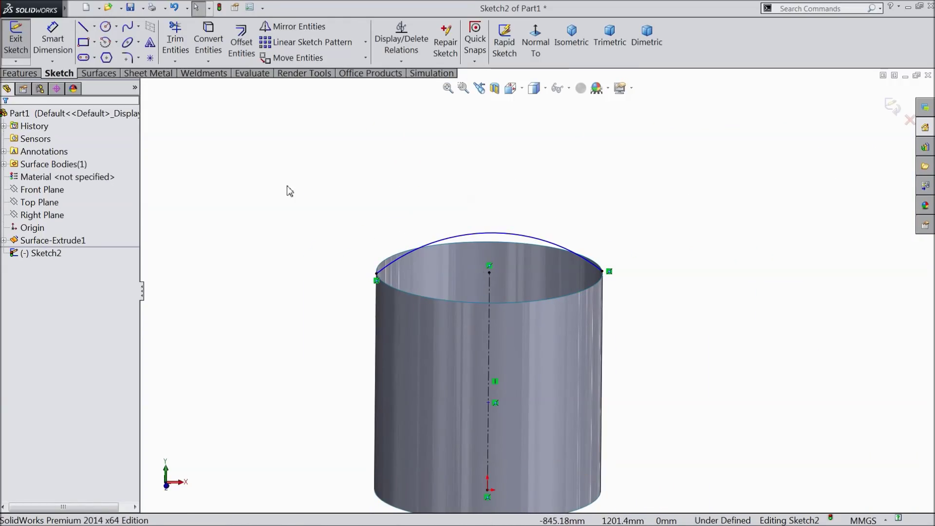
left_click(53, 39)
scroll(477, 217, "down", 2)
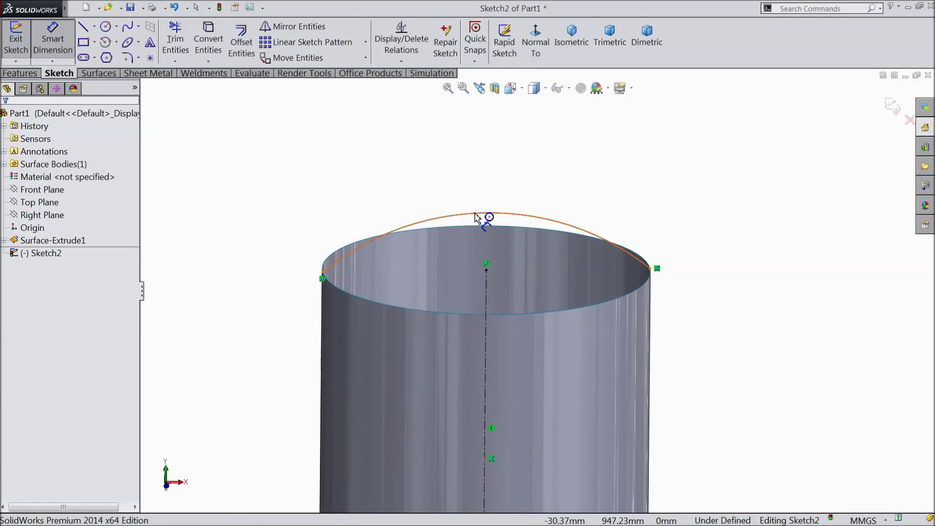
left_click(476, 217)
left_click(485, 196)
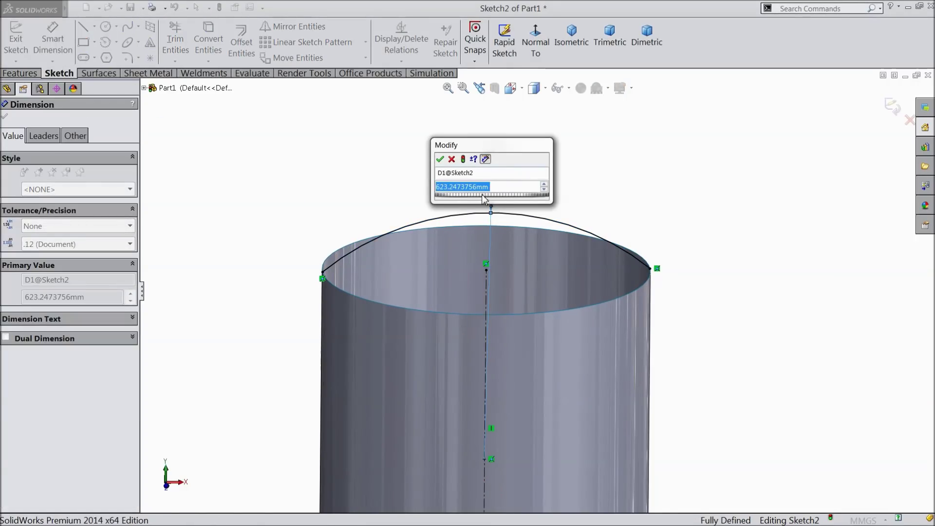
type("700")
left_click(440, 160)
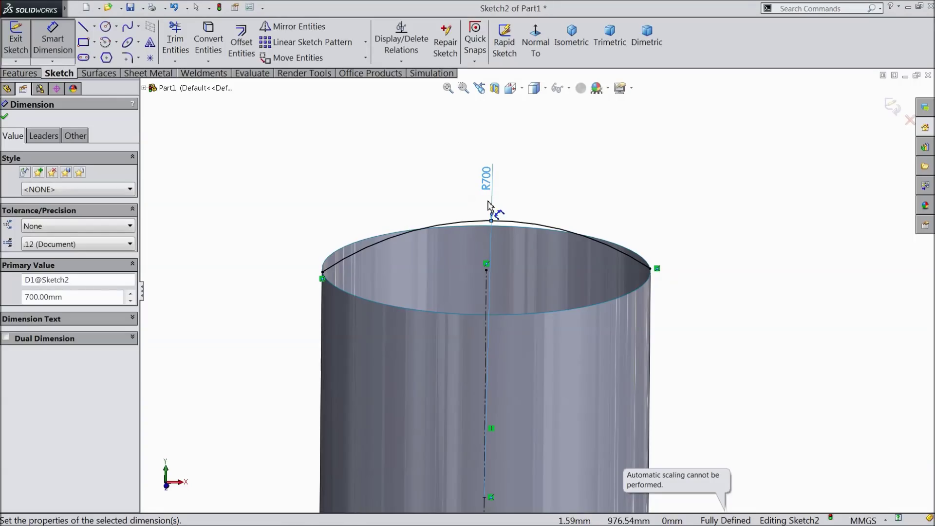
Draw a horizontal centerline about 681 mm long from the dome arc's centre point out past the cylinder wall
left_click(538, 47)
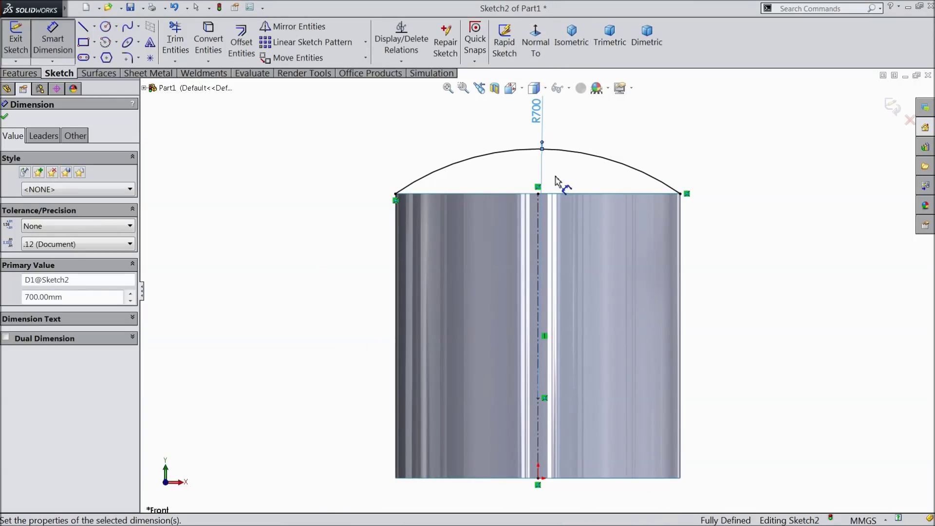
left_click(98, 73)
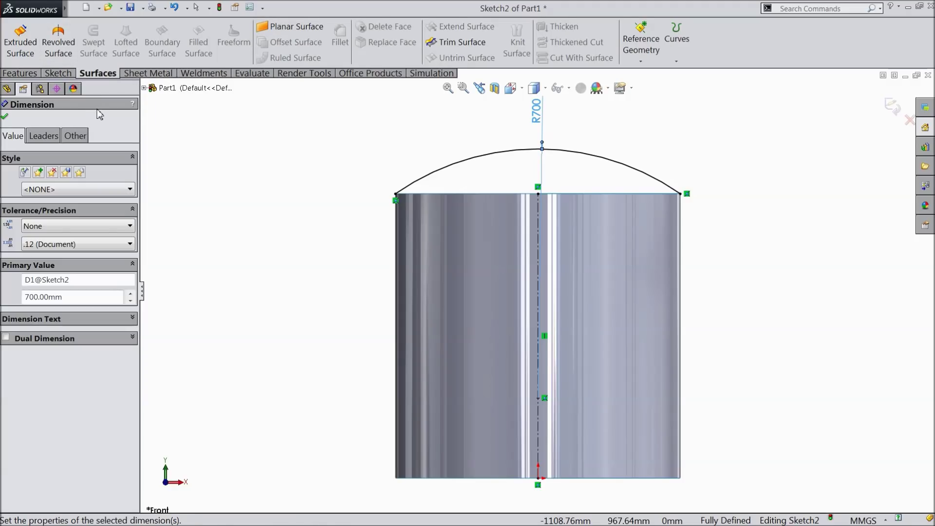
left_click(56, 73)
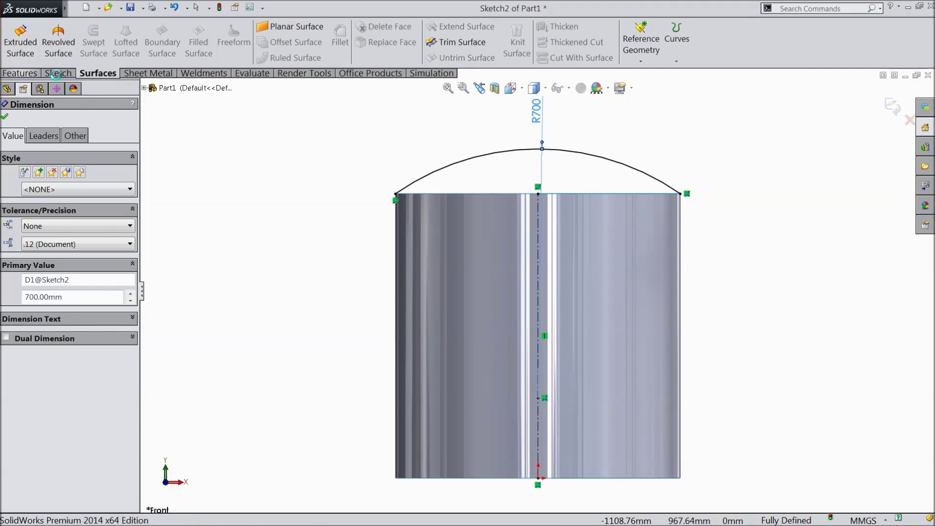
left_click(95, 27)
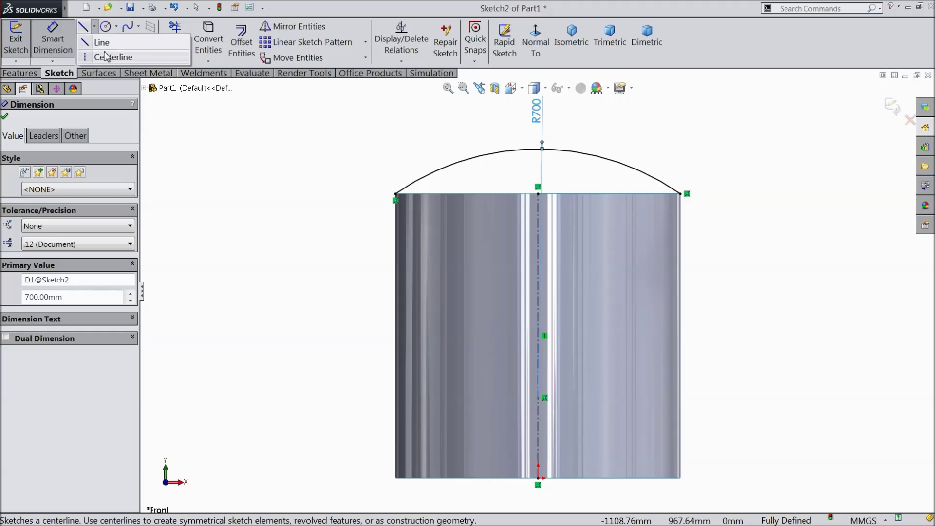
left_click(111, 58)
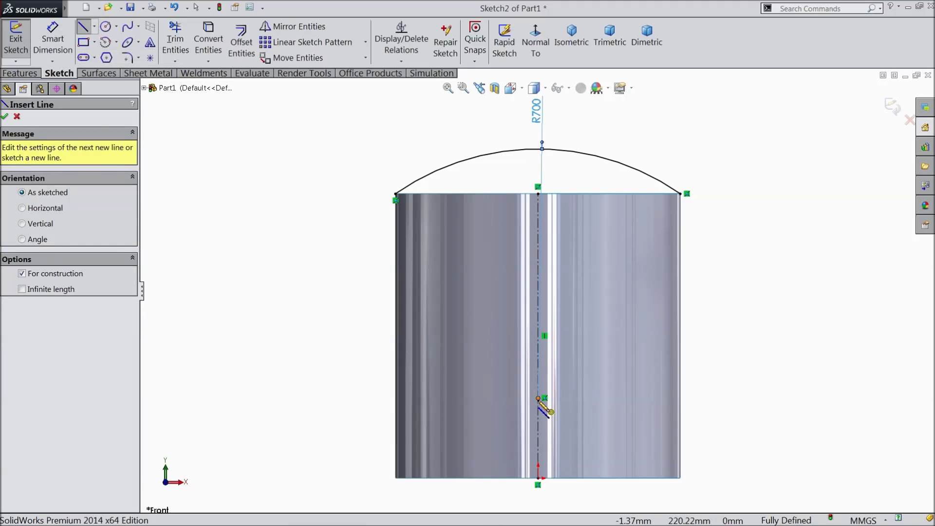
left_click(539, 398)
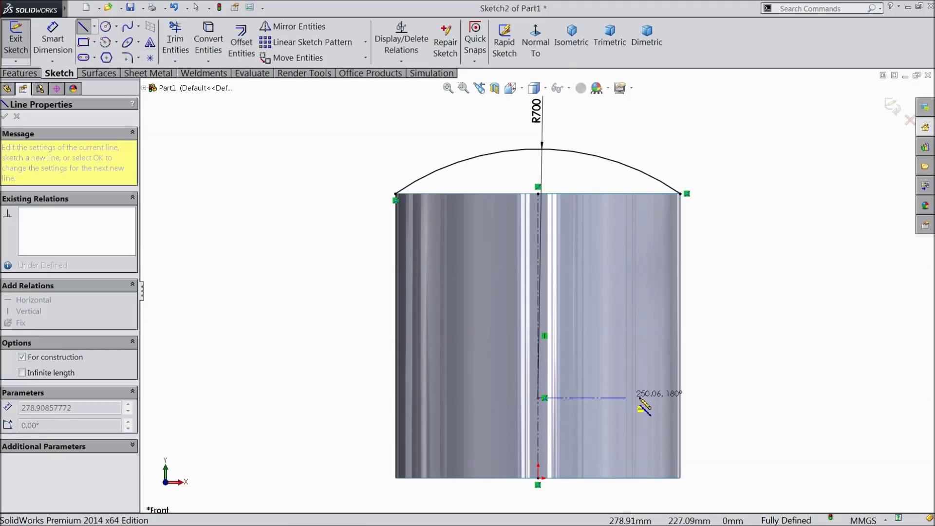
left_click(781, 397)
right_click(773, 340)
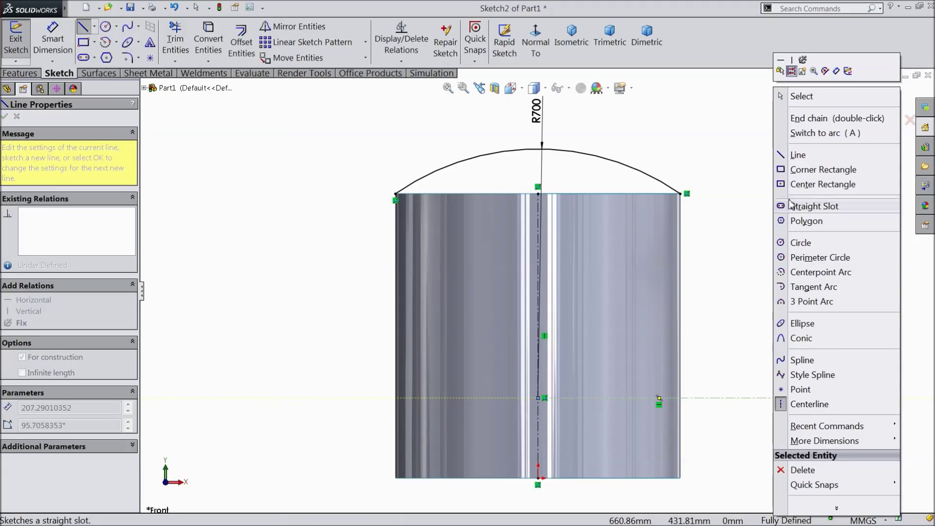
left_click(794, 96)
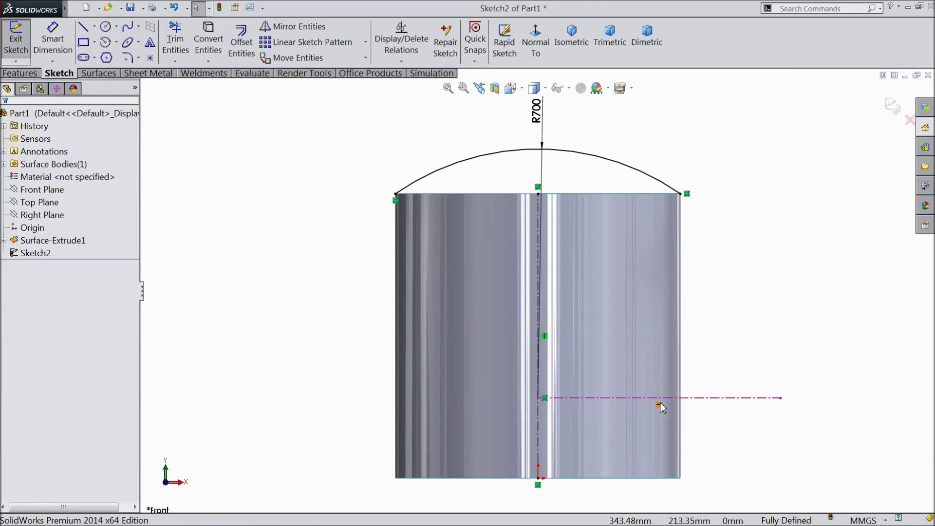
Revolve the dome arc as a surface through 360 degrees, blind, about the horizontal centerline
left_click(87, 74)
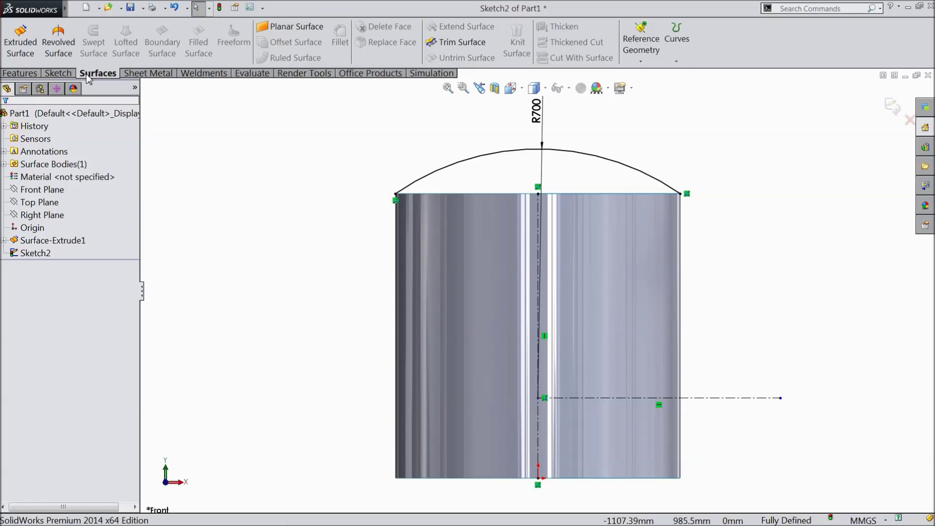
left_click(58, 52)
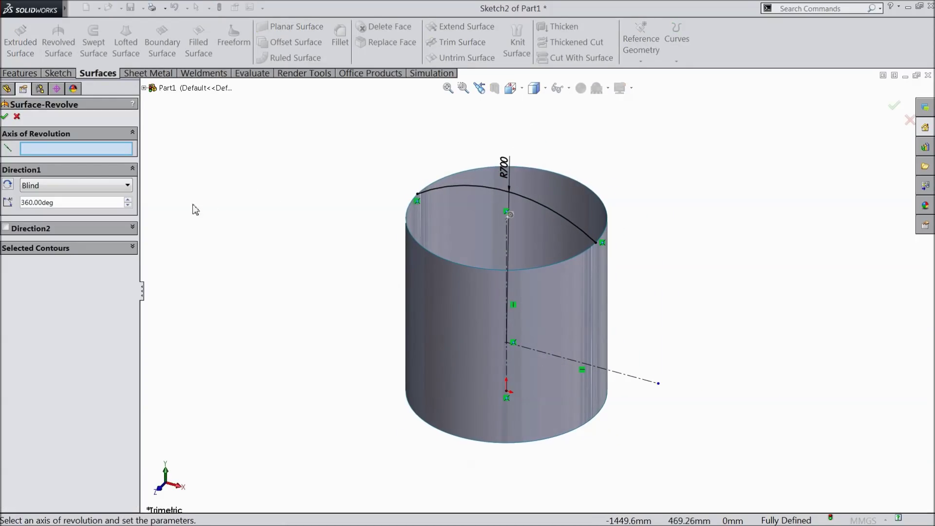
left_click(570, 362)
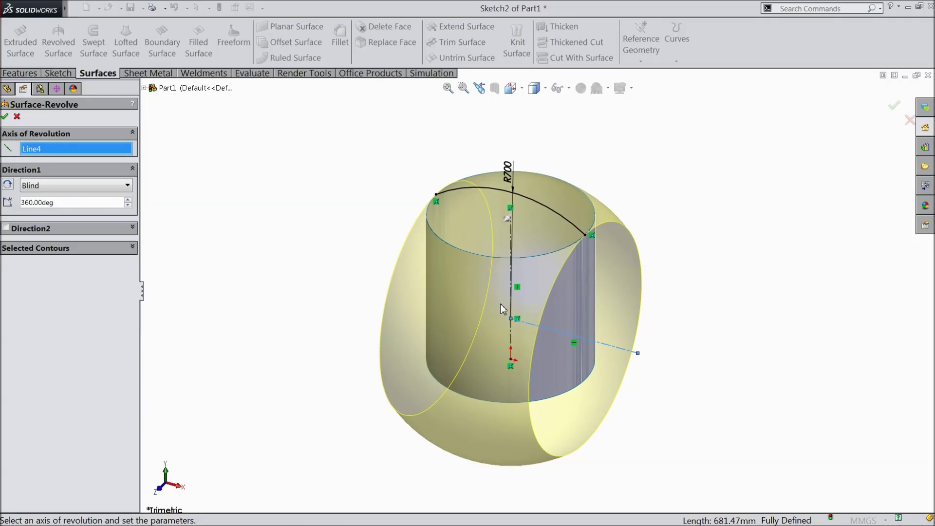
left_click(4, 116)
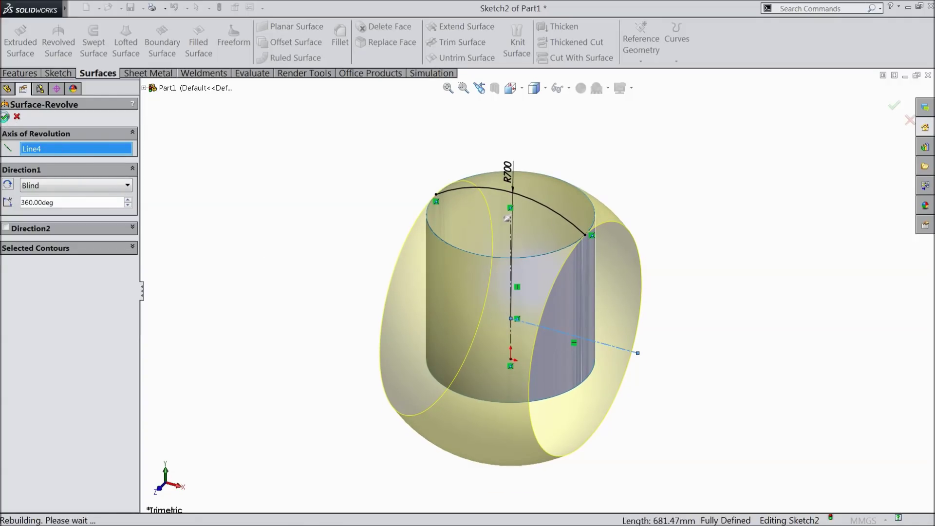
Trim the revolved surface with a standard trim, using the extruded cylinder as trim tool and keeping the cap over its upper opening
middle_click_drag(268, 248, 350, 252)
scroll(587, 335, "down", 3)
scroll(587, 335, "down", 2)
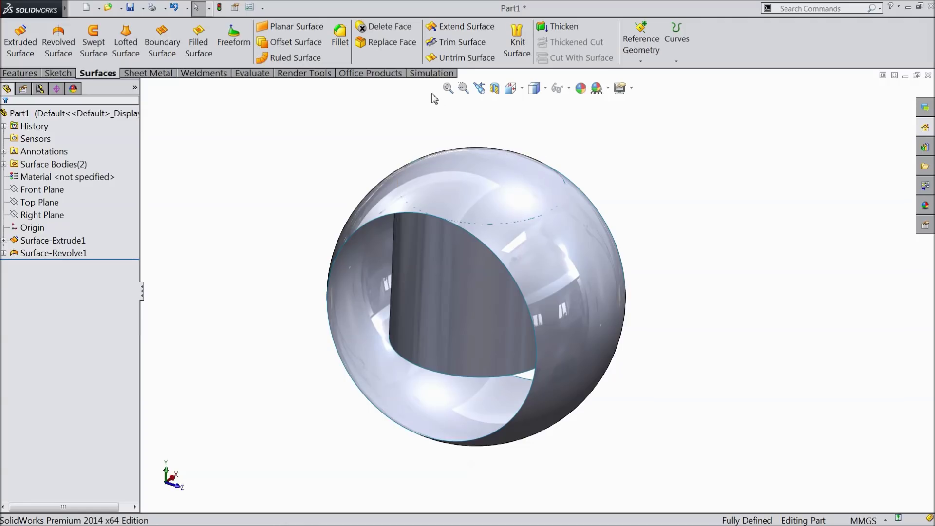
left_click(467, 43)
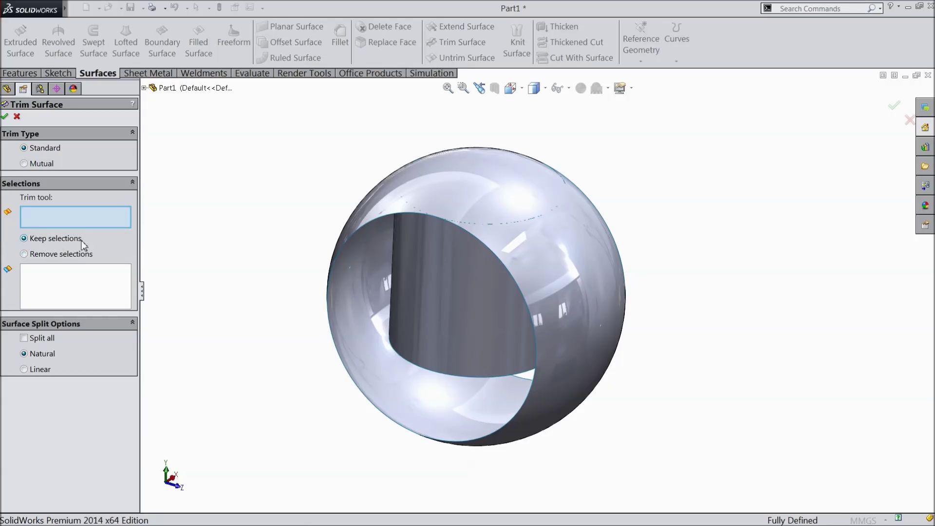
left_click(479, 200)
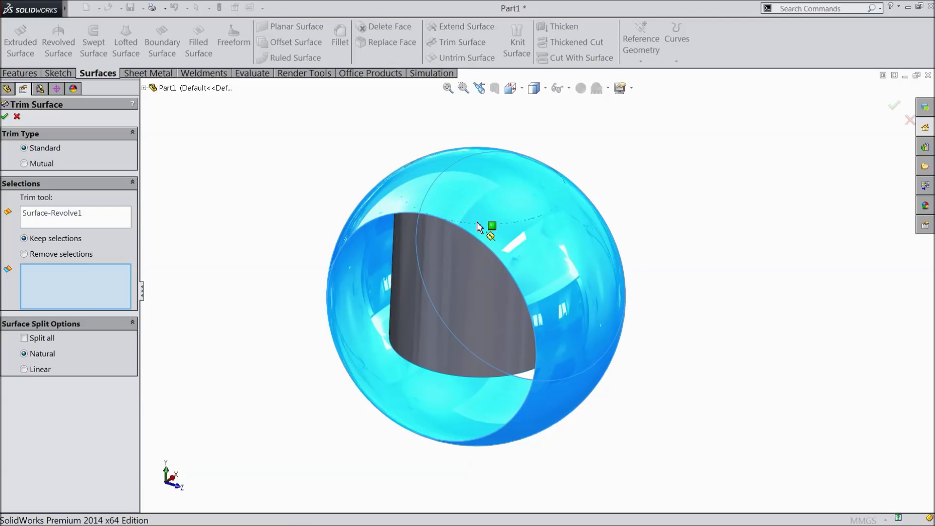
middle_click_drag(476, 209, 467, 216)
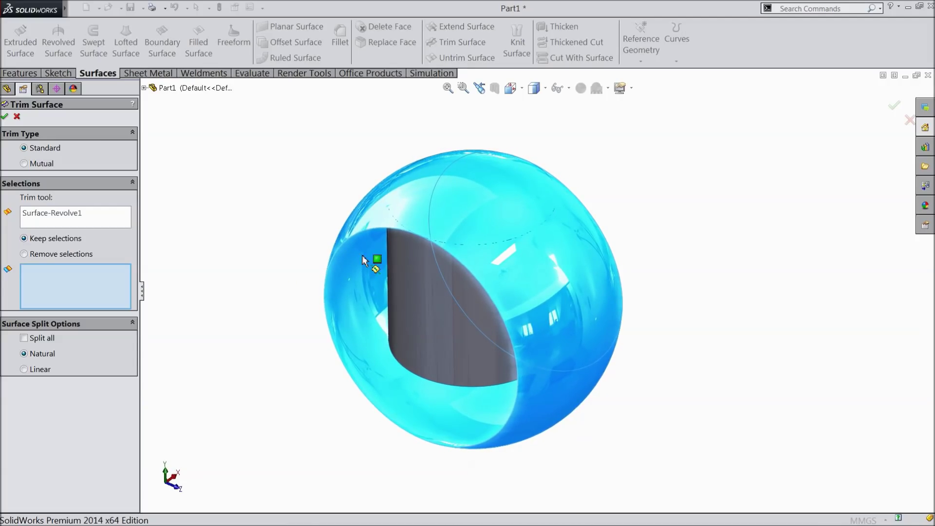
right_click(61, 219)
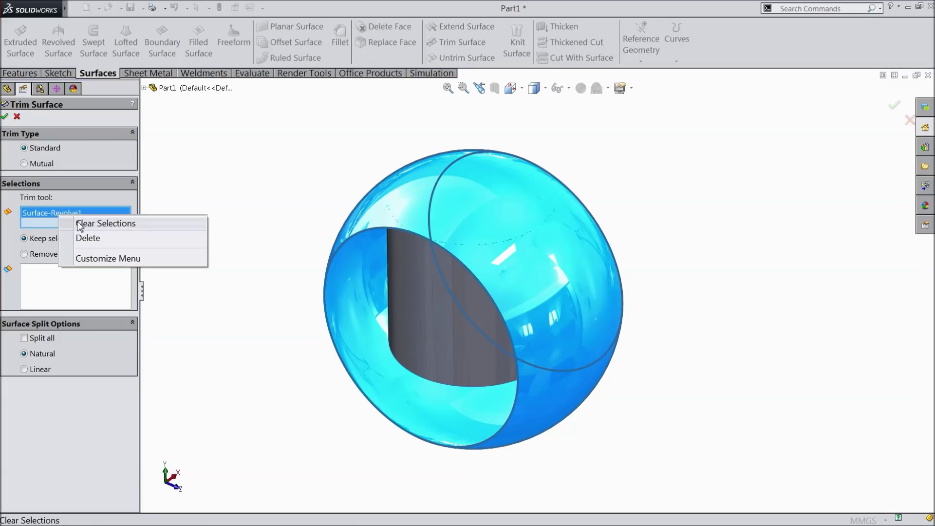
left_click(81, 224)
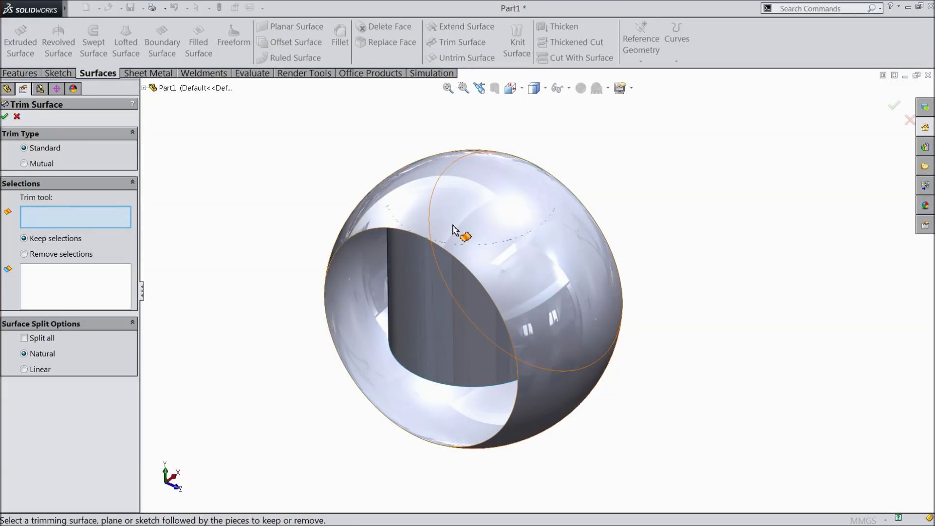
left_click(422, 302)
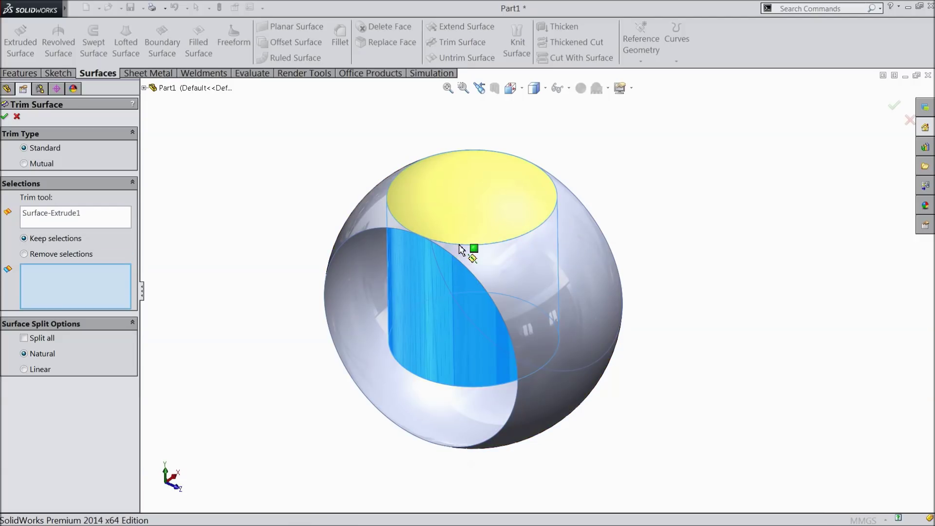
left_click(461, 250)
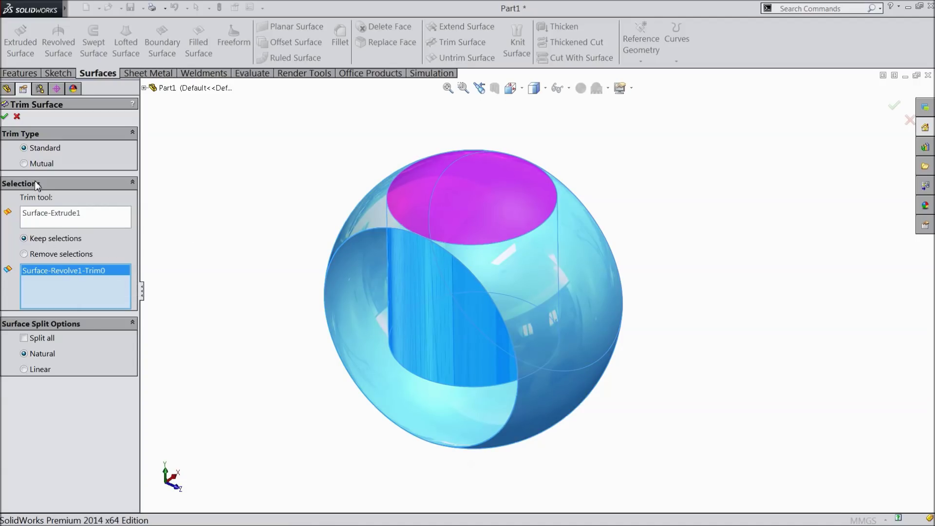
left_click(6, 117)
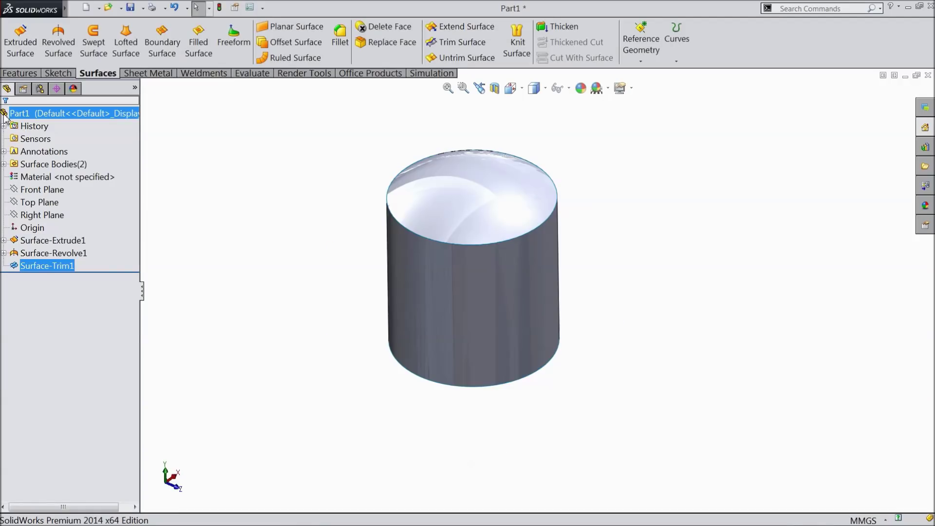
Knit the trimmed dome and the extruded cylinder wall into a single surface
mouse_move(288, 236)
middle_mouse_down()
mouse_move(304, 178)
mouse_move(363, 230)
mouse_move(434, 218)
mouse_move(291, 224)
middle_mouse_up()
left_click(433, 218)
left_click(291, 224)
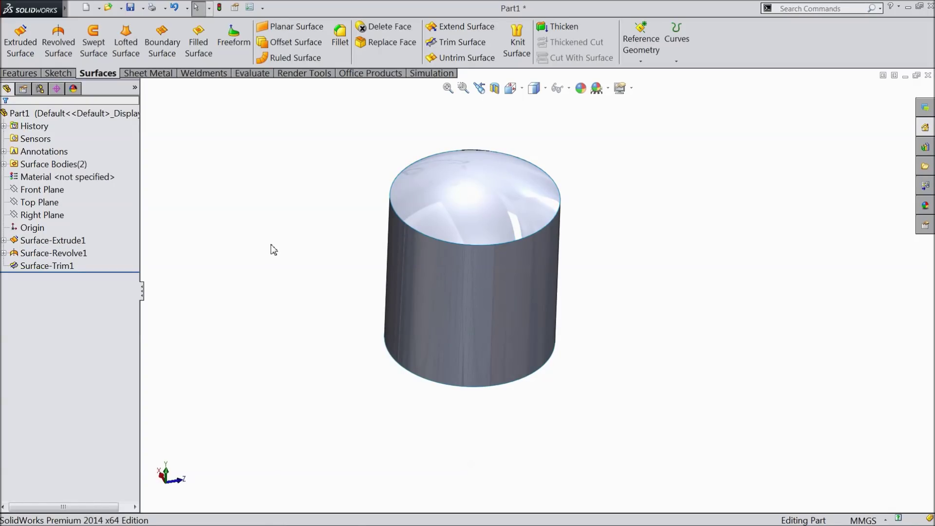
left_click(519, 48)
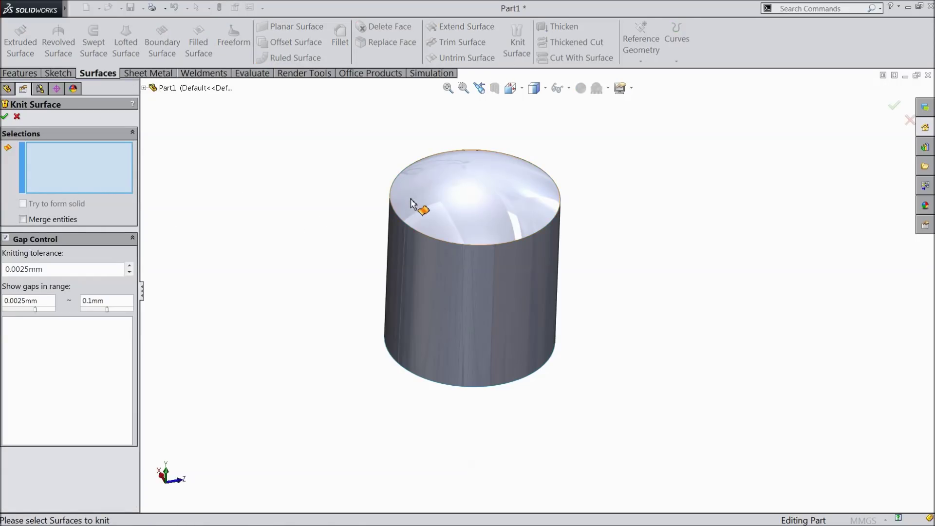
left_click(459, 233)
left_click(471, 286)
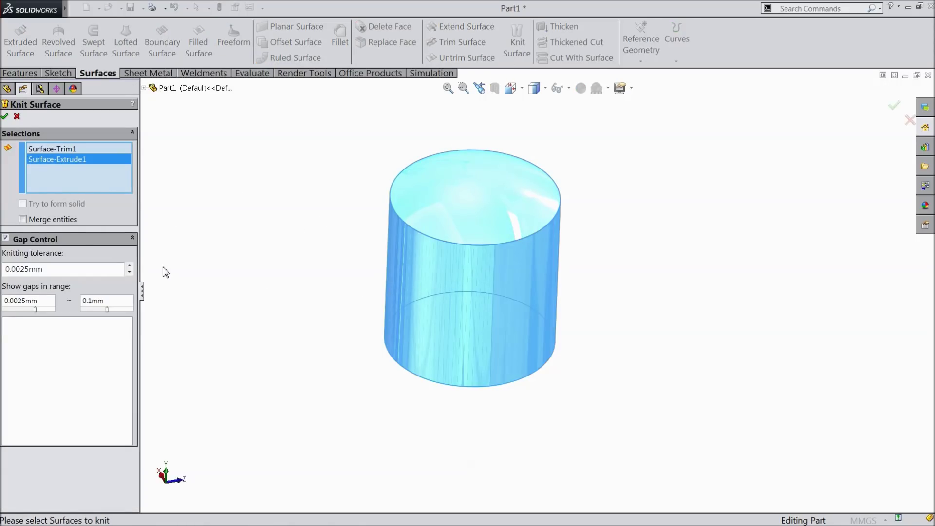
left_click(6, 117)
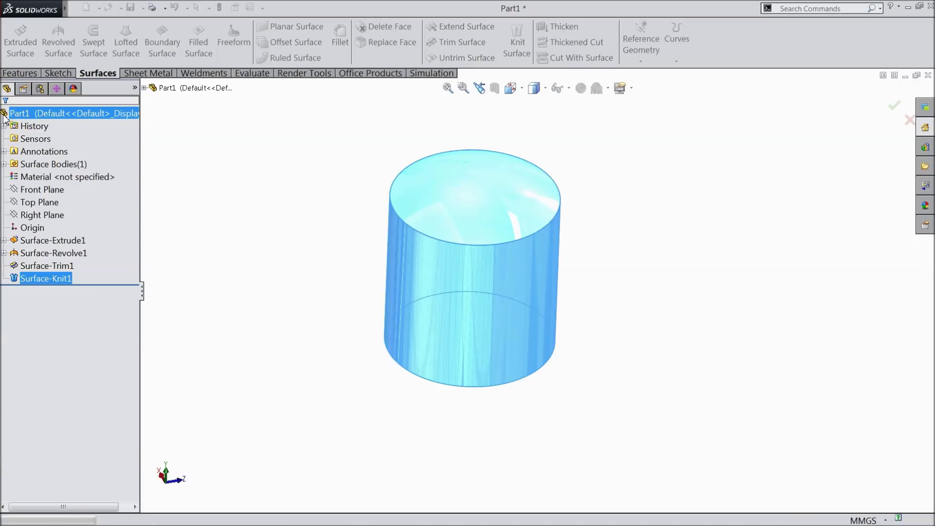
Close the cylinder's open base with a filled surface bounded by its circular edge, using Contact curvature control
middle_click_drag(344, 298, 372, 303)
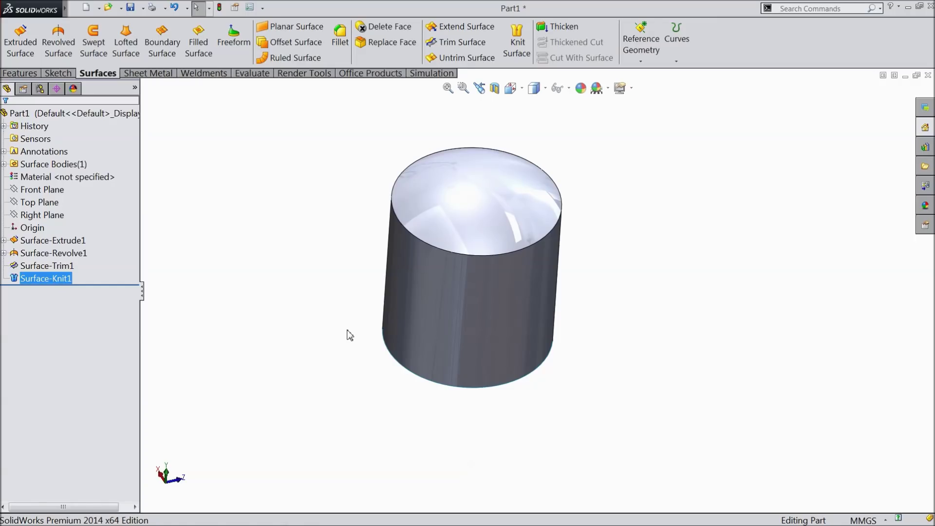
middle_click_drag(344, 334, 371, 278)
scroll(380, 275, "down", 3)
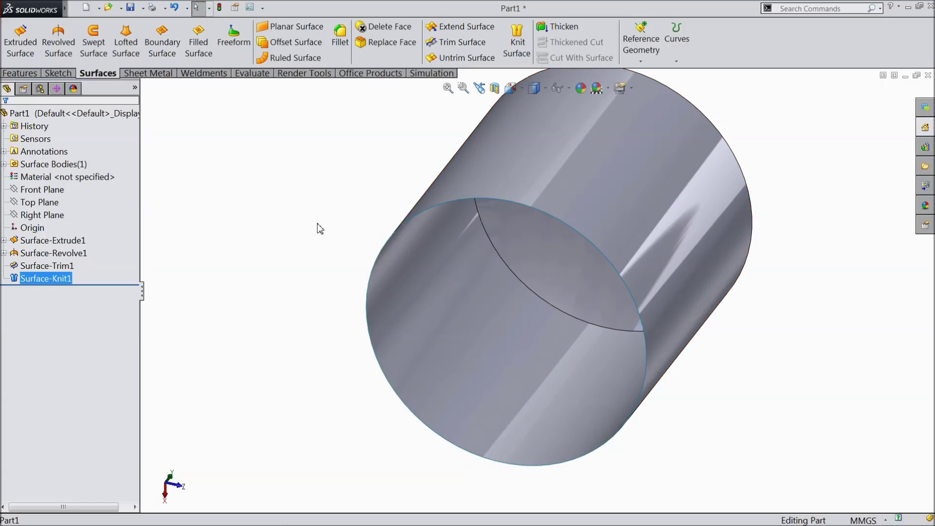
left_click(199, 53)
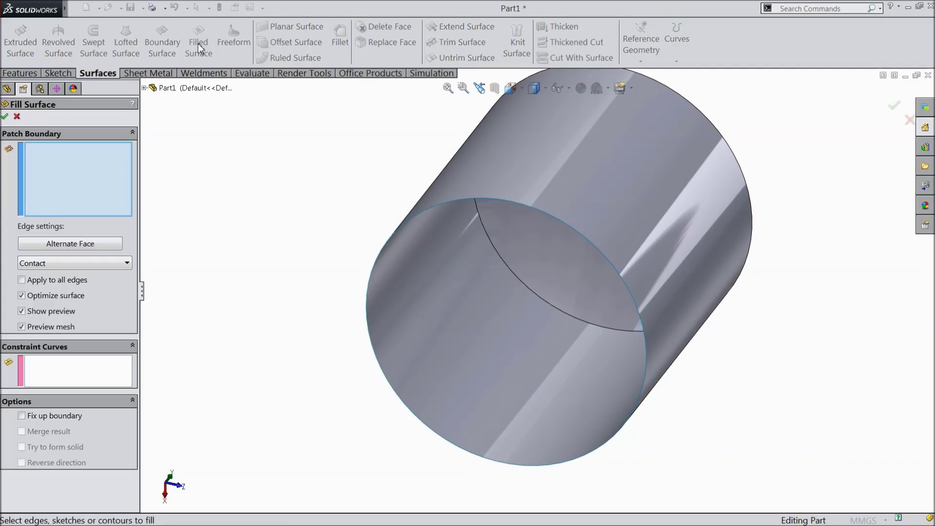
left_click(370, 282)
middle_click_drag(214, 219, 282, 172)
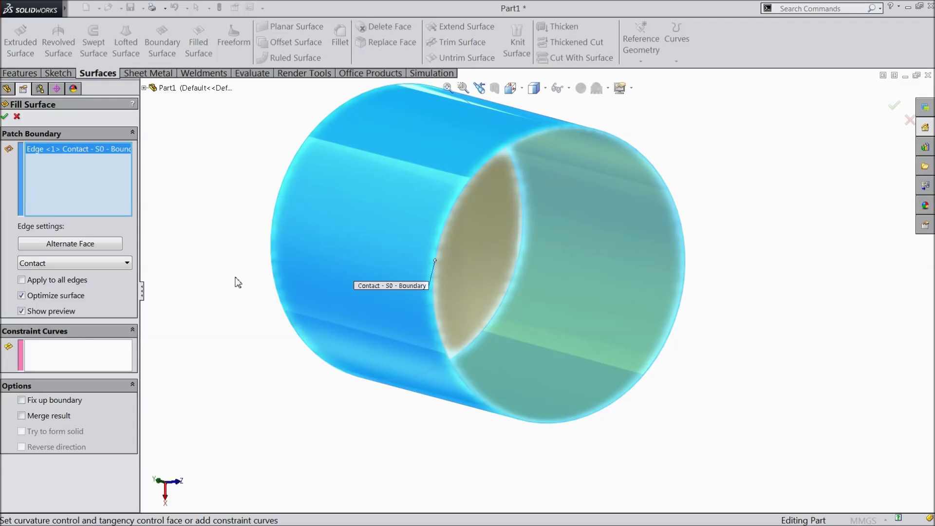
left_click(6, 117)
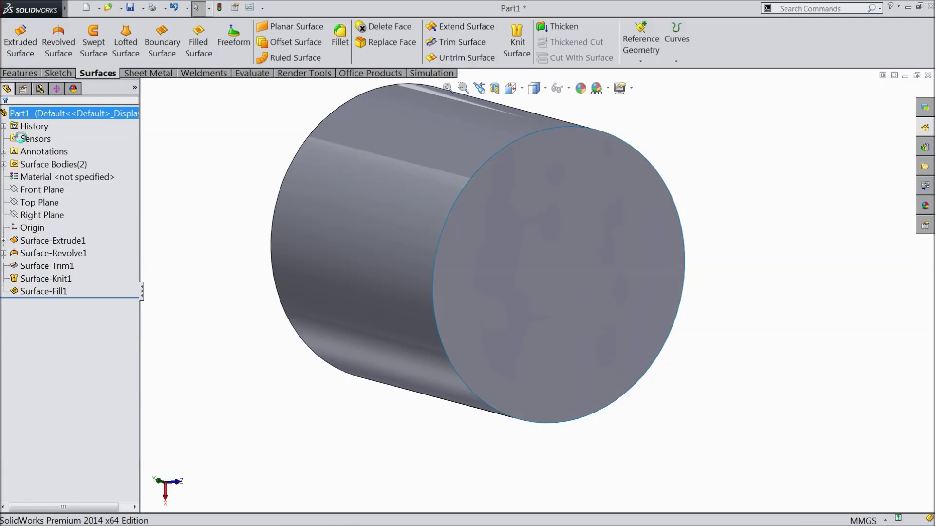
Knit the joined dome-and-wall surface and the filled base surface into one surface, without merging entities
left_click(566, 263)
middle_click_drag(566, 263, 583, 350)
left_click(715, 199)
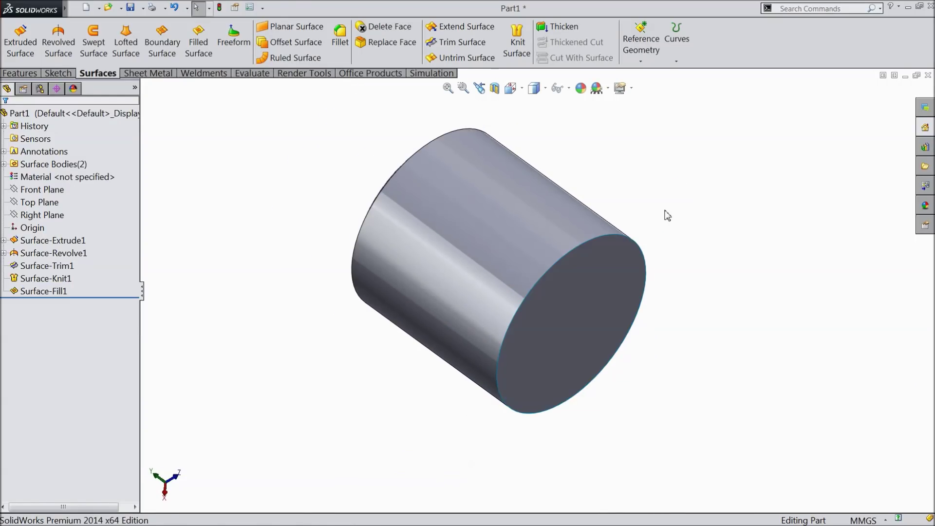
left_click(518, 43)
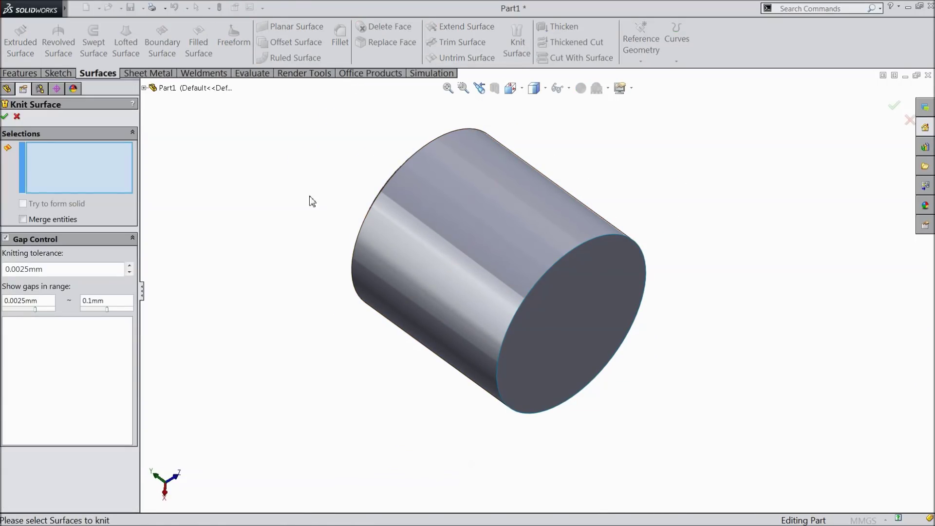
left_click(144, 88)
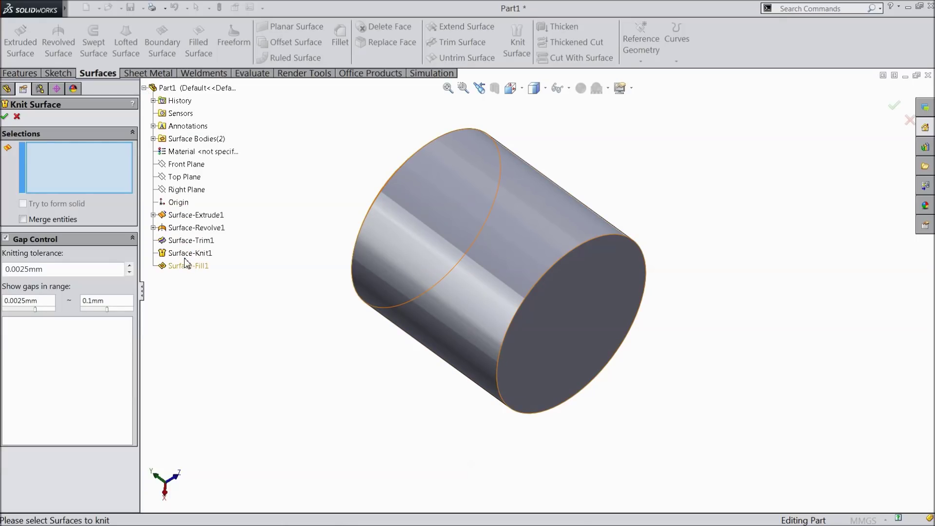
left_click(187, 254)
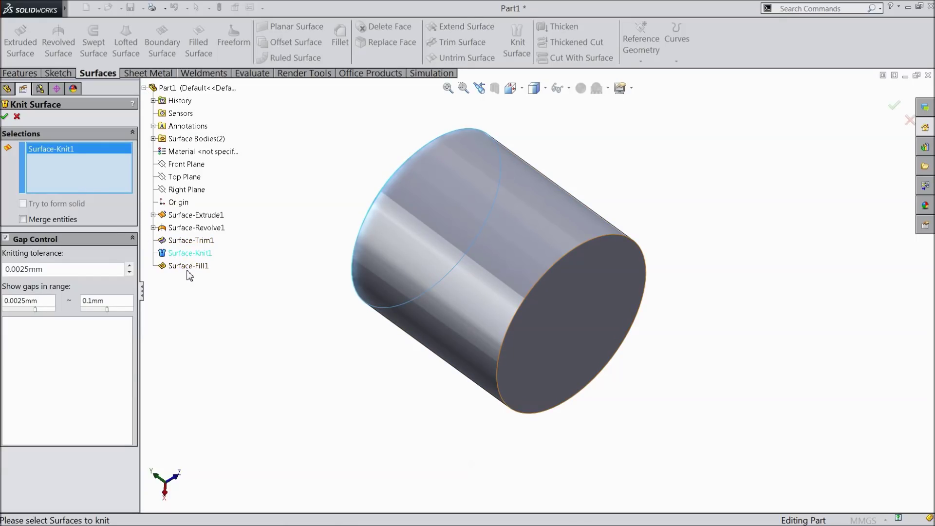
left_click(188, 266)
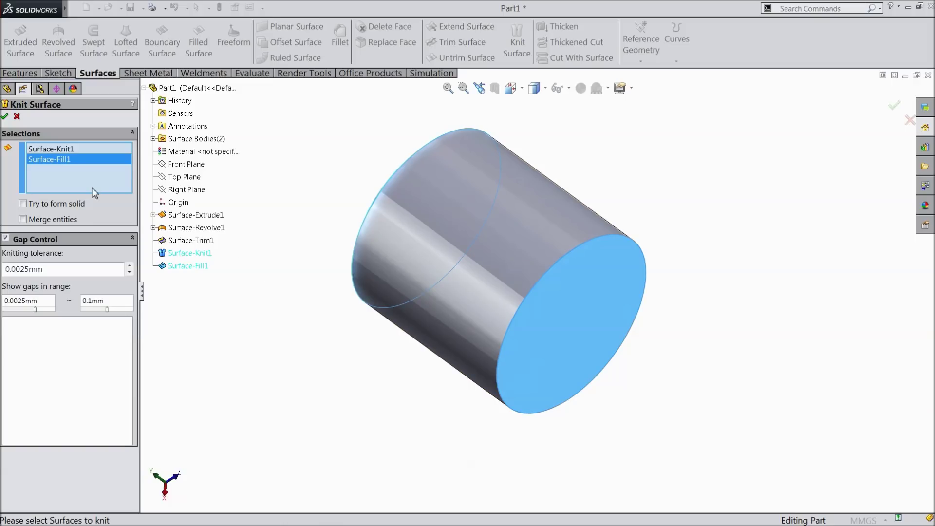
left_click(6, 117)
Round the tank's circular base edge with a constant-size 10 mm fillet, using the circular profile and tangent propagation
middle_click_drag(252, 241, 375, 243)
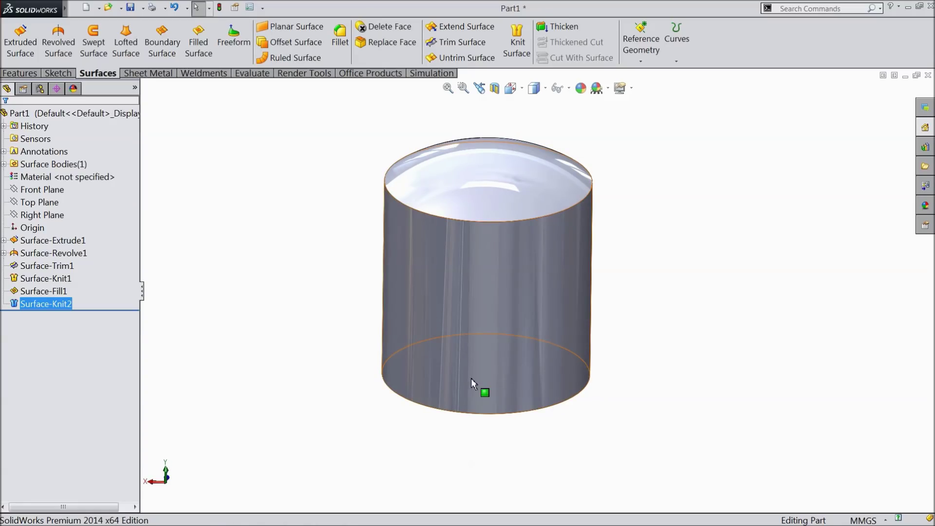
middle_click_drag(470, 387, 428, 188)
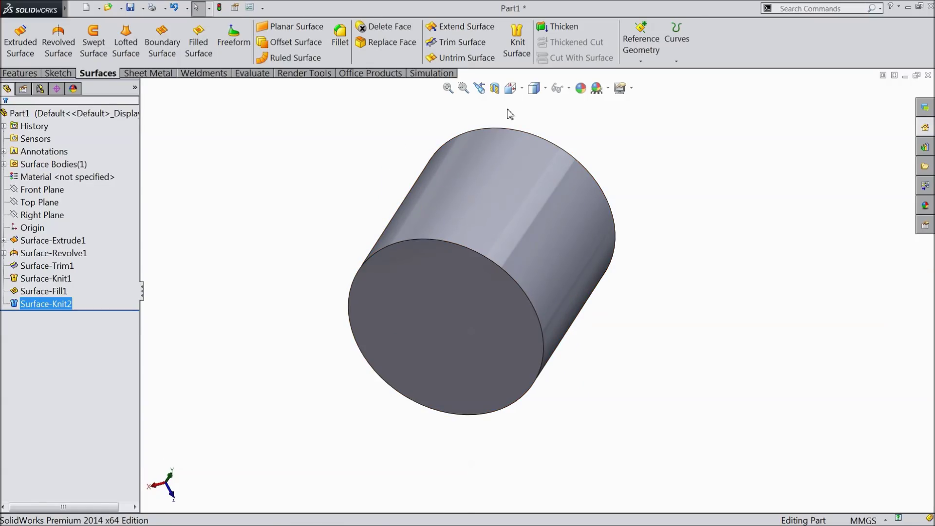
left_click(341, 39)
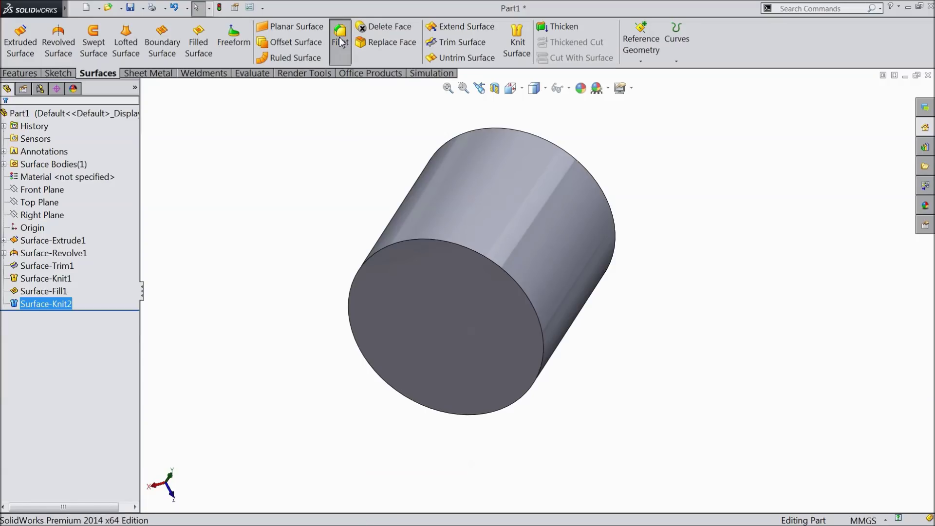
left_click(370, 260)
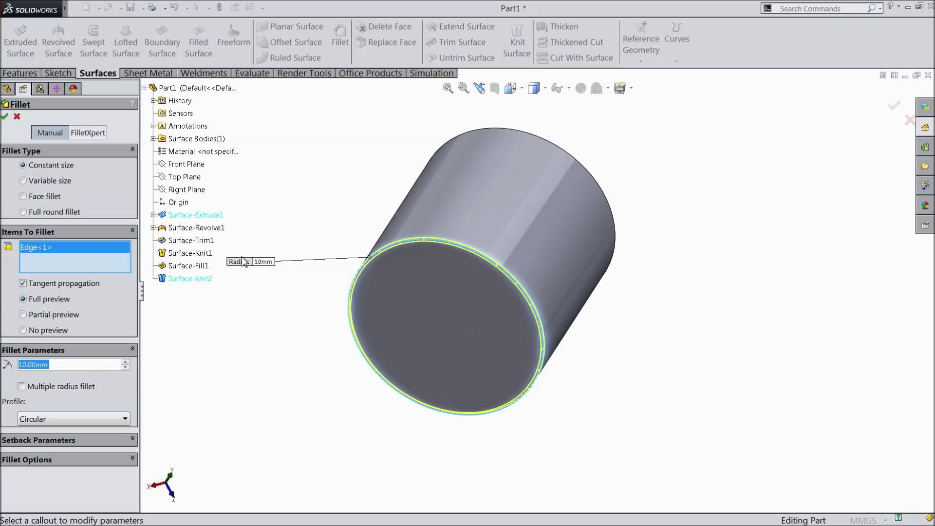
left_click(5, 116)
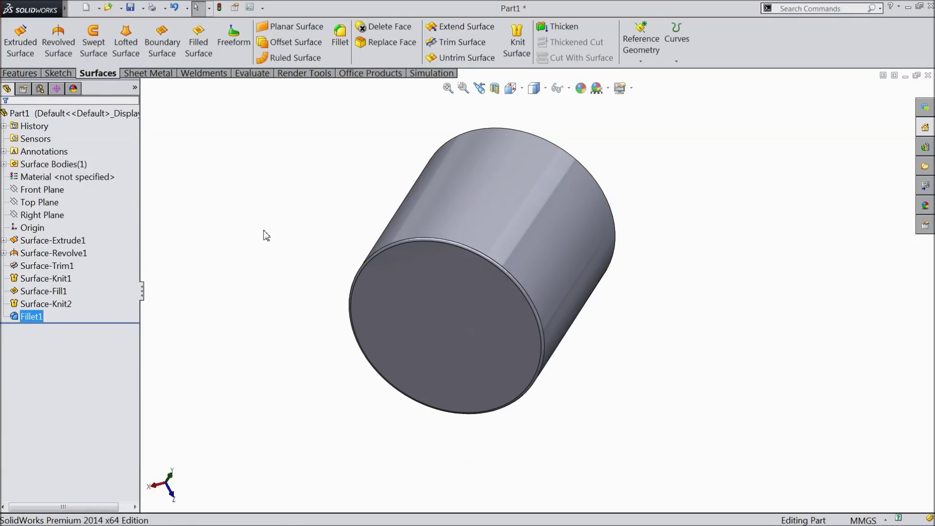
Create a reference plane offset 920 mm above the Top Plane
middle_click_drag(355, 236, 286, 367)
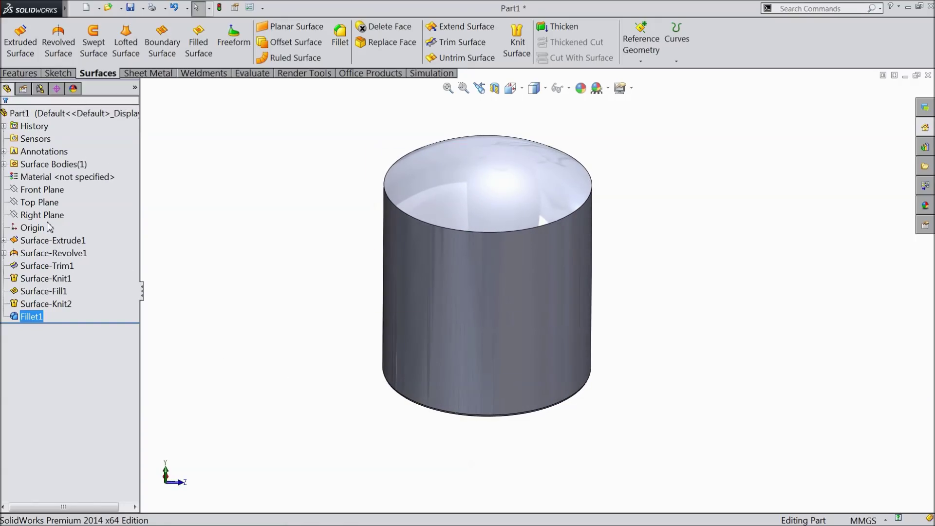
left_click(39, 202)
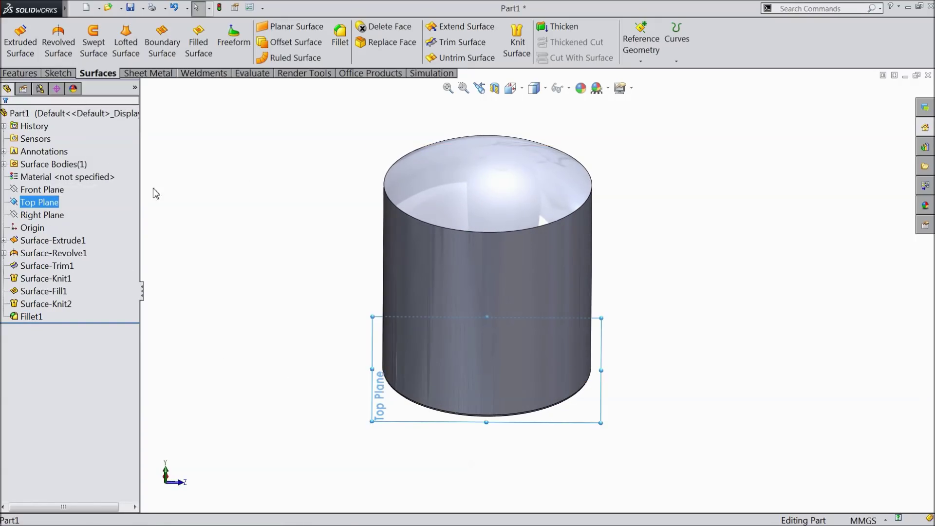
left_click(641, 61)
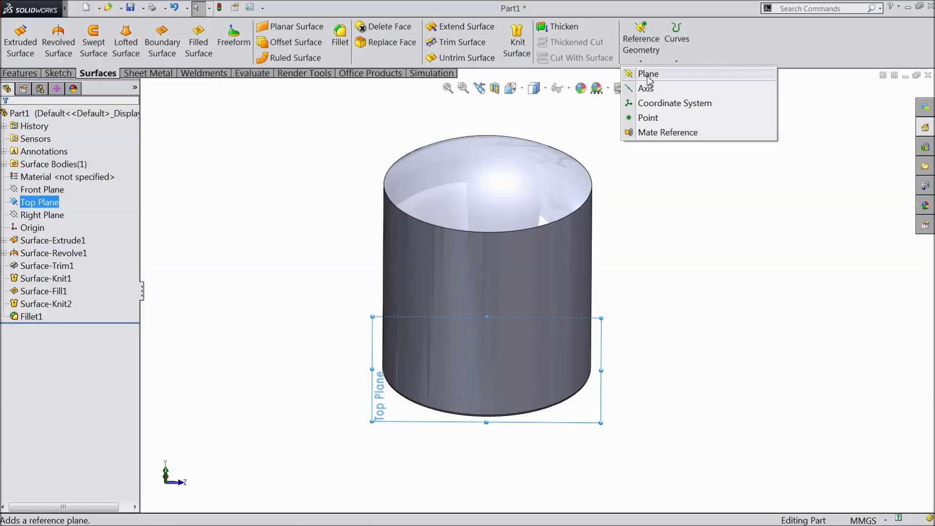
left_click(648, 74)
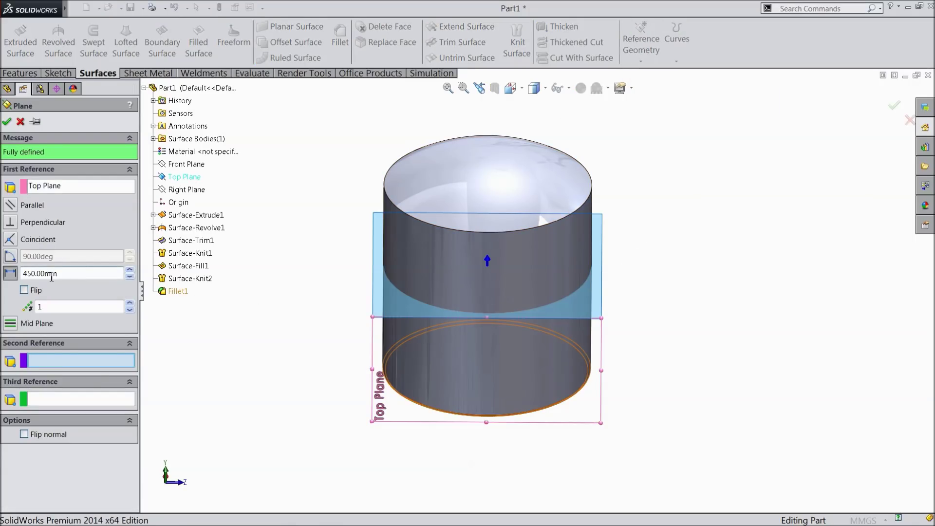
double_click(25, 274)
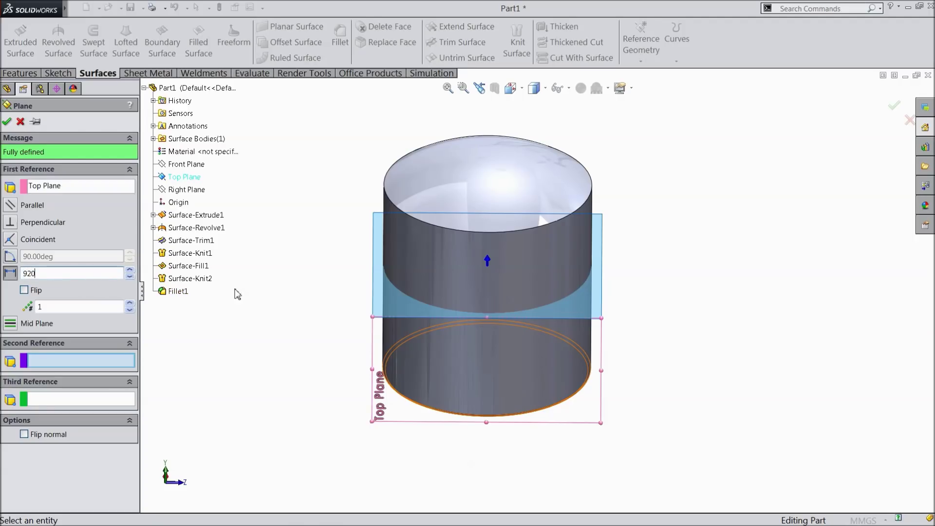
type("920")
key("Return")
middle_click_drag(298, 323, 272, 338)
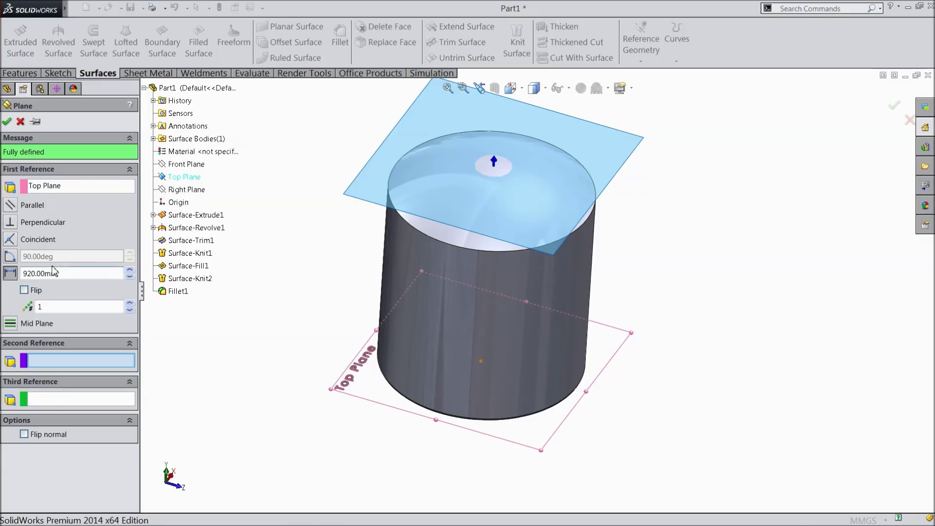
left_click(6, 121)
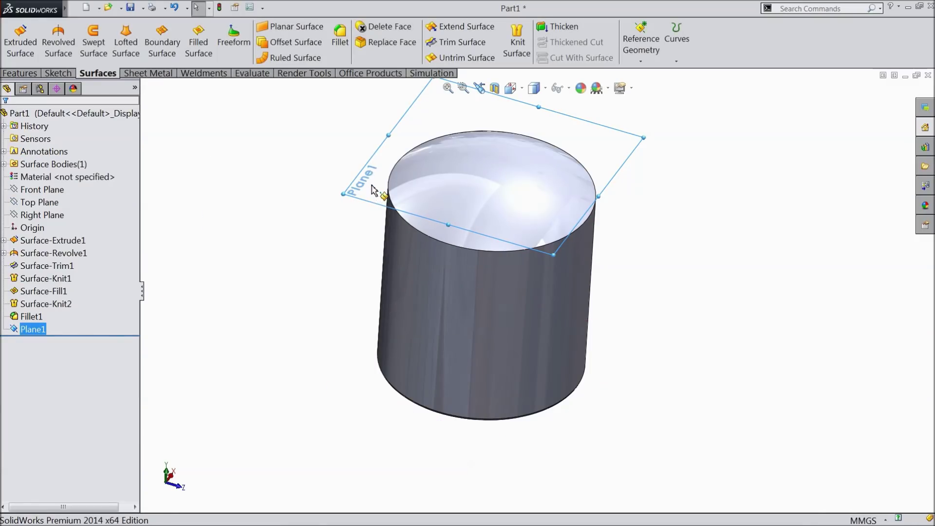
On the new offset plane, sketch a center rectangle about 404 mm wide and 409 mm high, centered on the origin
left_click(57, 73)
left_click(16, 37)
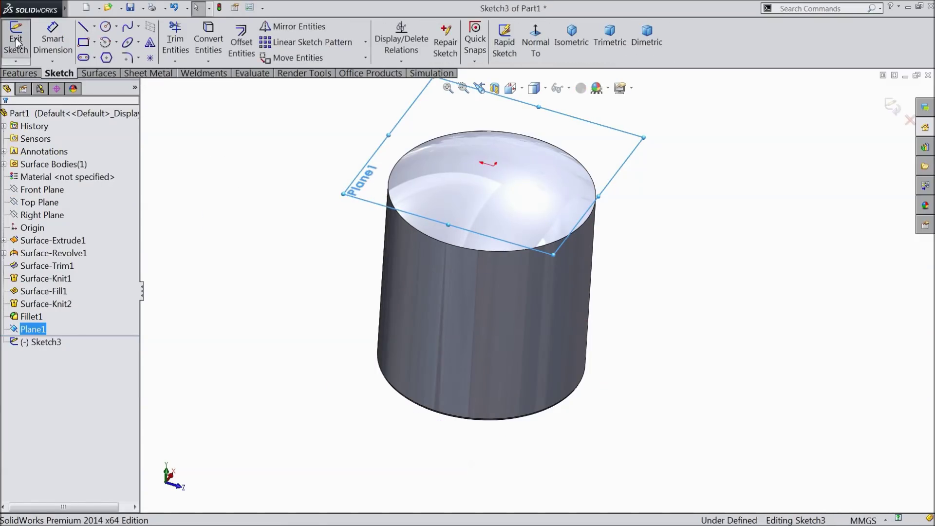
left_click(534, 48)
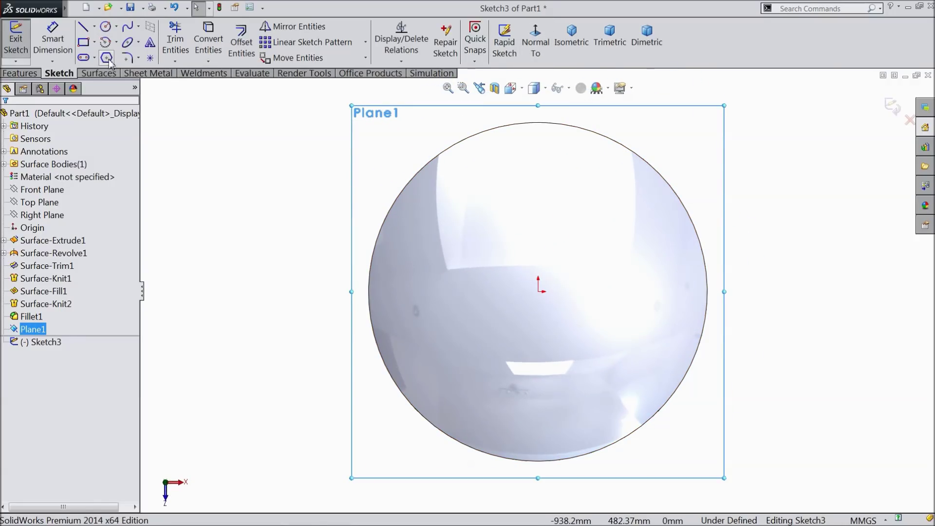
left_click(94, 43)
left_click(105, 69)
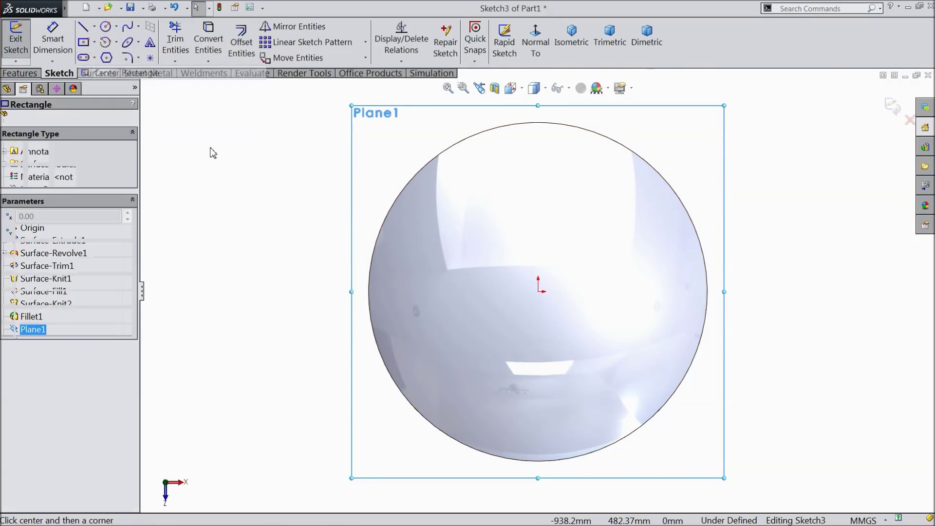
left_click(538, 291)
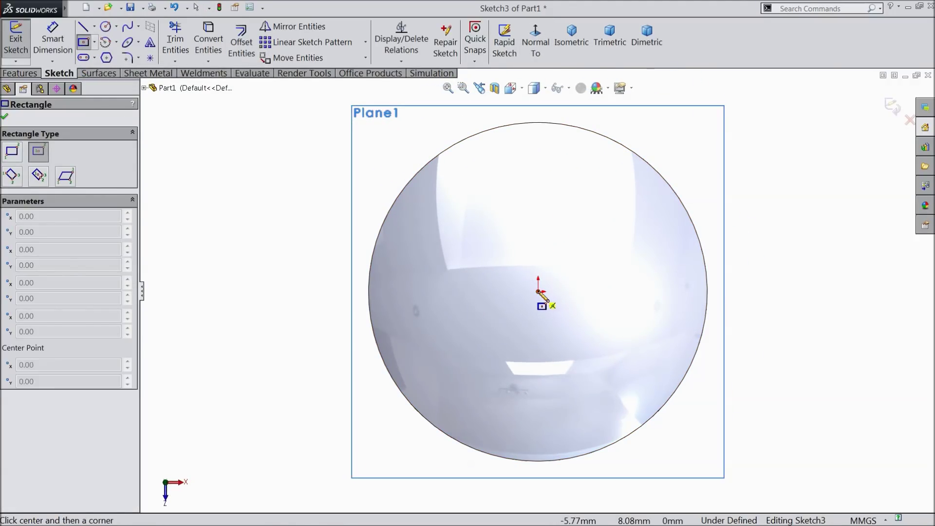
left_click(453, 205)
right_click(237, 179)
left_click(273, 121)
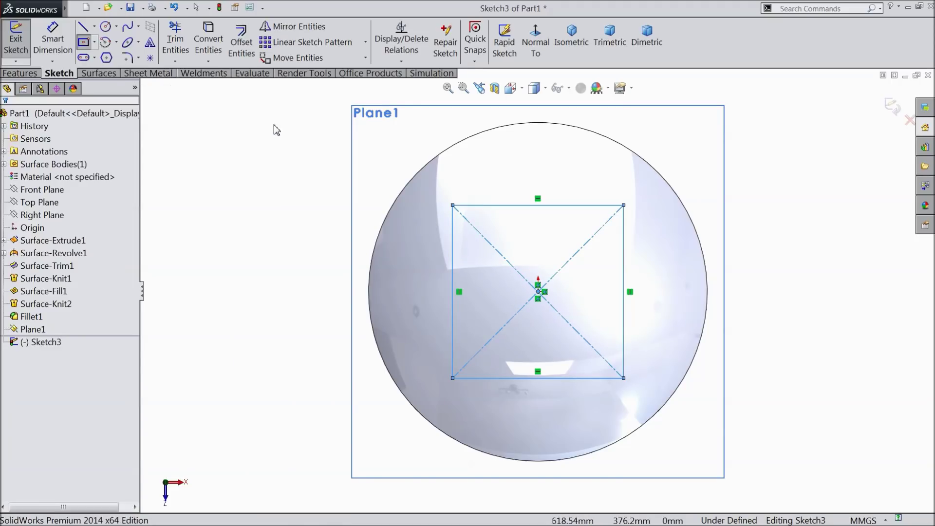
Make two adjacent sides of the rectangle equal and dimension its vertical side to 300 mm
left_click(517, 207)
left_click(454, 258, "ctrl")
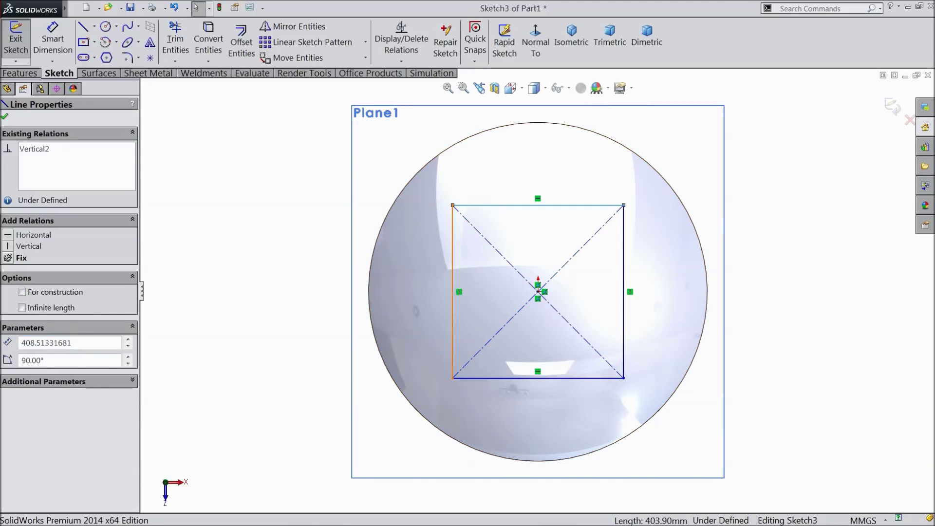
left_click(535, 211)
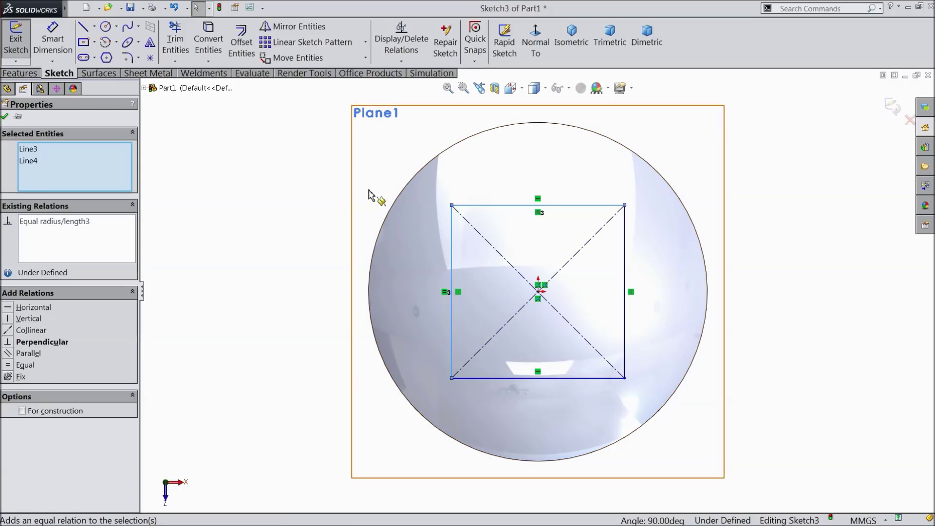
left_click(54, 47)
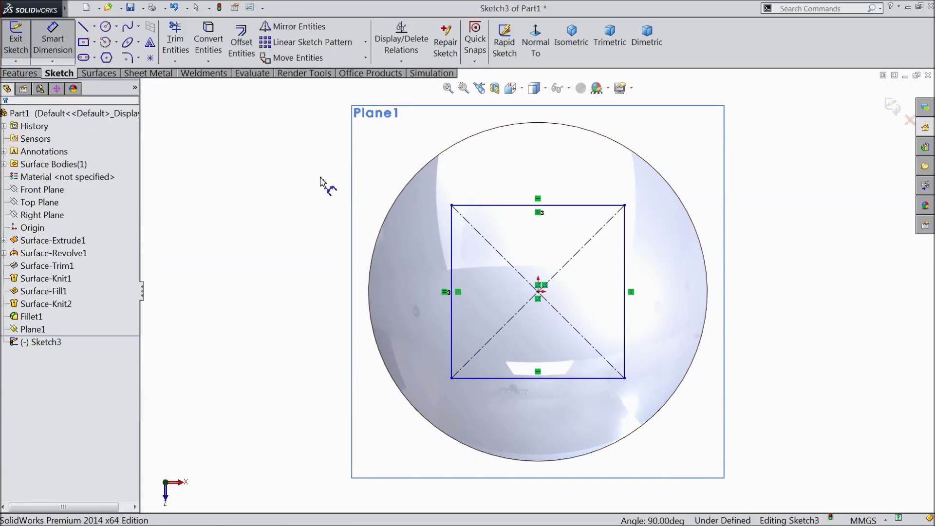
left_click(626, 285)
left_click(773, 292)
type("300")
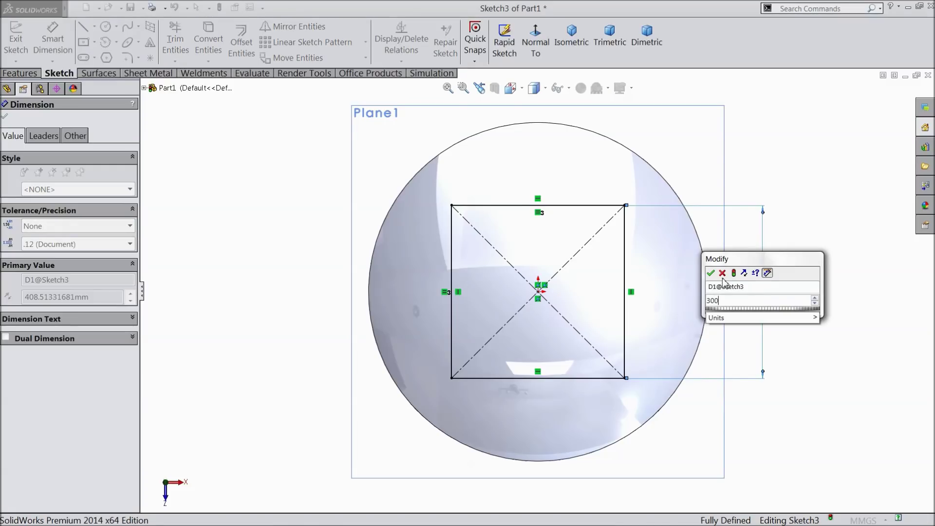
left_click(711, 273)
scroll(514, 296, "up", 1)
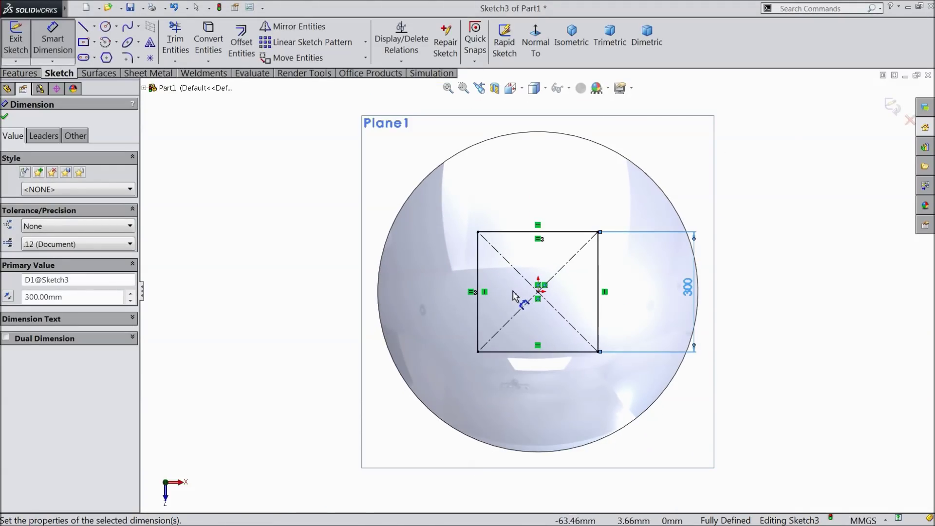
left_click(5, 118)
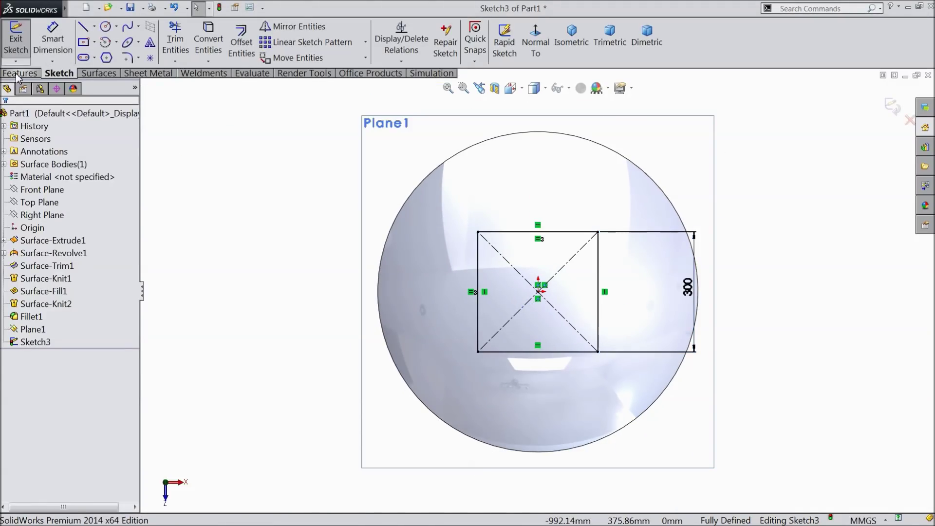
Extrude the 300 mm square sketch as a surface in the reversed direction, up to the tank's surface body
left_click(97, 73)
mouse_move(235, 204)
middle_mouse_down()
mouse_move(294, 150)
mouse_move(309, 153)
middle_mouse_up()
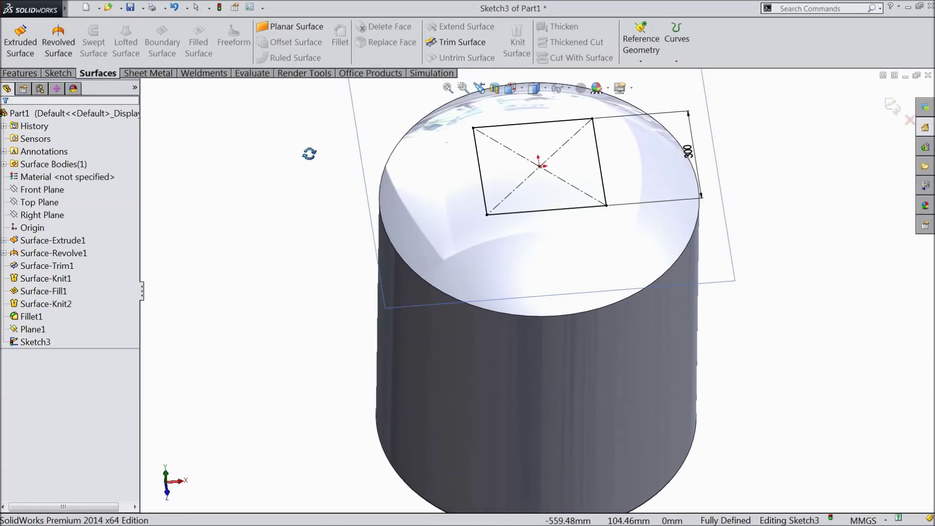
left_click(20, 41)
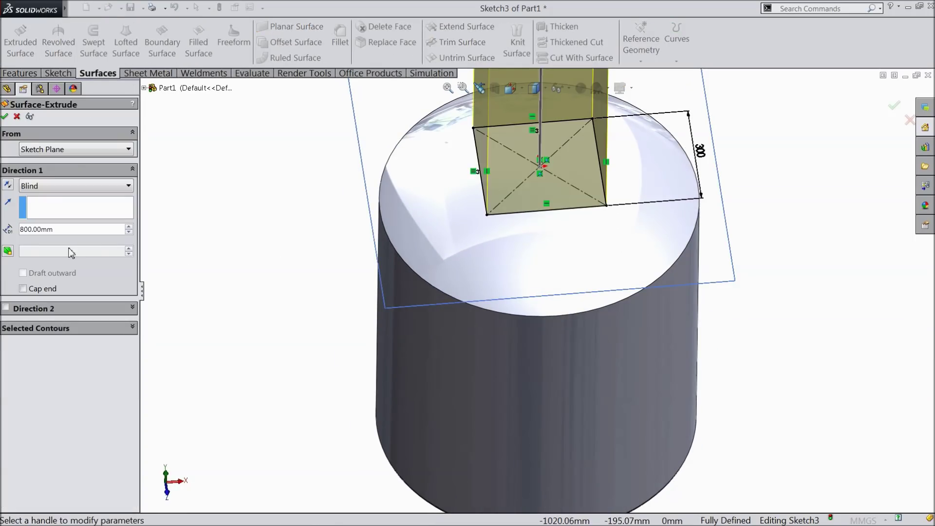
left_click(6, 186)
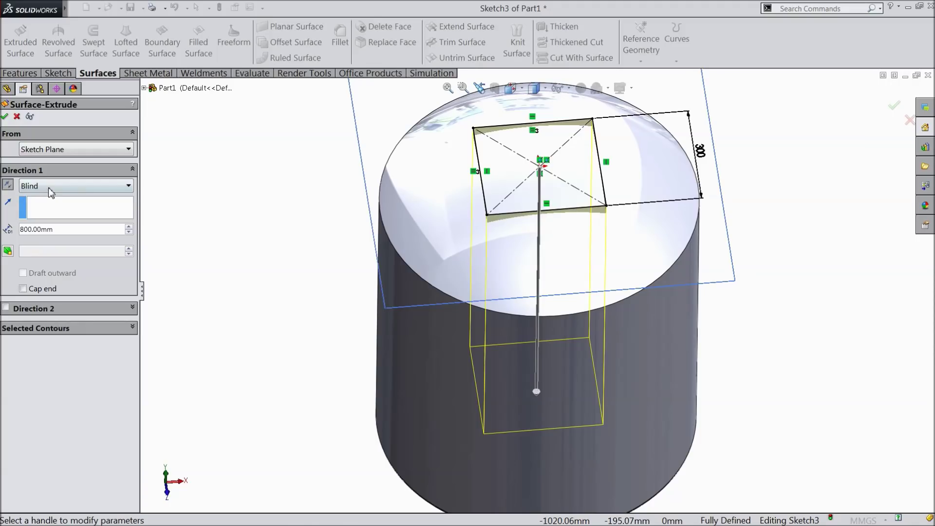
left_click(53, 185)
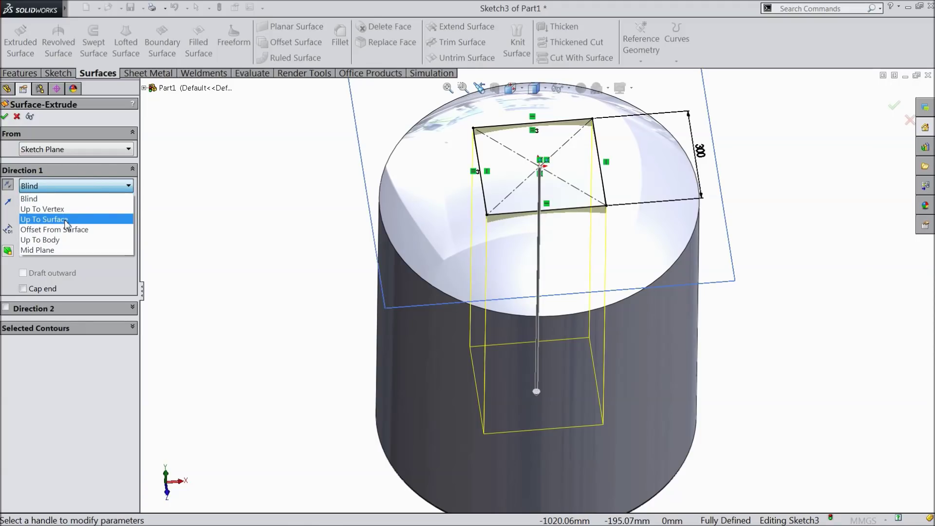
left_click(66, 219)
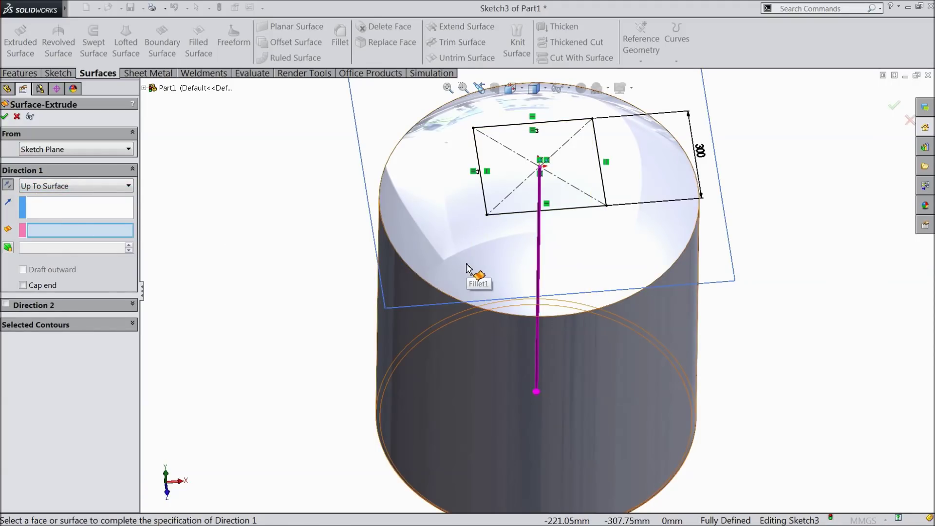
left_click(608, 298)
key("z")
mouse_move(611, 343)
middle_mouse_down()
mouse_move(637, 275)
mouse_move(615, 302)
middle_mouse_up()
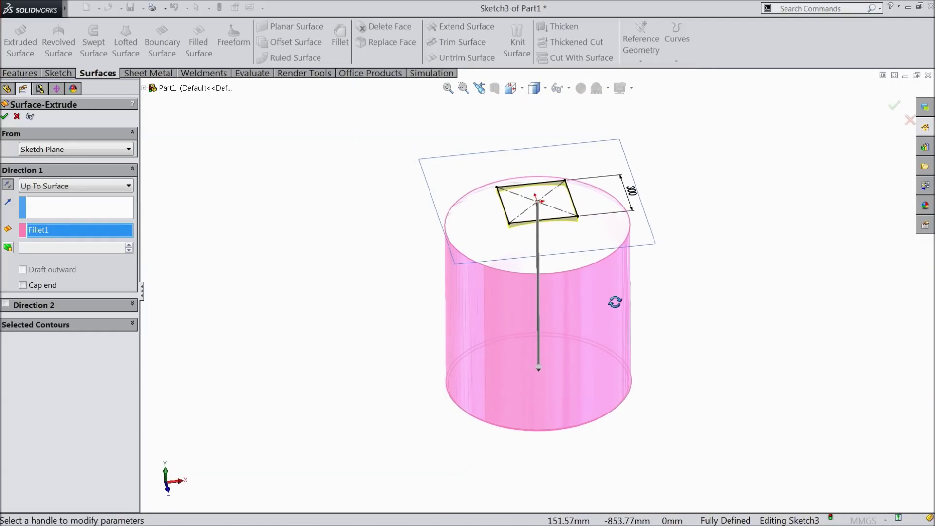
scroll(597, 282, "down", 2)
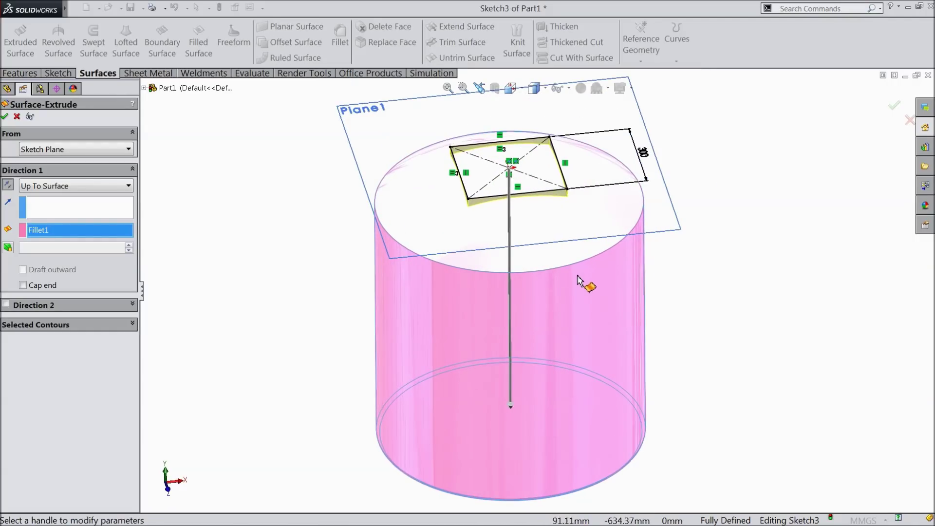
left_click(6, 117)
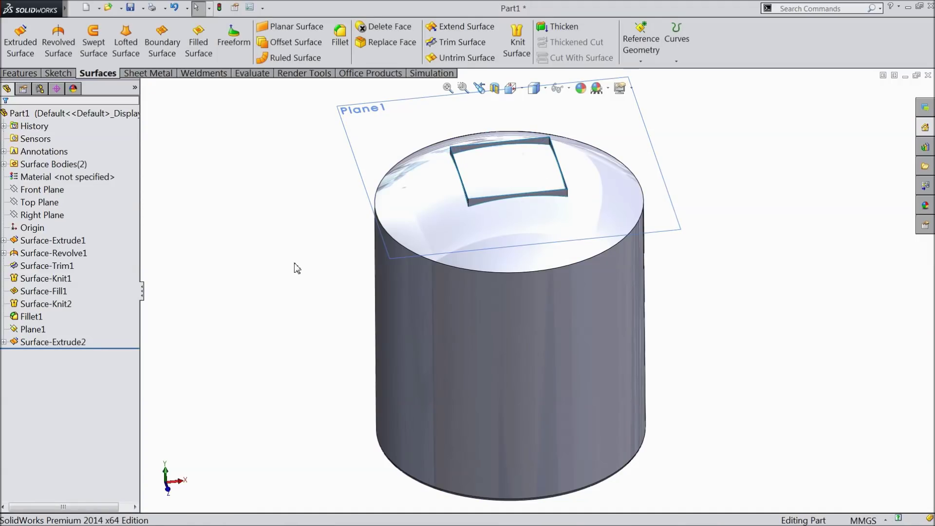
Hide the offset reference plane above the tank
middle_click_drag(294, 267, 319, 297)
scroll(495, 246, "down", 2)
middle_click_drag(528, 298, 534, 319)
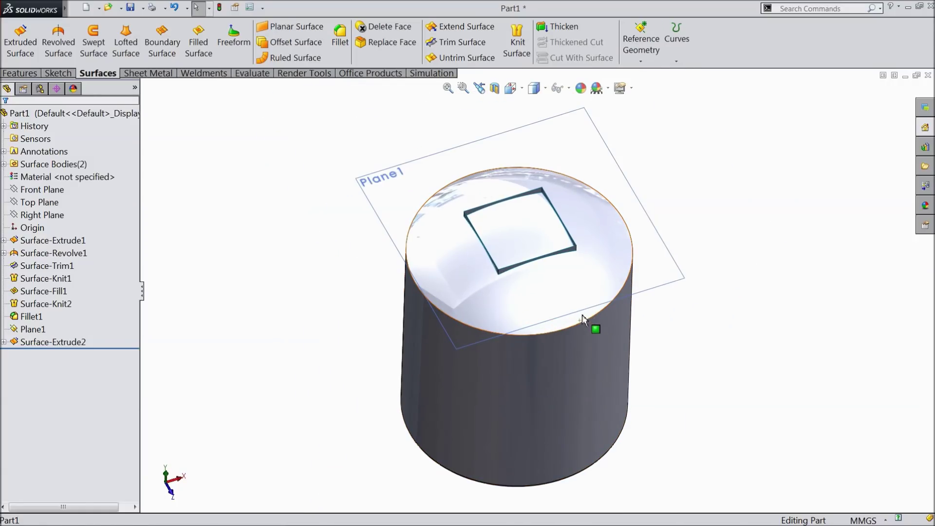
left_click(632, 210)
left_click(672, 168)
mouse_move(693, 303)
middle_mouse_down()
mouse_move(710, 235)
mouse_move(689, 302)
middle_mouse_up()
scroll(616, 359, "down", 2)
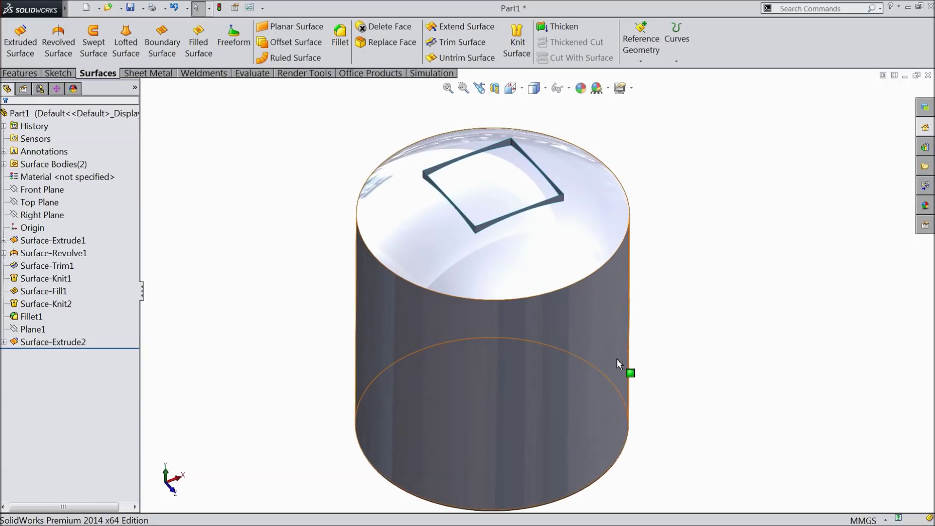
middle_click_drag(613, 361, 617, 213)
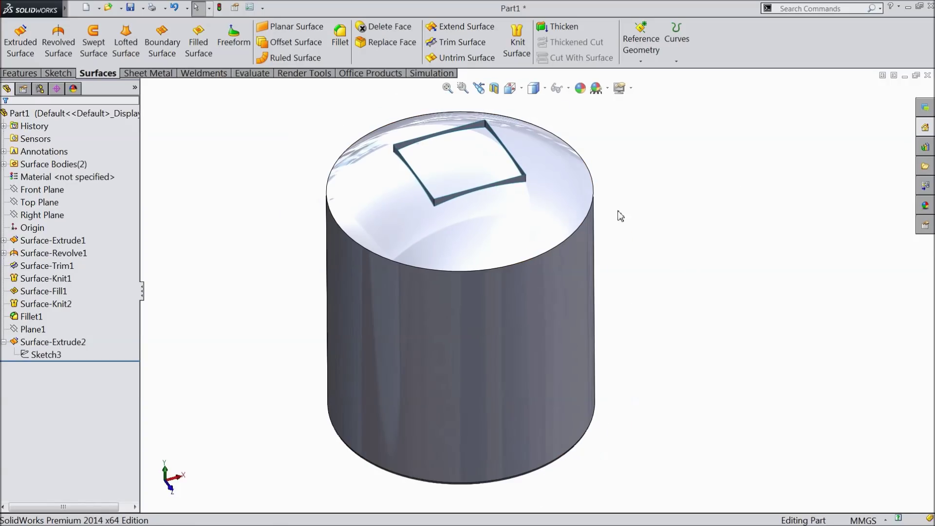
Mutually trim the tank body and the square surface extrusion, removing the dome patch inside the square
left_click(461, 159)
key("Escape")
left_click(458, 42)
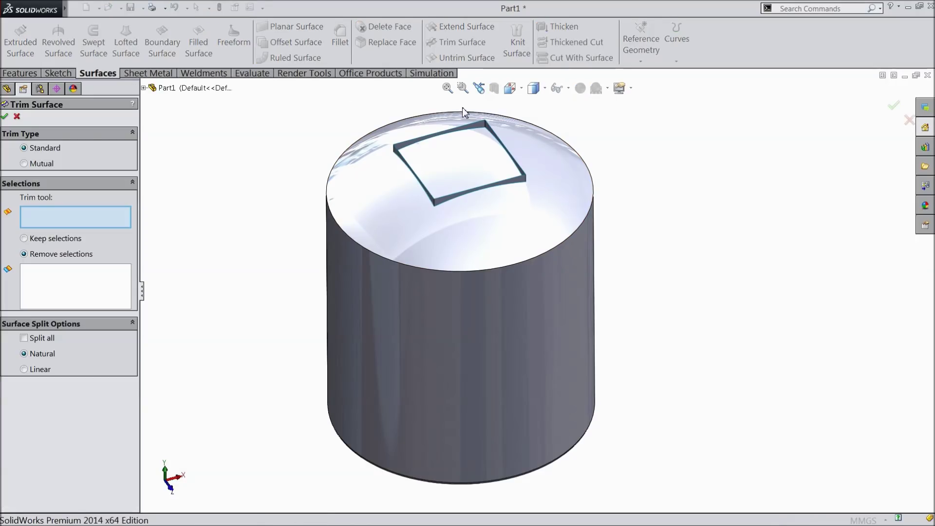
left_click(23, 163)
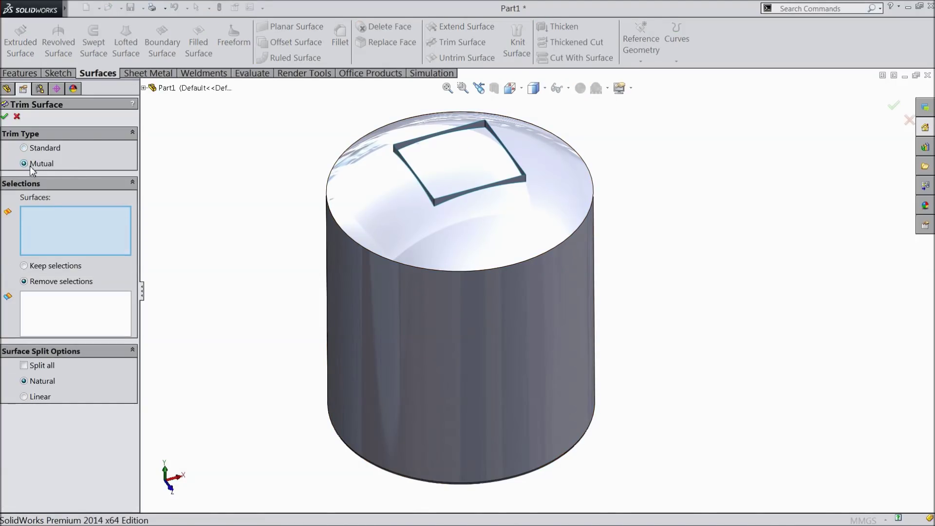
left_click(460, 293)
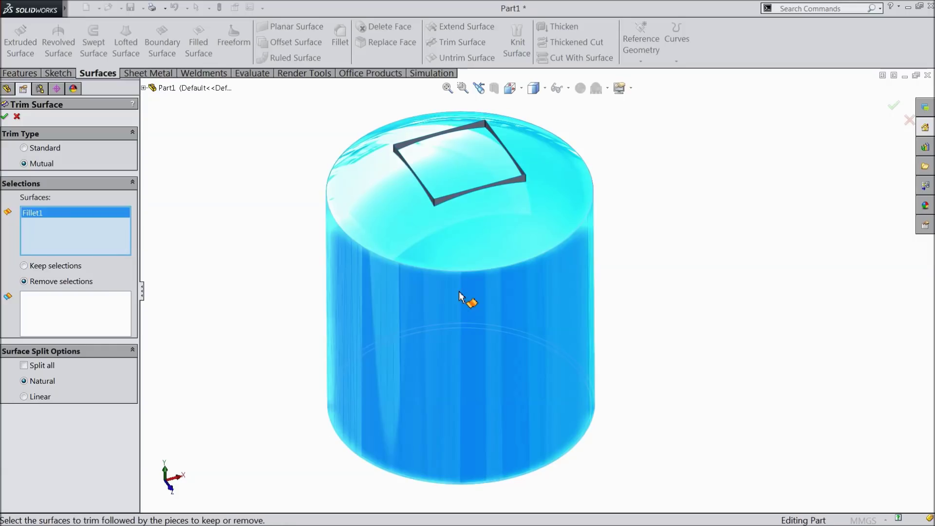
left_click(439, 206)
scroll(475, 168, "down", 2)
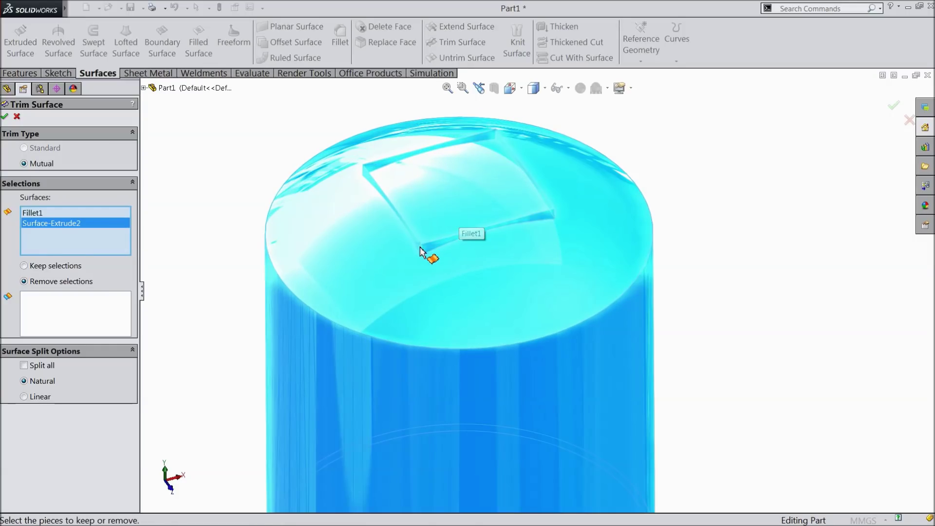
left_click(58, 325)
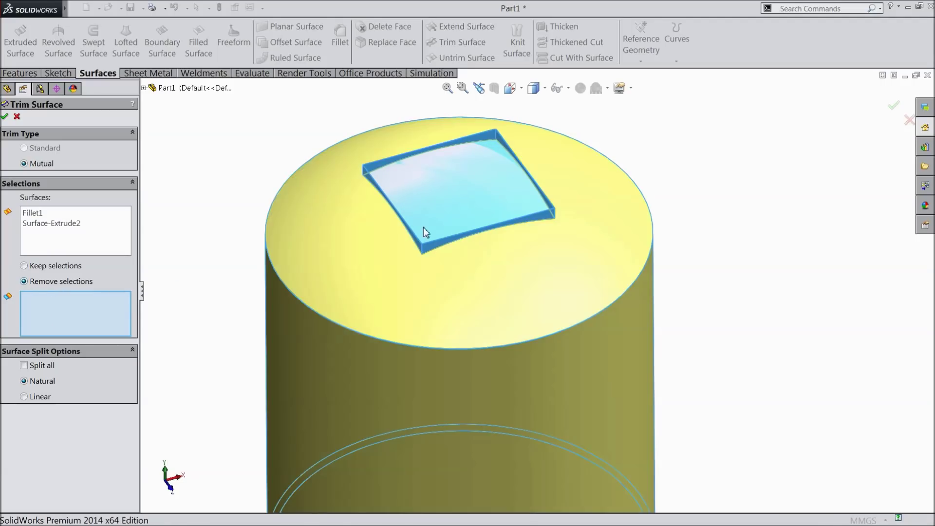
left_click(458, 209)
mouse_move(457, 198)
middle_mouse_down()
mouse_move(463, 234)
mouse_move(474, 206)
middle_mouse_up()
scroll(496, 164, "down", 2)
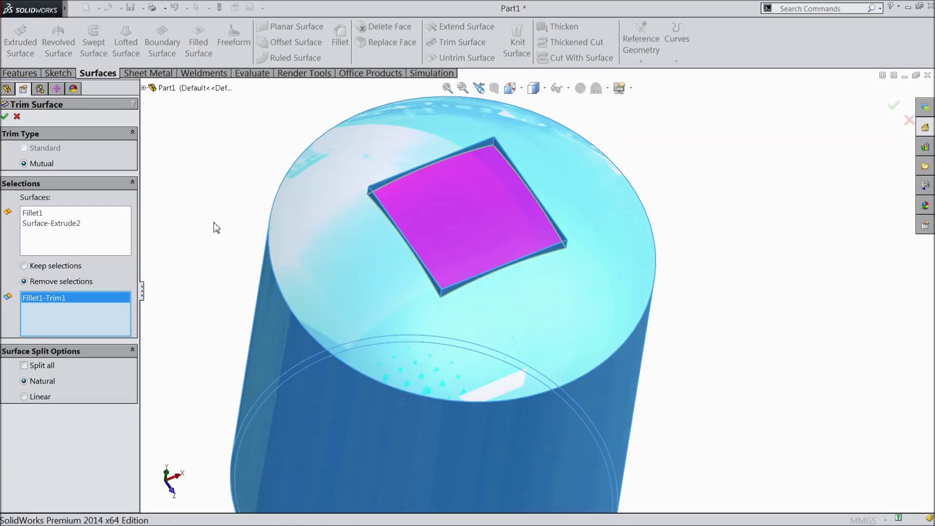
left_click(5, 116)
Close the top of the square extrusion with a filled surface bounded by its four upper edges, using Contact edge settings
mouse_move(211, 188)
middle_mouse_down()
mouse_move(186, 268)
mouse_move(242, 253)
mouse_move(198, 288)
mouse_move(180, 217)
mouse_move(205, 163)
mouse_move(217, 199)
middle_mouse_up()
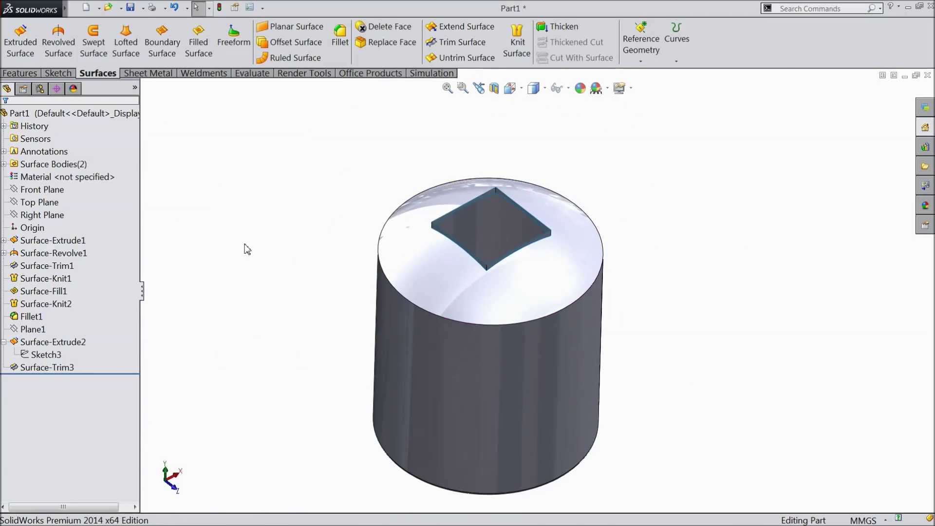
middle_click_drag(246, 248, 253, 225, "ctrl")
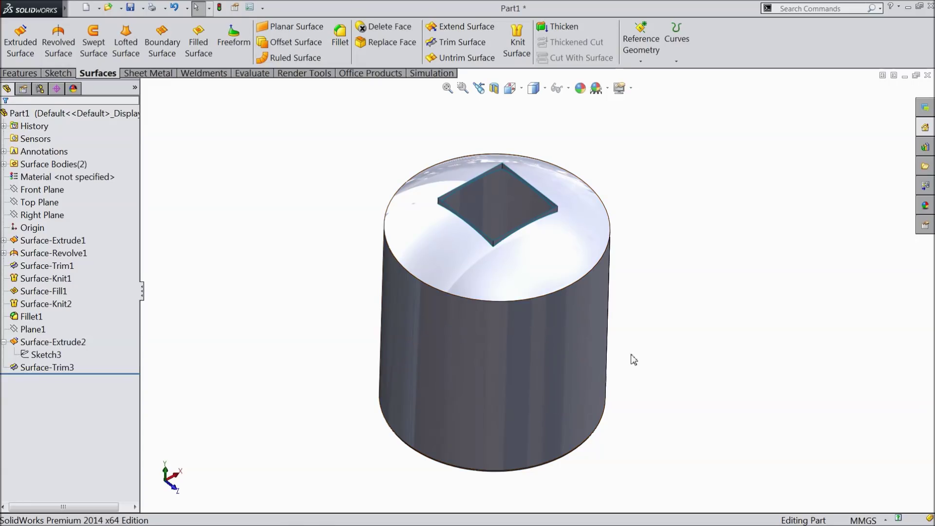
scroll(545, 205, "down", 6)
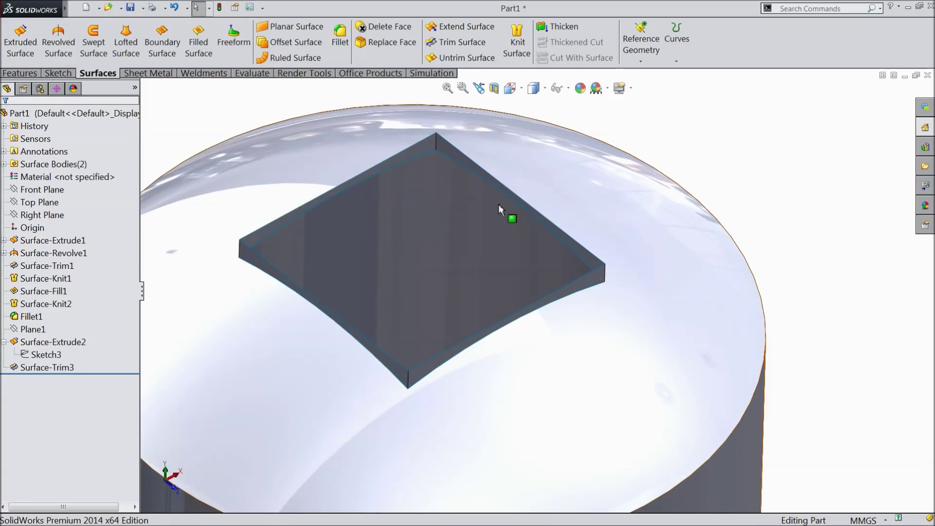
left_click(198, 53)
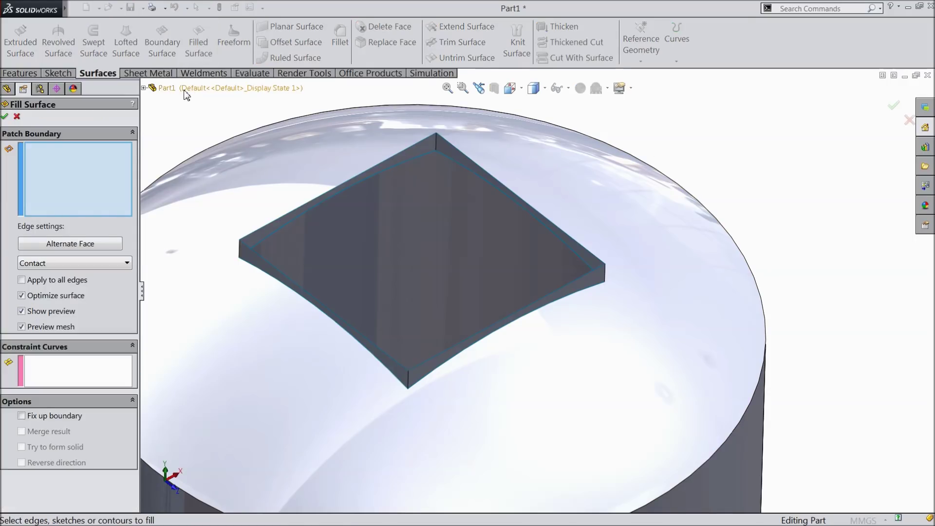
left_click(348, 183)
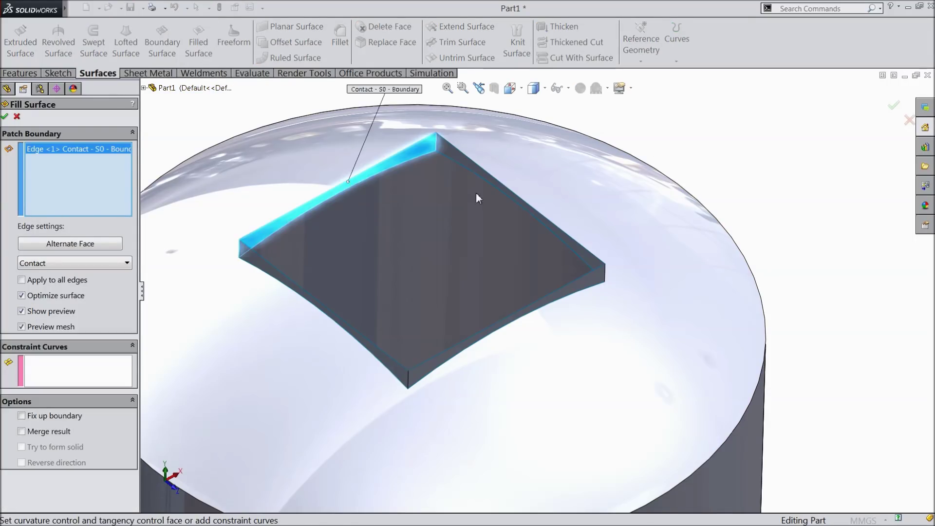
left_click(532, 213)
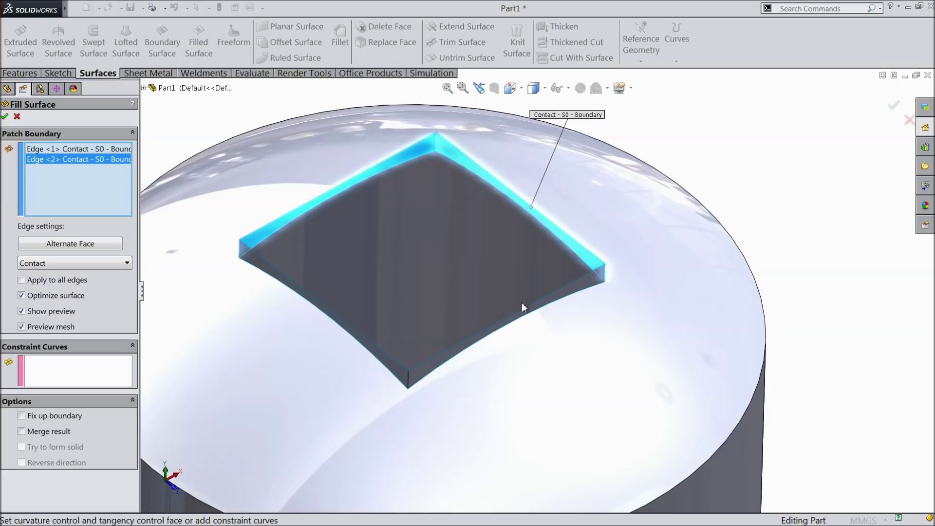
left_click(520, 311)
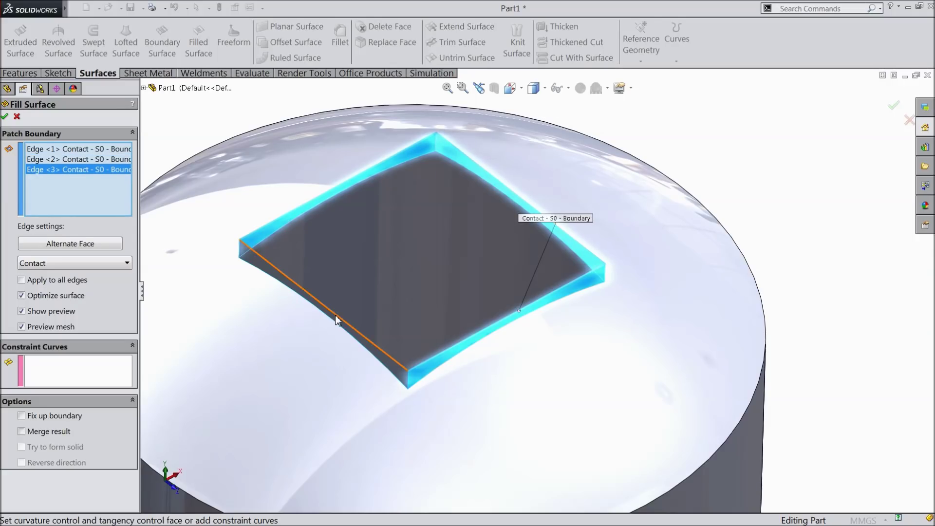
left_click(336, 320)
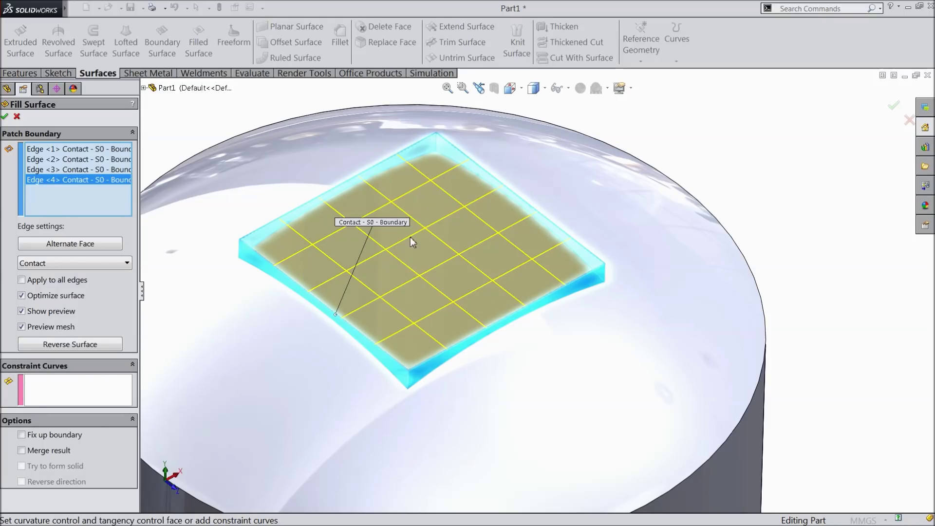
left_click(5, 117)
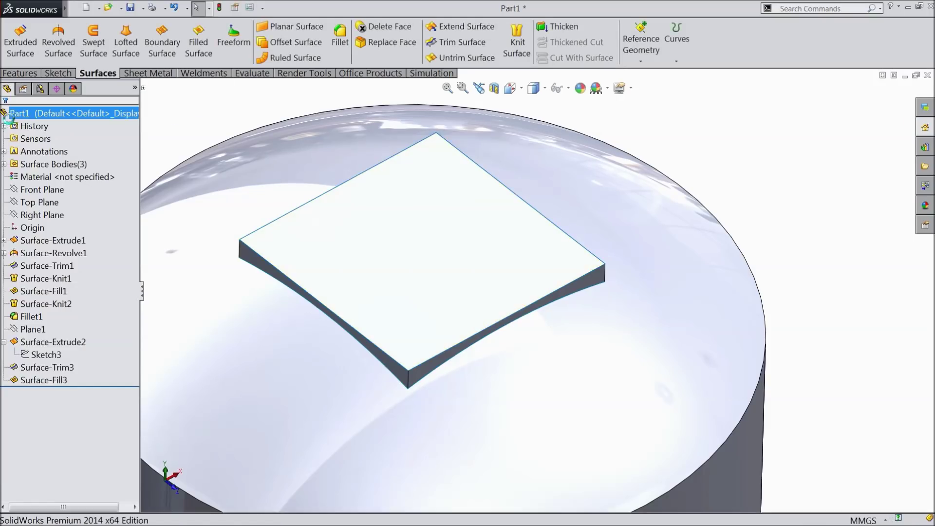
On the 920 mm offset plane, sketch a circle about 224 mm in diameter centered on the origin
scroll(456, 275, "up", 5)
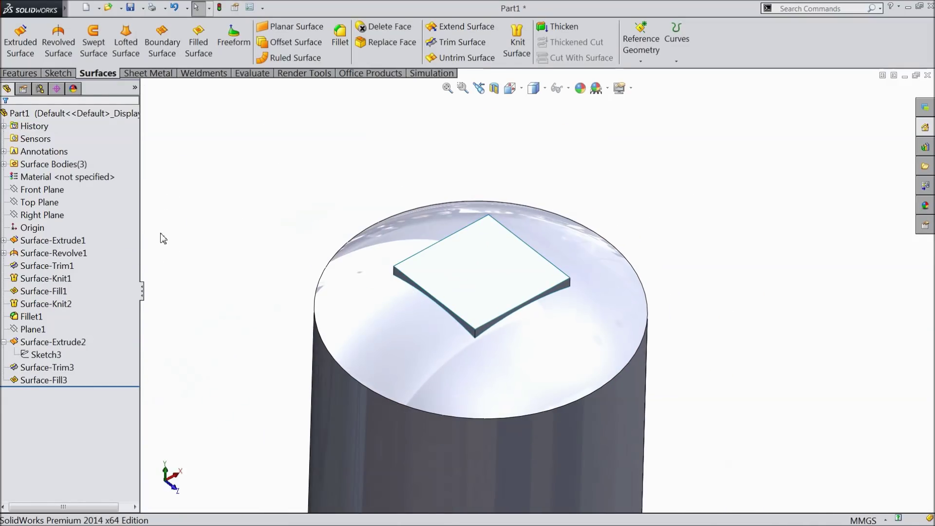
left_click(34, 329)
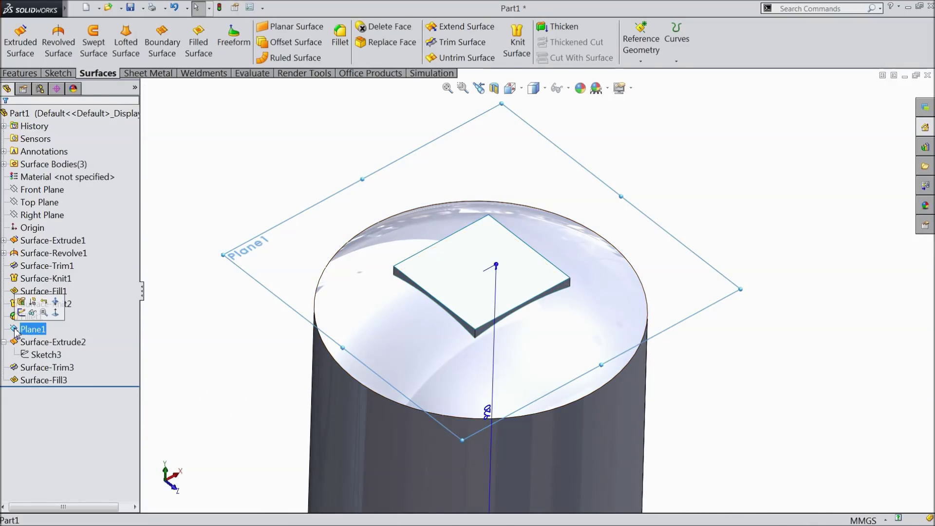
left_click(22, 312)
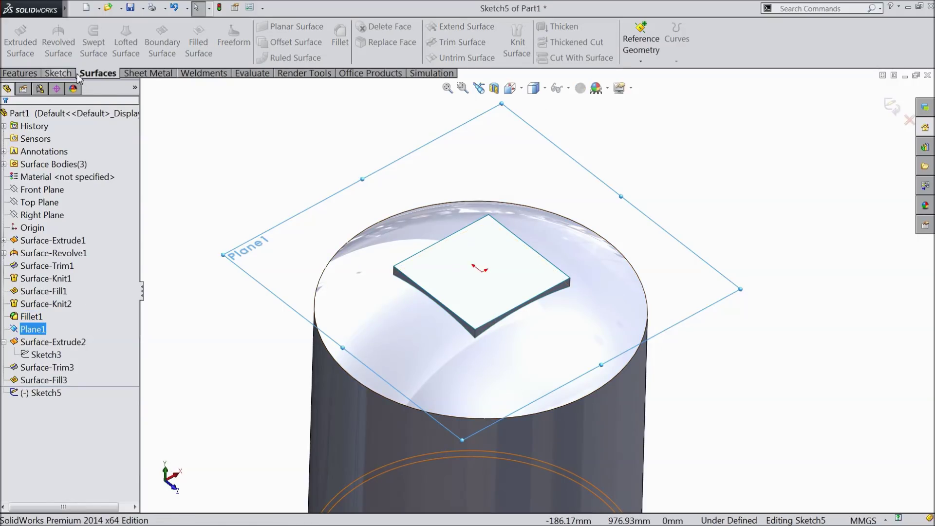
left_click(55, 74)
left_click(535, 44)
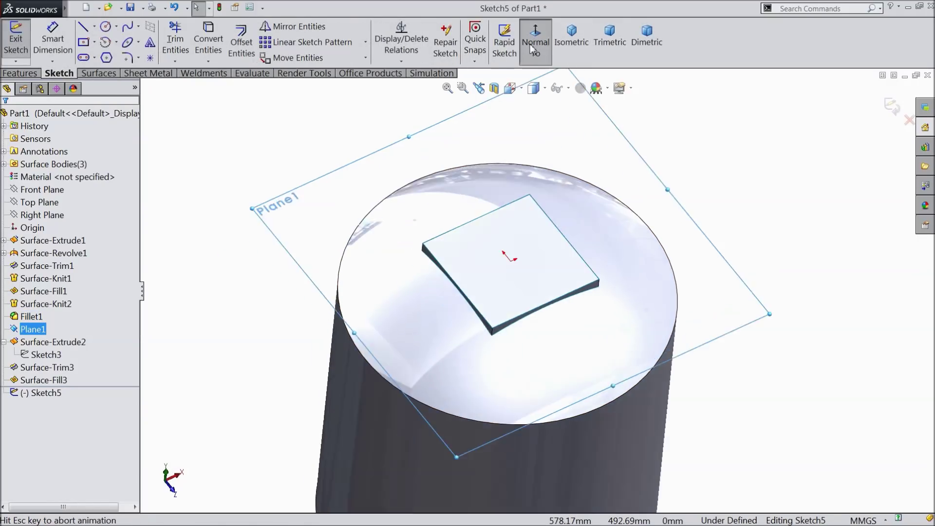
left_click(106, 27)
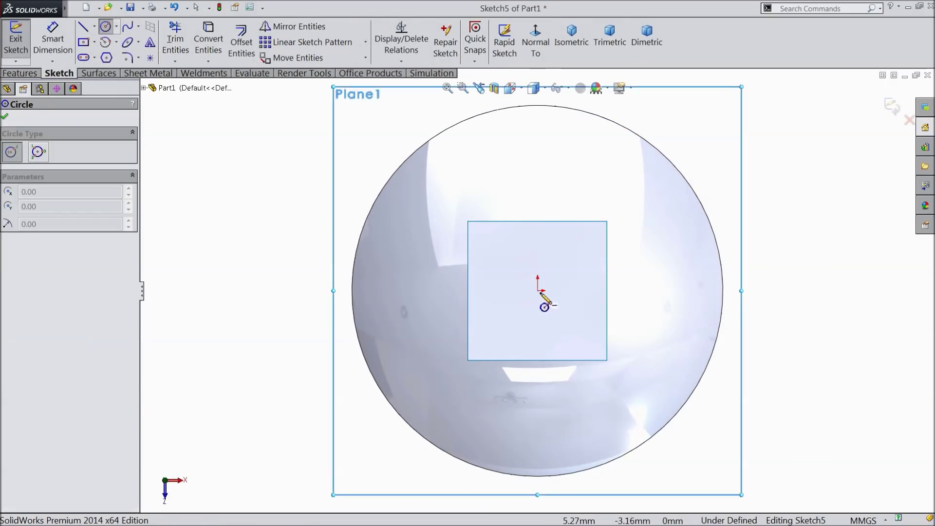
left_click(538, 291)
left_click(512, 249)
Dimension the circle's diameter to 250 mm
key("d")
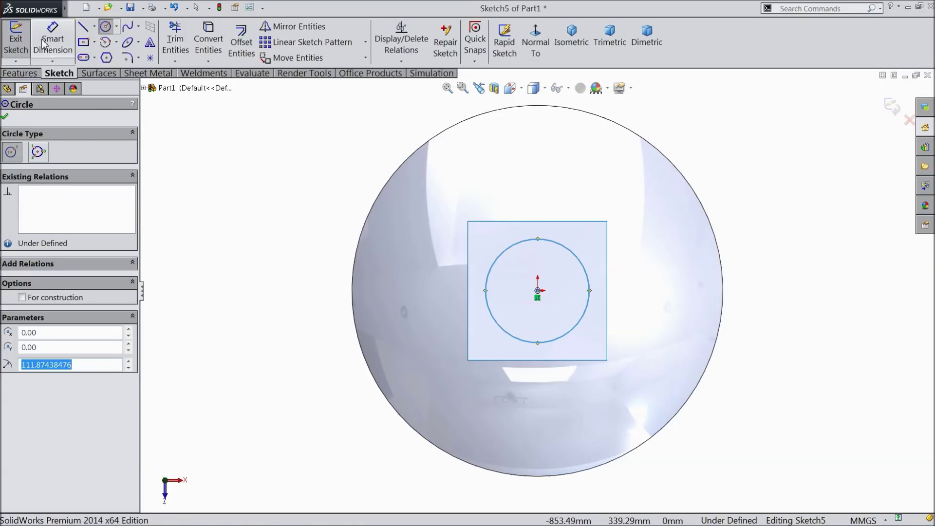
scroll(567, 315, "down", 3)
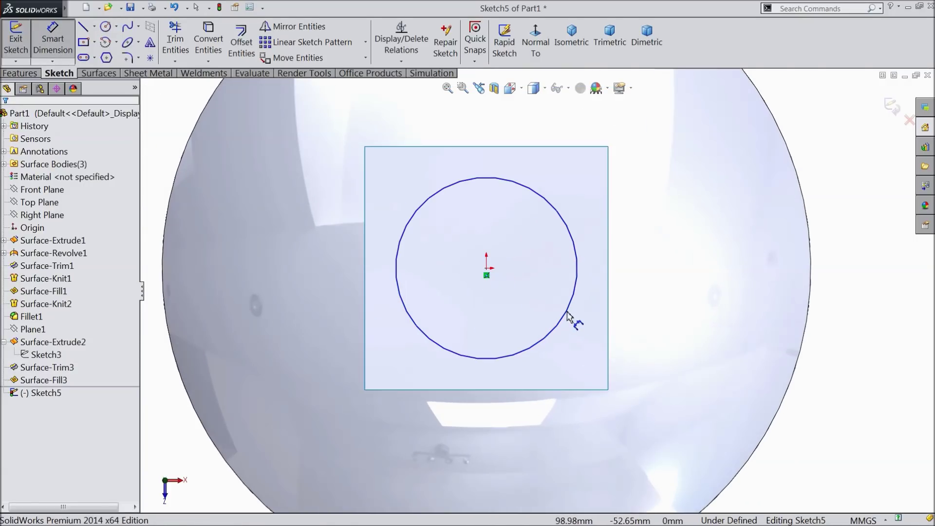
left_click(398, 268)
left_click(340, 268)
type("250")
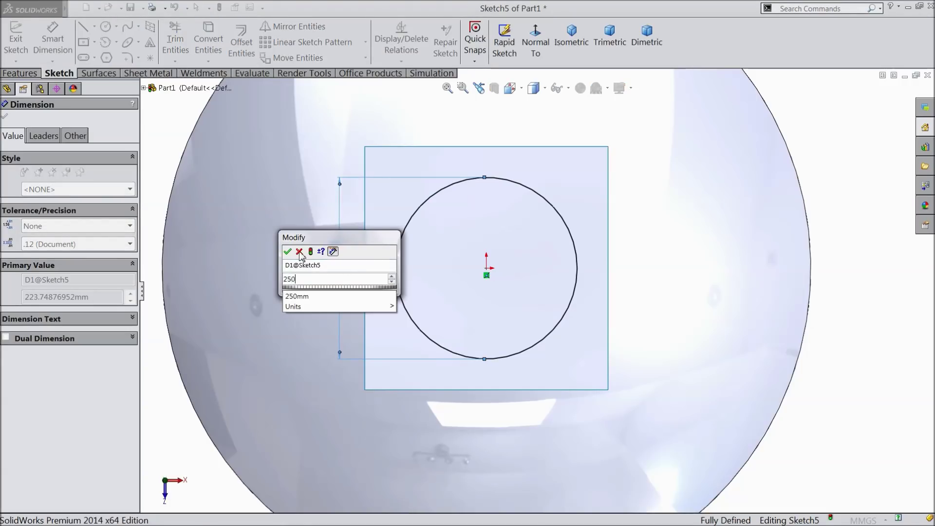
left_click(288, 251)
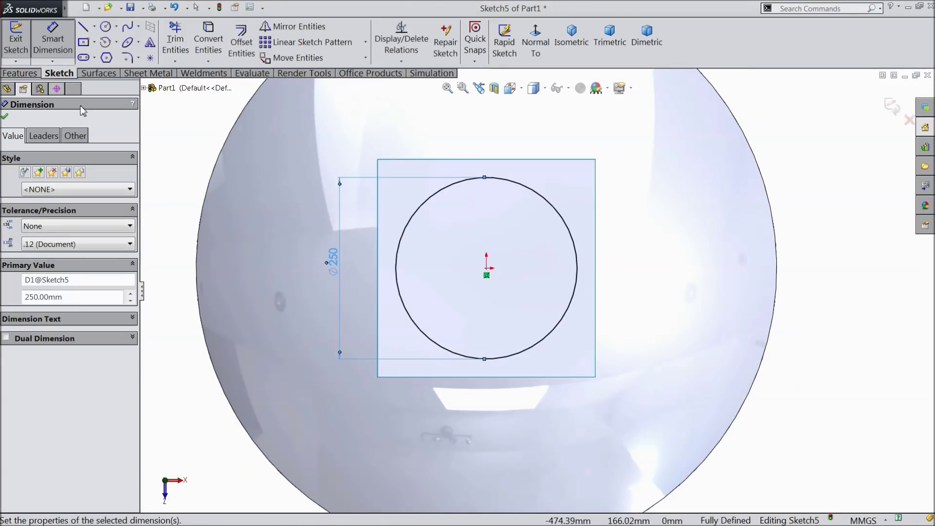
Finish the circle sketch and use it as the tool of a Standard trim, removing the disc inside it from the square neck's top surface
key("f")
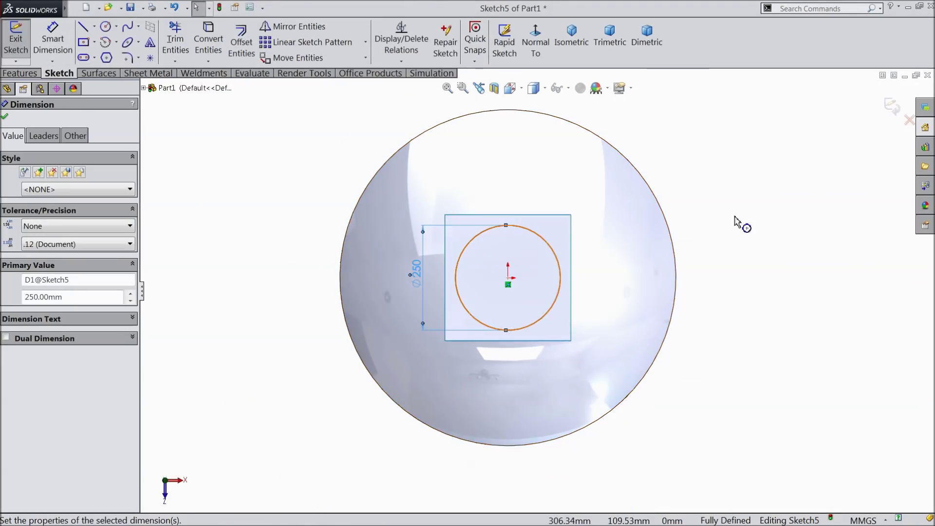
left_click(892, 106)
middle_click_drag(693, 331, 686, 234)
scroll(685, 235, "up", 3)
scroll(607, 228, "down", 1)
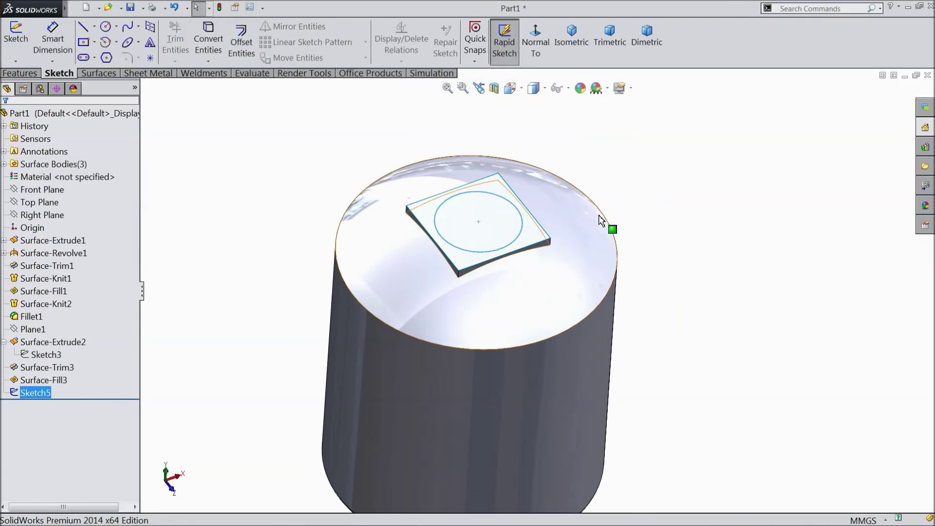
left_click(99, 73)
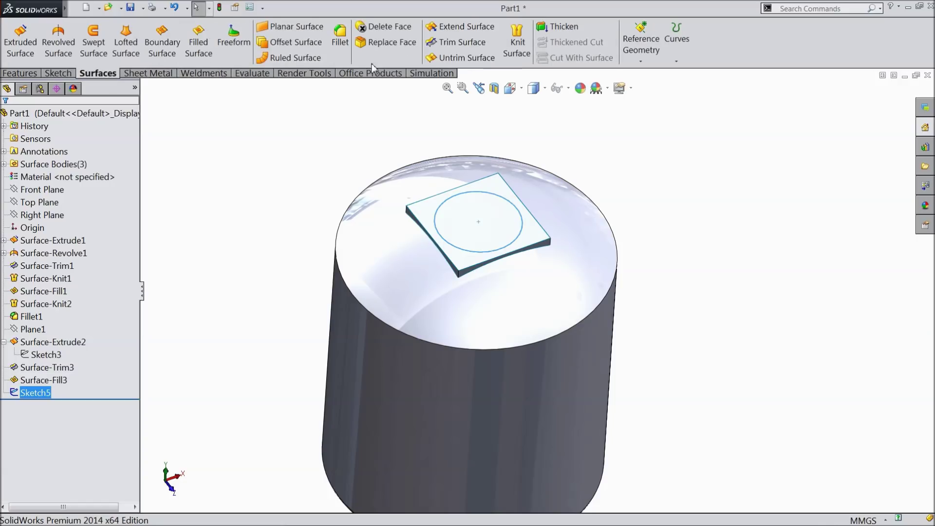
left_click(466, 42)
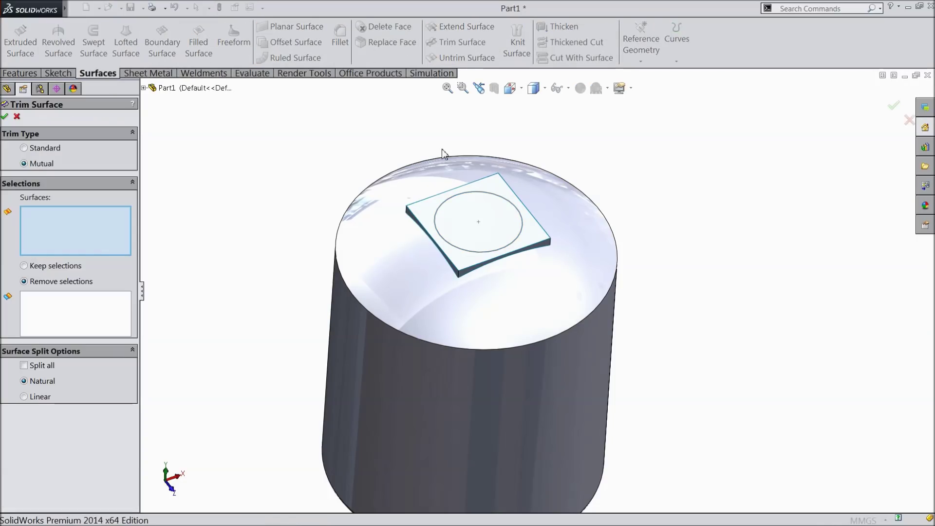
left_click(24, 149)
scroll(471, 238, "down", 2)
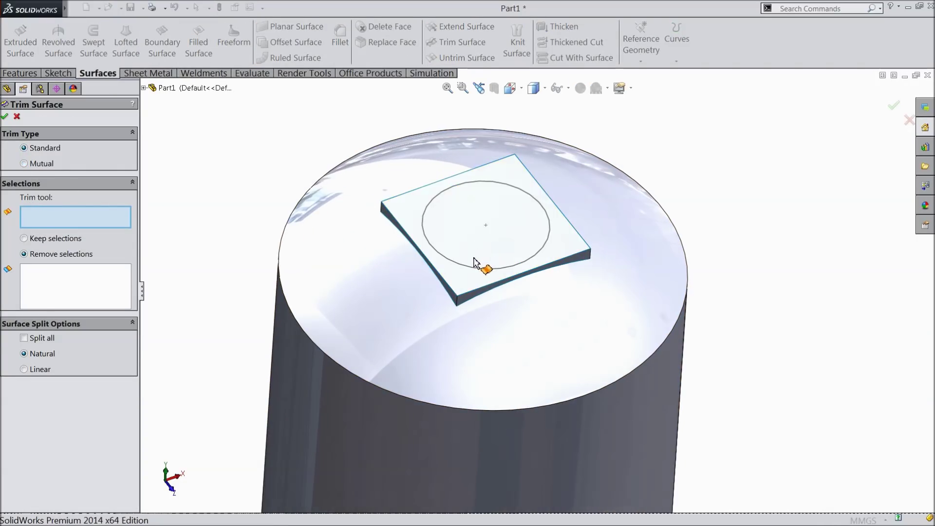
left_click(476, 272)
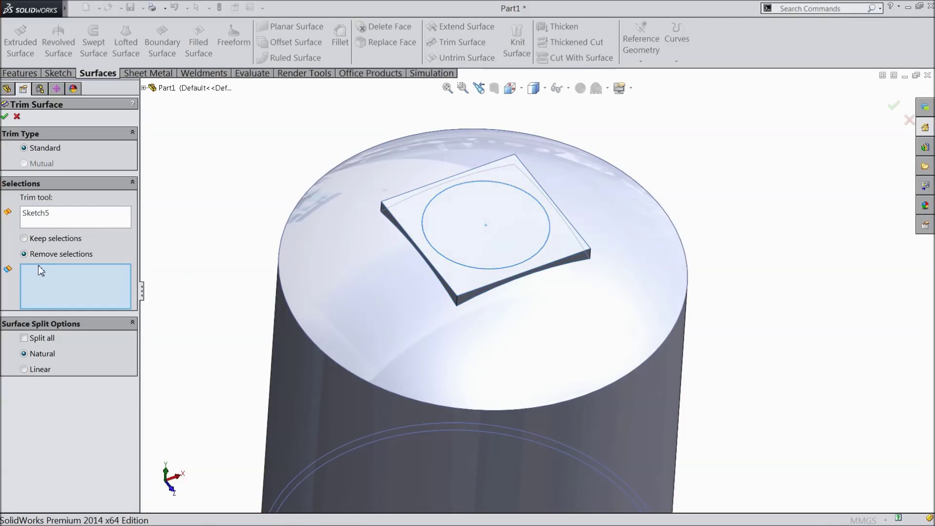
left_click(468, 246)
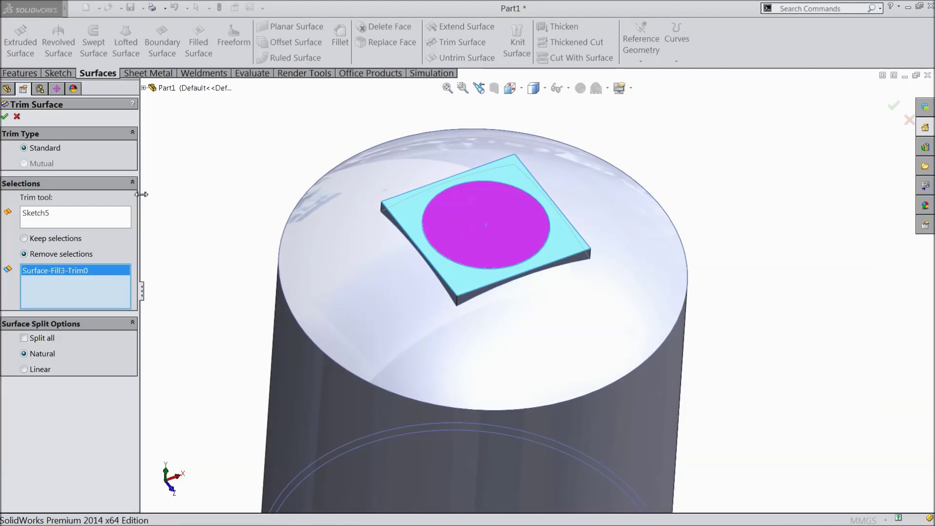
left_click(4, 116)
mouse_move(178, 190)
middle_mouse_down()
mouse_move(186, 236)
mouse_move(152, 277)
mouse_move(146, 180)
mouse_move(200, 148)
mouse_move(195, 224)
mouse_move(215, 265)
mouse_move(200, 196)
mouse_move(188, 199)
middle_mouse_up()
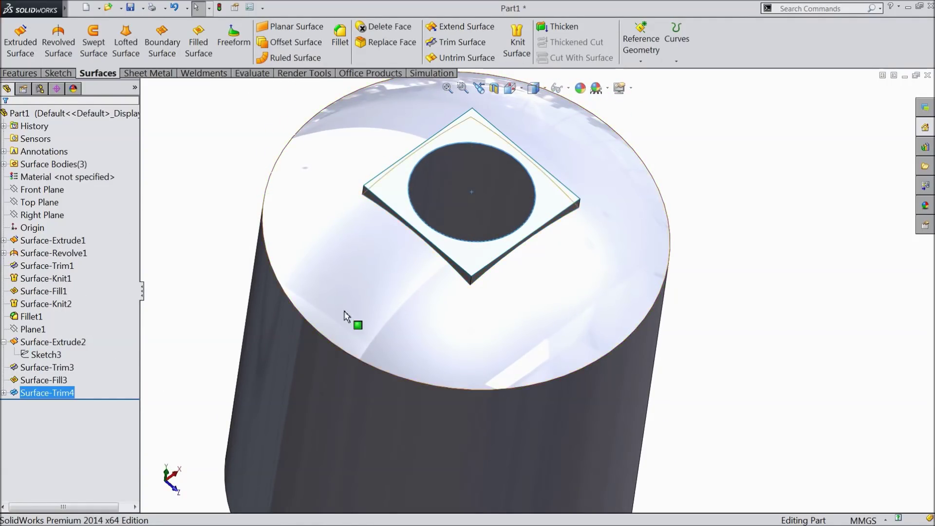
Create a 10 mm Ruled Surface, Normal to Surface, along the circular edge of the opening in the square neck's top
scroll(487, 230, "down", 5)
middle_click_drag(487, 229, 505, 265)
scroll(507, 322, "down", 3)
scroll(507, 322, "down", 3)
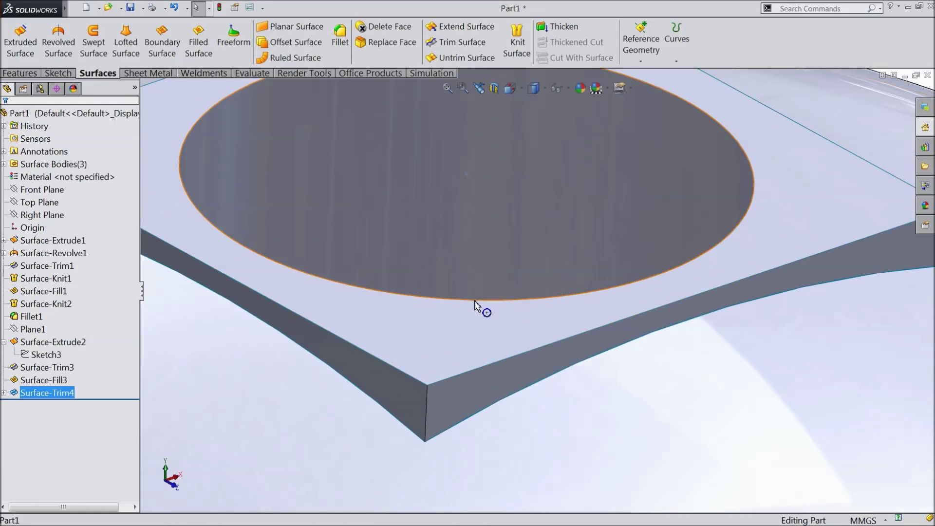
scroll(481, 306, "up", 3)
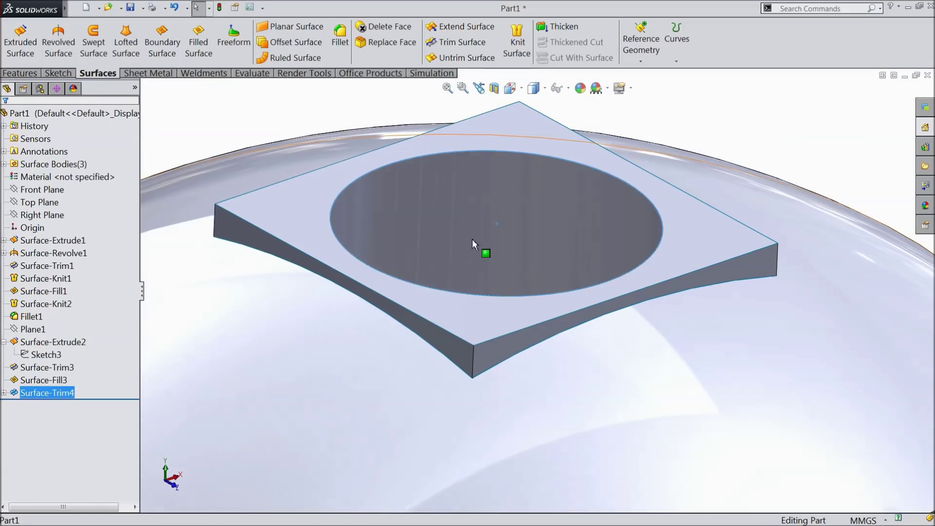
left_click(287, 60)
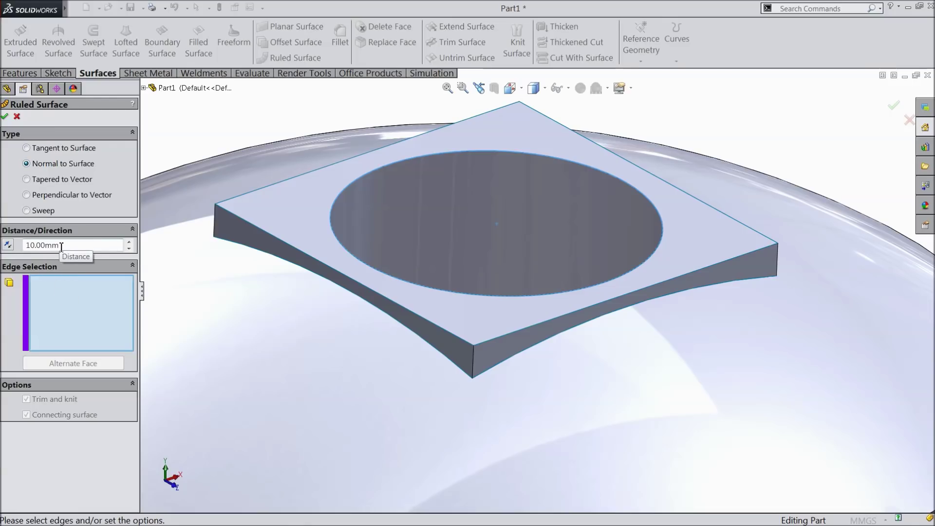
left_click(402, 279)
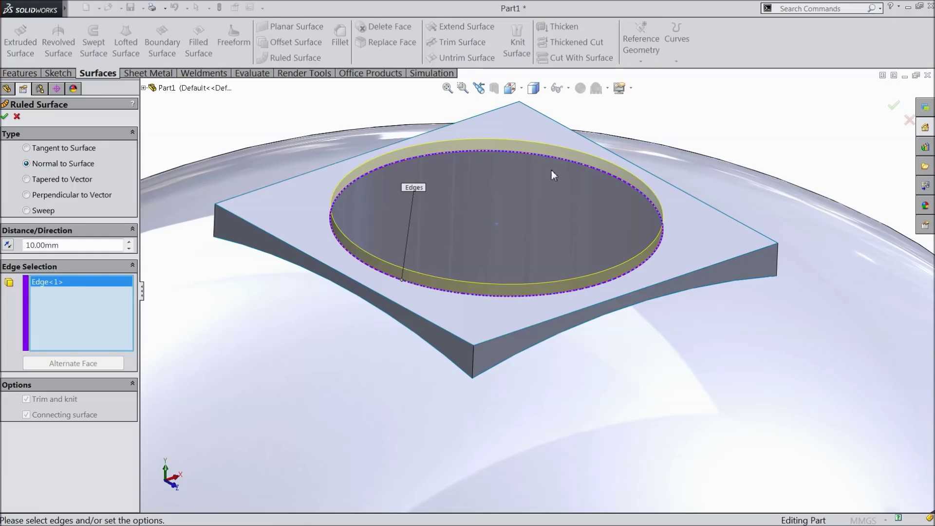
scroll(551, 170, "down", 3)
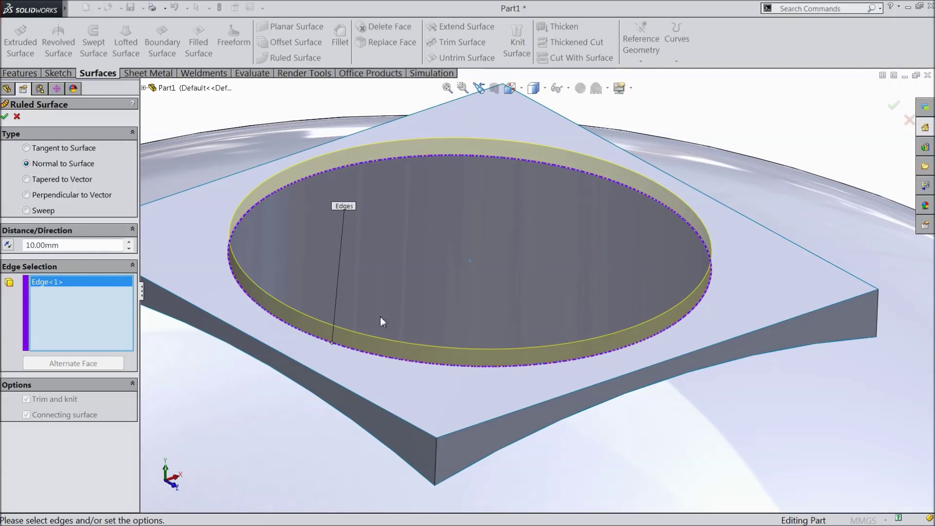
left_click(6, 117)
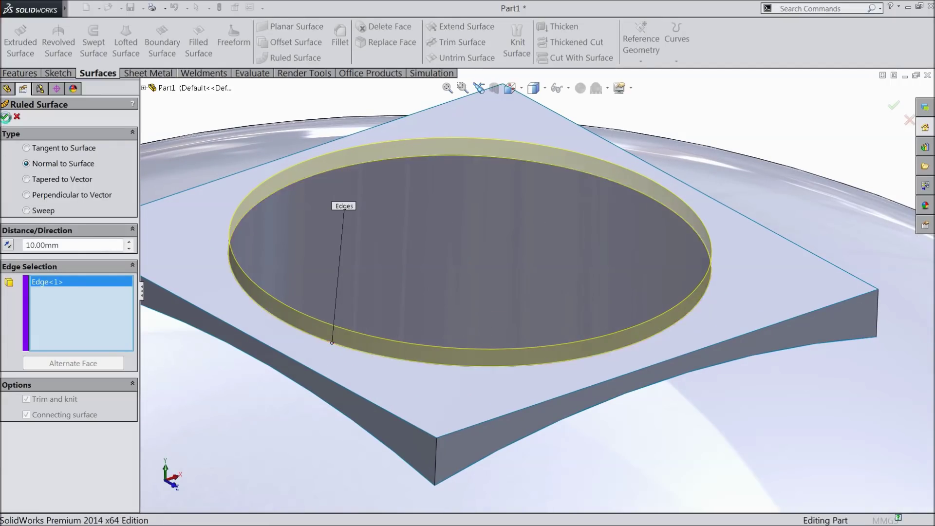
scroll(380, 315, "up", 2)
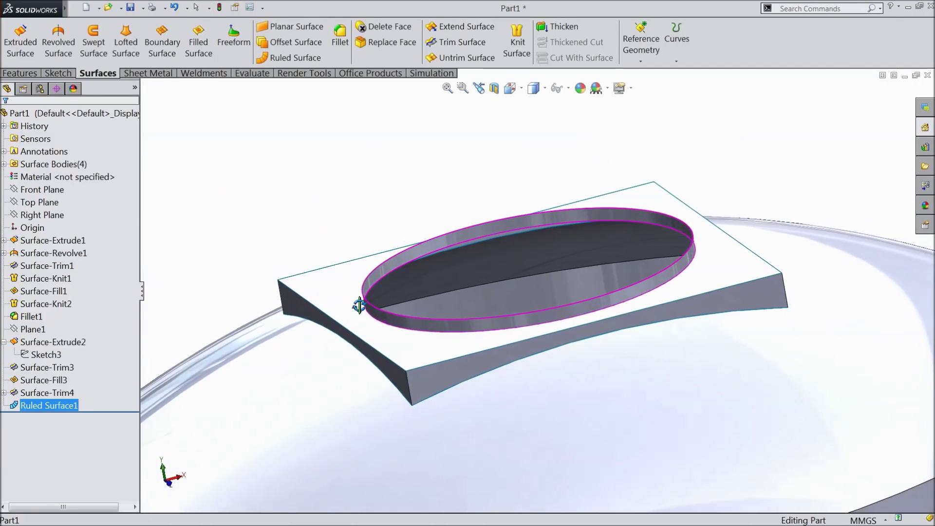
scroll(392, 337, "up", 3)
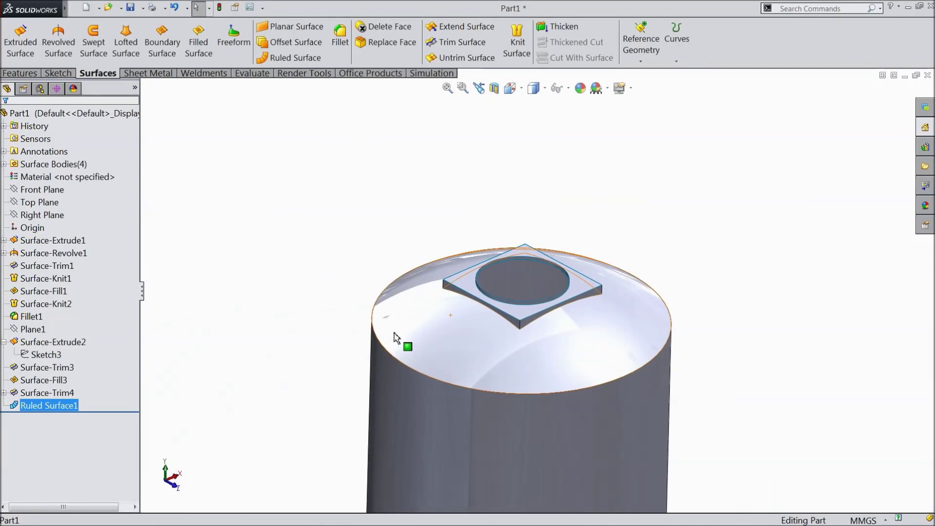
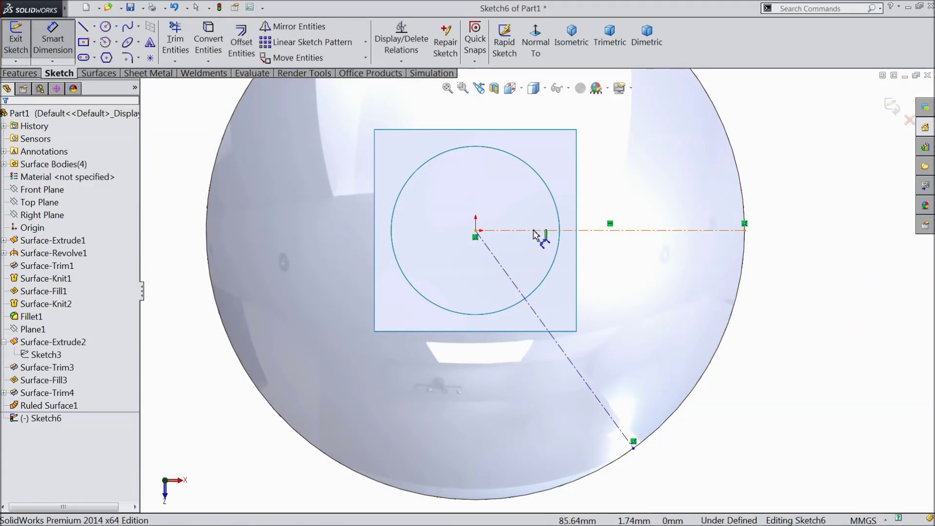
Dimension the angle between the horizontal and the slanted centerline to 45 degrees
left_click(536, 231)
left_click(487, 252)
left_click(528, 256)
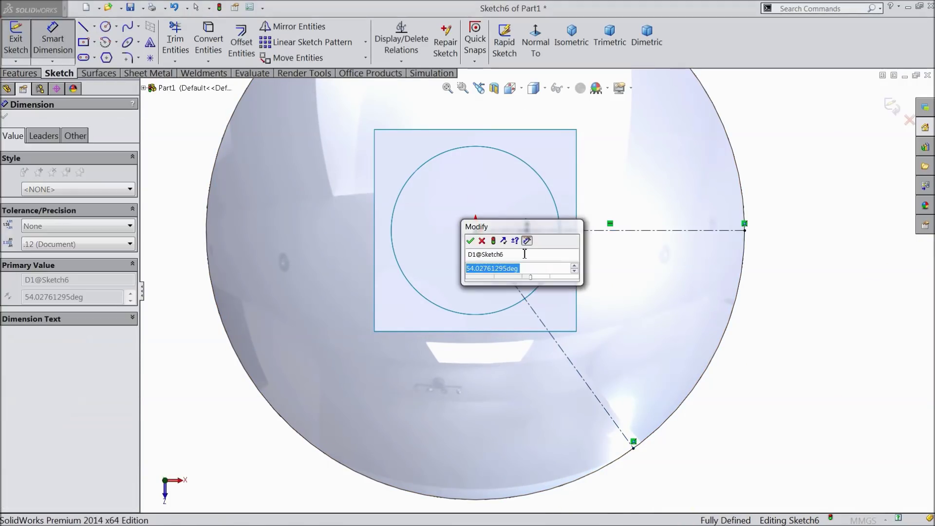
type("45")
left_click(472, 241)
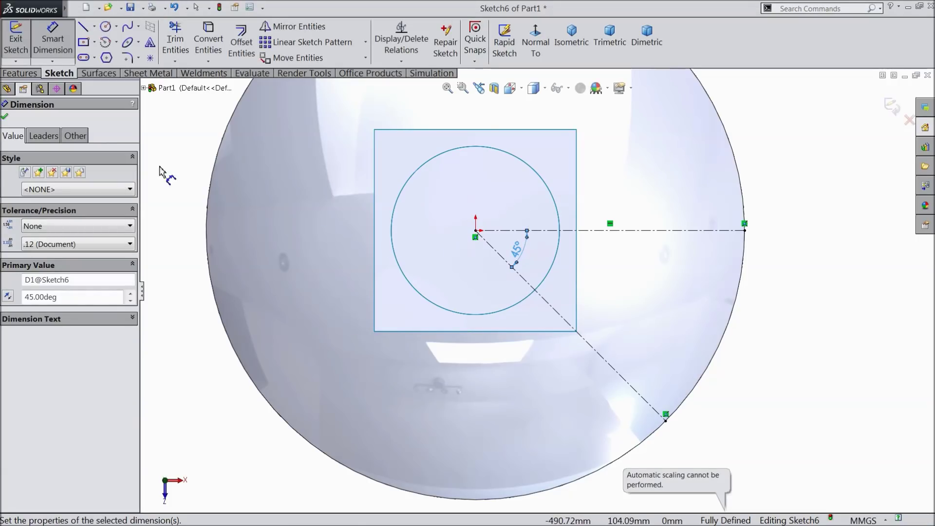
left_click(5, 117)
Sketch a slanted line about 225 mm long beside the 45-degree centerline, from the square's vertical edge to the tank's outer circle
left_click(84, 28)
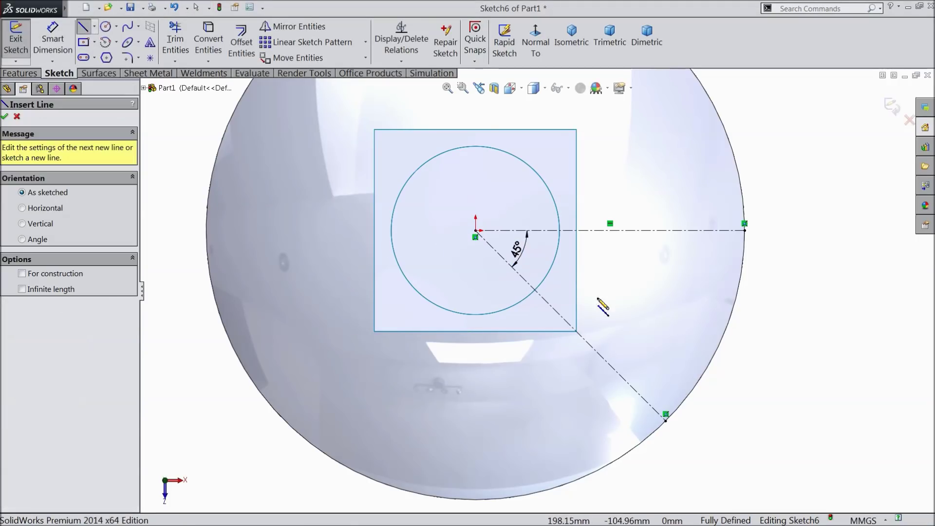
left_click(577, 295)
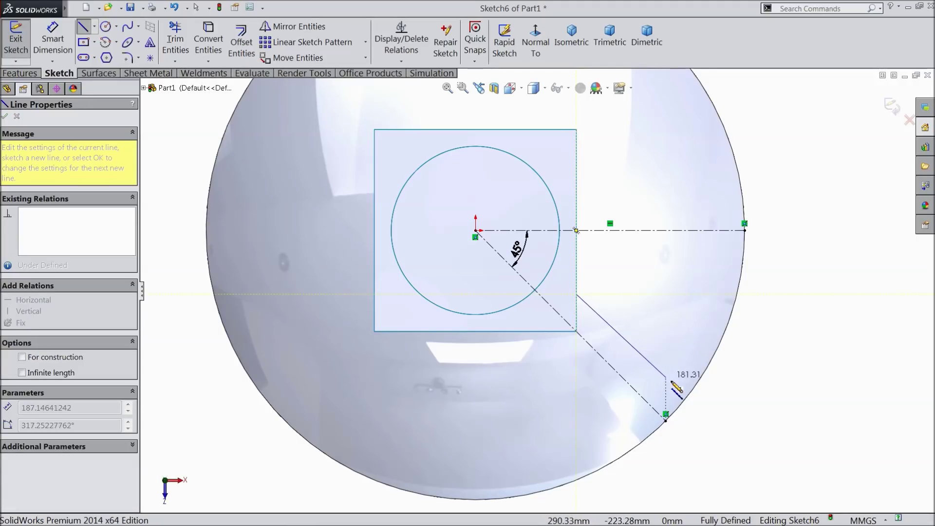
left_click(686, 390)
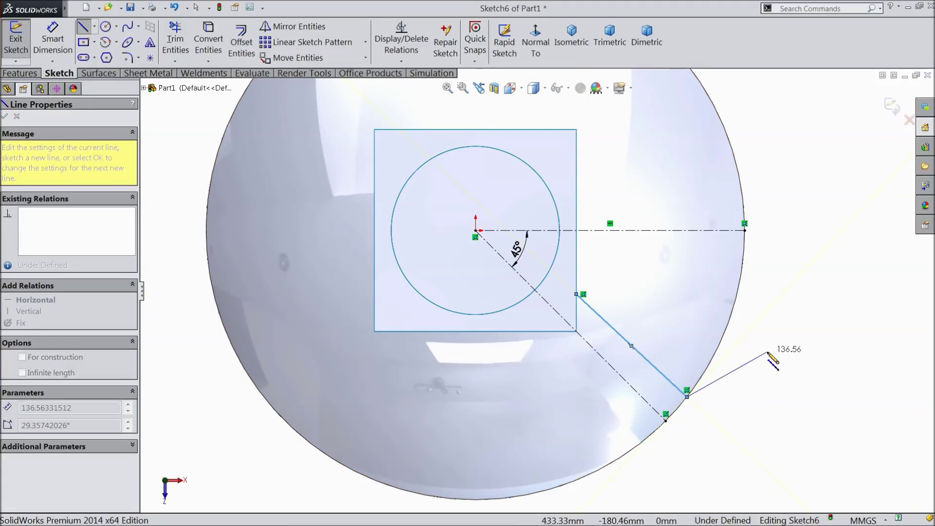
right_click(775, 353)
left_click(797, 90)
scroll(651, 365, "down", 3)
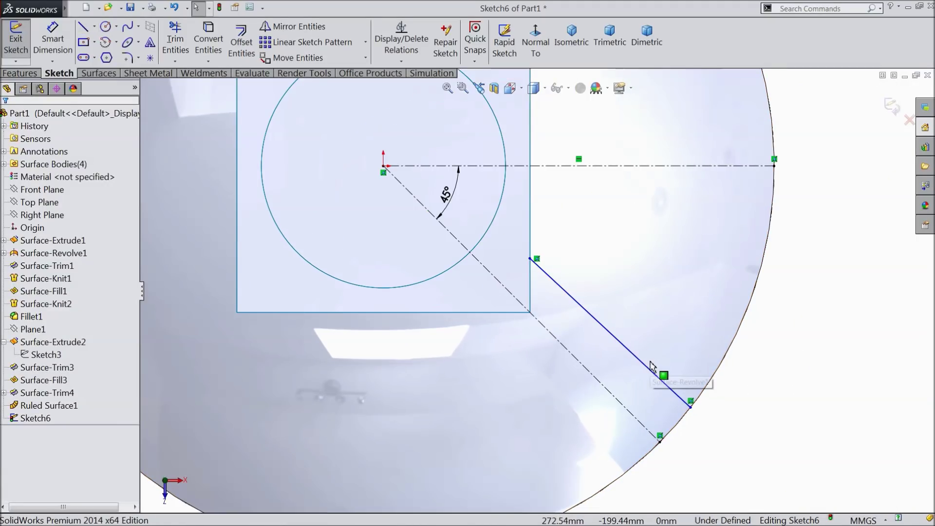
Make the slanted line parallel to the 45-degree centerline
left_click(645, 365)
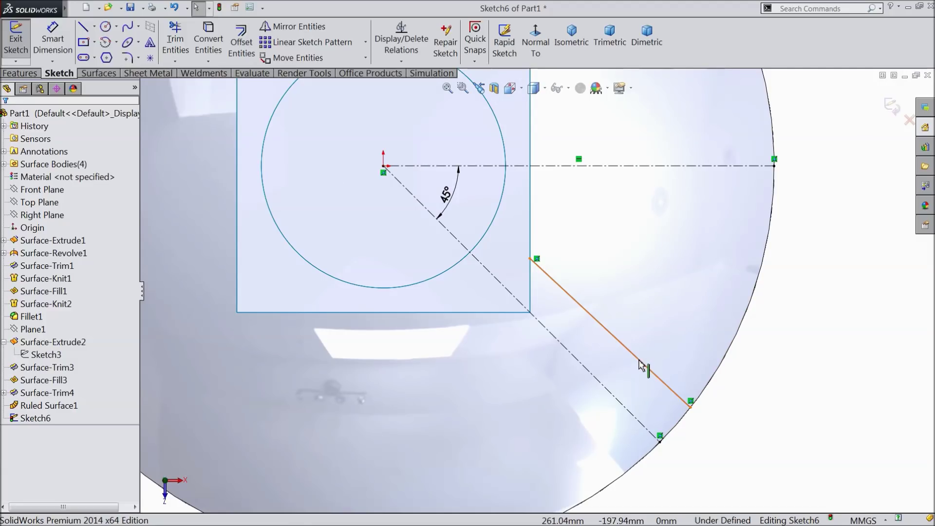
left_click(604, 389, "ctrl")
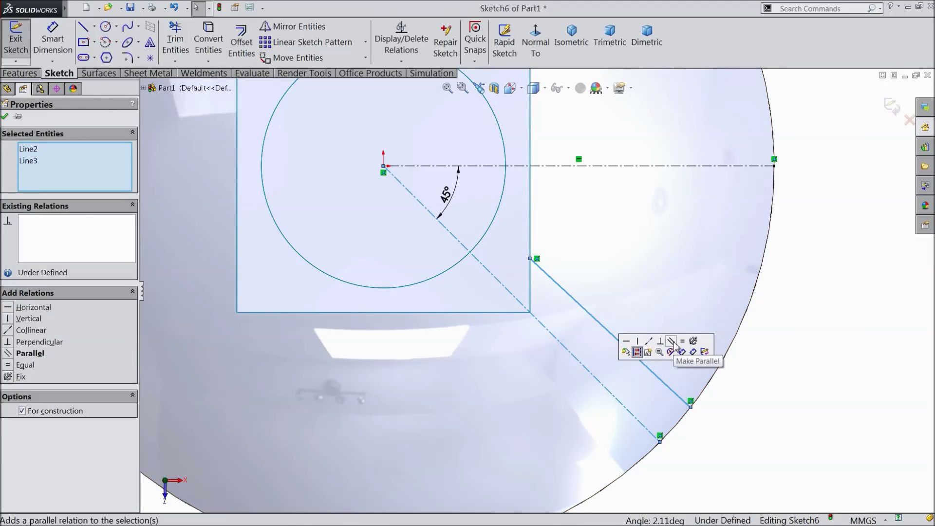
left_click(673, 350)
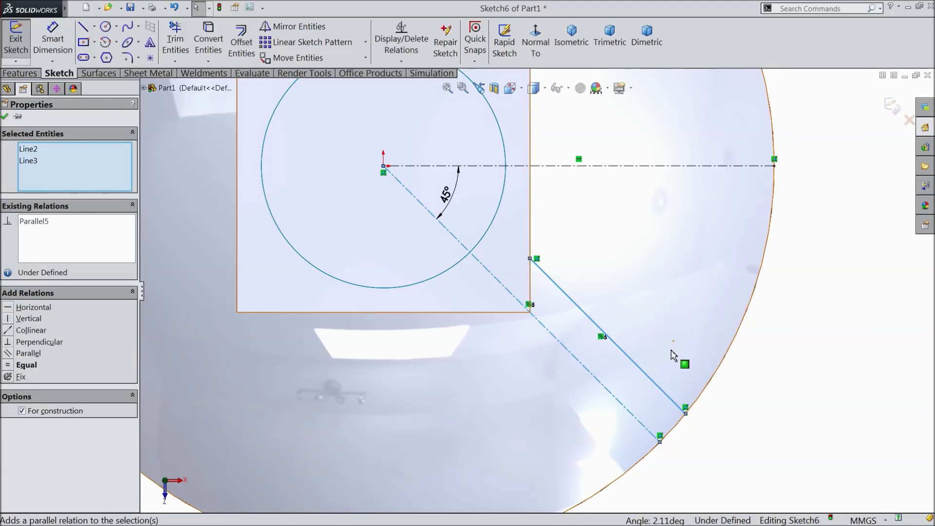
left_click(4, 117)
Mirror the slanted line about the 45-degree centerline, keeping the original with the Copy option
left_click(293, 27)
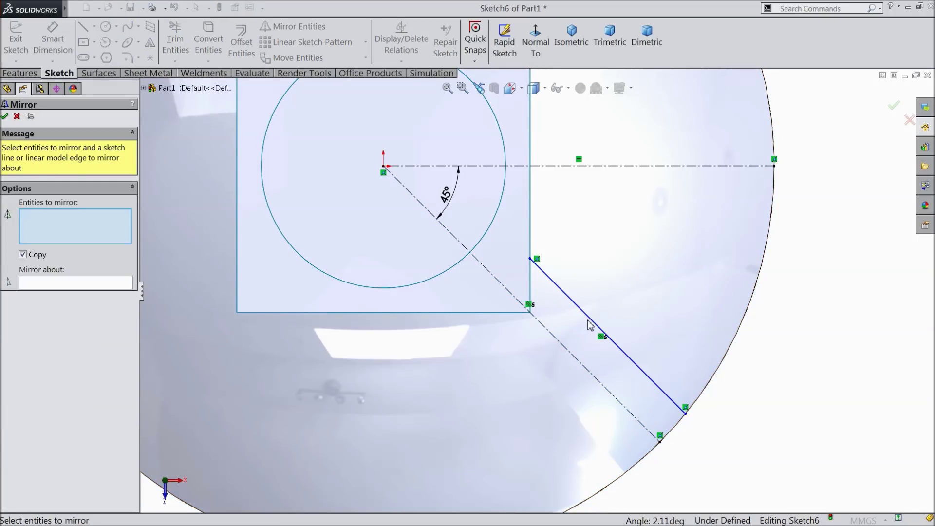
left_click(594, 327)
left_click(105, 287)
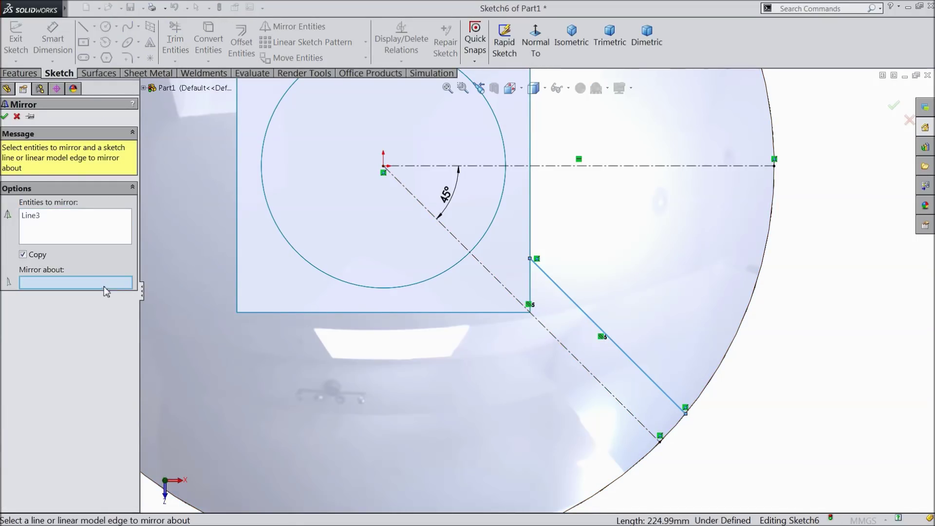
left_click(539, 324)
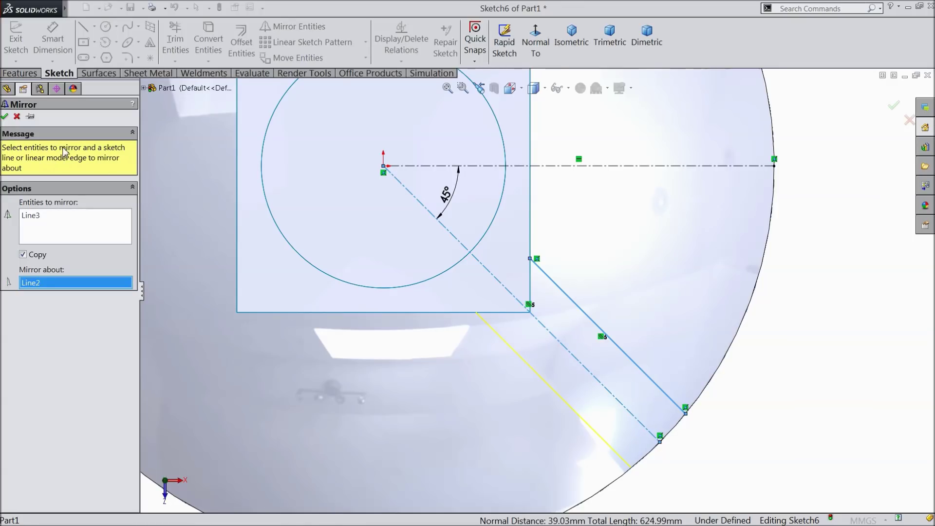
left_click(5, 117)
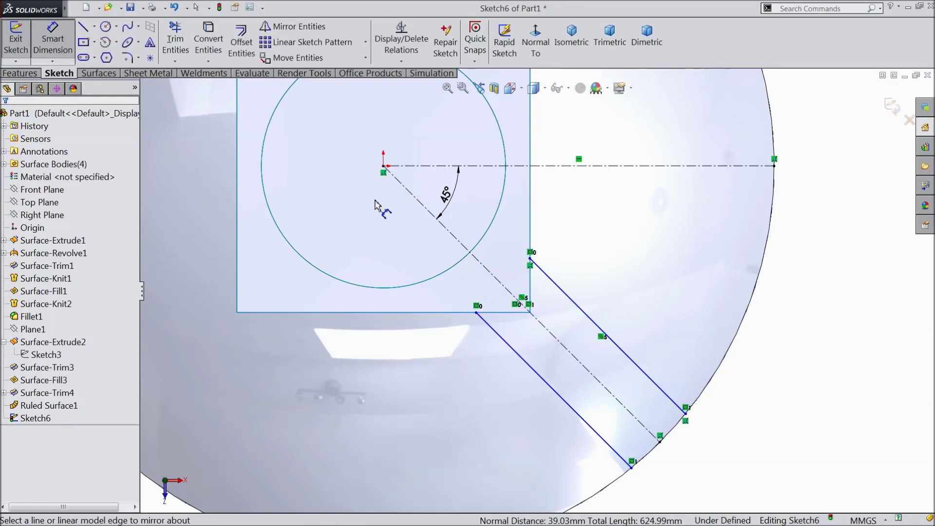
Dimension the distance between the two parallel slanted lines to 100 mm
scroll(557, 340, "up", 3)
scroll(557, 339, "down", 2)
left_click(548, 354)
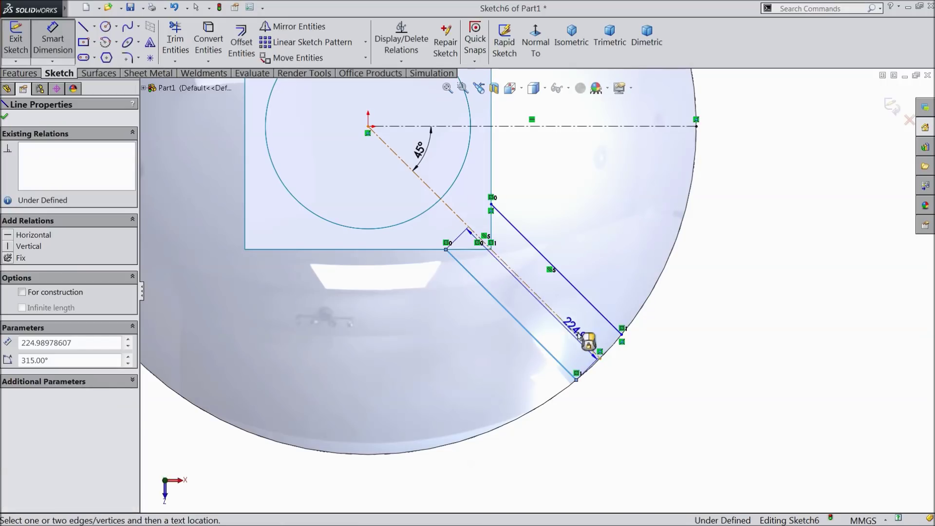
left_click(607, 324)
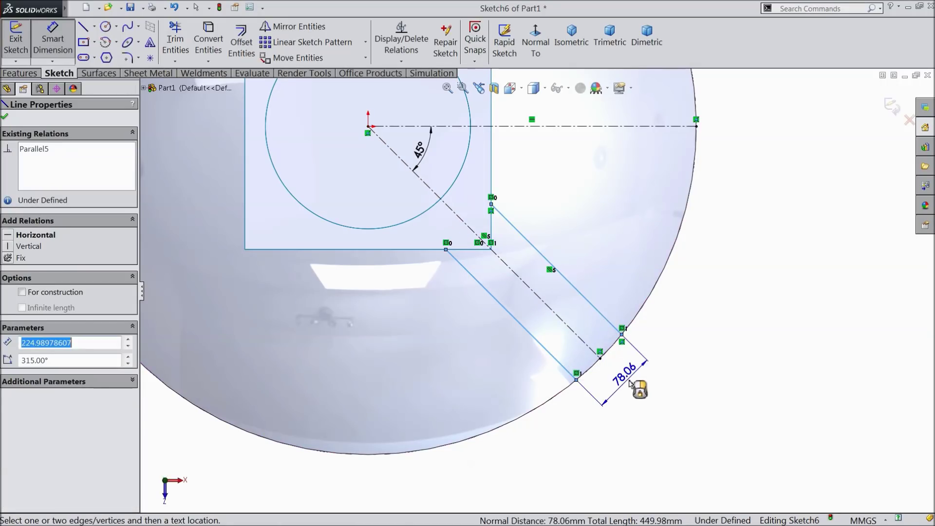
left_click(633, 390)
type("100")
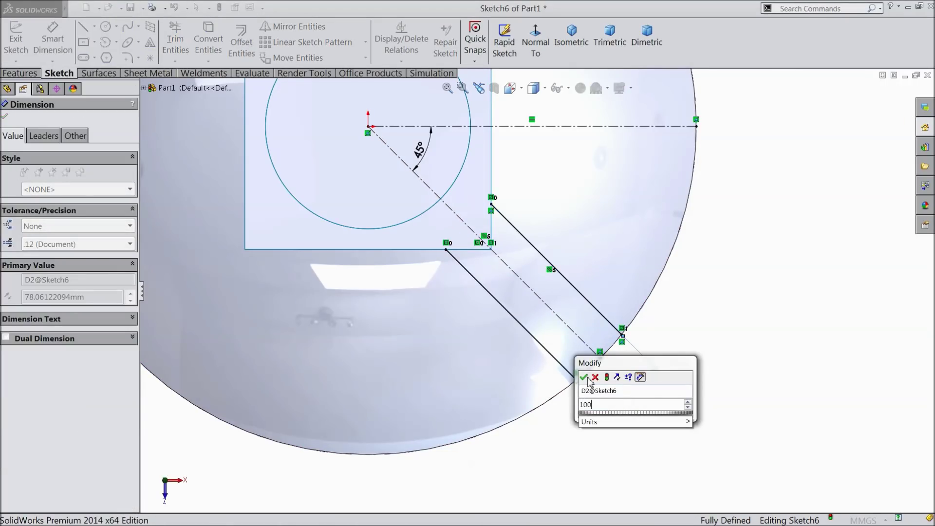
left_click(585, 378)
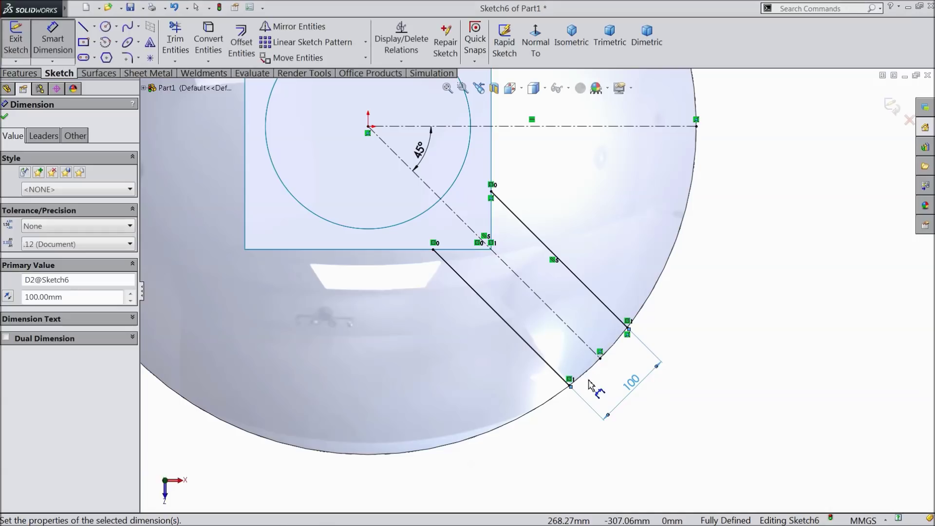
left_click(5, 116)
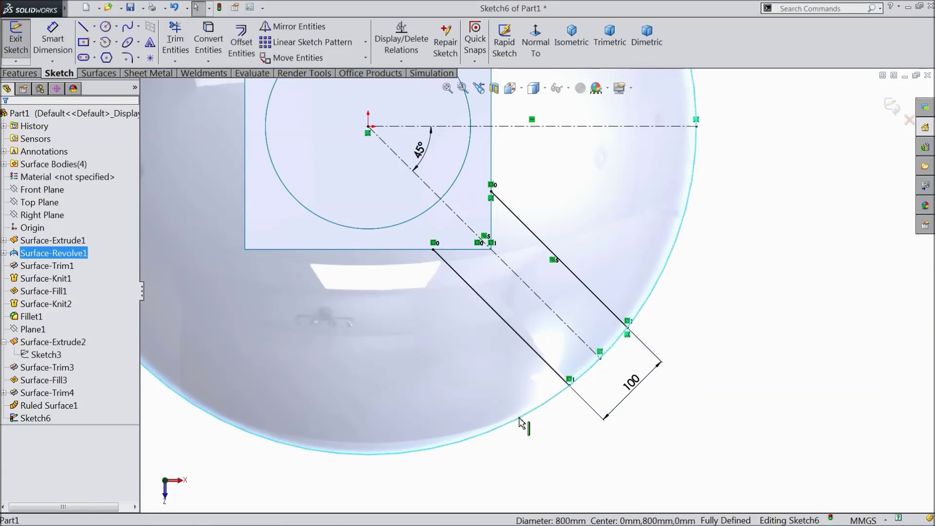
Convert the tank's outer circular edge into the sketch and trim it to the short arc joining the two slanted lines
left_click(208, 41)
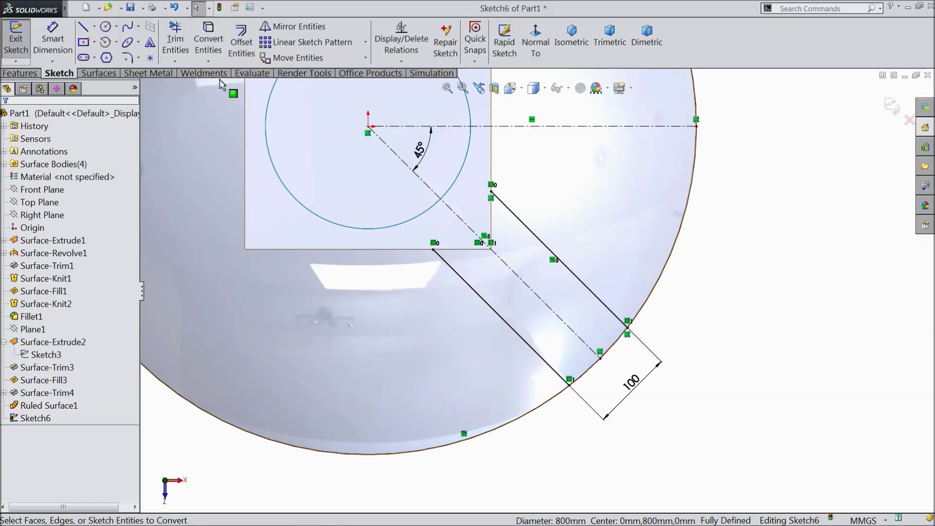
left_click(180, 43)
mouse_move(485, 446)
left_mouse_down()
mouse_move(672, 324)
mouse_move(696, 214)
left_mouse_up()
key("f")
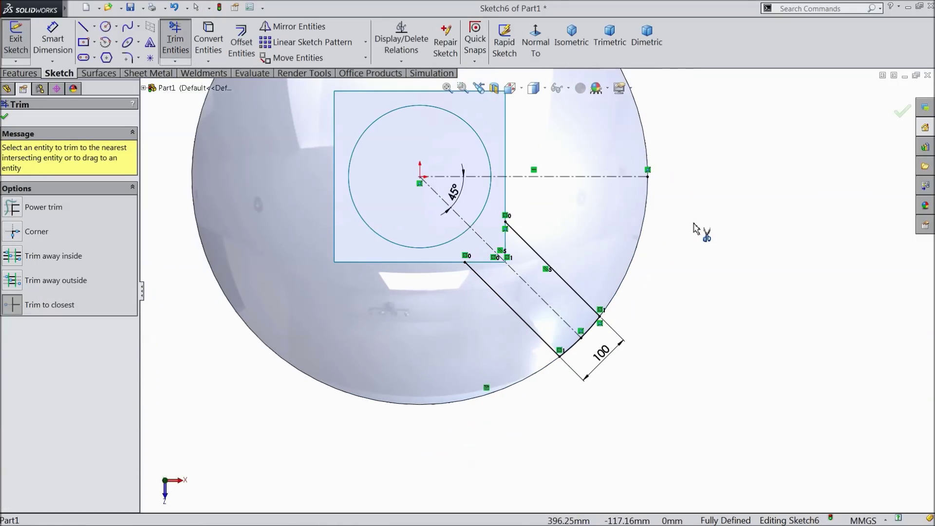
scroll(636, 281, "down", 2)
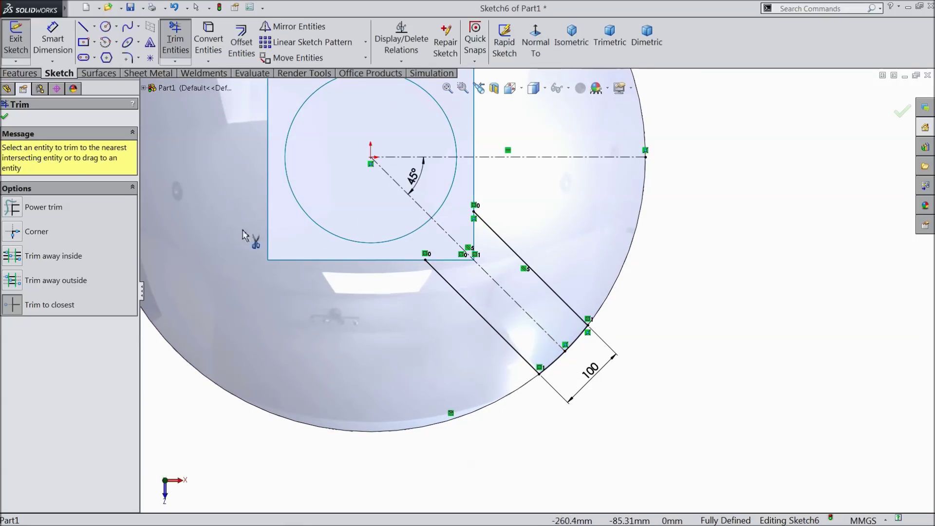
left_click(5, 117)
Extrude the sketch downward as a surface, using the Up To Surface end condition with the tank's domed body as target
scroll(547, 434, "up", 3)
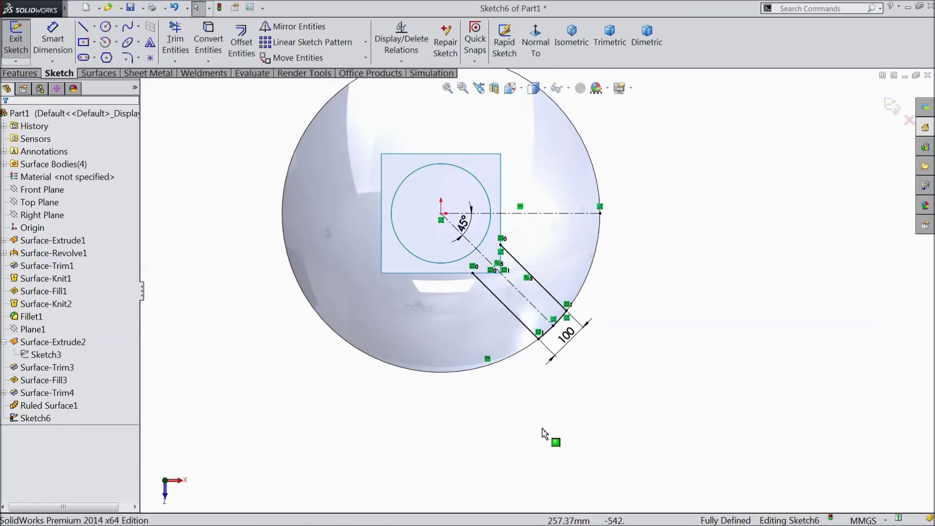
mouse_move(546, 434)
middle_mouse_down()
mouse_move(549, 290)
mouse_move(540, 297)
mouse_move(585, 244)
mouse_move(609, 235)
middle_mouse_up()
scroll(608, 234, "down", 5)
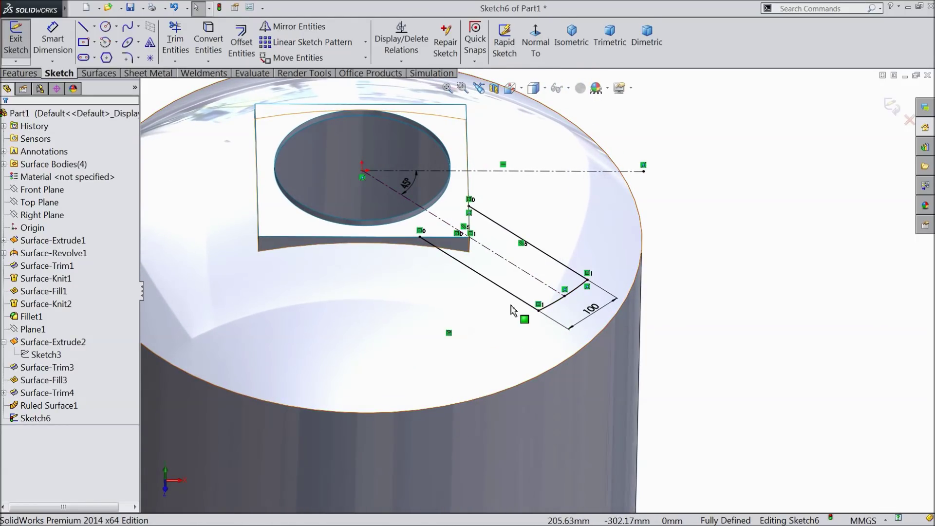
left_click(99, 73)
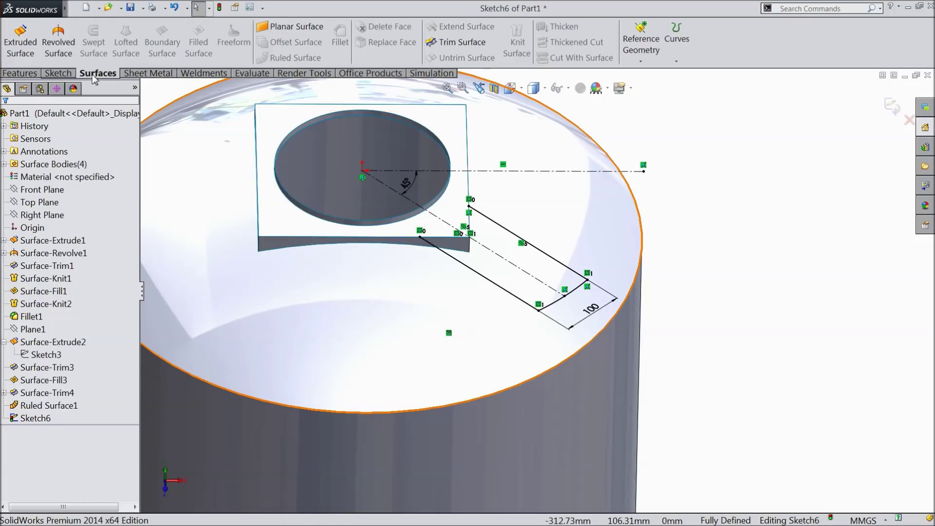
left_click(23, 50)
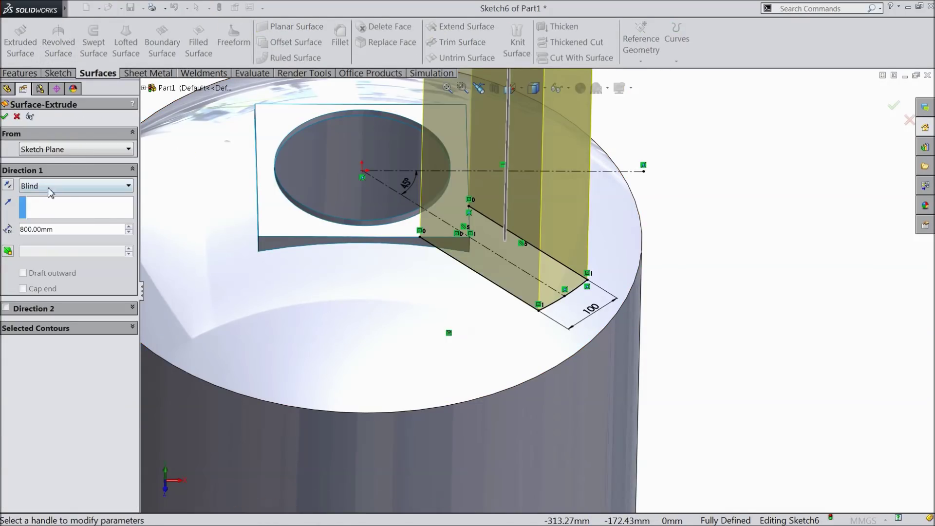
left_click(8, 185)
left_click(35, 186)
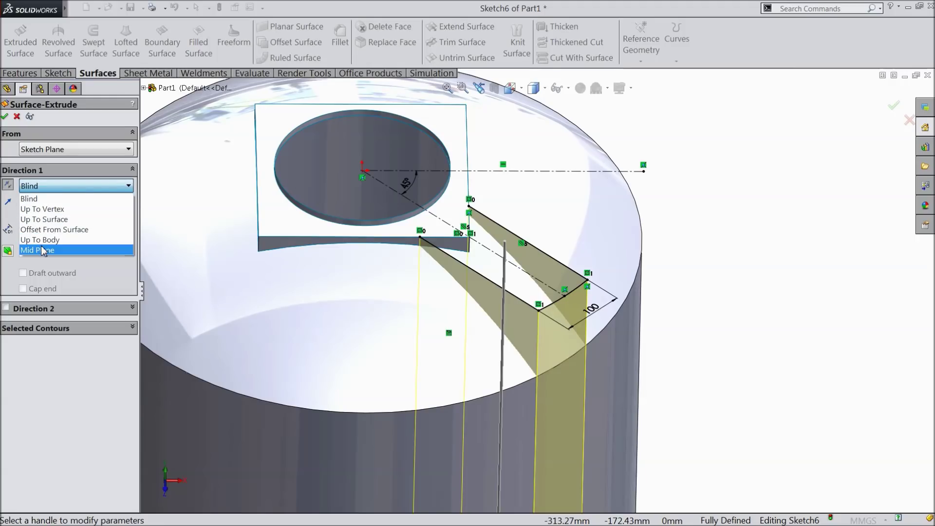
left_click(43, 219)
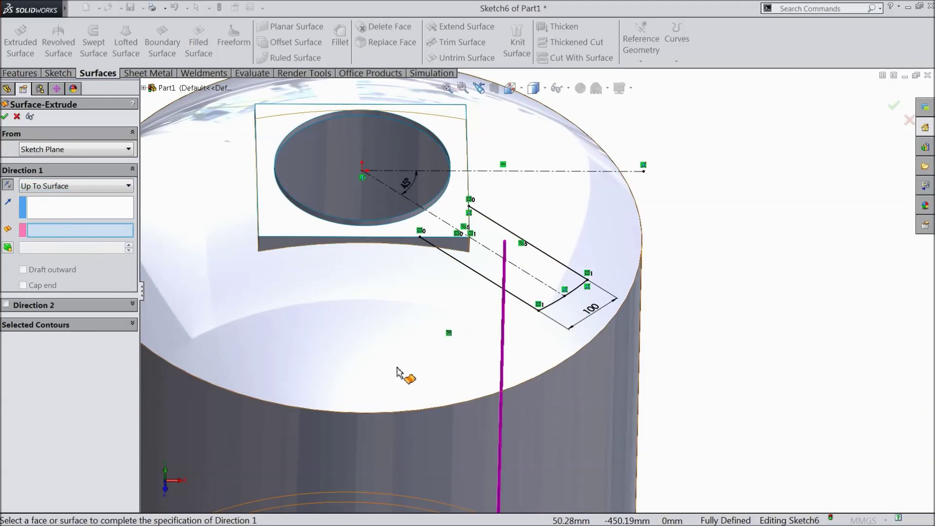
left_click(451, 384)
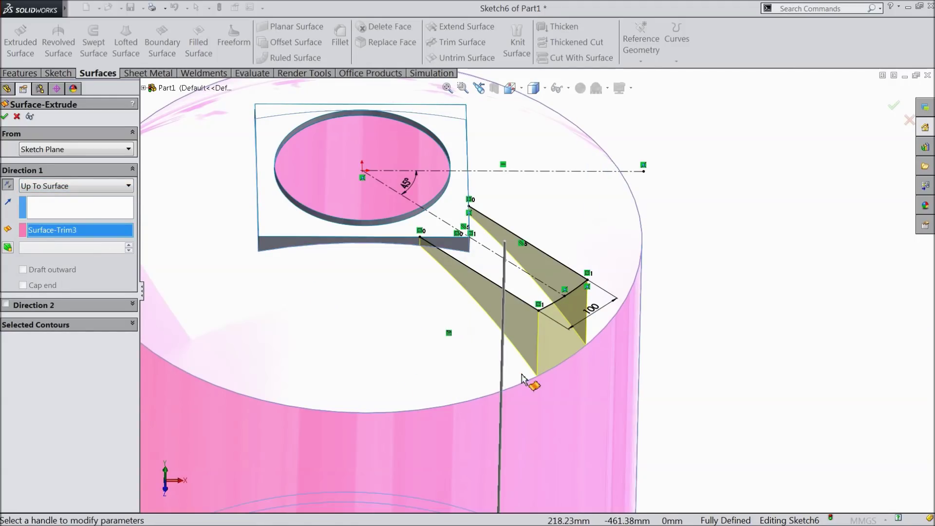
left_click(6, 117)
mouse_move(724, 285)
middle_mouse_down()
mouse_move(700, 292)
mouse_move(697, 341)
mouse_move(714, 357)
mouse_move(703, 302)
mouse_move(717, 297)
mouse_move(693, 300)
mouse_move(708, 313)
mouse_move(671, 327)
mouse_move(659, 359)
mouse_move(674, 419)
mouse_move(668, 292)
mouse_move(601, 361)
middle_mouse_up()
scroll(671, 328, "up", 3)
scroll(647, 322, "up", 3)
scroll(504, 378, "down", 2)
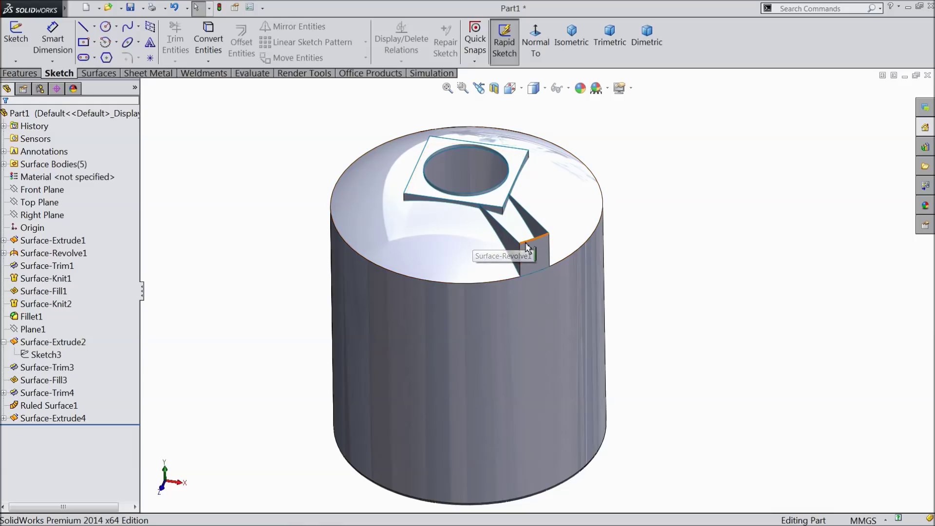
middle_click_drag(524, 241, 534, 243)
scroll(534, 243, "down", 2)
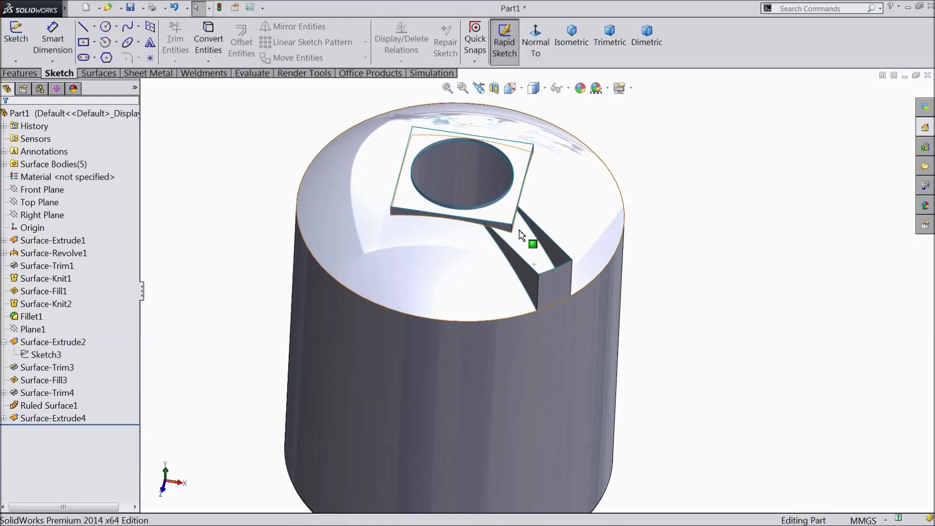
left_click(32, 72)
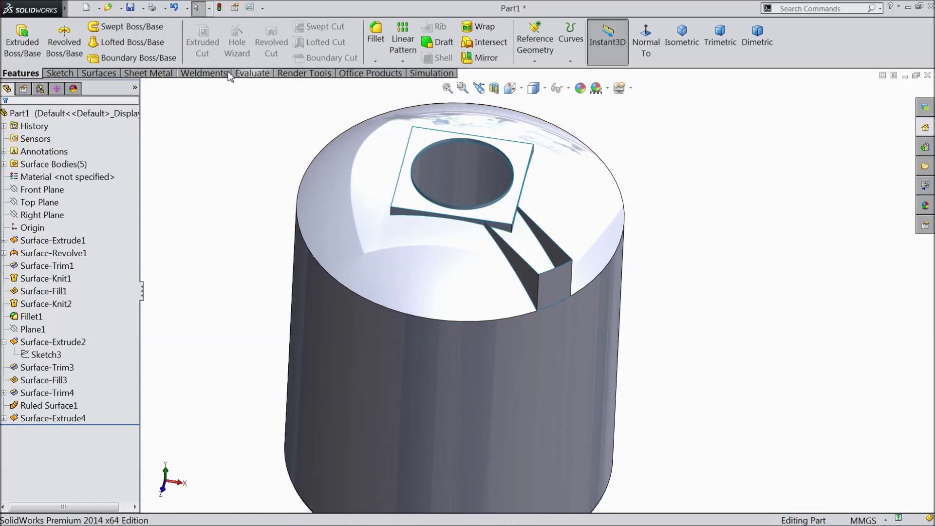
left_click(402, 62)
left_click(410, 78)
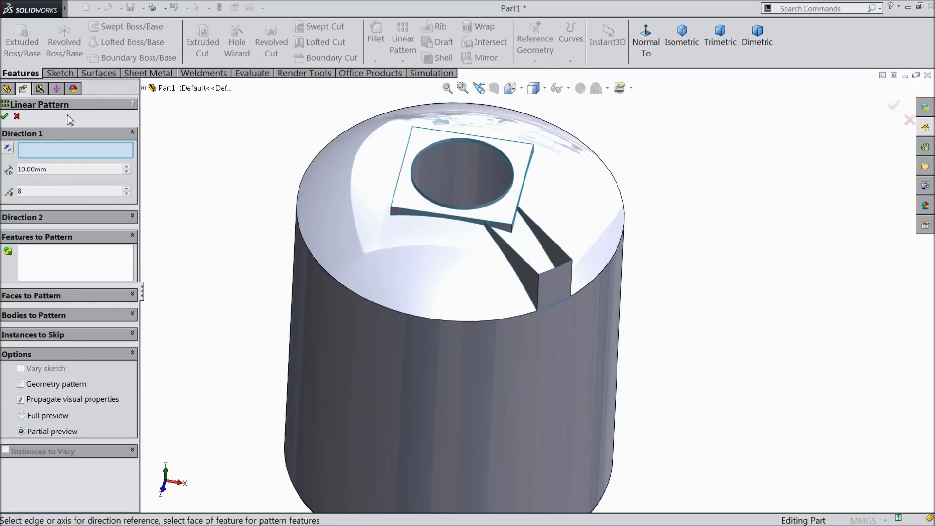
left_click(16, 117)
Circular-pattern the extruded diagonal surface body around the dome's circular outer edge, with 4 equally spaced instances over 360 degrees
left_click(406, 62)
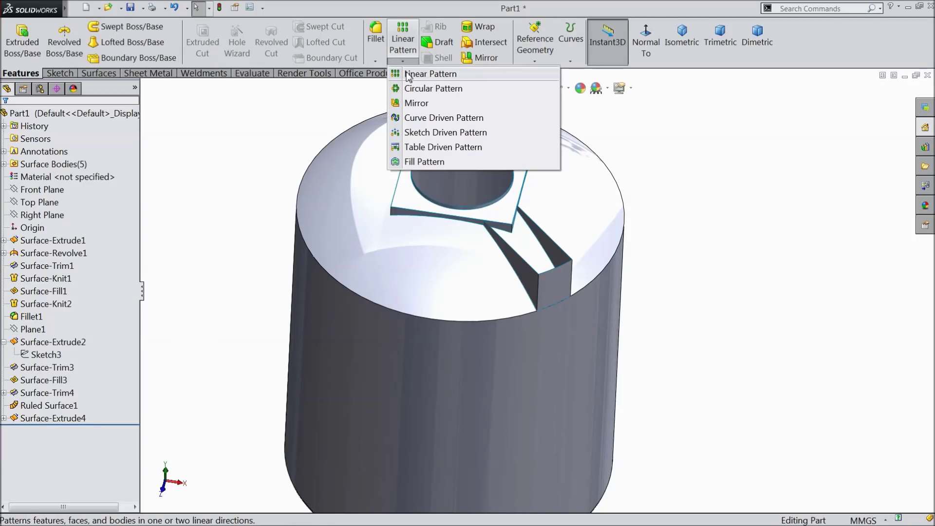
left_click(419, 86)
left_click(46, 309)
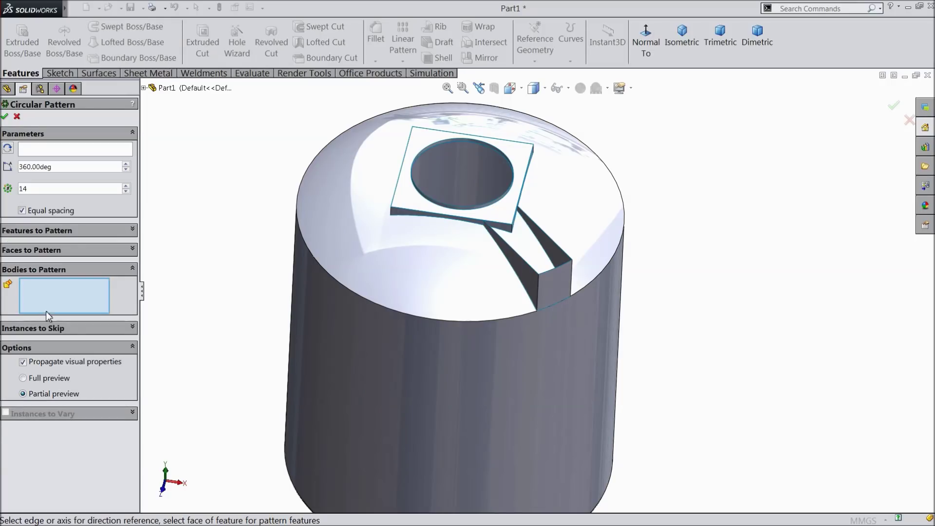
left_click(546, 288)
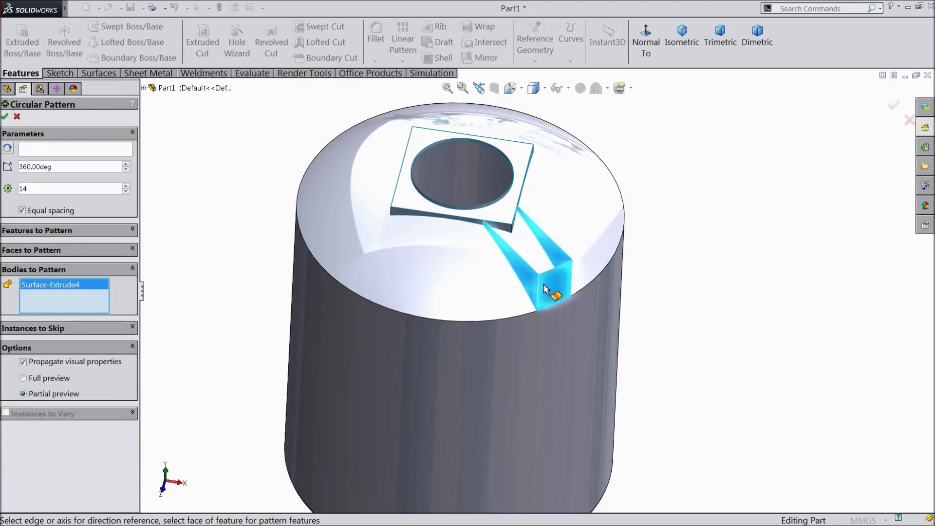
left_click(41, 152)
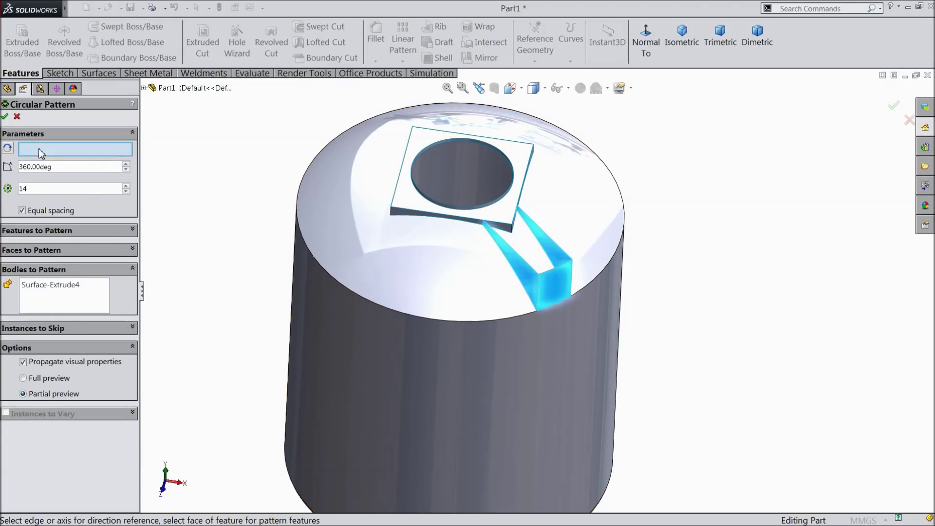
left_click(453, 323)
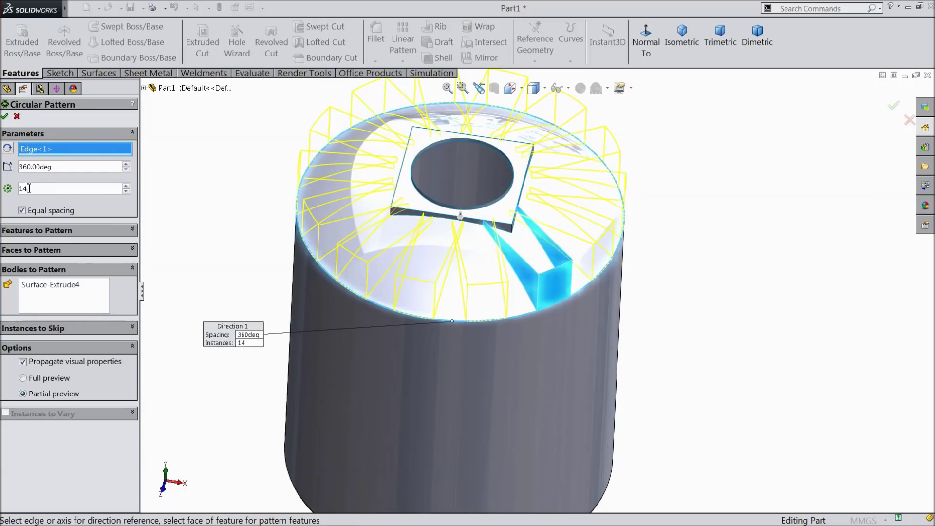
type("4")
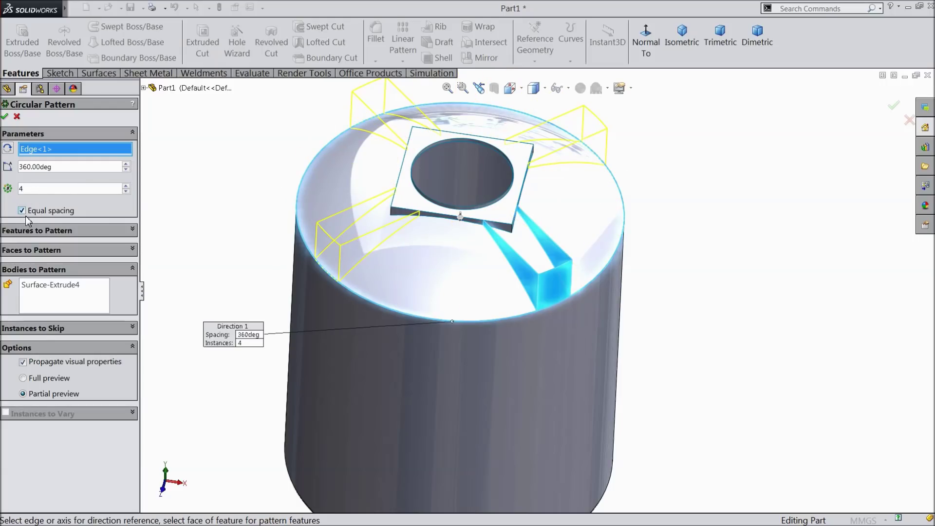
left_click(5, 116)
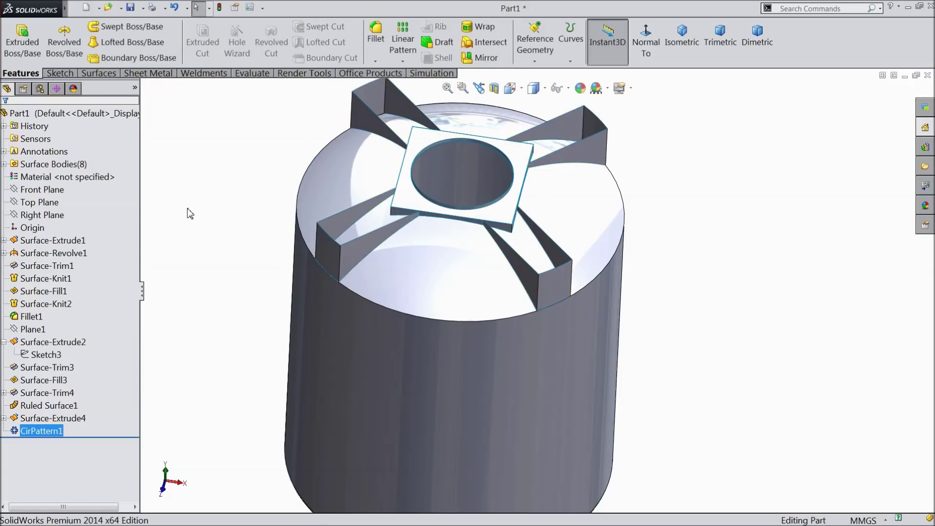
Dismiss the unsaved document notification and start a new 3D sketch
middle_click_drag(195, 213, 190, 223)
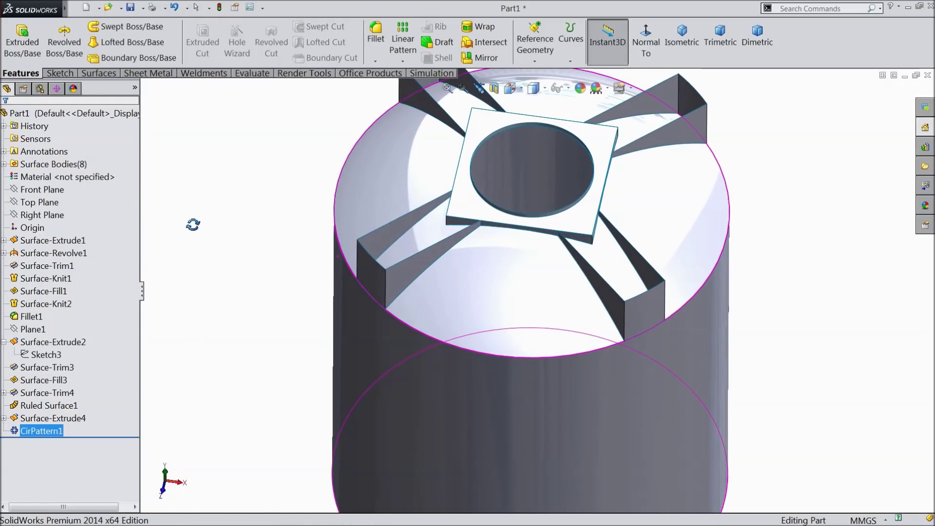
scroll(578, 262, "up", 2)
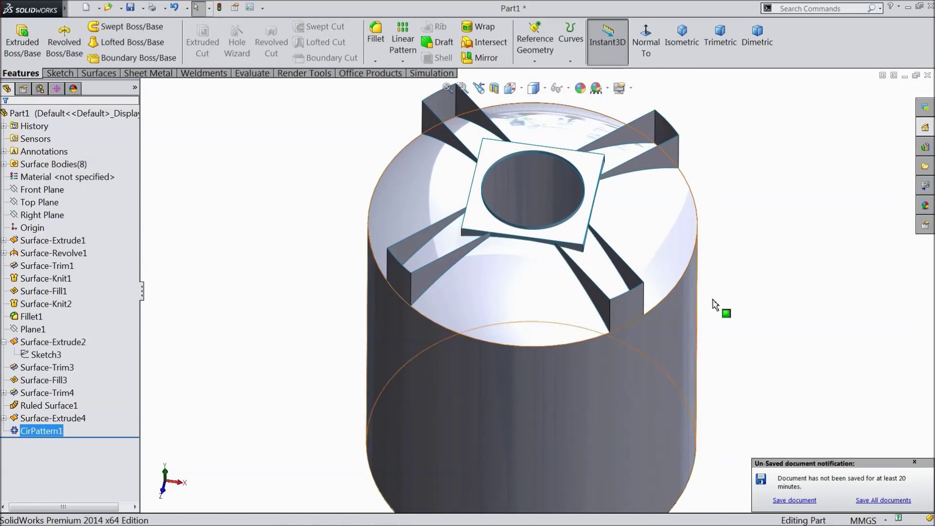
left_click(915, 463)
scroll(574, 268, "down", 8)
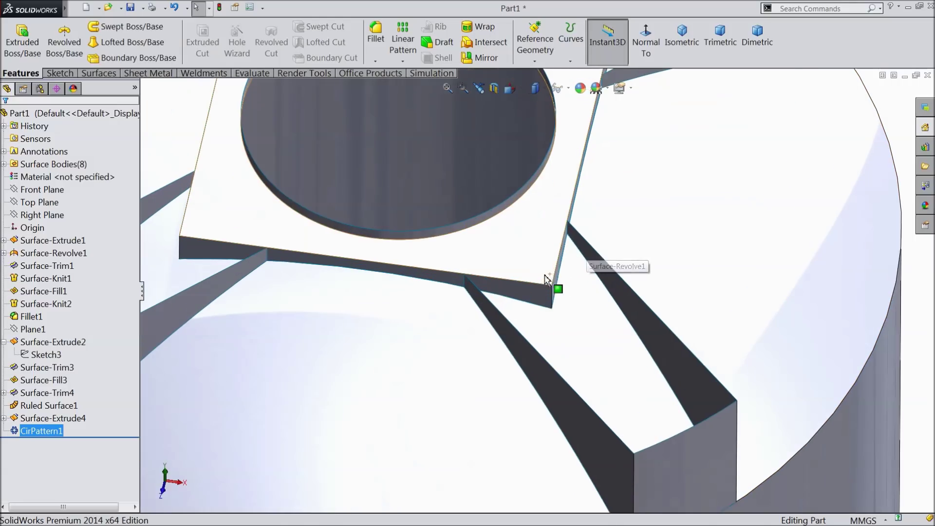
left_click(59, 73)
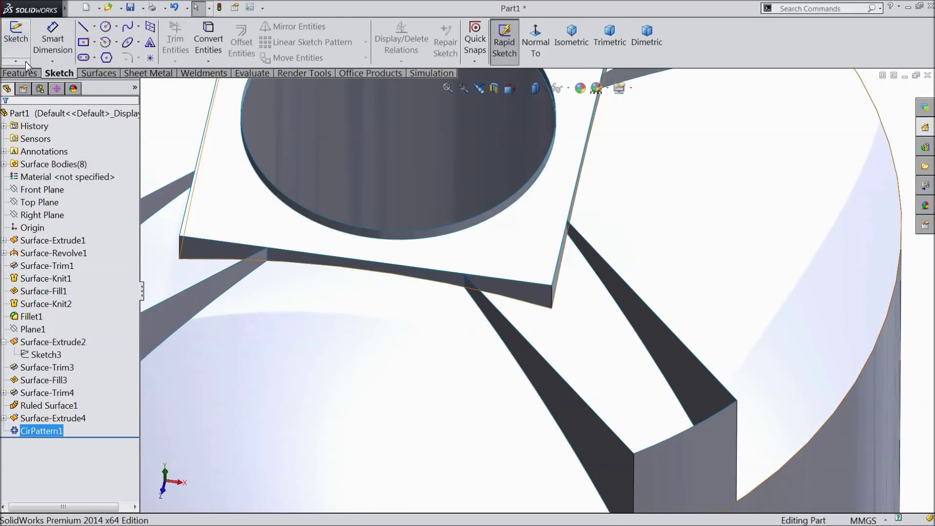
left_click(25, 62)
left_click(30, 87)
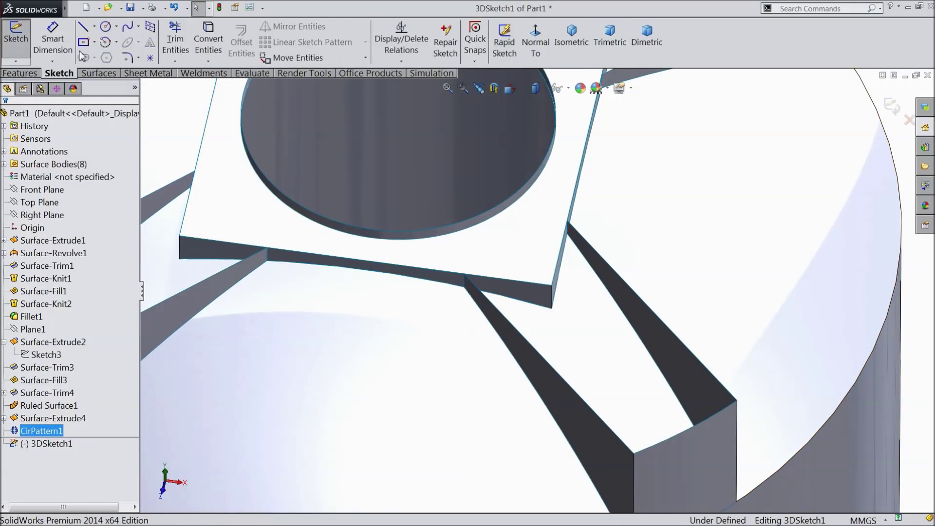
left_click(83, 26)
scroll(468, 341, "down", 6)
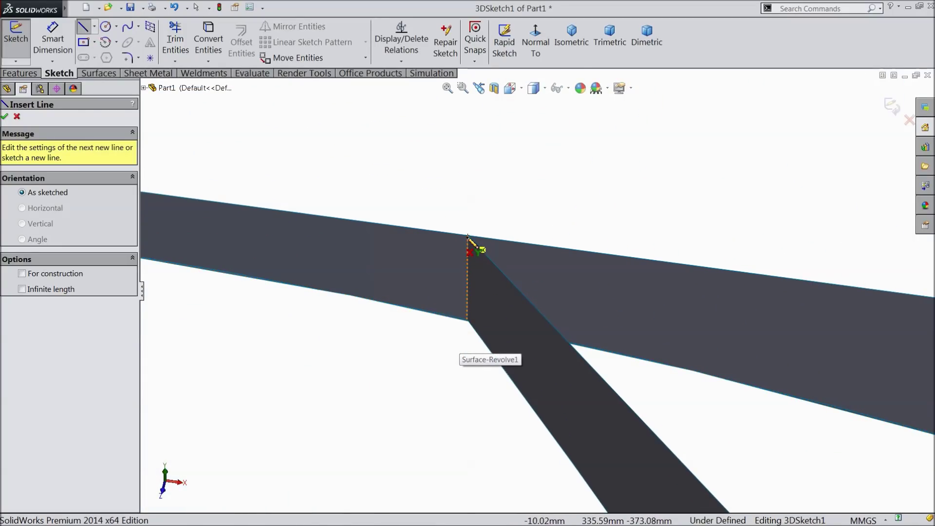
scroll(468, 236, "down", 3)
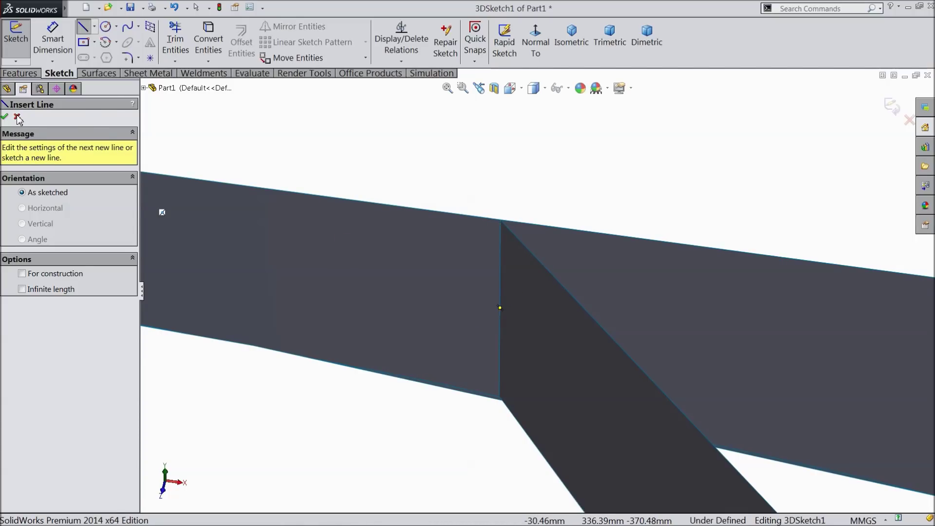
left_click(17, 118)
Convert the two short vertical edges where the original diagonal surface's side walls meet the square neck into the 3D sketch, and exit it
left_click(500, 298)
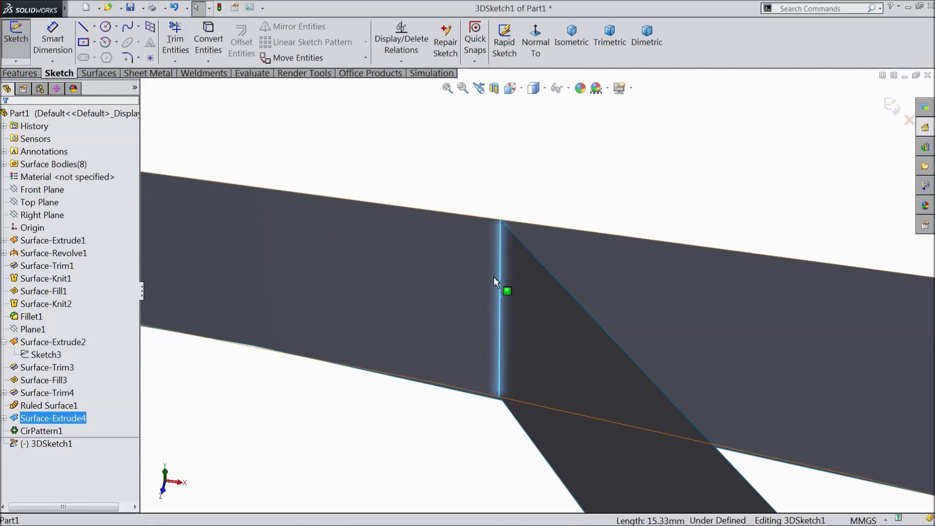
left_click(208, 42)
scroll(468, 277, "up", 5)
scroll(686, 244, "down", 3)
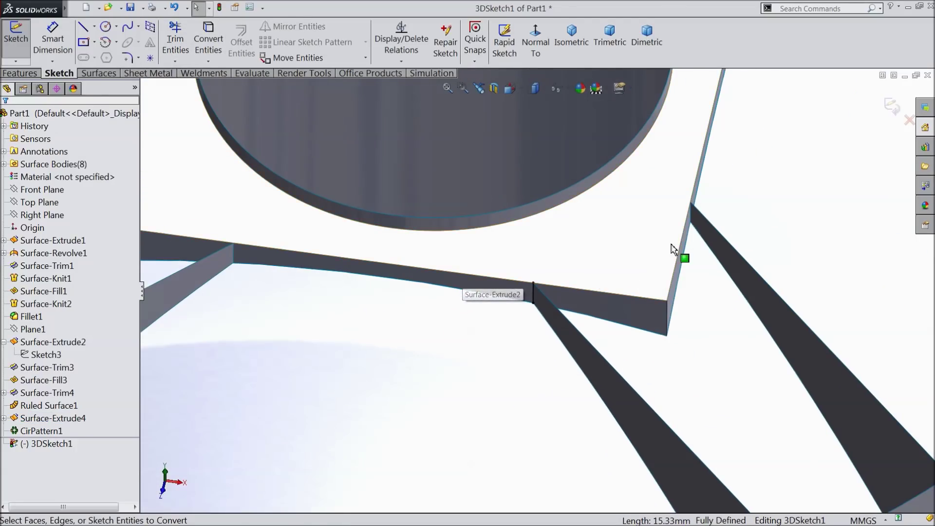
middle_click_drag(696, 221, 577, 236)
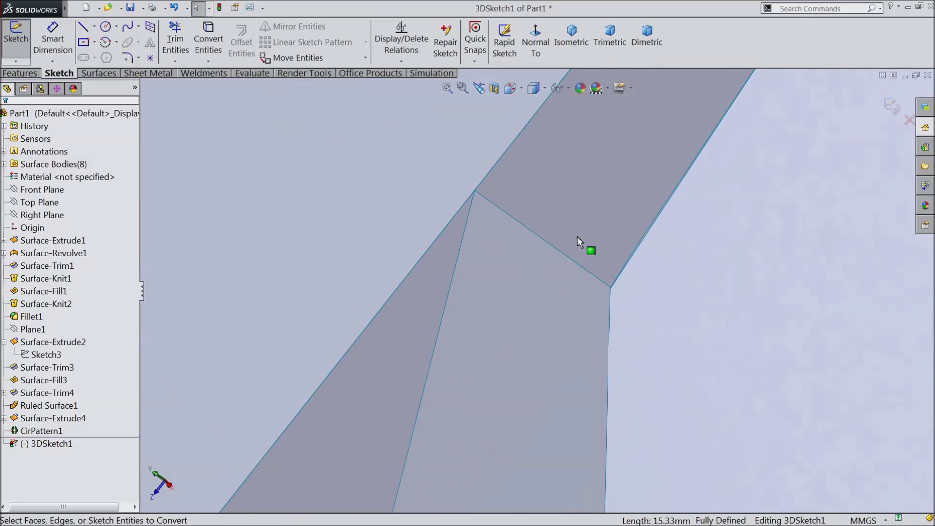
left_click(553, 250)
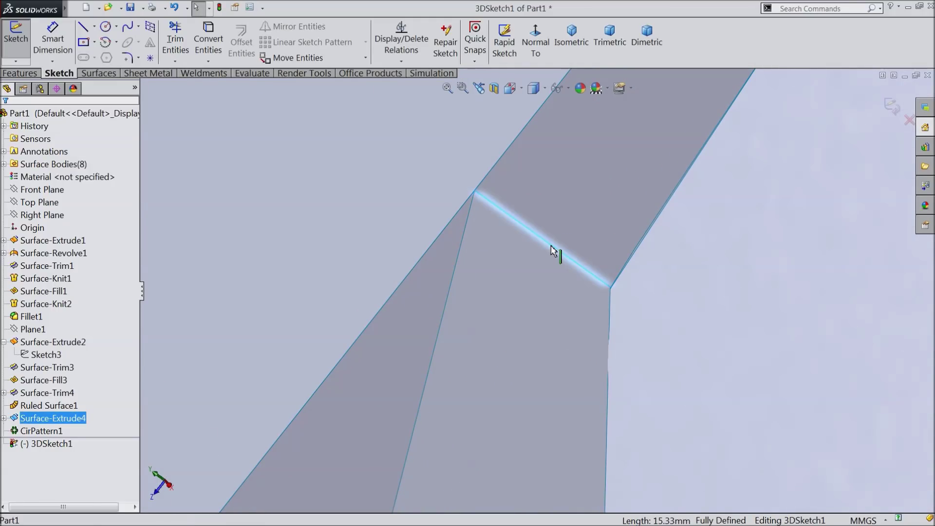
left_click(209, 41)
scroll(417, 246, "up", 5)
middle_click_drag(418, 246, 516, 214)
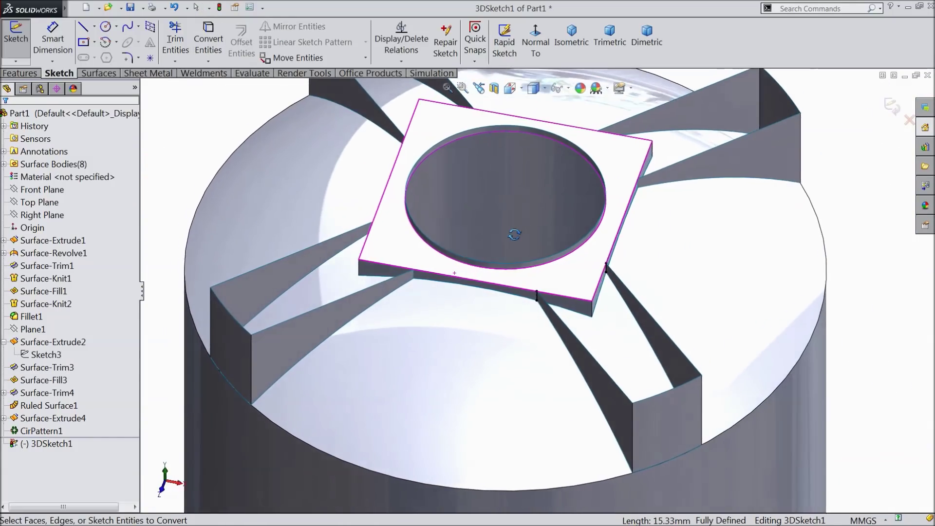
left_click(892, 109)
scroll(539, 240, "up", 4)
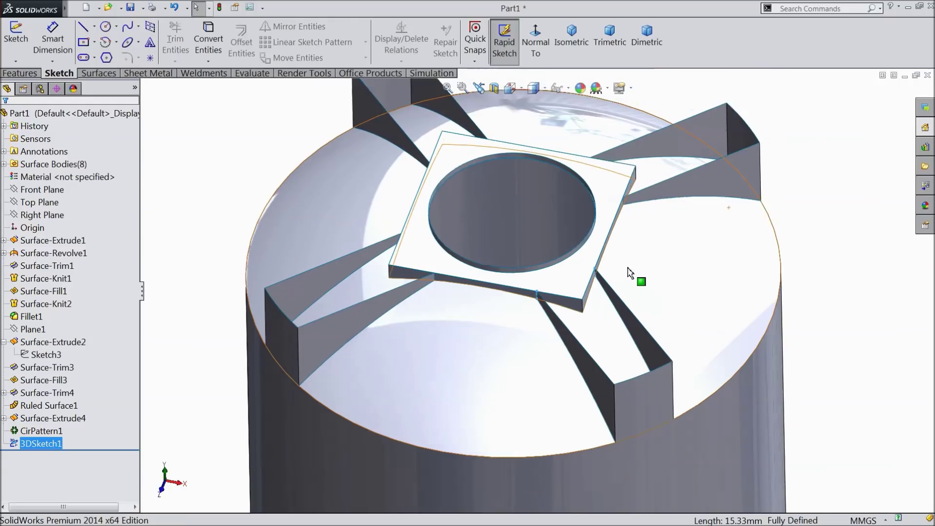
scroll(539, 241, "down", 5)
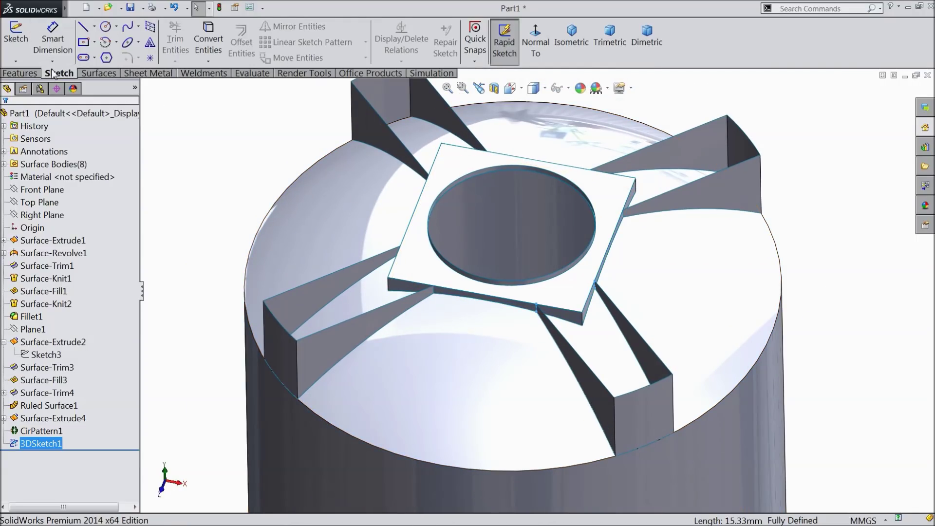
On Plane1, sketch a circle centred on the origin through the corner where a diagonal wall meets the neck, about 170 mm radius, and exit the sketch
left_click(30, 329)
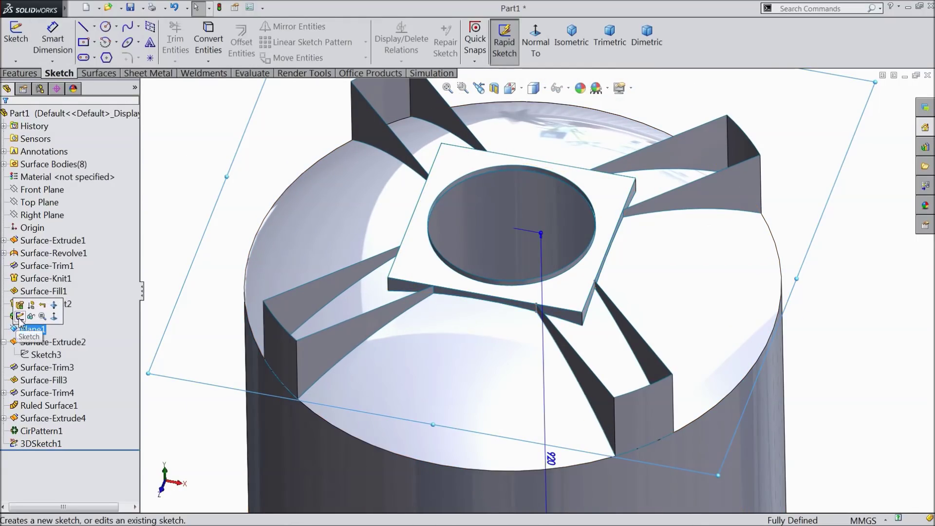
left_click(21, 320)
left_click(105, 29)
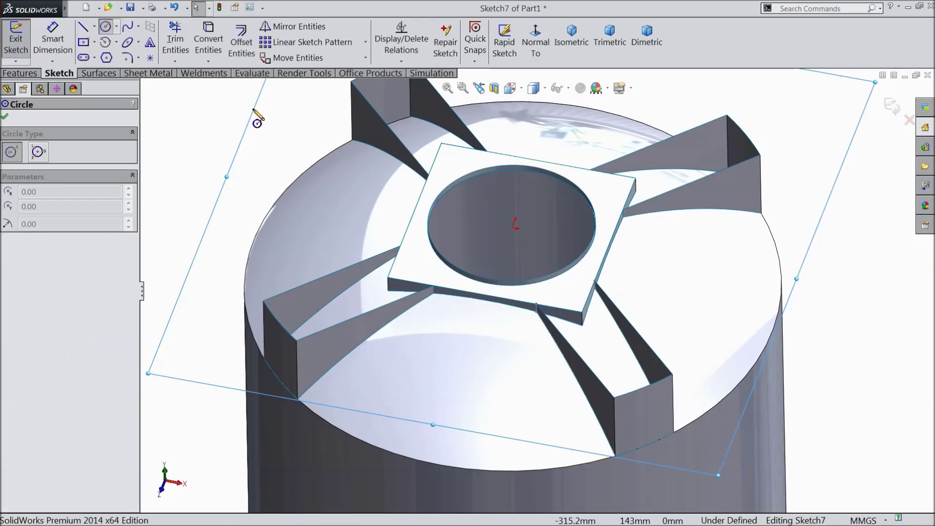
scroll(513, 233, "down", 3)
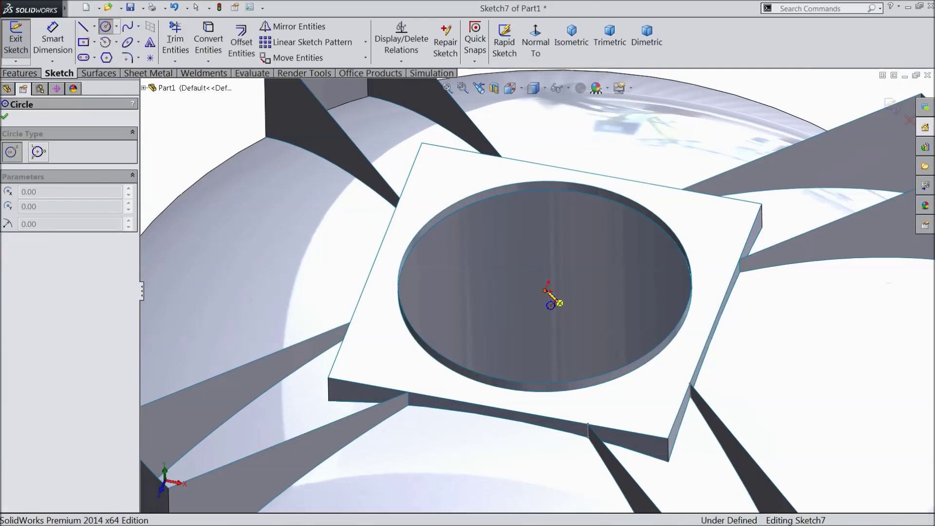
left_click(552, 302)
scroll(595, 409, "down", 4)
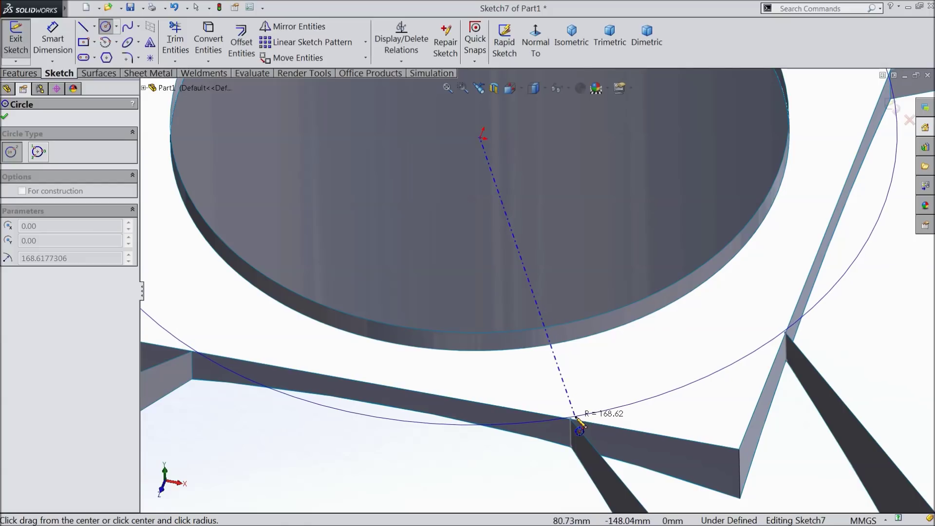
left_click(571, 421)
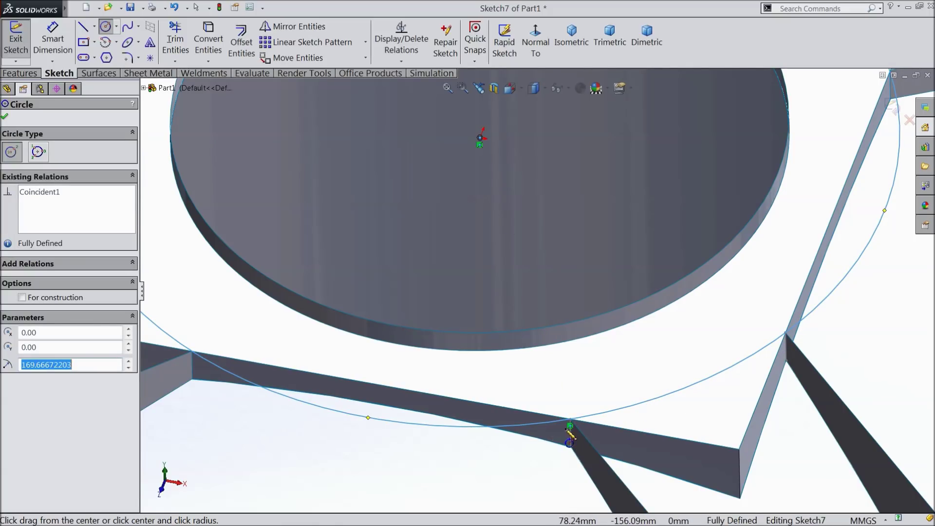
scroll(576, 434, "up", 5)
left_click(891, 107)
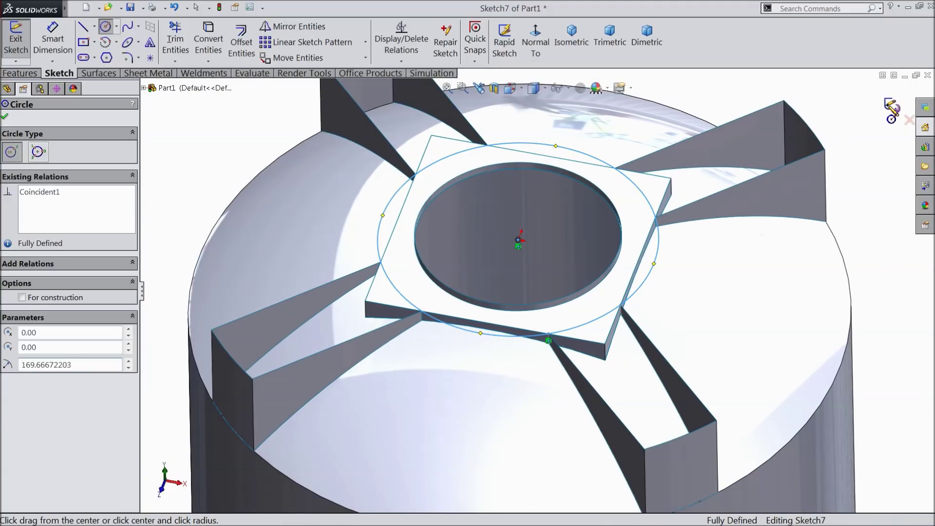
Trim the neck's square top face with the circle sketch as a standard trim, removing the four corner pieces outside the circle
scroll(672, 274, "down", 3)
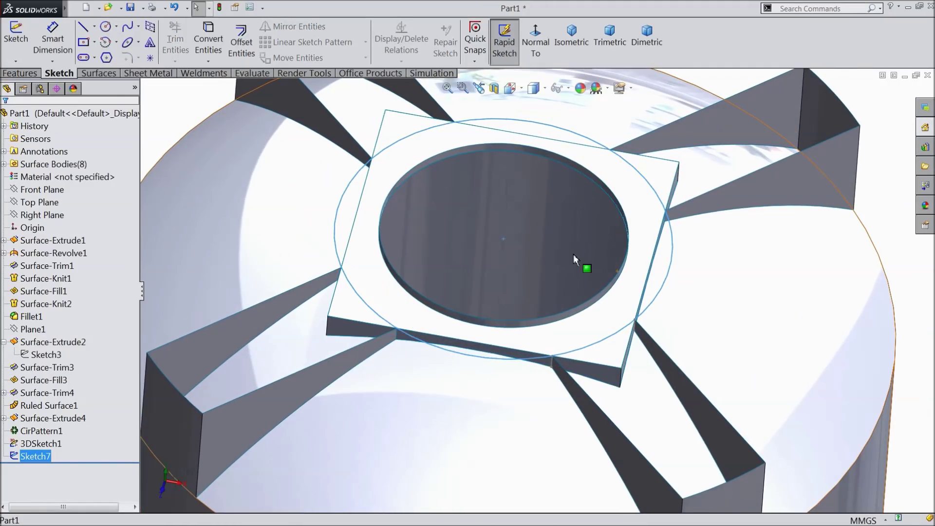
left_click(101, 73)
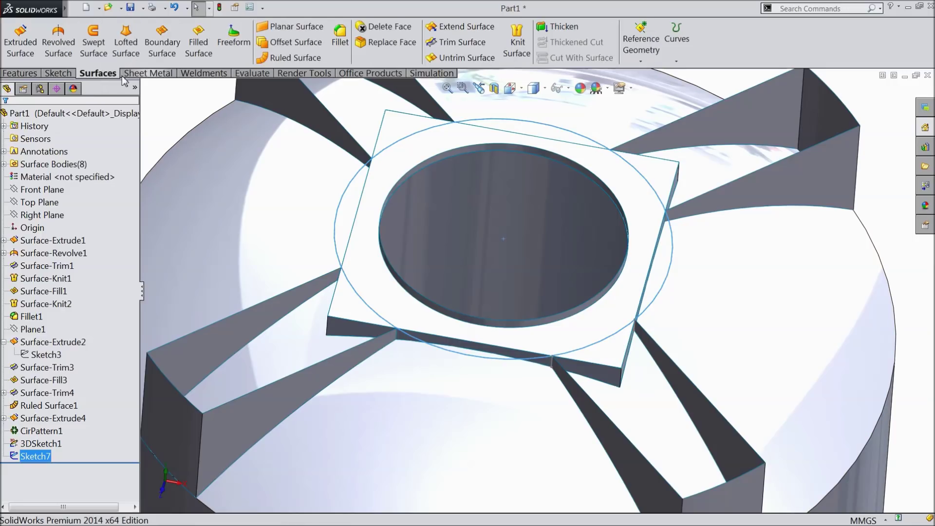
left_click(464, 42)
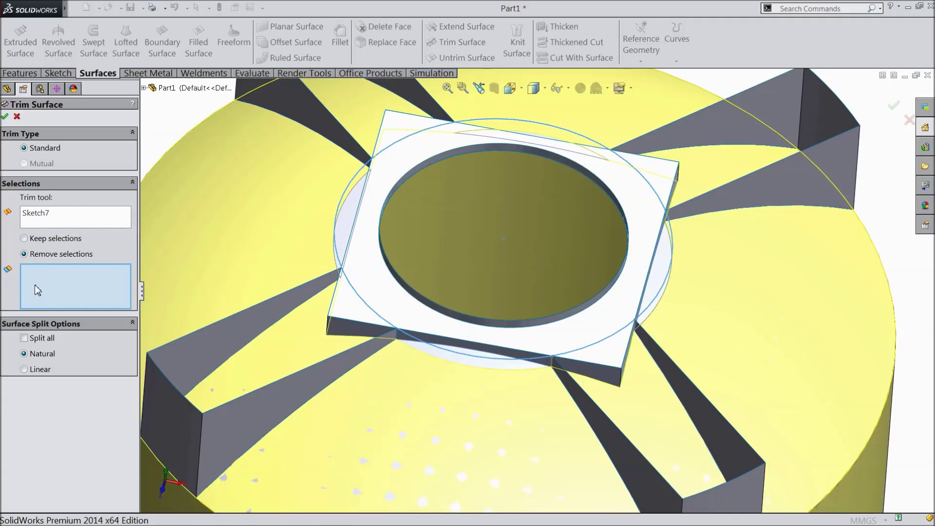
left_click(352, 313)
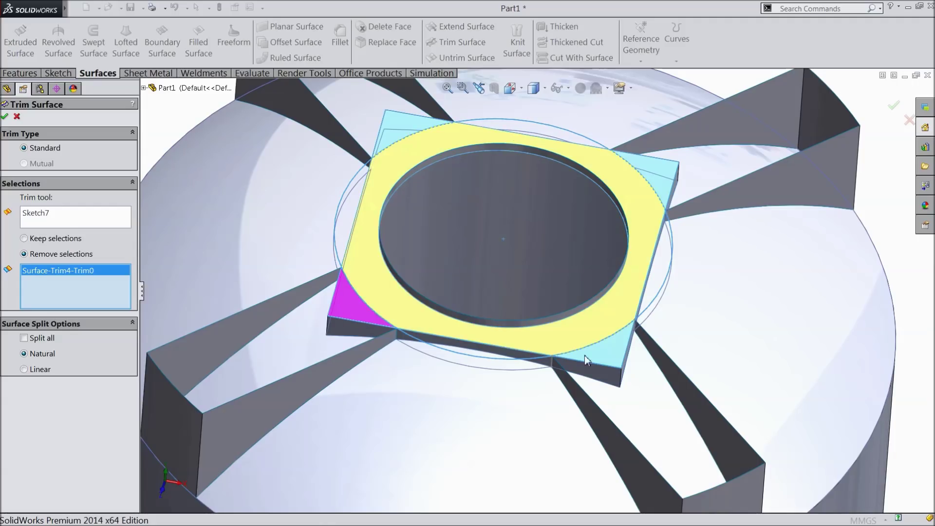
left_click(614, 358)
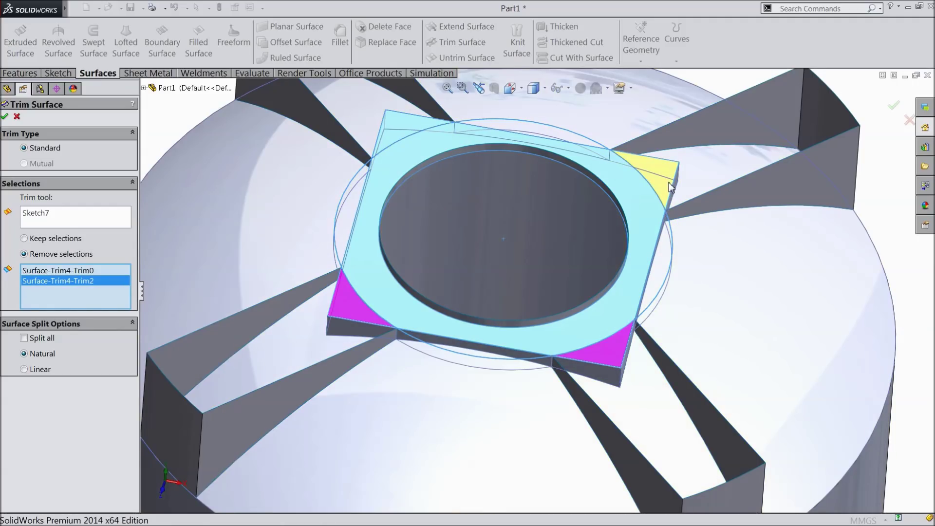
left_click(671, 187)
left_click(400, 133)
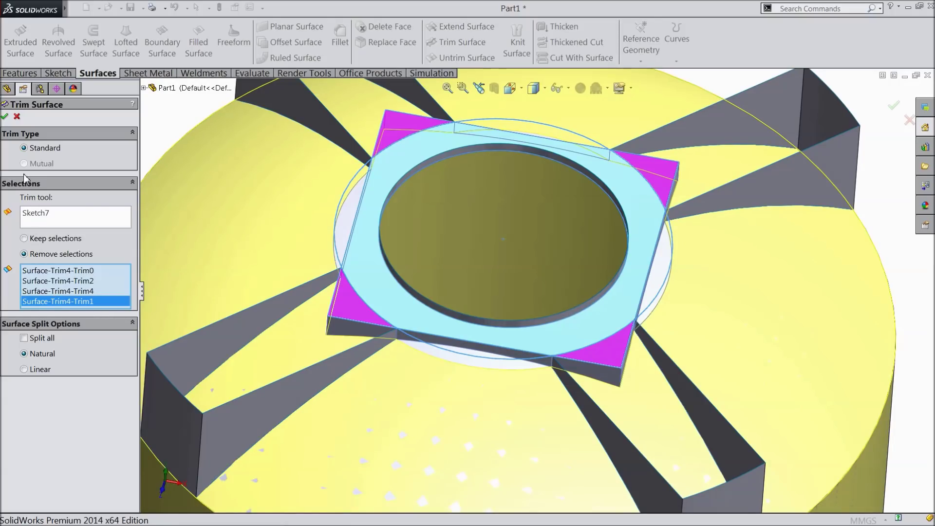
left_click(5, 116)
Examine the trimmed neck top and the side walls around its open corners from several angles
scroll(255, 224, "up", 2)
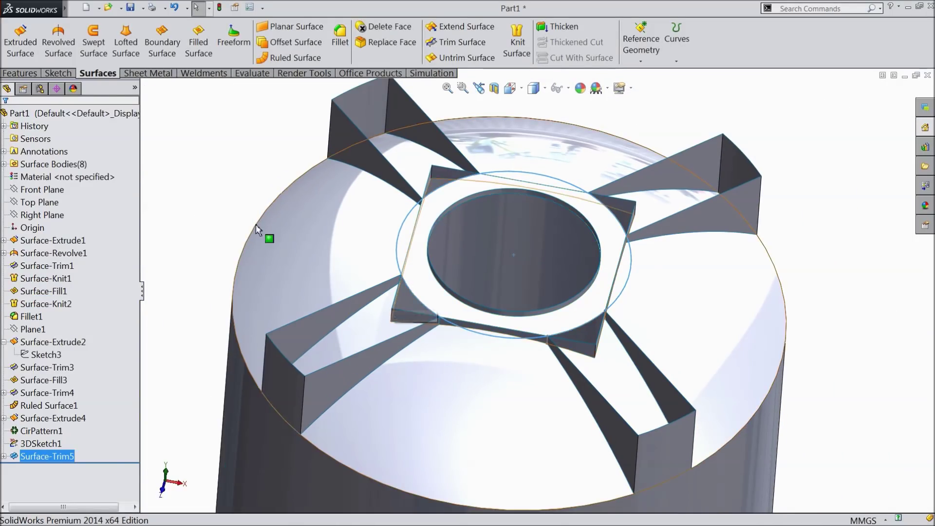
middle_click_drag(245, 209, 477, 408)
scroll(479, 263, "down", 8)
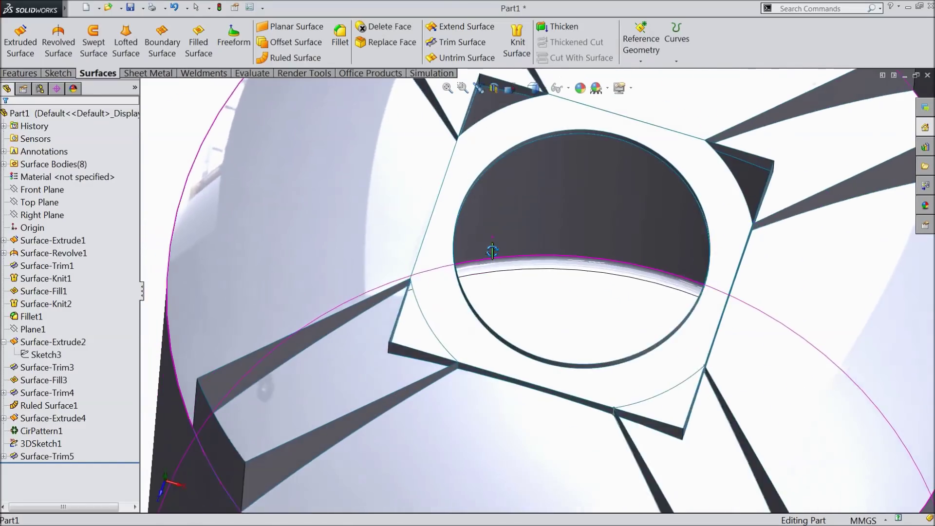
scroll(485, 275, "down", 5)
middle_click_drag(443, 276, 689, 182)
scroll(434, 271, "up", 6)
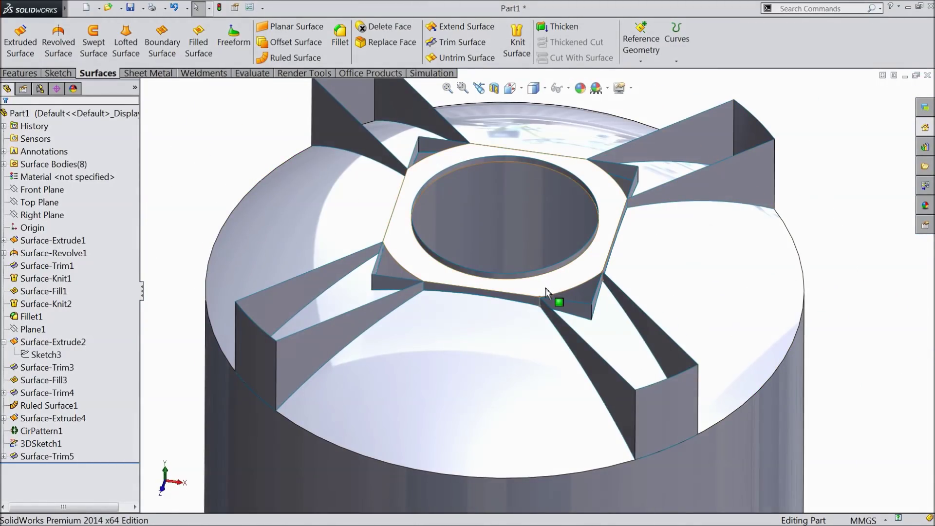
scroll(546, 288, "down", 3)
left_click(590, 318)
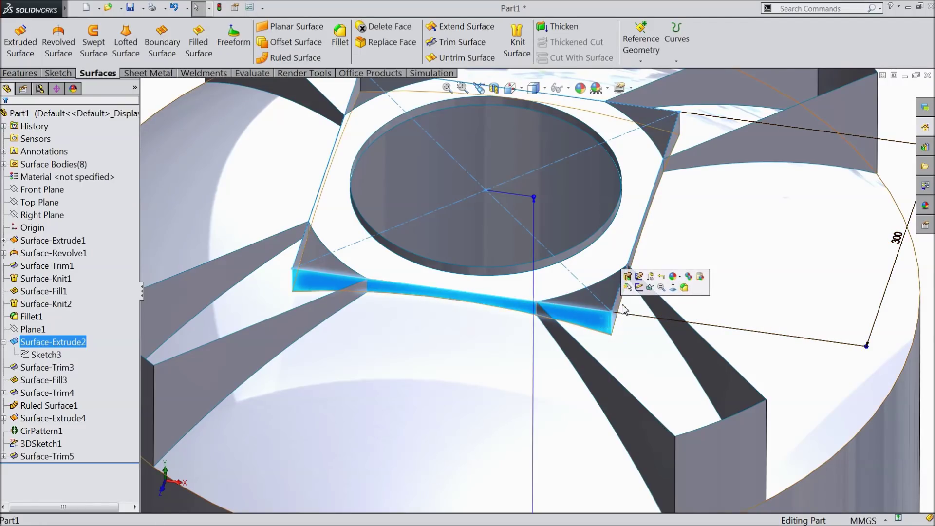
scroll(536, 224, "up", 3)
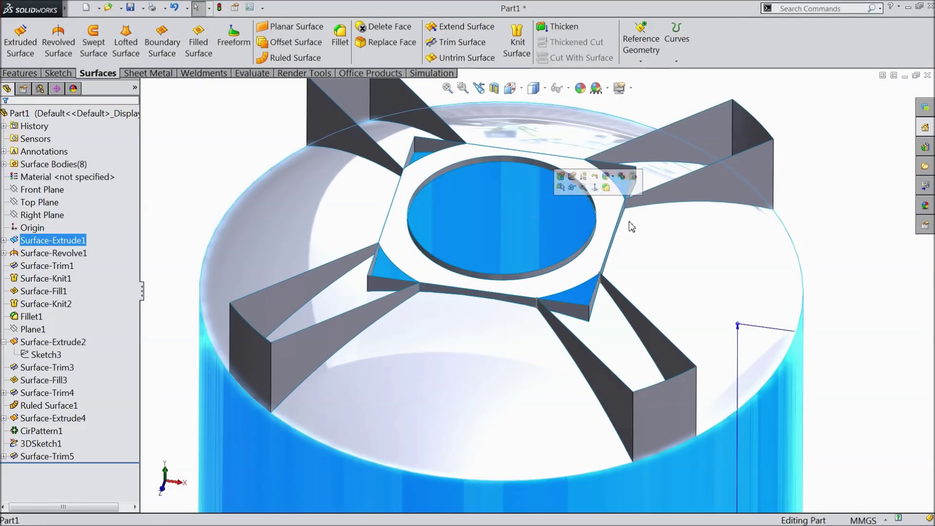
key("Escape")
Start a mutual surface trim with the neck's extruded side walls and all four diagonal surface bodies as the trimming surfaces
left_click(454, 43)
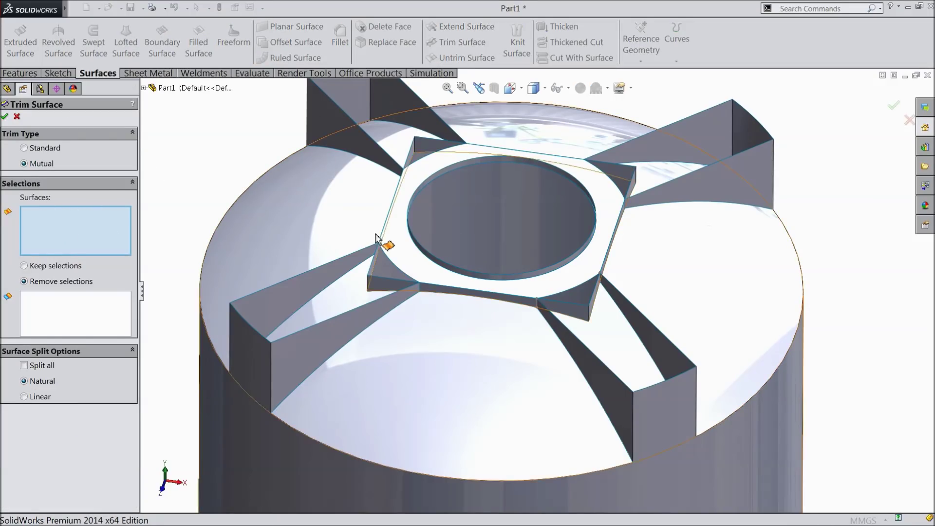
scroll(442, 254, "down", 3)
left_click(441, 335)
scroll(390, 263, "up", 3)
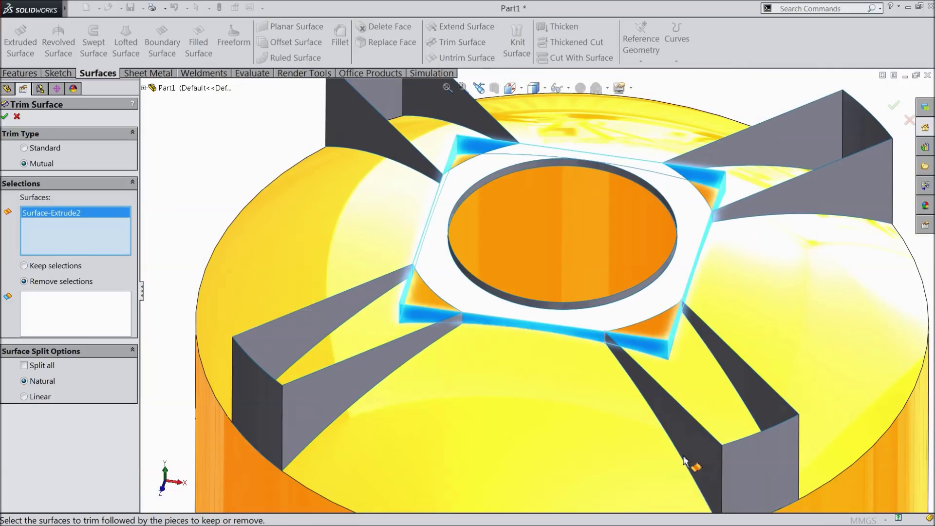
left_click(709, 448)
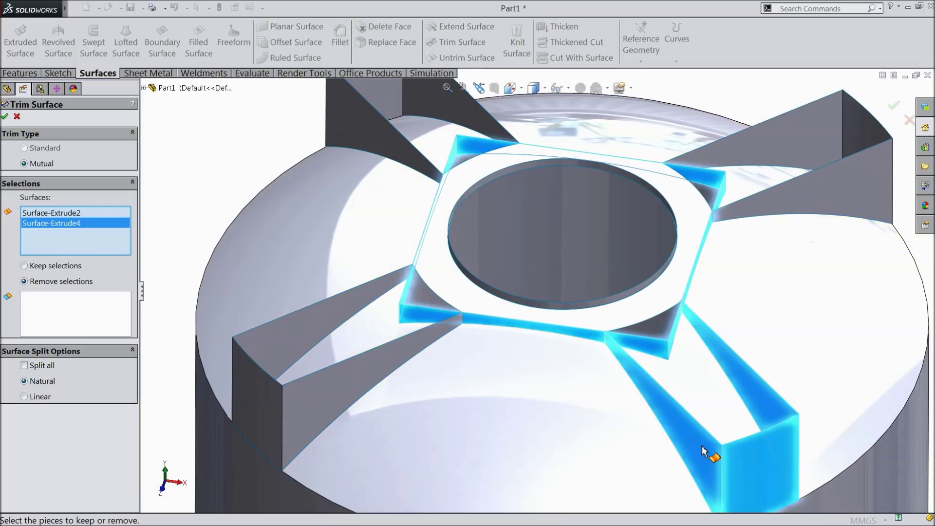
left_click(854, 202)
left_click(385, 149)
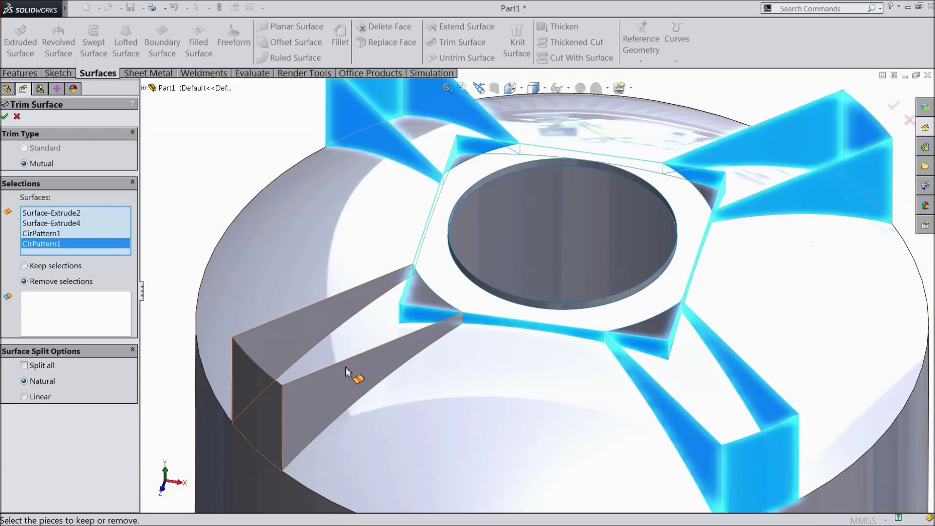
left_click(340, 382)
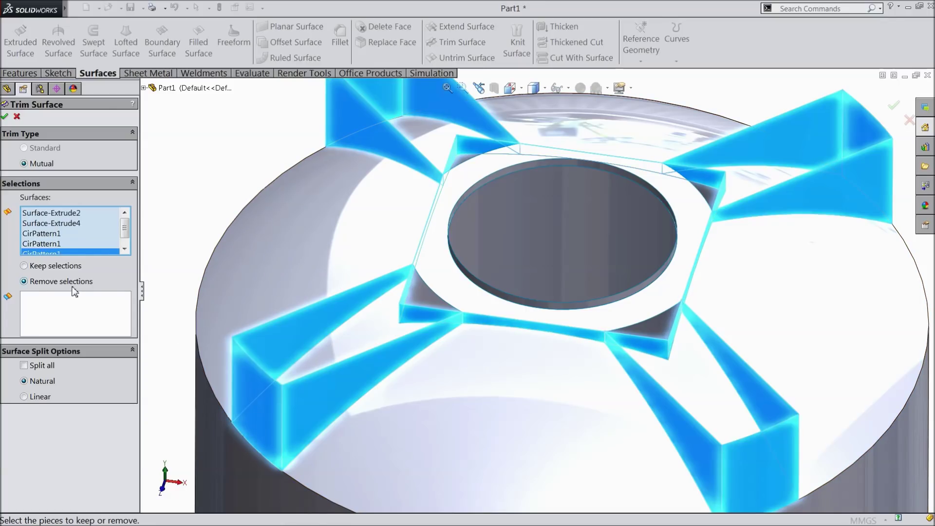
Remove the four corner pieces of the neck's side walls between the diagonal walls and complete the mutual trim
left_click(77, 317)
scroll(640, 359, "down", 3)
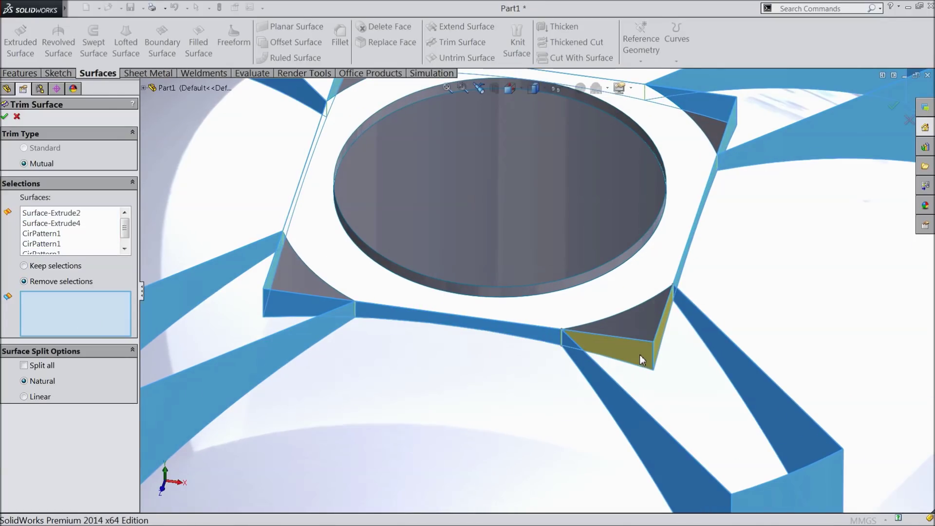
left_click(641, 359)
left_click(296, 304)
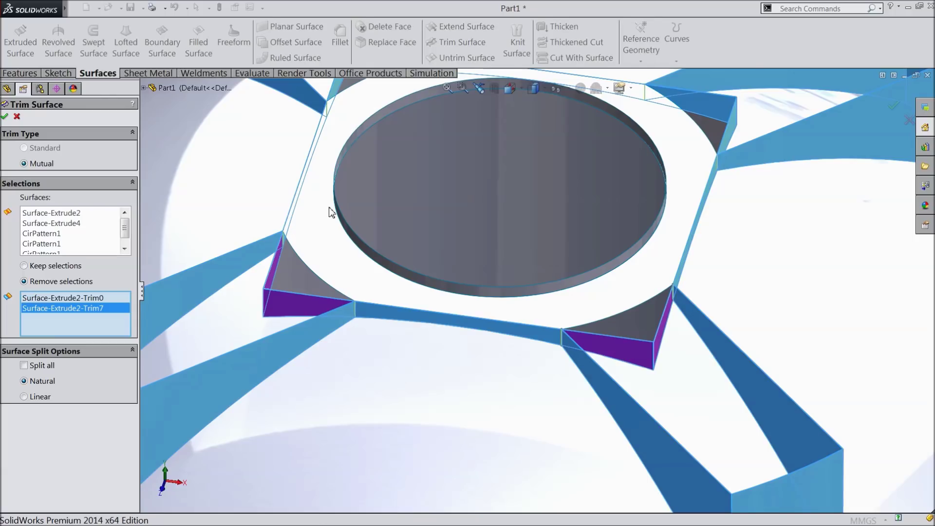
scroll(329, 212, "up", 2)
left_click(404, 97)
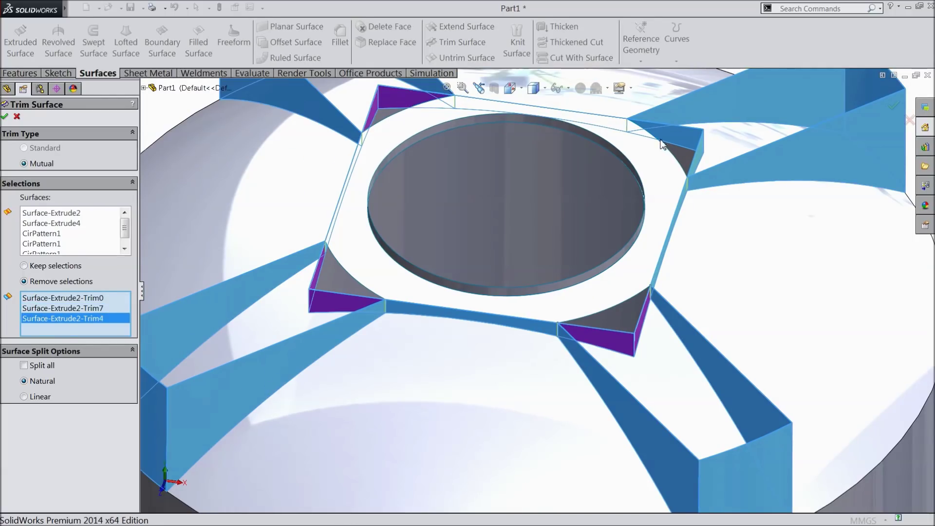
left_click(687, 141)
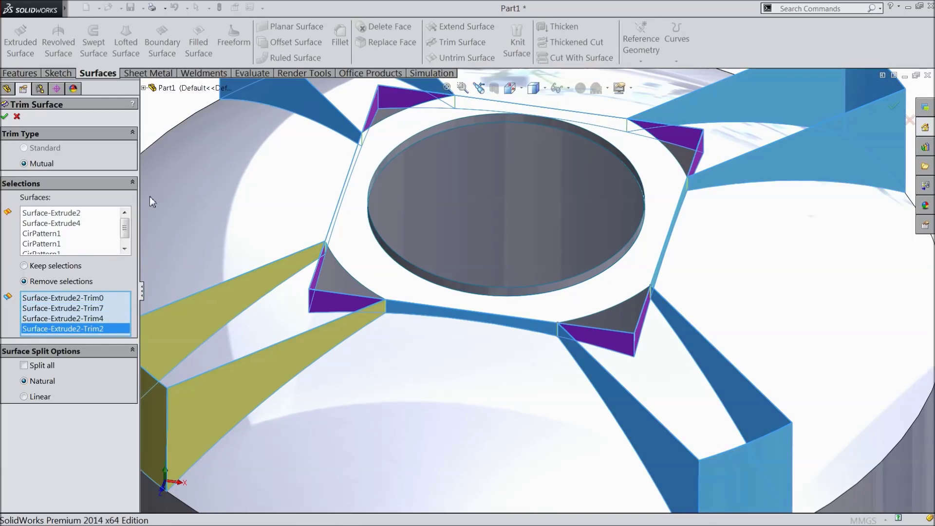
left_click(4, 116)
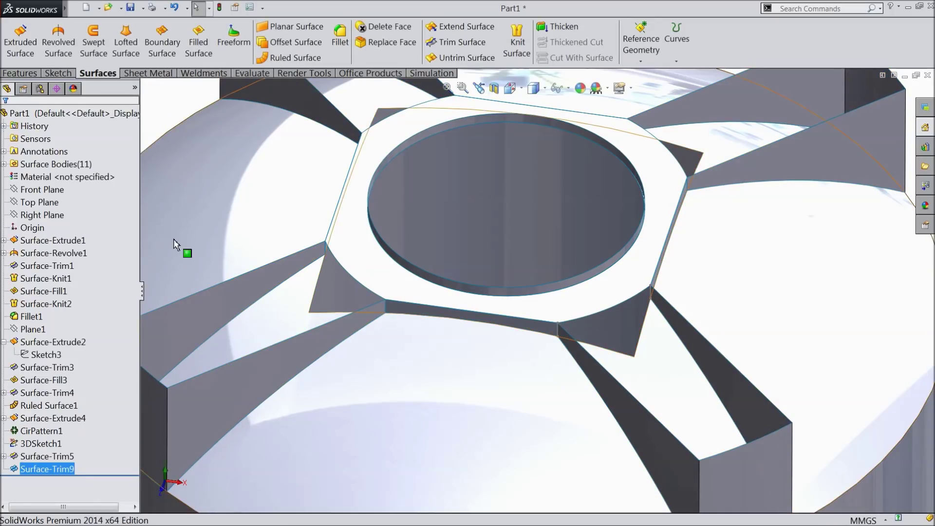
Start a mutual surface trim with the dome surface and all four diagonal surface bodies as the trimming surfaces
middle_click_drag(586, 370, 551, 361)
scroll(552, 360, "up", 2)
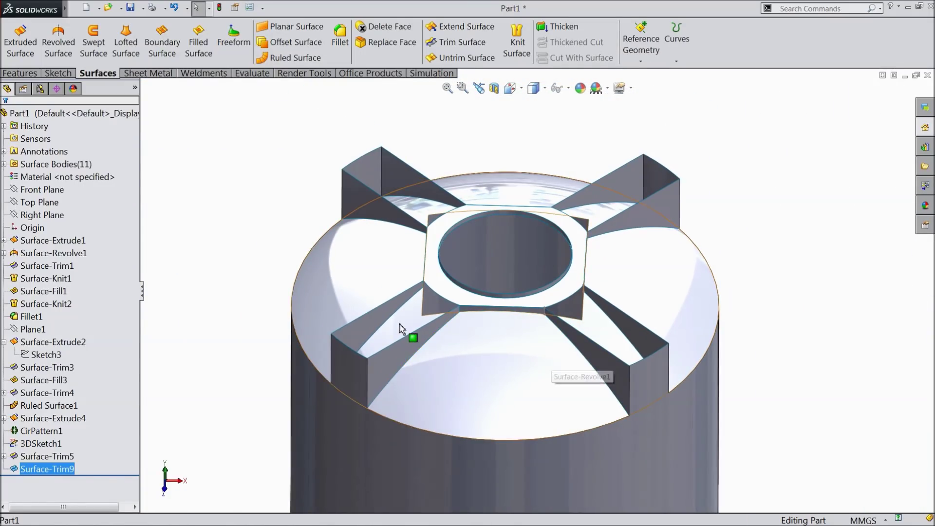
left_click(414, 341)
left_click(308, 242)
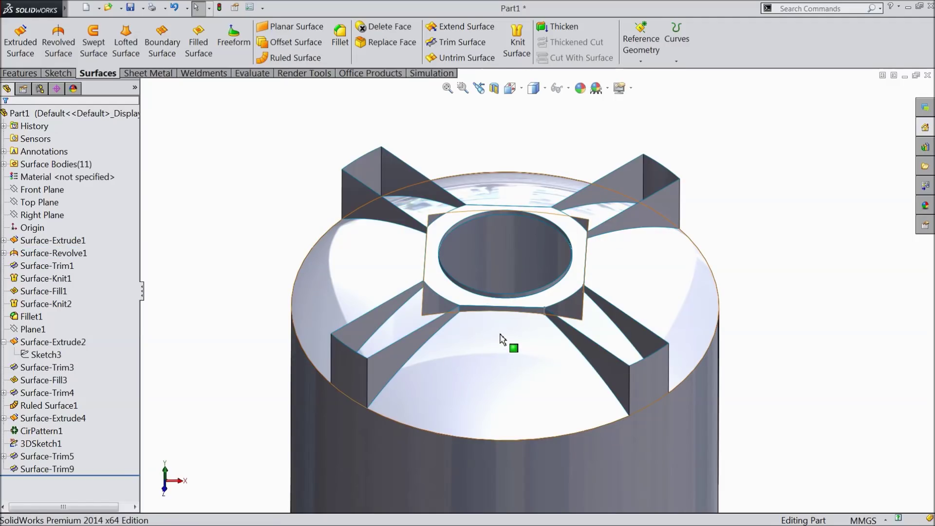
scroll(502, 339, "down", 1)
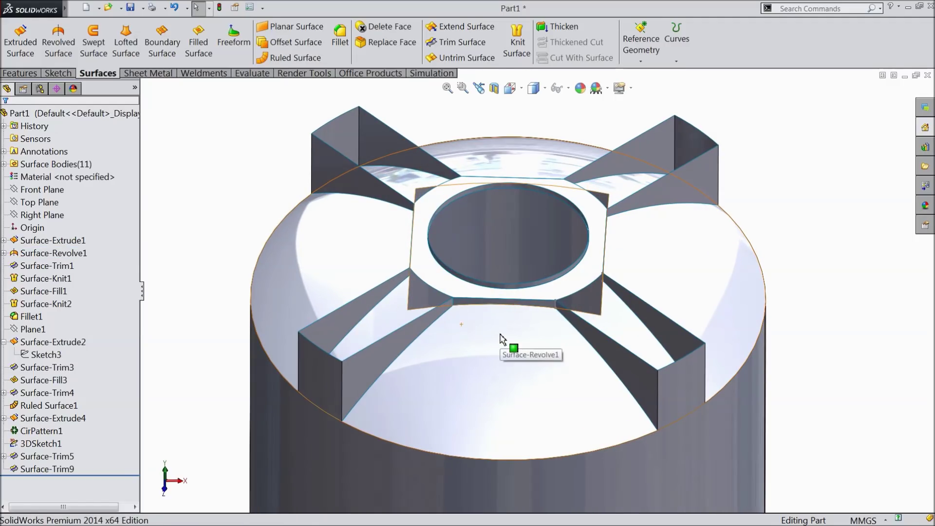
left_click(456, 42)
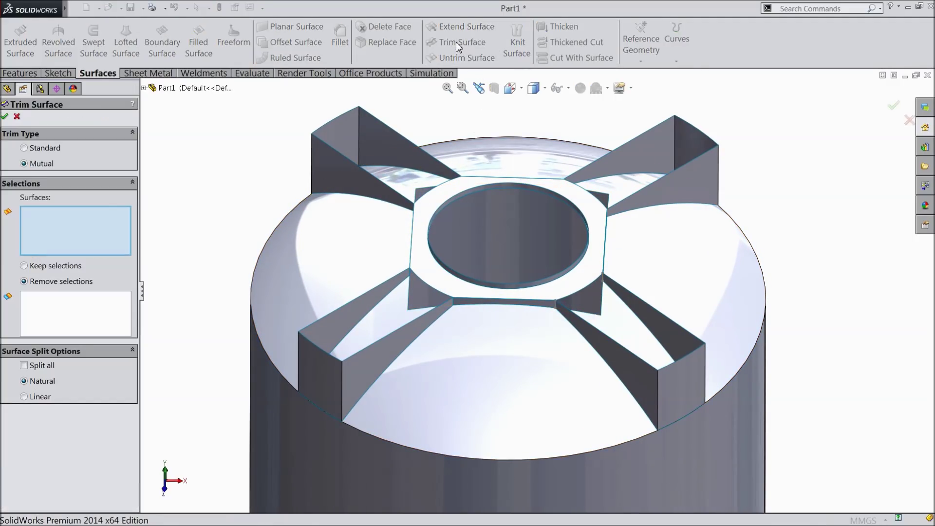
left_click(144, 89)
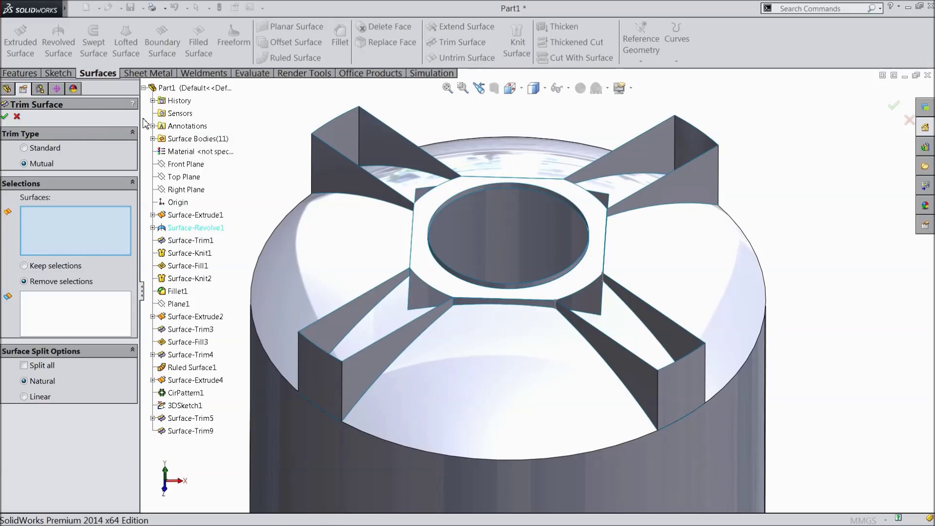
left_click(191, 330)
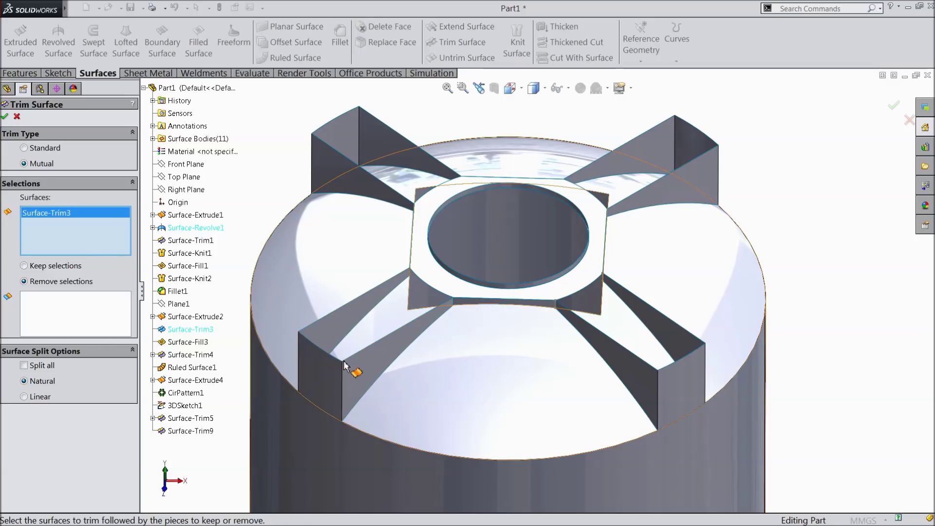
left_click(366, 368)
left_click(354, 184)
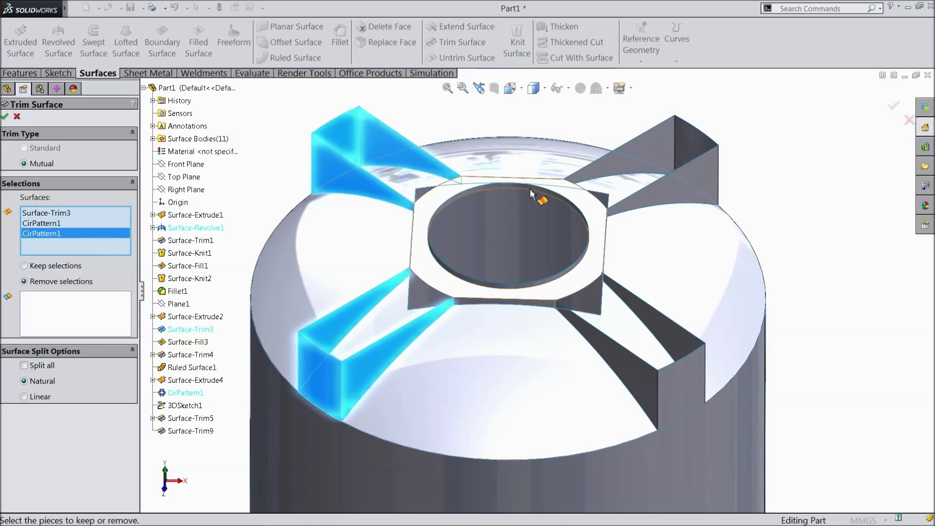
left_click(707, 192)
left_click(677, 385)
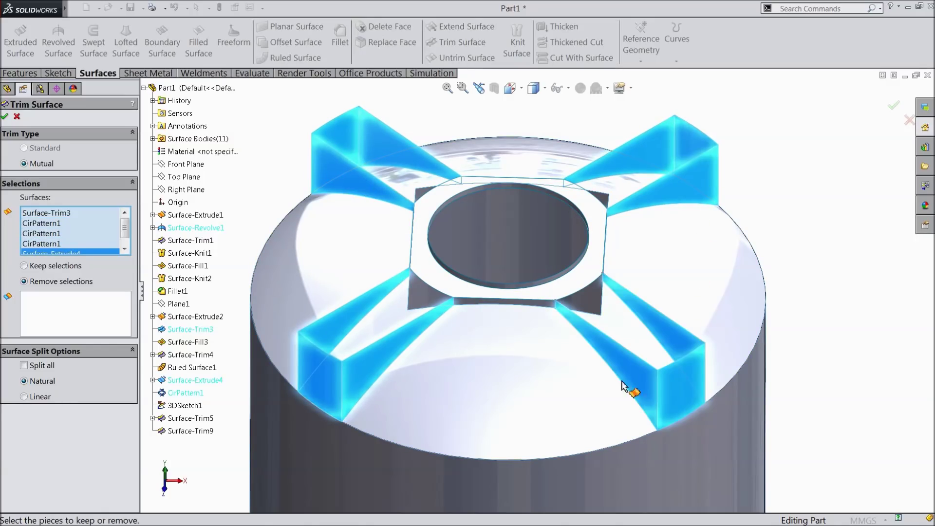
Remove the four dome pieces enclosed between the diagonal walls and complete the mutual trim
left_click(49, 317)
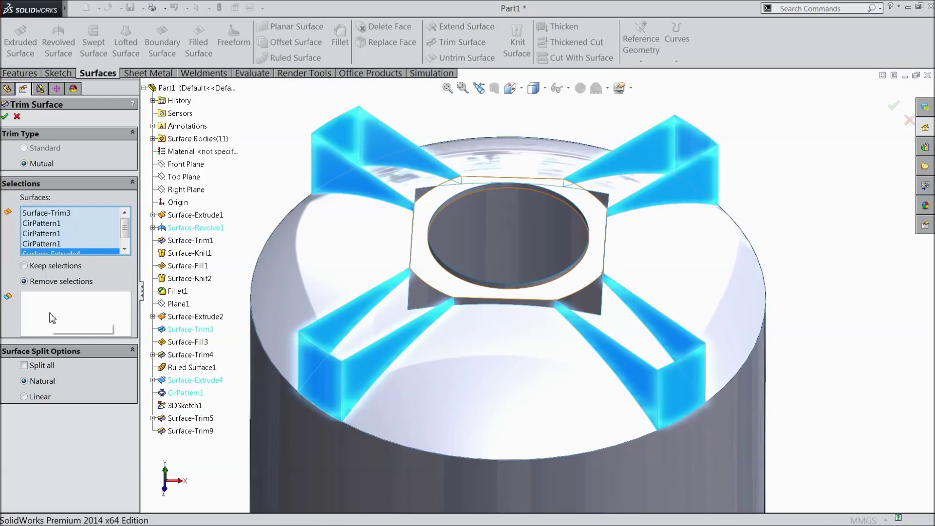
left_click(393, 326)
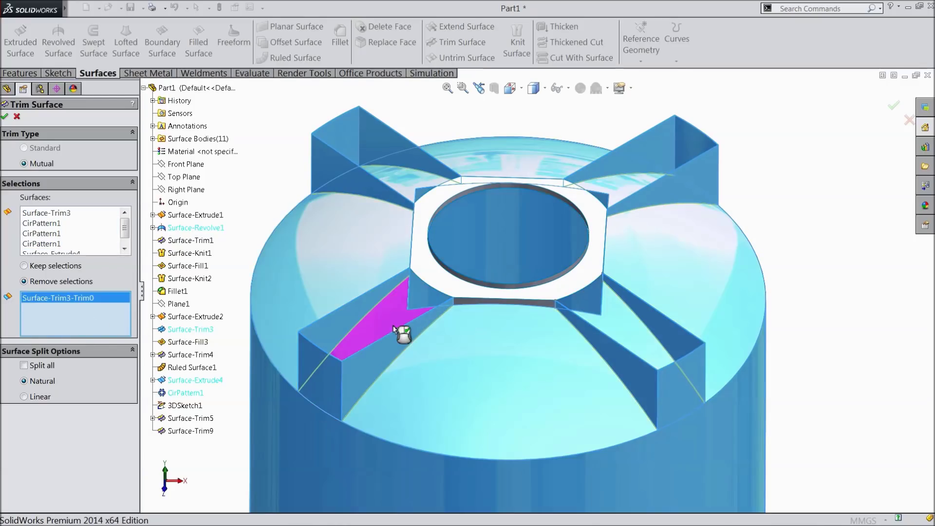
left_click(637, 318)
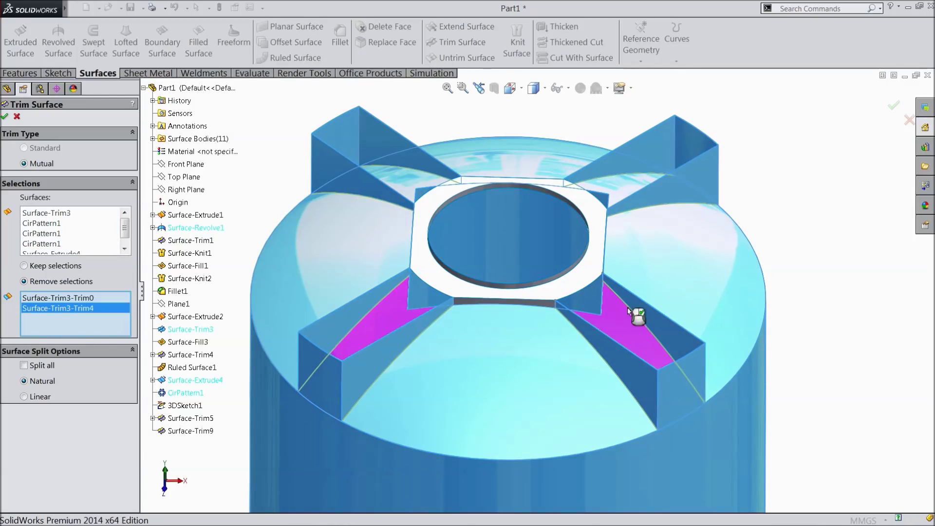
left_click(619, 191)
left_click(408, 177)
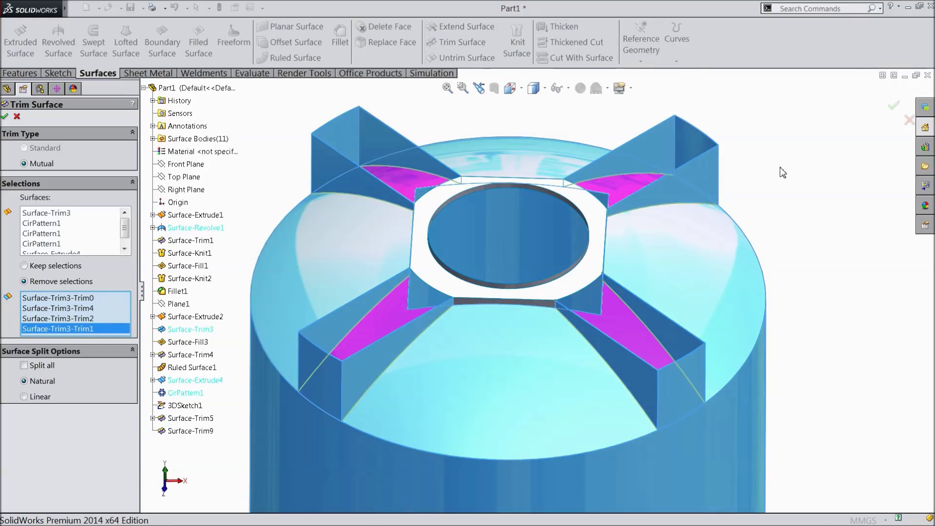
middle_click_drag(784, 173, 785, 200)
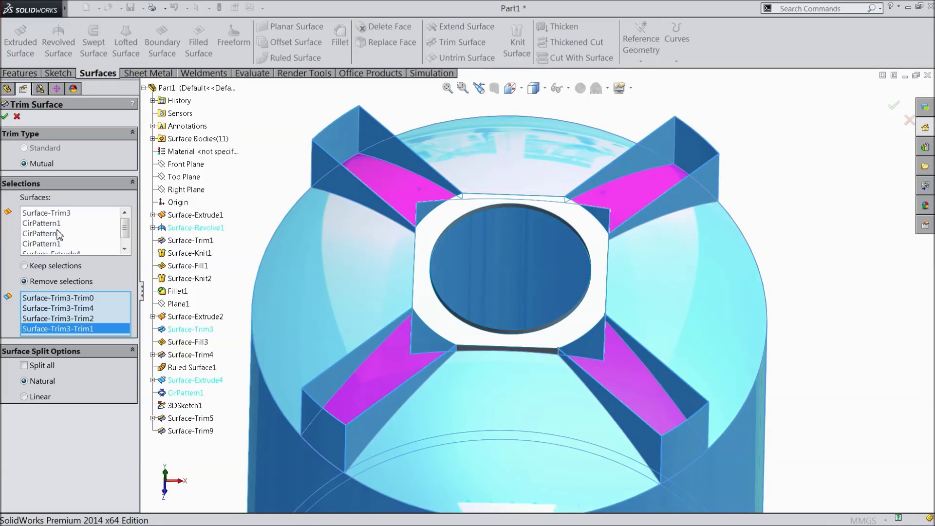
left_click(6, 117)
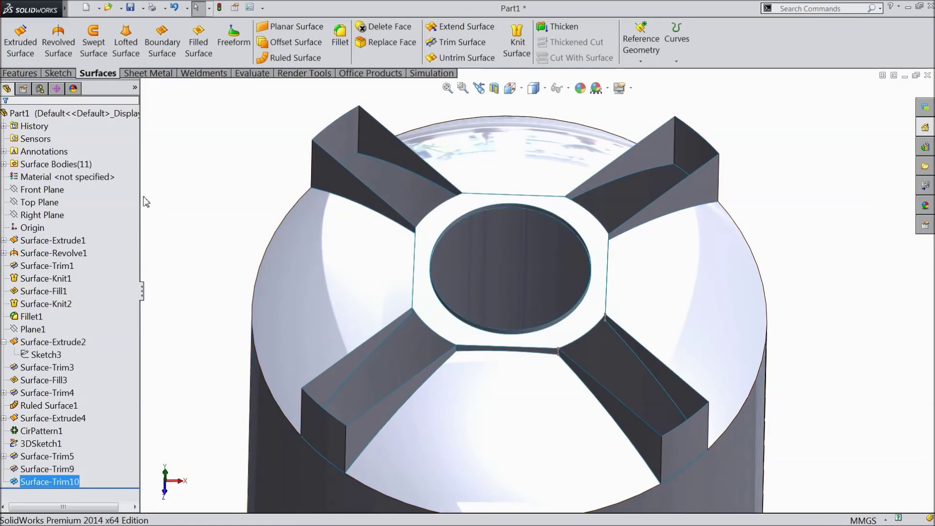
Close the open top of the front-right diagonal feature with a filled surface bounded by its four top edges, using Contact edge settings
mouse_move(212, 213)
middle_mouse_down()
mouse_move(209, 266)
mouse_move(205, 215)
mouse_move(188, 192)
mouse_move(198, 156)
mouse_move(218, 157)
mouse_move(222, 207)
mouse_move(201, 232)
mouse_move(217, 267)
mouse_move(219, 194)
mouse_move(214, 203)
middle_mouse_up()
scroll(545, 380, "up", 2)
scroll(582, 355, "down", 2)
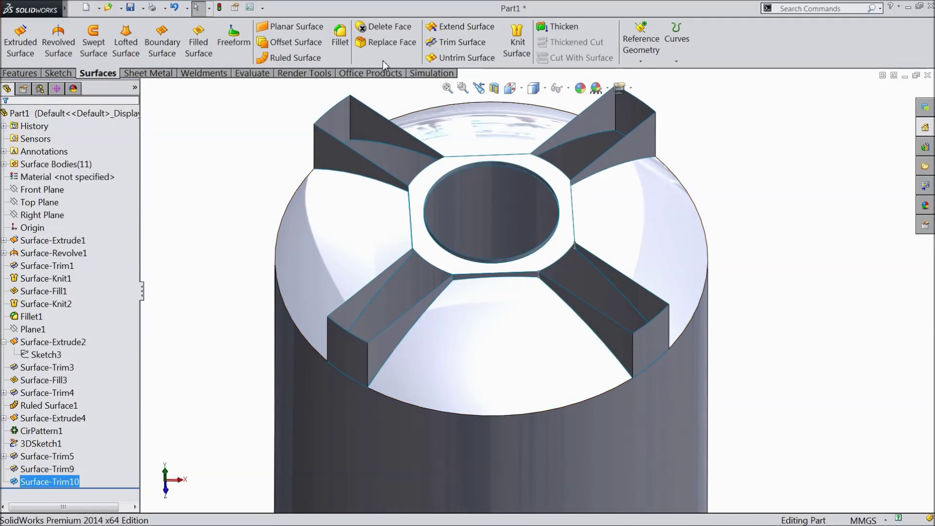
left_click(197, 43)
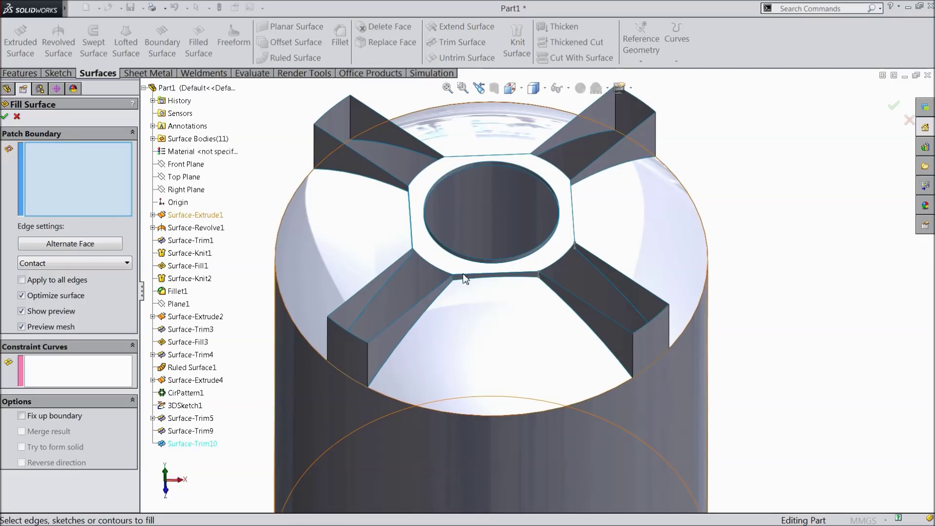
scroll(600, 299, "down", 3)
left_click(684, 332)
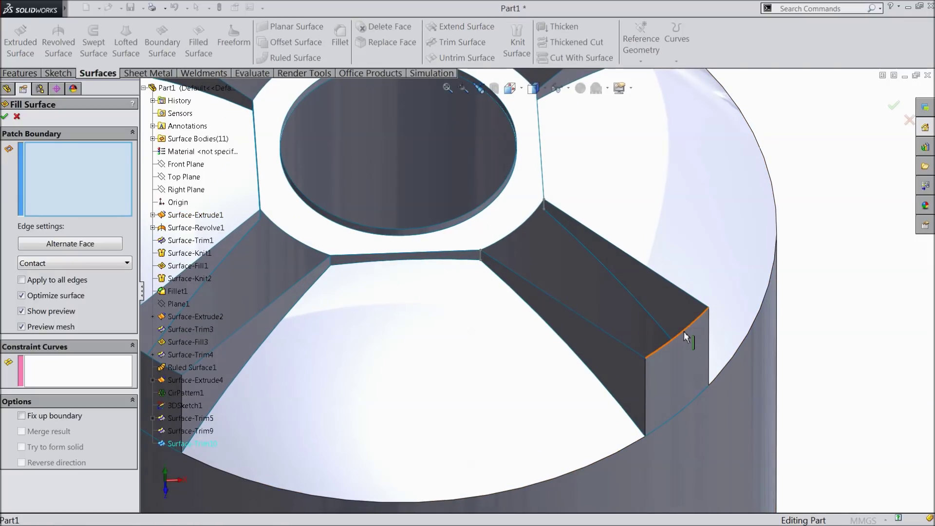
left_click(662, 278)
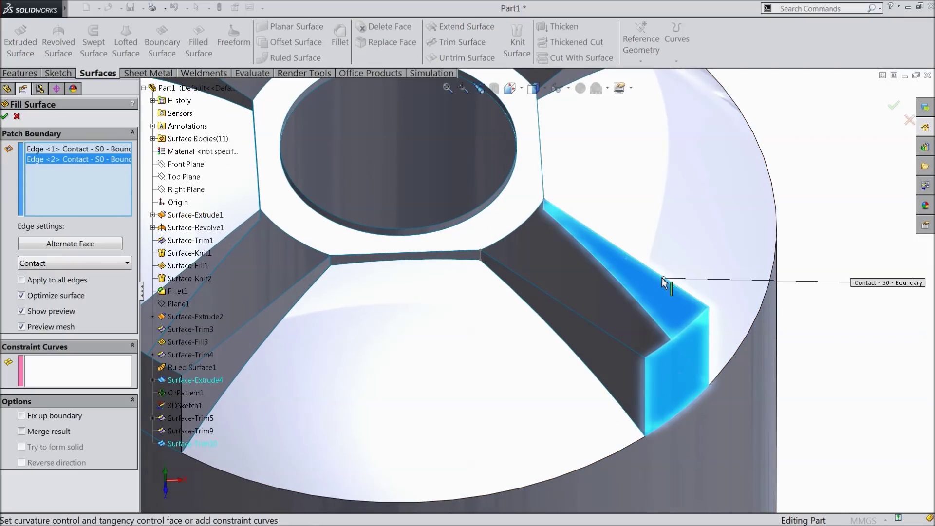
left_click(507, 236)
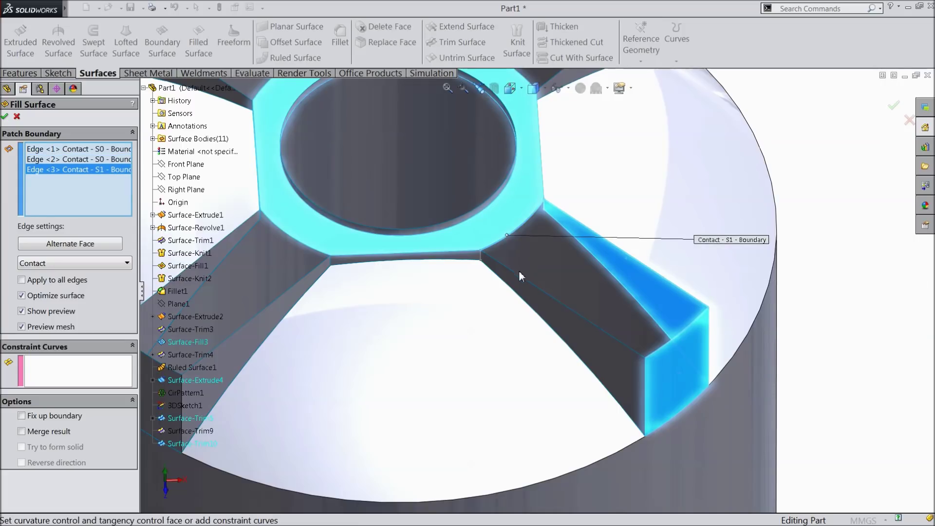
left_click(522, 277)
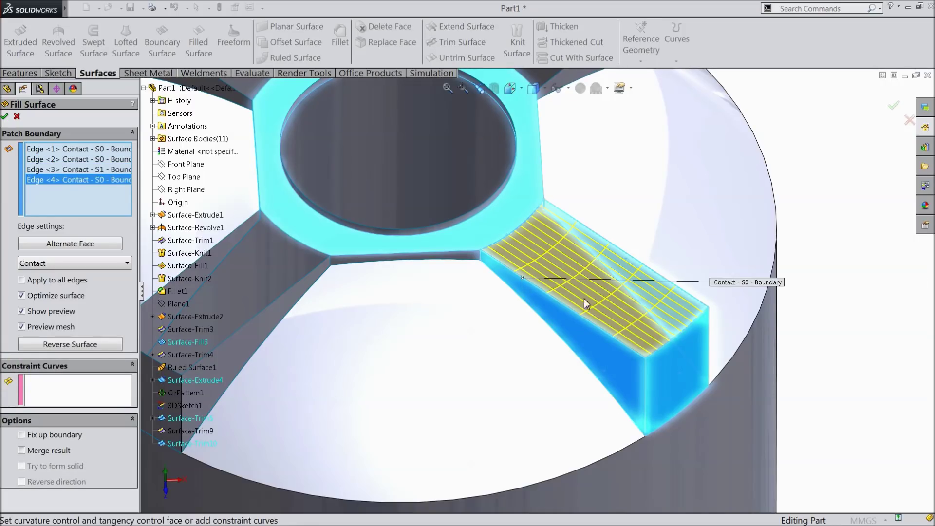
left_click(5, 117)
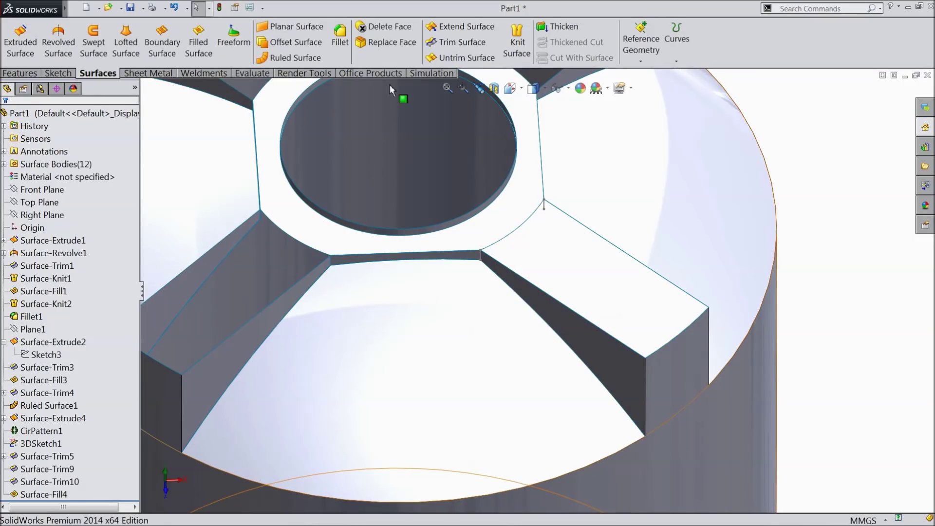
Create a Contact filled surface across the front-left diagonal feature from its two side edges, neck arc and outer edge
left_click(198, 41)
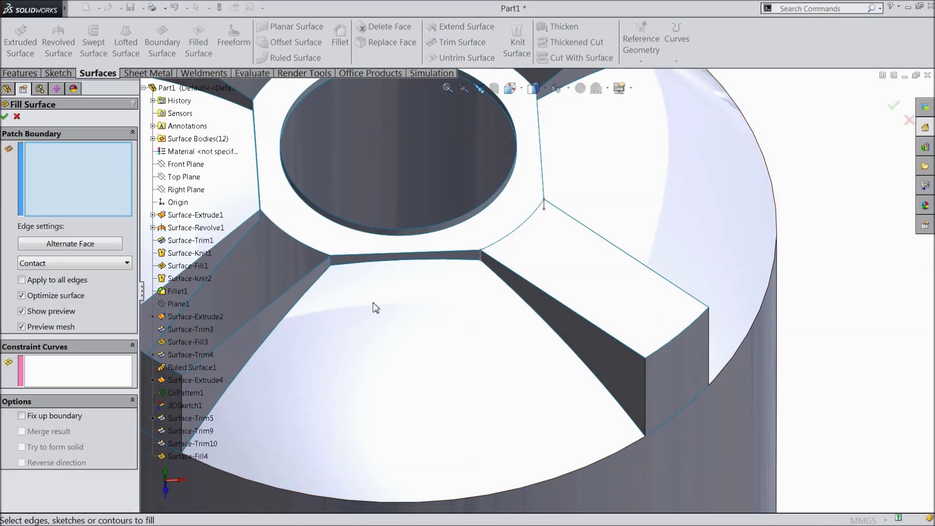
middle_click_drag(375, 307, 315, 284)
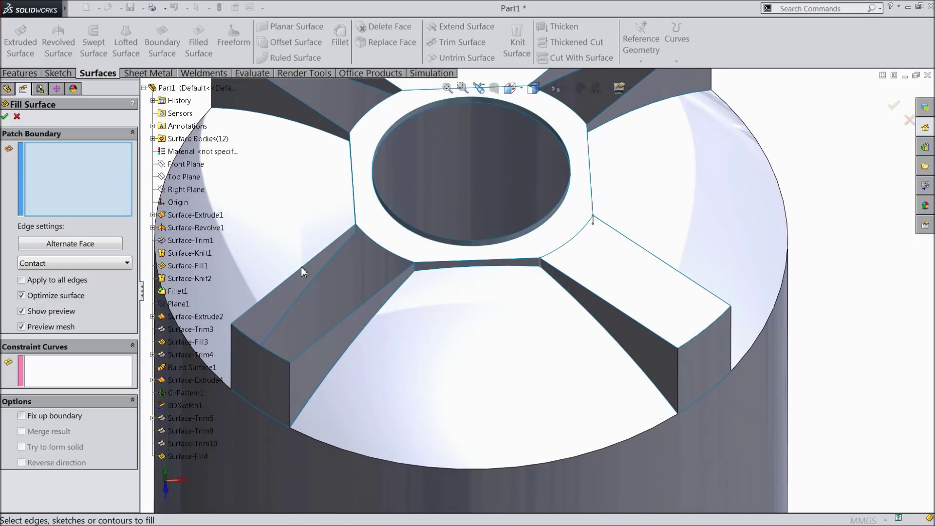
left_click(302, 267)
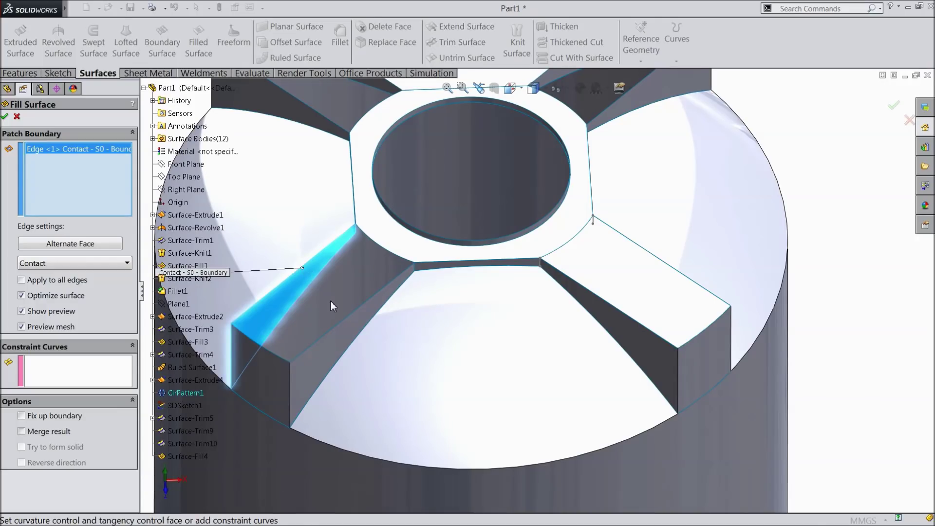
left_click(349, 322)
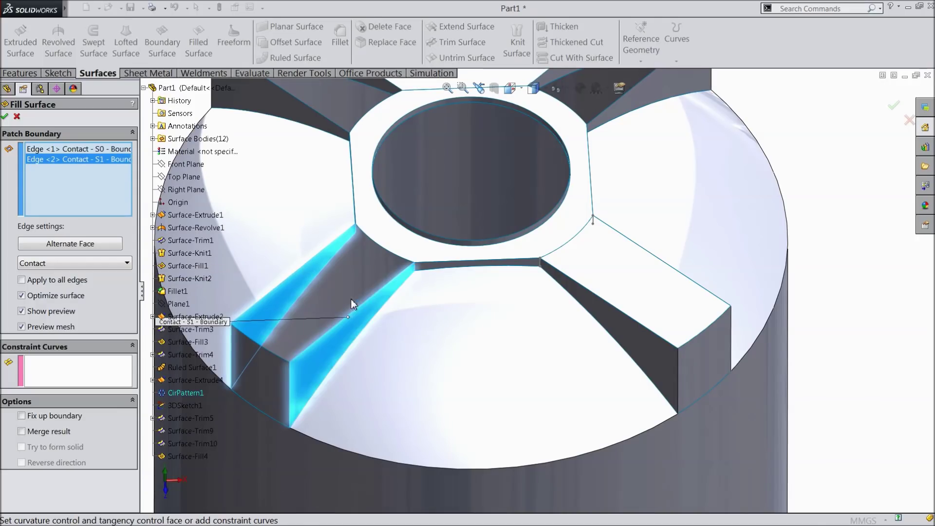
left_click(391, 251)
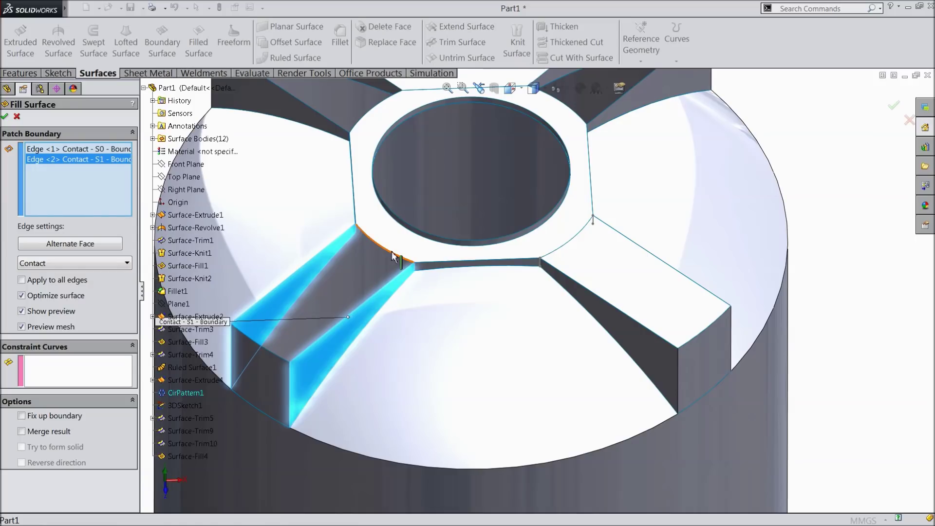
left_click(268, 351)
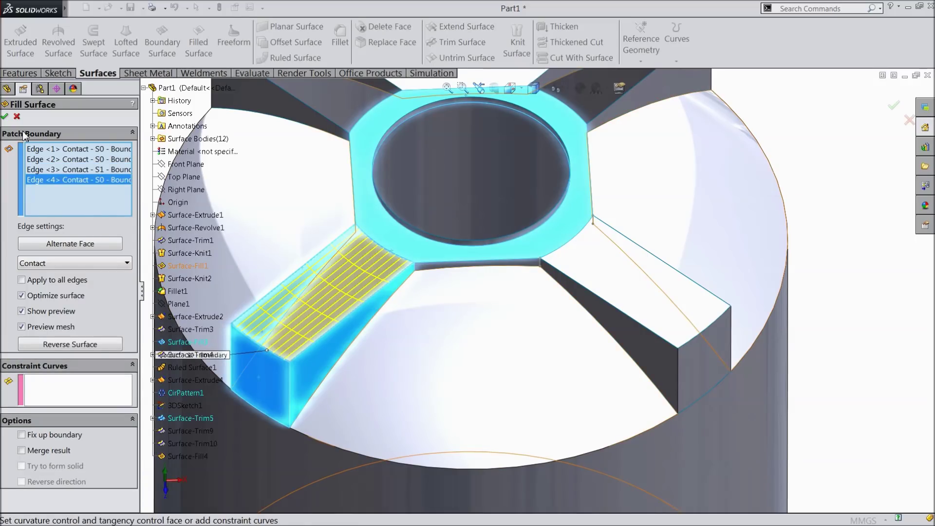
left_click(5, 116)
Cover the rear-left diagonal feature with a filled surface through its two side edges, neck arc and outer edge, with Contact settings
scroll(461, 206, "up", 5)
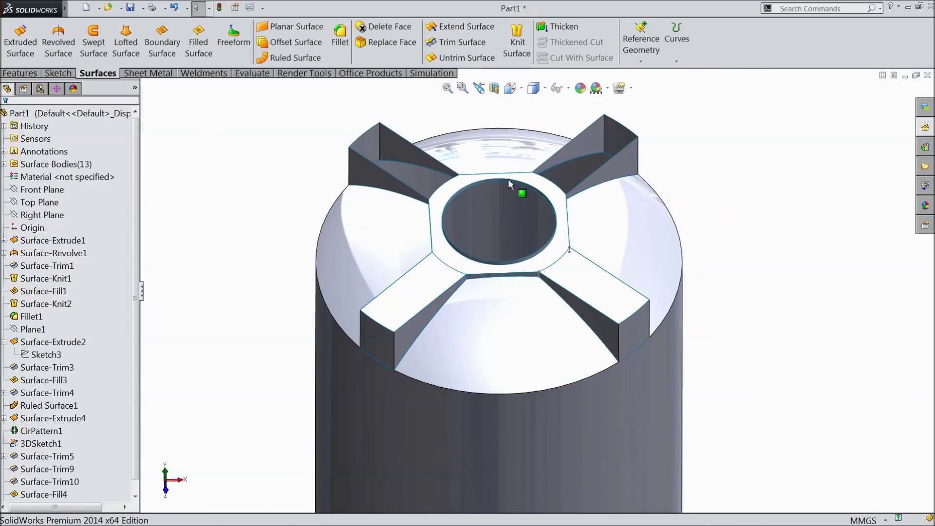
middle_click_drag(507, 179, 528, 120)
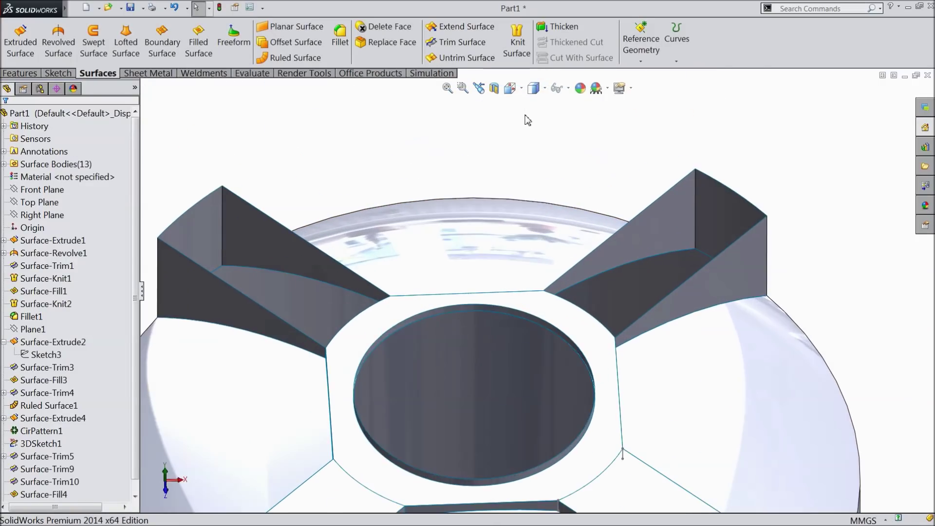
left_click(191, 56)
left_click(245, 301)
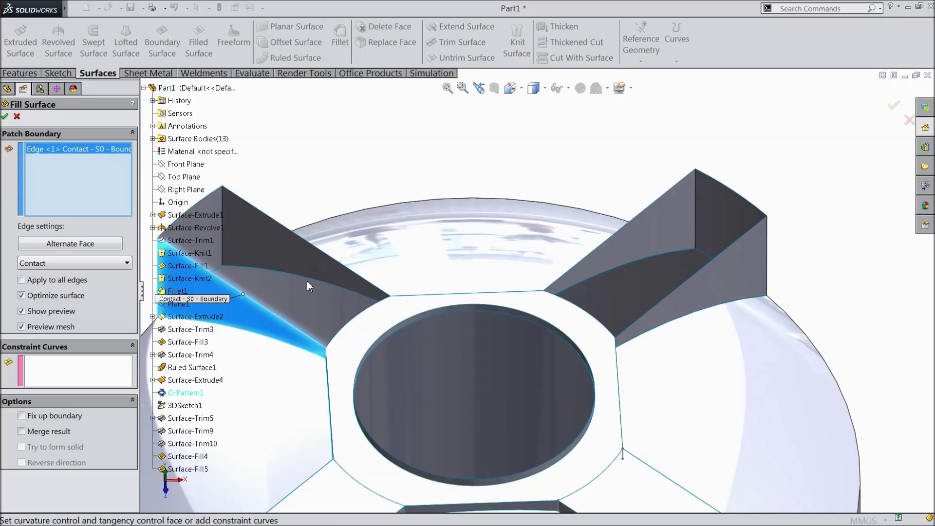
left_click(338, 262)
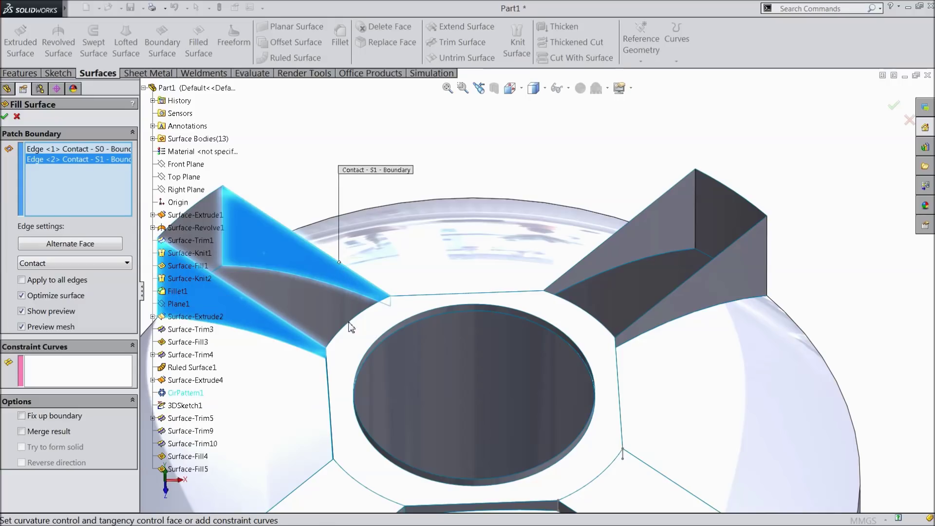
left_click(351, 326)
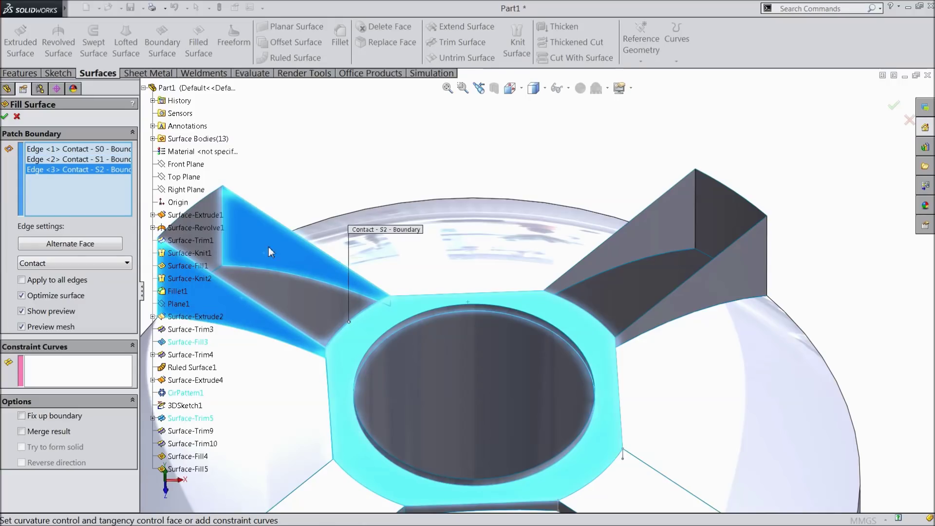
left_click(209, 195)
left_click(5, 117)
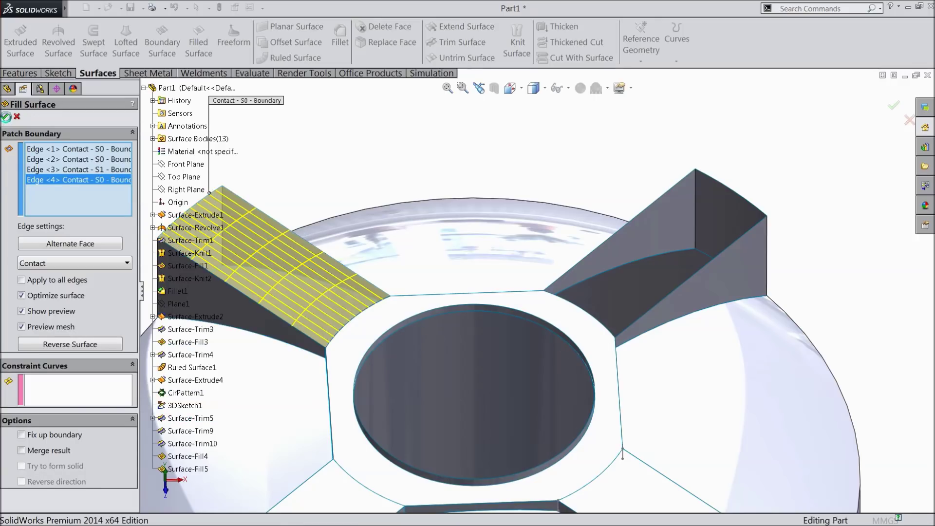
Cap the rear-right diagonal feature with a filled surface through its outer edge, two side edges and neck arc, using Contact settings
left_click(197, 49)
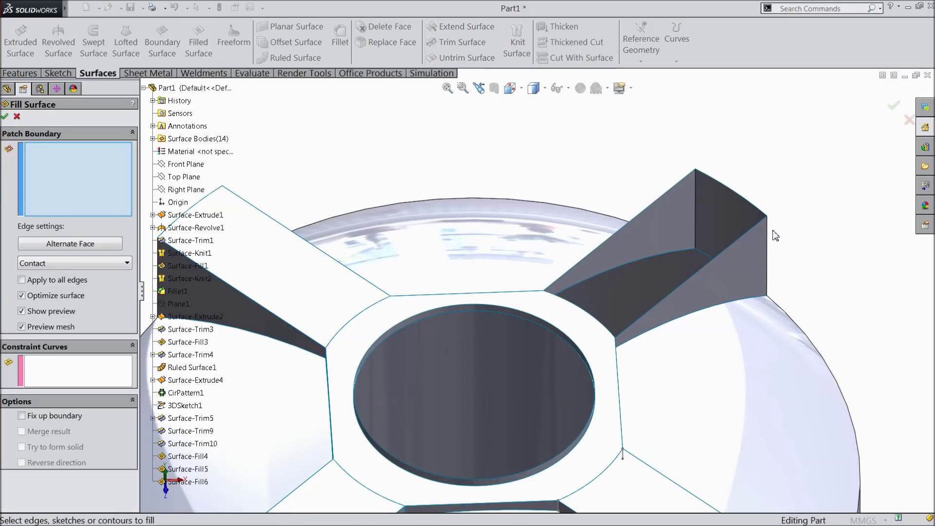
left_click(741, 199)
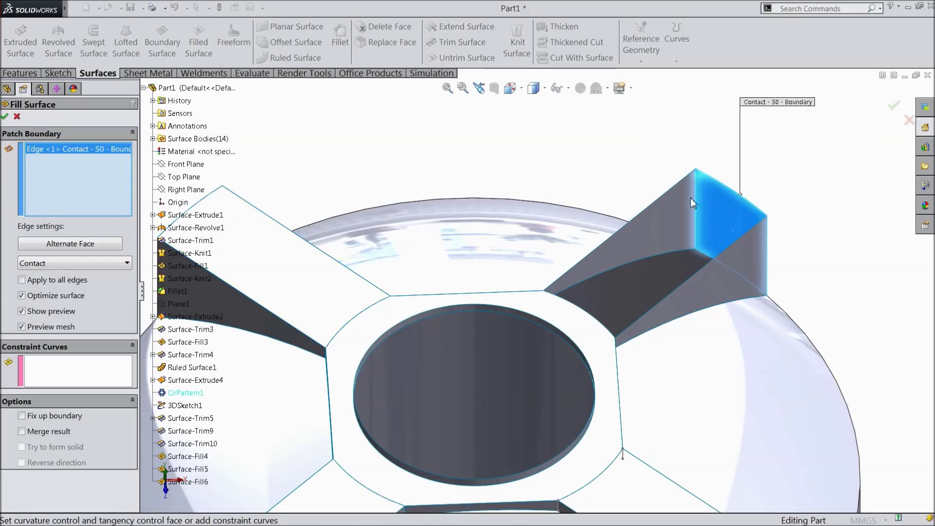
left_click(666, 194)
left_click(701, 272)
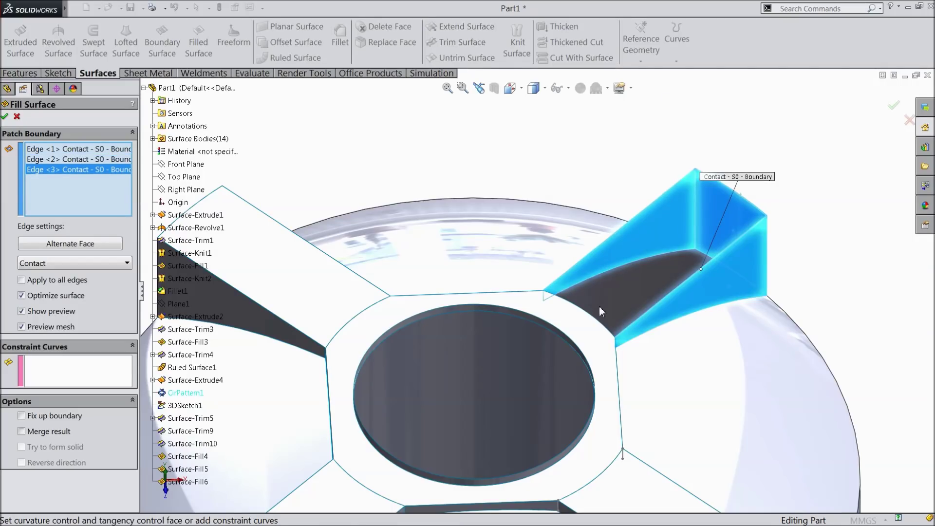
left_click(595, 325)
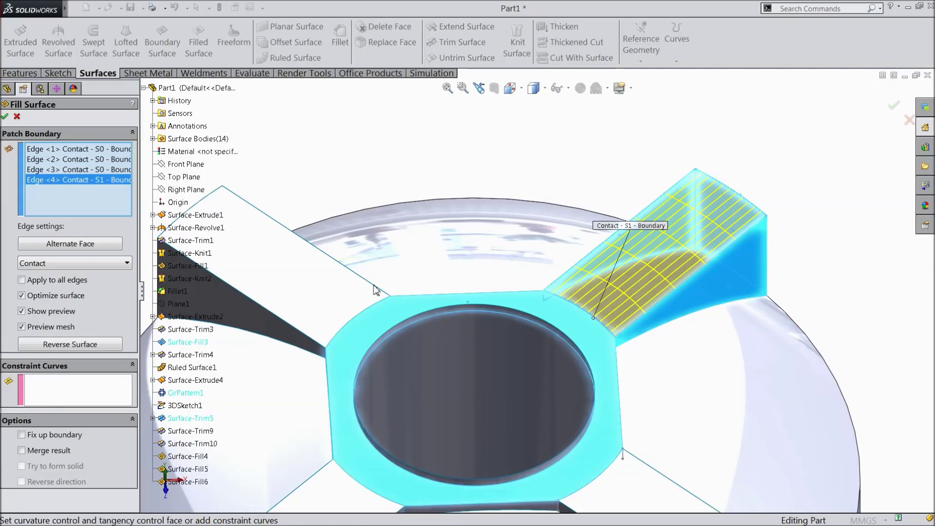
left_click(5, 116)
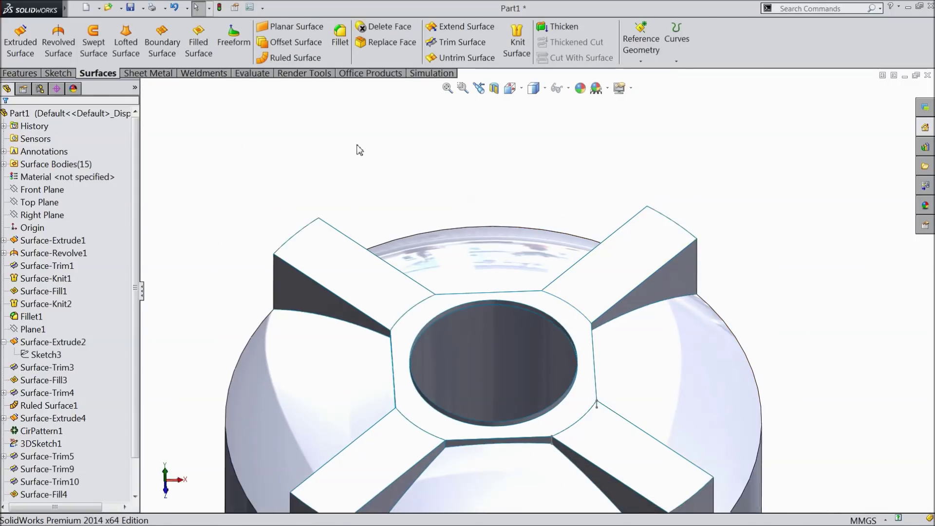
Hide the 3D sketch 3DSketch1 in the model
middle_click_drag(442, 311, 497, 323)
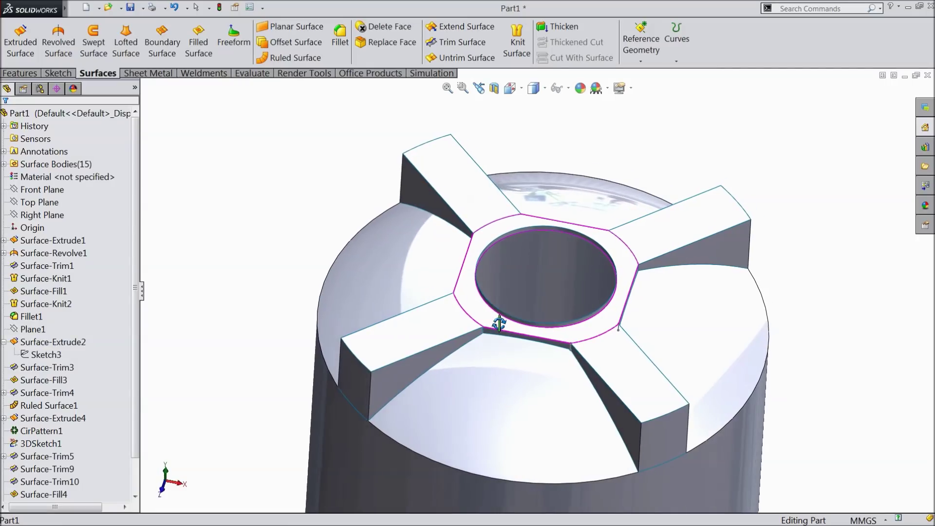
left_click(48, 381)
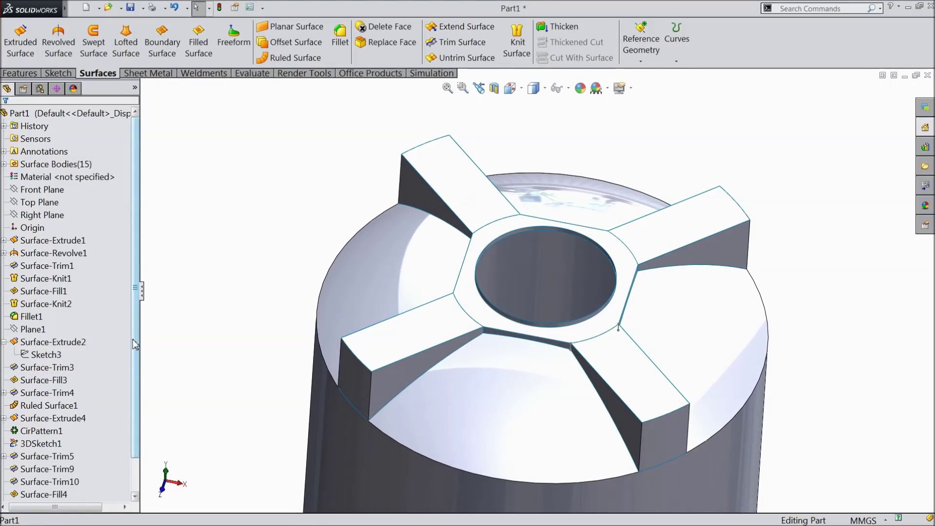
left_click_drag(135, 344, 135, 377)
left_click(35, 411)
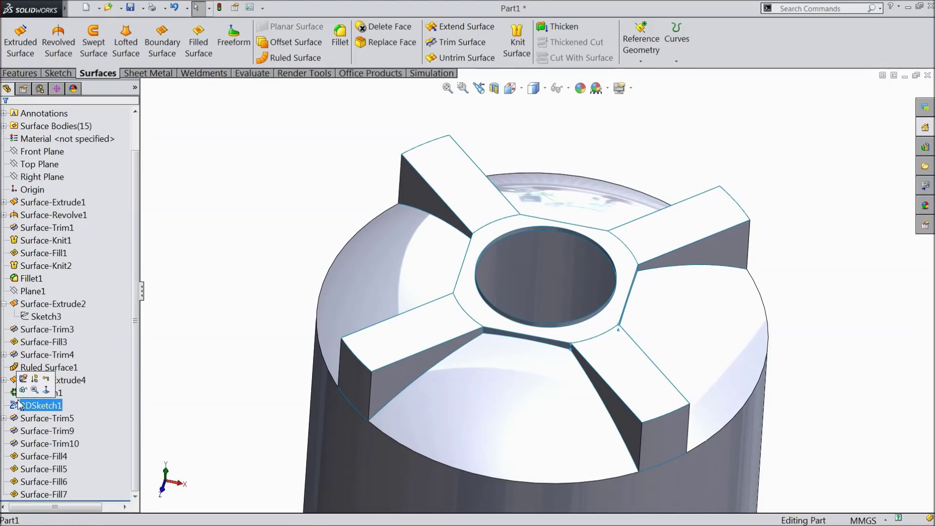
left_click(26, 390)
Examine the four capped diagonal features, the neck opening and the dome surfaces from several angles and distances
mouse_move(225, 300)
middle_mouse_down()
mouse_move(214, 314)
mouse_move(223, 299)
middle_mouse_up()
scroll(228, 314, "up", 3)
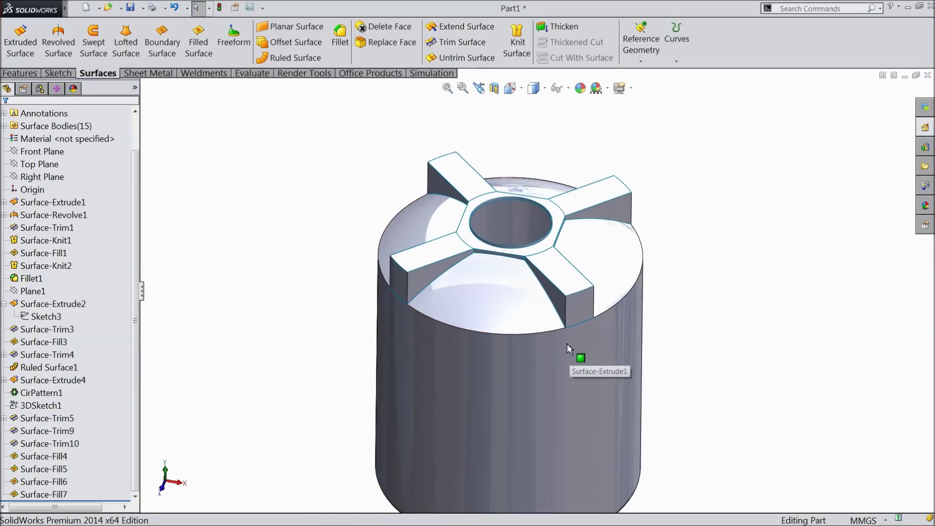
scroll(541, 244, "down", 4)
middle_click_drag(551, 266, 501, 299)
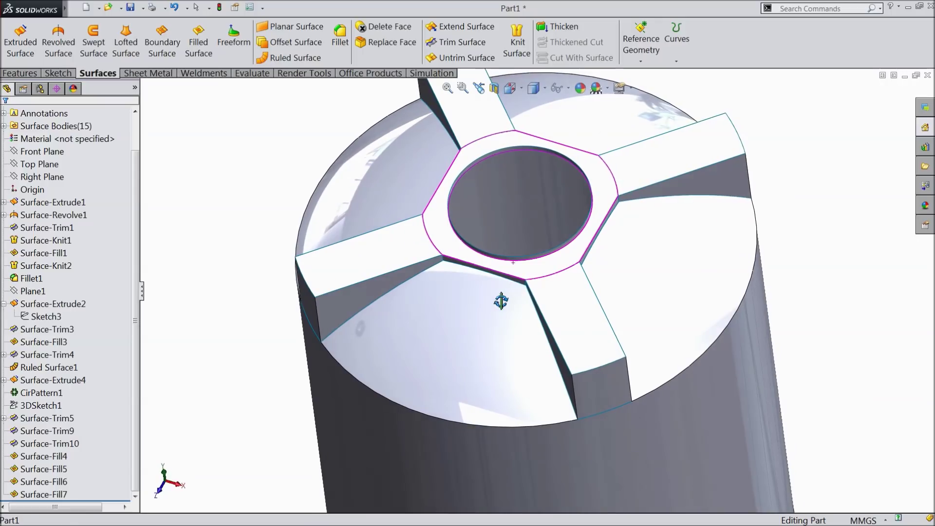
scroll(503, 255, "down", 5)
mouse_move(503, 255)
middle_mouse_down()
mouse_move(501, 286)
mouse_move(500, 253)
middle_mouse_up()
scroll(501, 246, "up", 5)
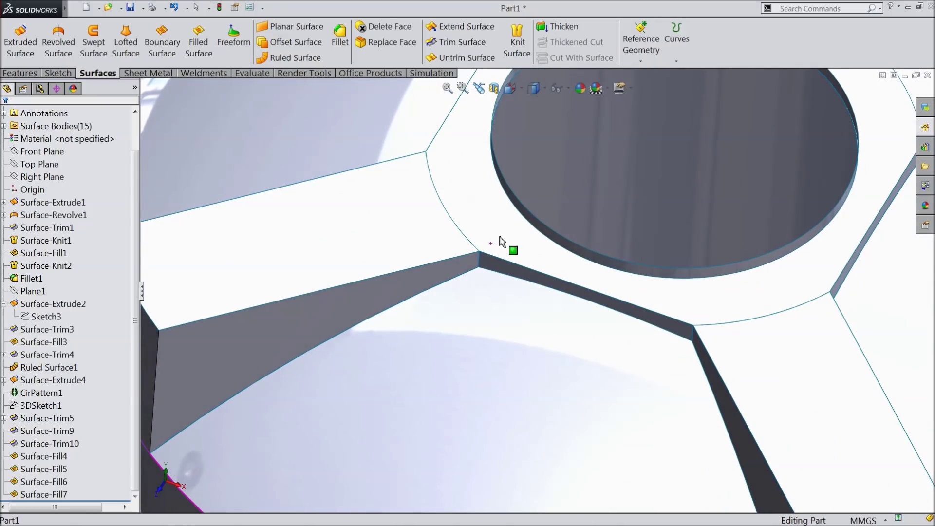
middle_click_drag(518, 300, 549, 285)
scroll(550, 285, "up", 3)
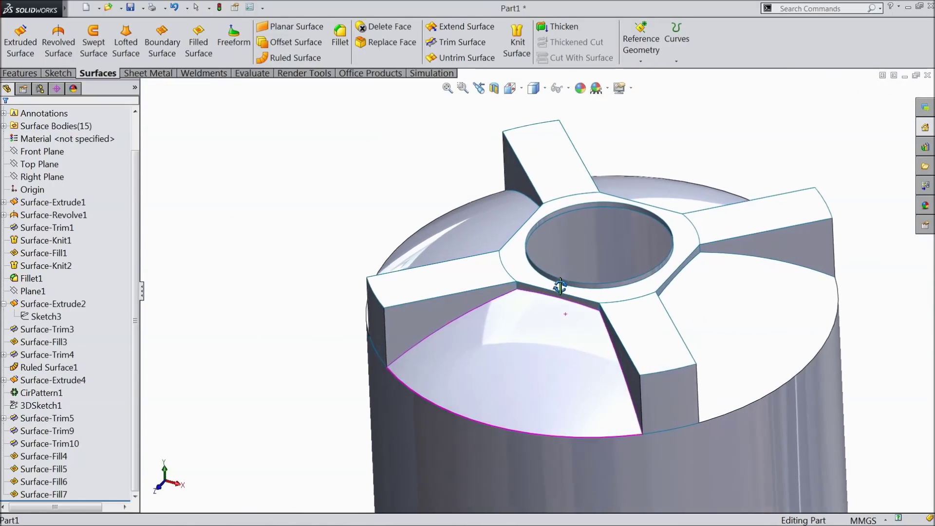
middle_click_drag(620, 286, 620, 286)
scroll(601, 331, "up", 3)
scroll(679, 390, "up", 2)
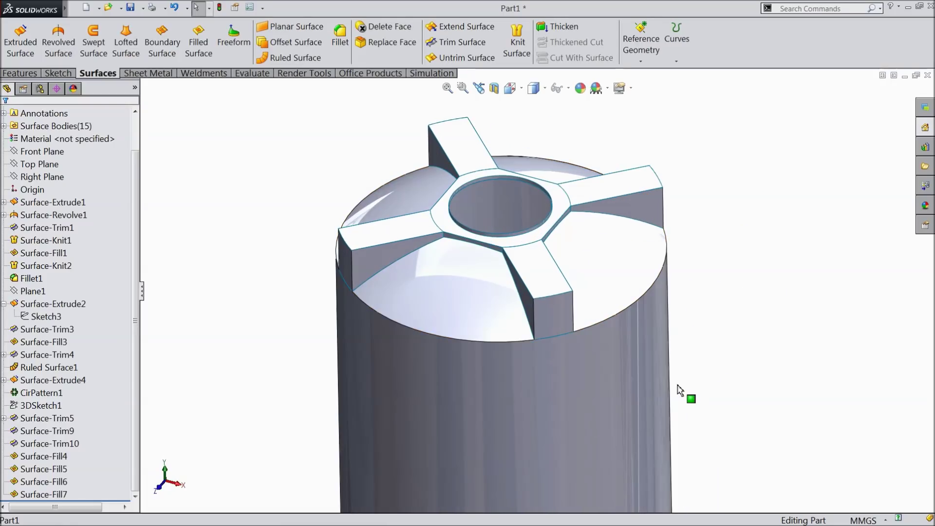
scroll(513, 305, "down", 4)
scroll(463, 163, "up", 4)
scroll(457, 188, "down", 4)
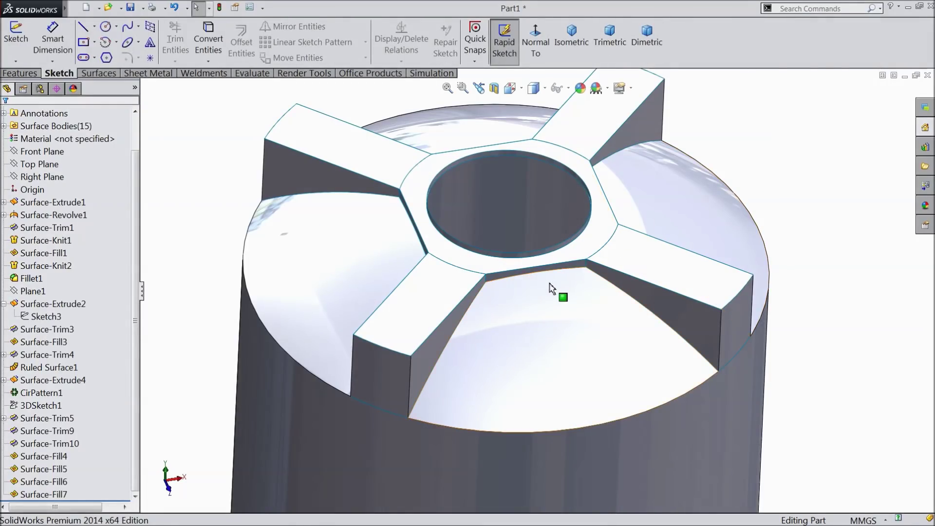
middle_click_drag(552, 288, 532, 320)
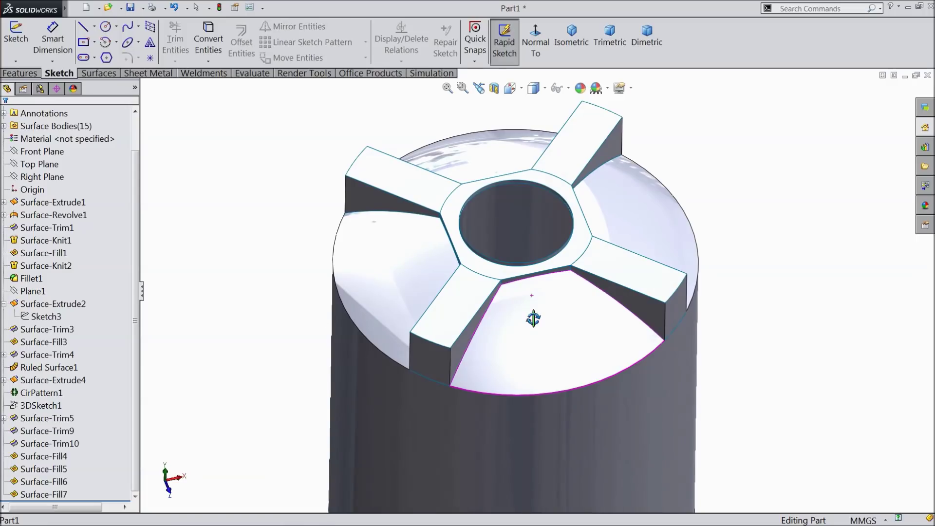
scroll(507, 259, "down", 2)
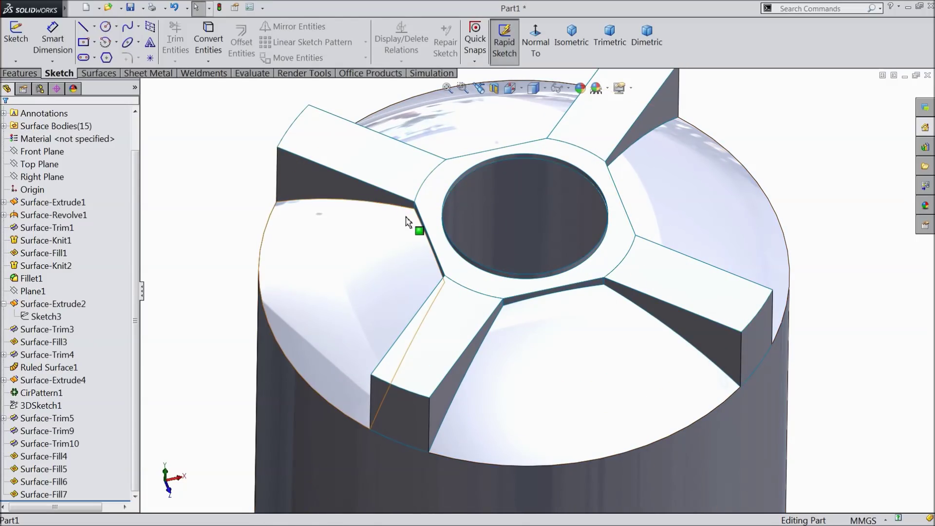
middle_click_drag(475, 267, 541, 305)
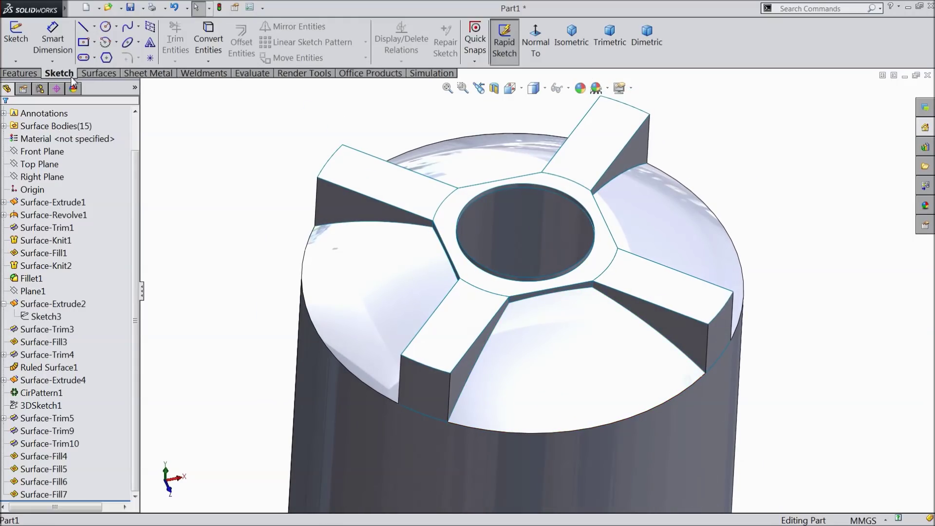
Start a Knit Surface with the rim's Ruled Surface1, Surface-Extrude4, Surface-Trim5 and Surface-Trim10 as the surfaces to join
left_click(103, 75)
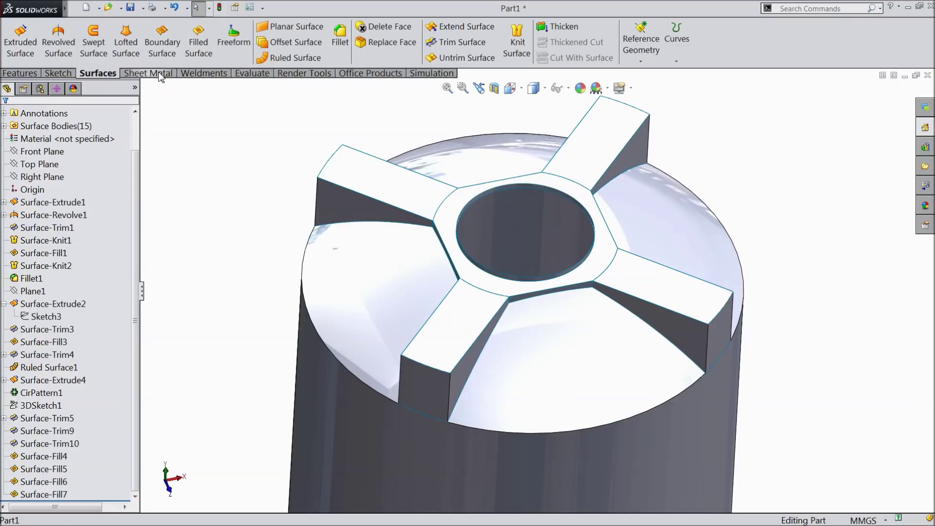
left_click(519, 51)
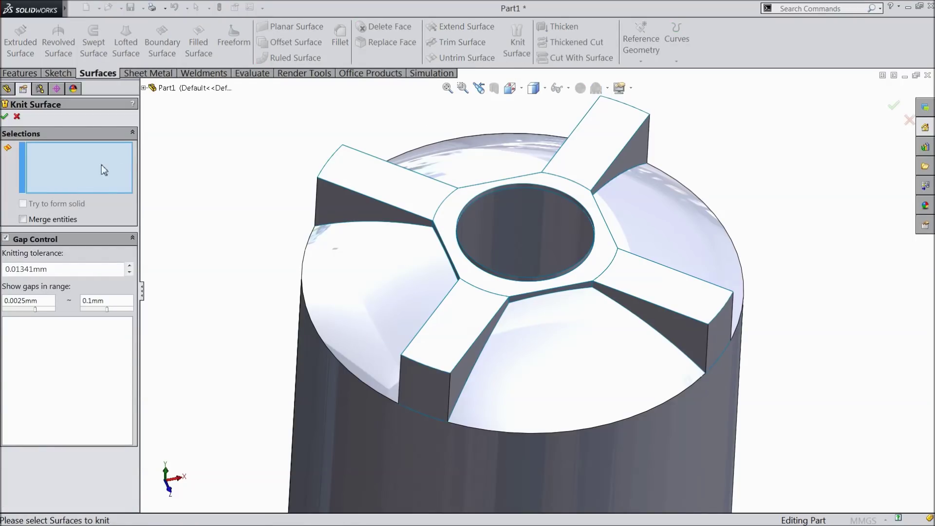
left_click(143, 88)
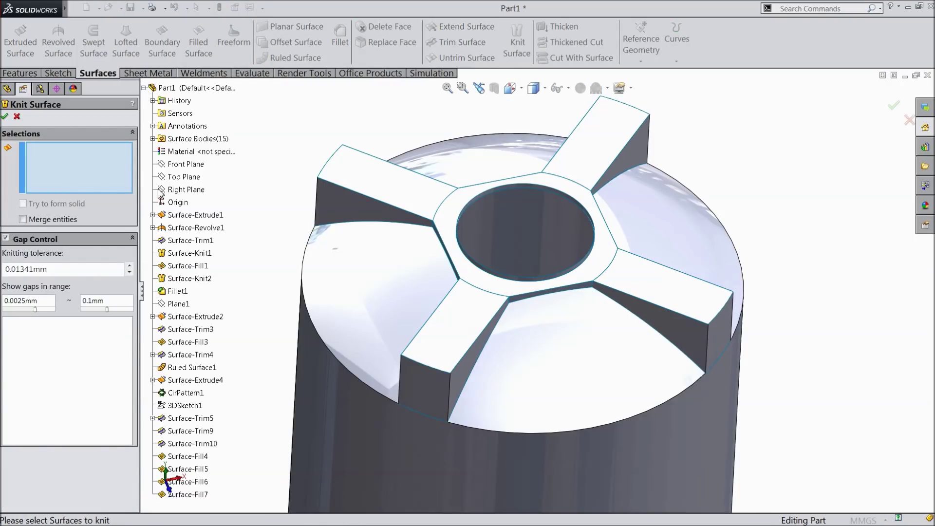
left_click(188, 370)
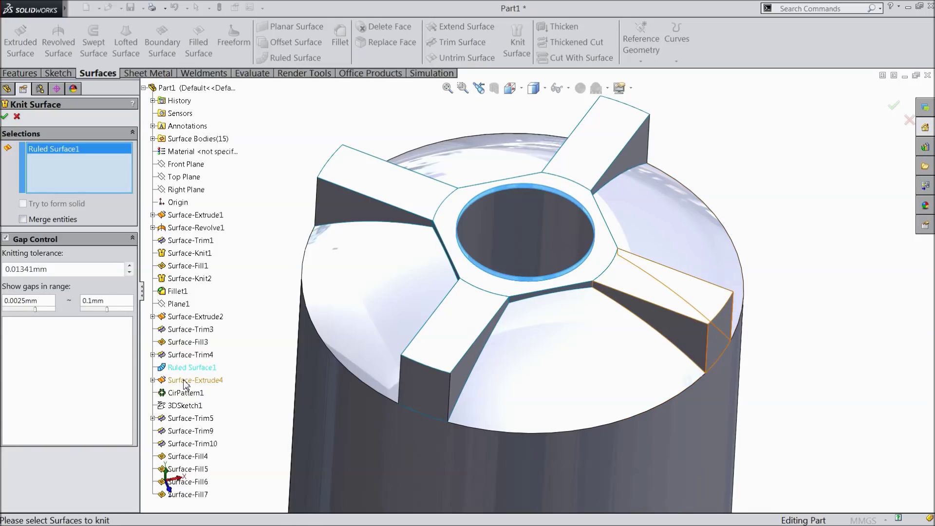
left_click(186, 381)
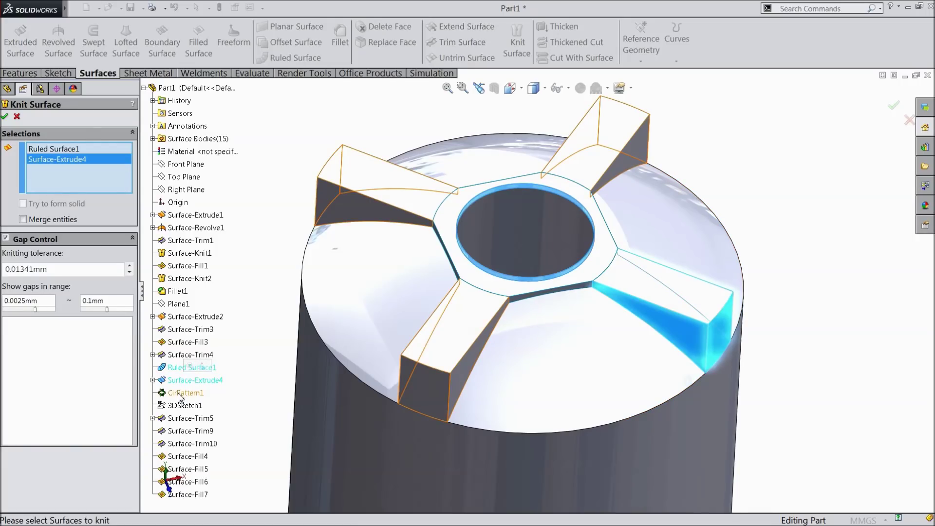
left_click(179, 419)
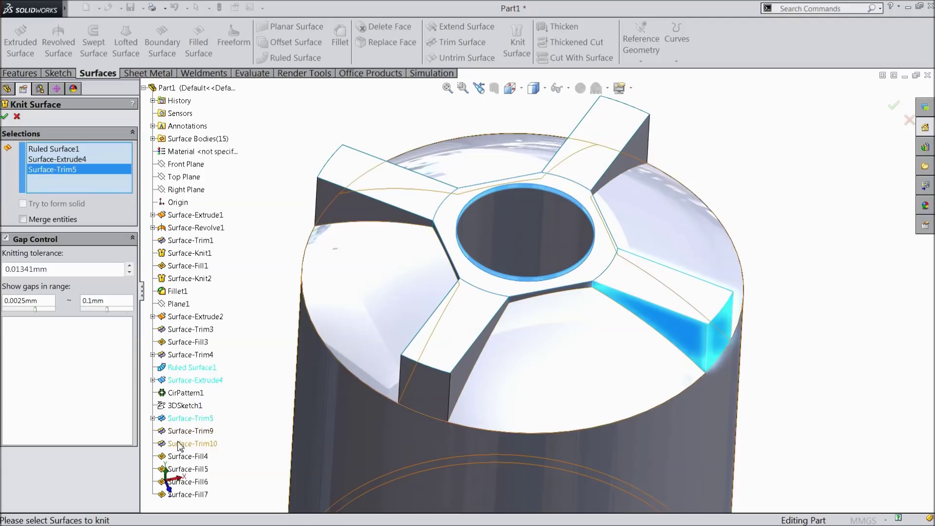
left_click(181, 444)
Add the four filled caps, Surface-Fill4 to Surface-Fill7, and the three circular-patterned diagonal wall surfaces to the knit selection
left_click(185, 469)
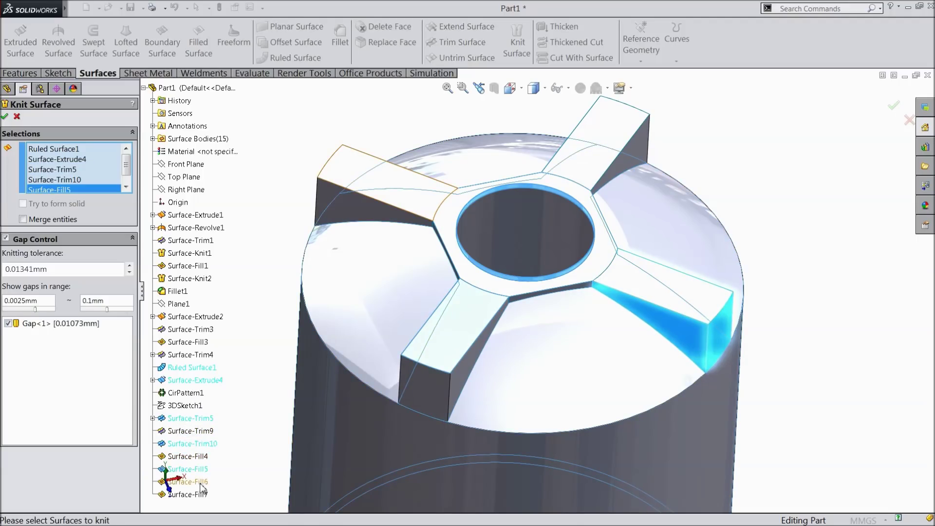
left_click(192, 482)
left_click(201, 495)
left_click(206, 457)
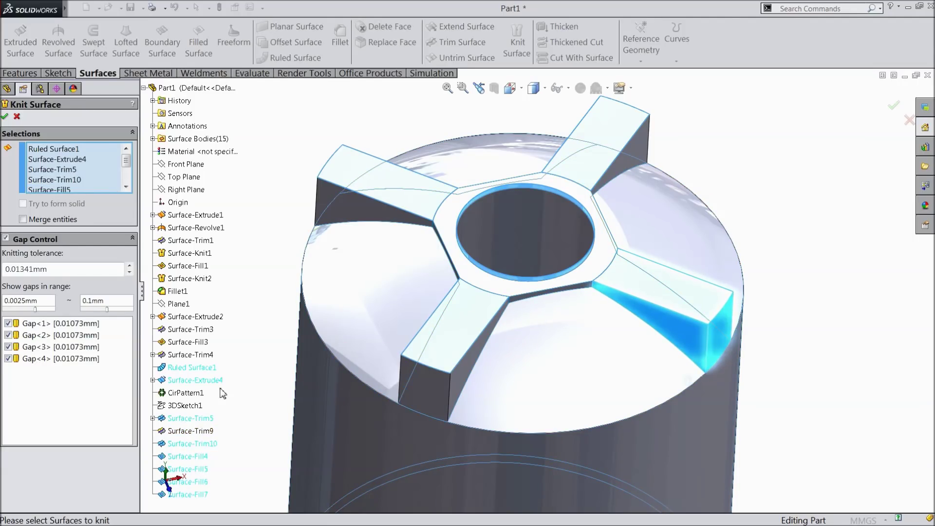
left_click(409, 392)
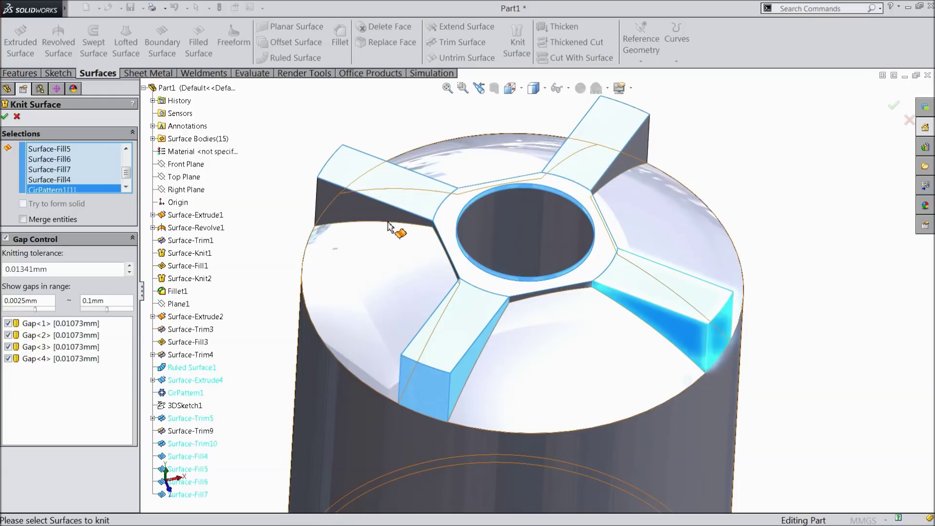
left_click(392, 217)
left_click(620, 177)
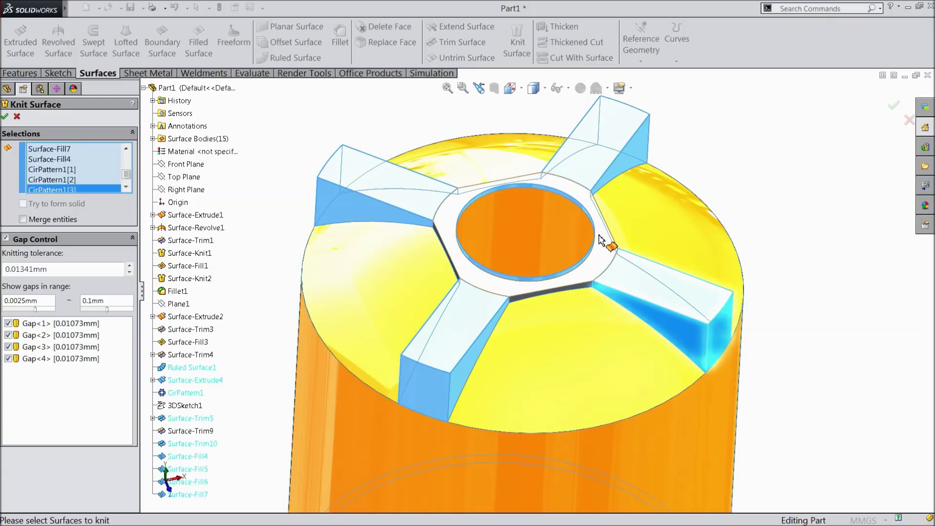
scroll(538, 312, "down", 3)
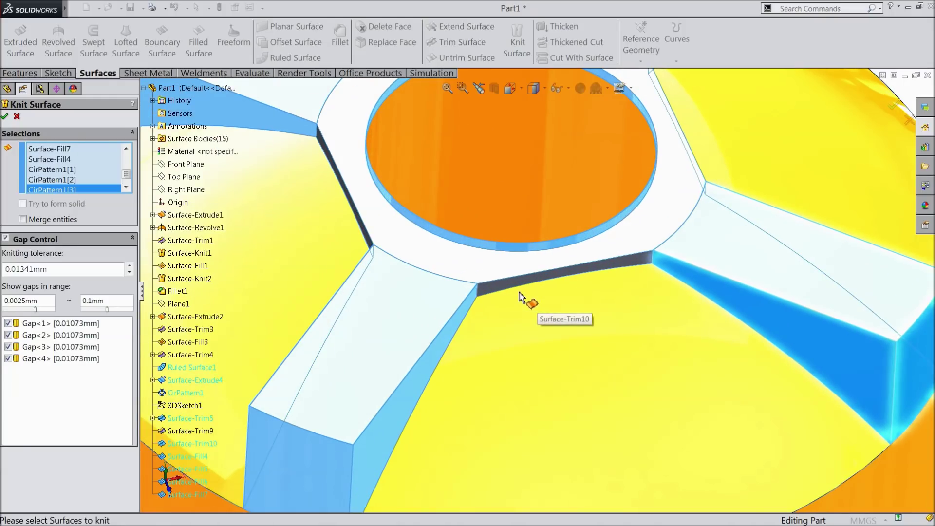
Add the four narrow side faces of the hub between the ribs to the surface knit and complete it
left_click(512, 287)
scroll(511, 284, "up", 3)
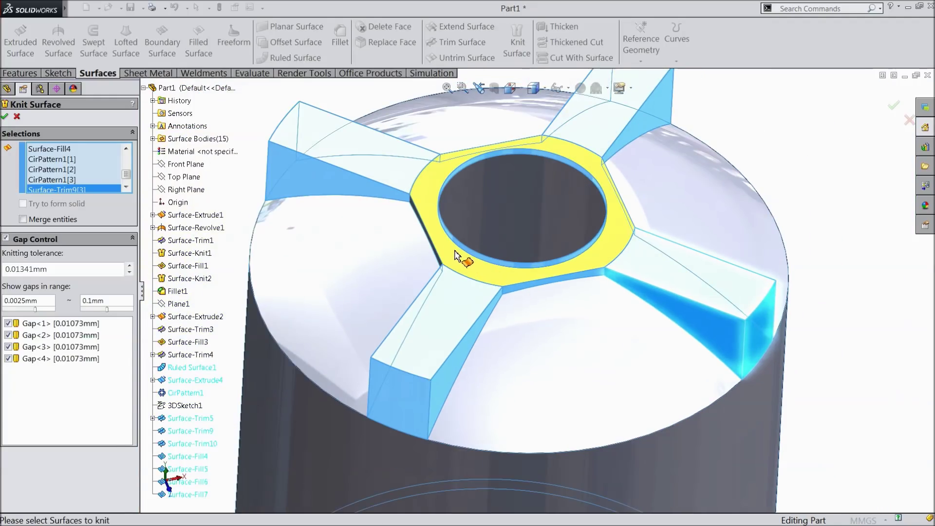
scroll(438, 246, "down", 5)
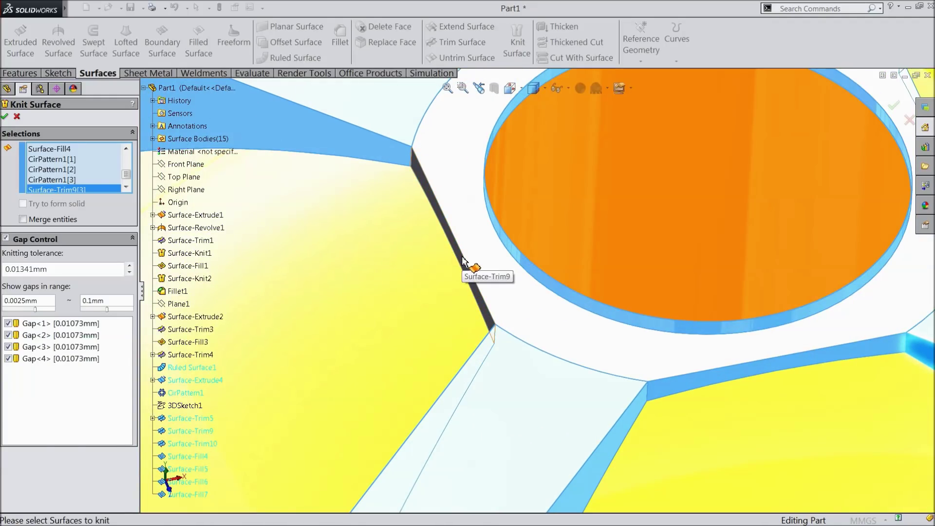
left_click(463, 261)
scroll(487, 278, "up", 5)
middle_click_drag(511, 282, 526, 426)
scroll(536, 424, "down", 5)
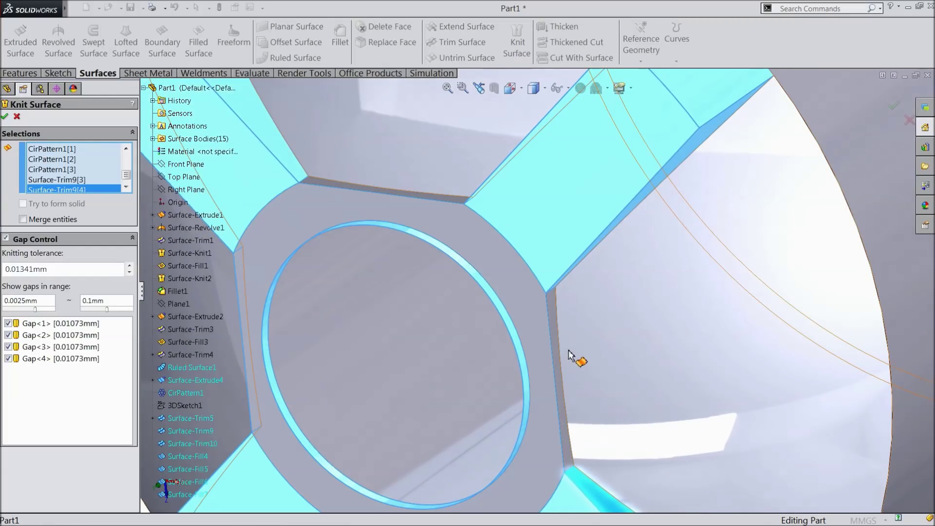
left_click(555, 336)
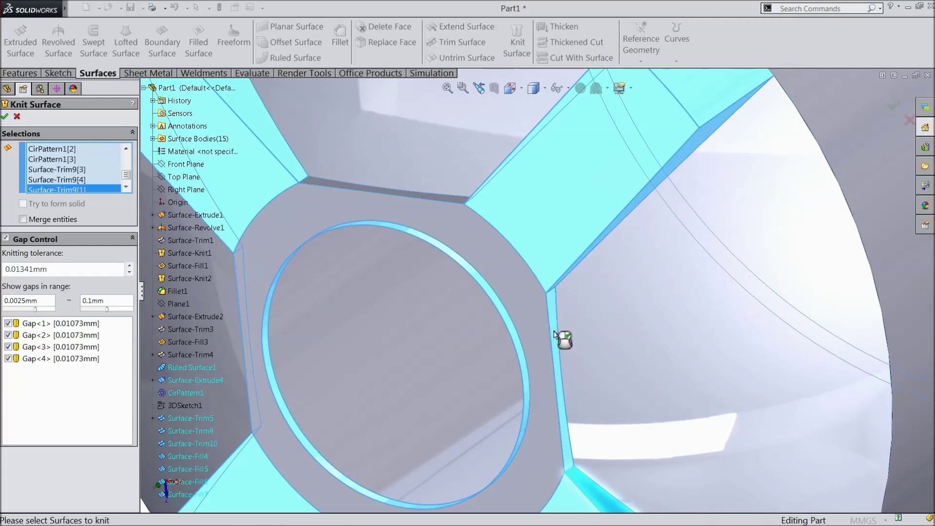
left_click(444, 202)
scroll(451, 204, "up", 5)
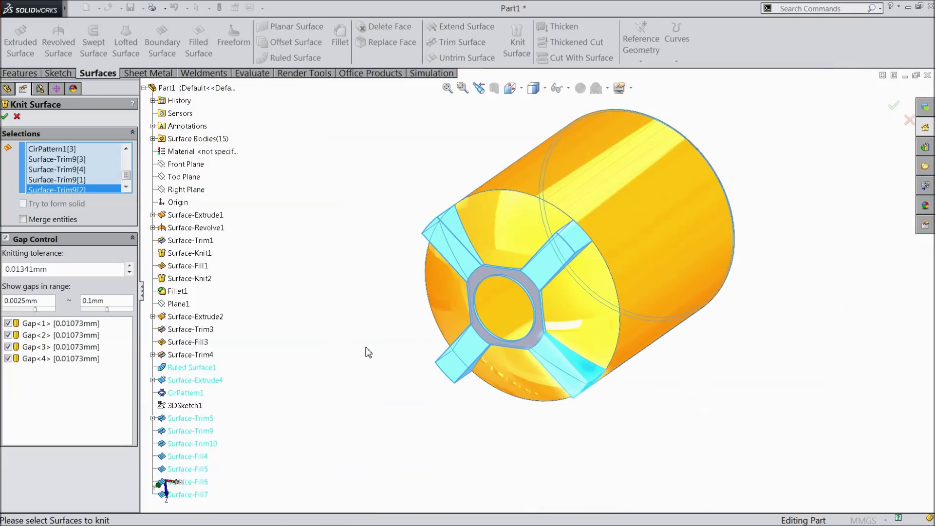
middle_click_drag(369, 352, 585, 236)
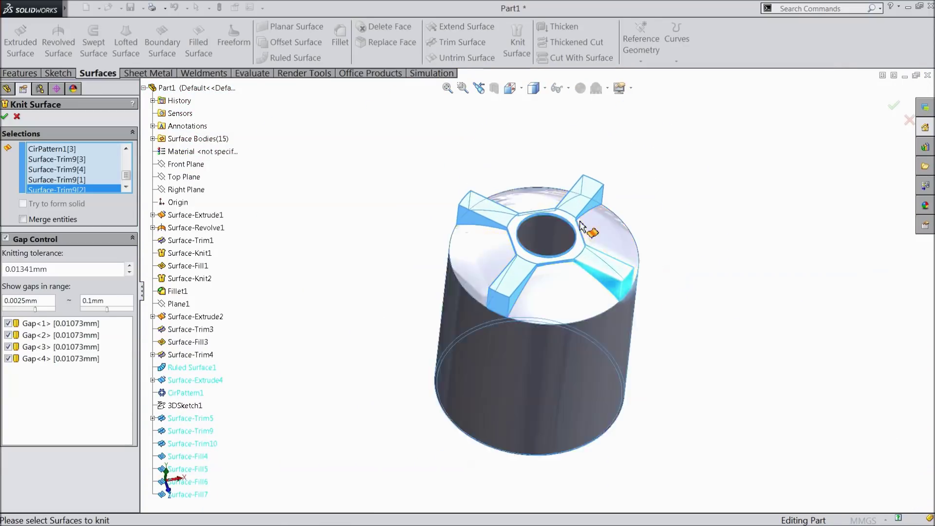
scroll(580, 224, "down", 5)
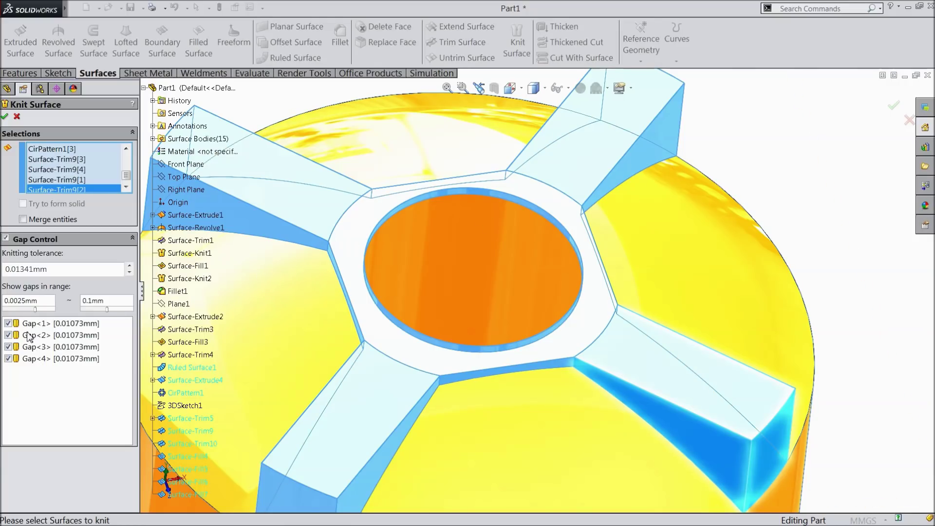
left_click(6, 117)
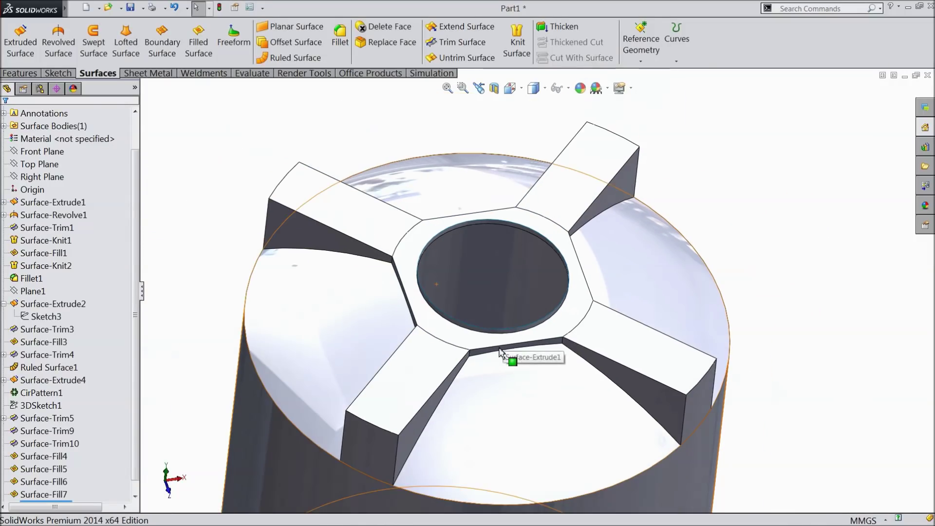
left_click(500, 353)
middle_click_drag(485, 351, 478, 388)
scroll(536, 426, "down", 3)
scroll(558, 378, "up", 3)
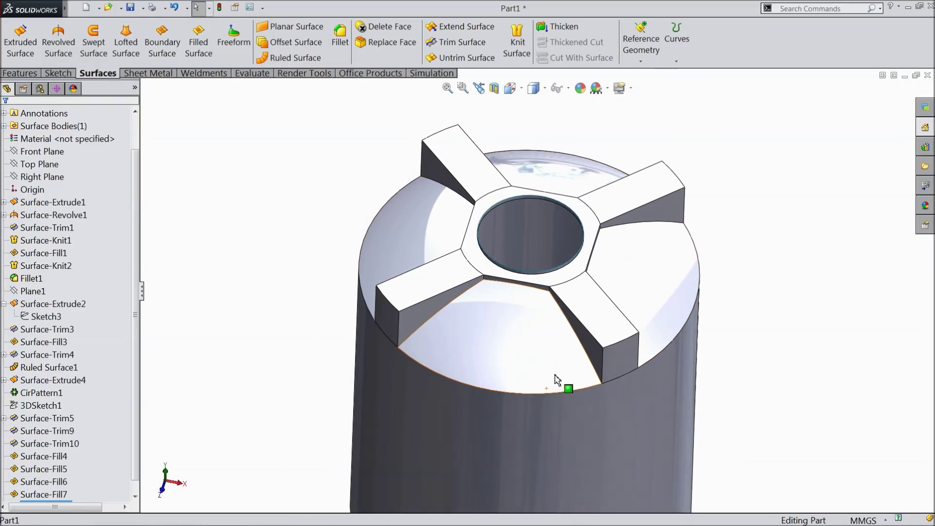
scroll(530, 326, "down", 1)
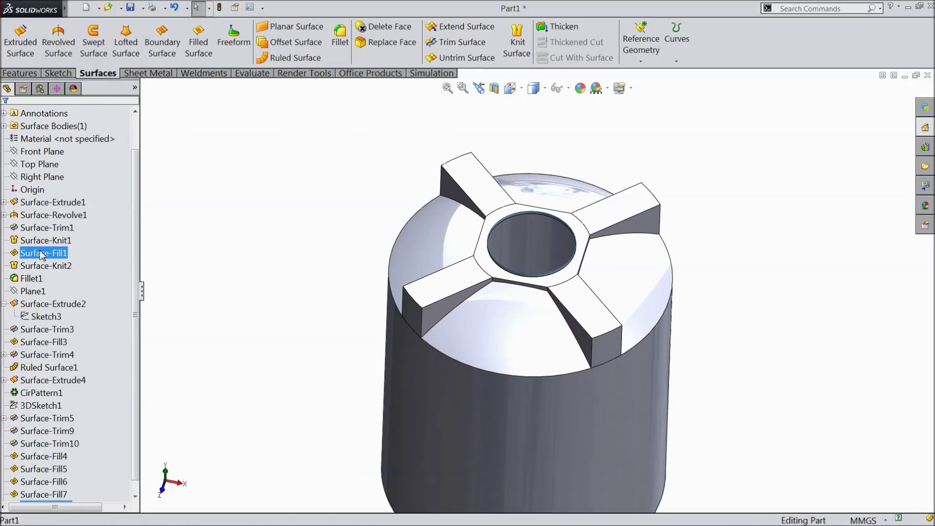
On the Front Plane, sketch a circle of about 16 mm radius centred on the tank's left wall edge, below the shoulder
left_click(40, 152)
left_click(50, 140)
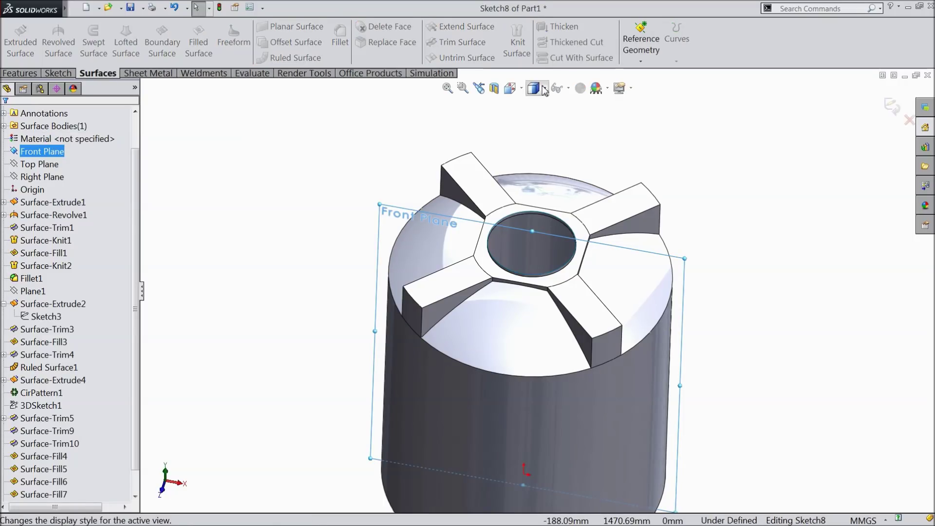
left_click(59, 73)
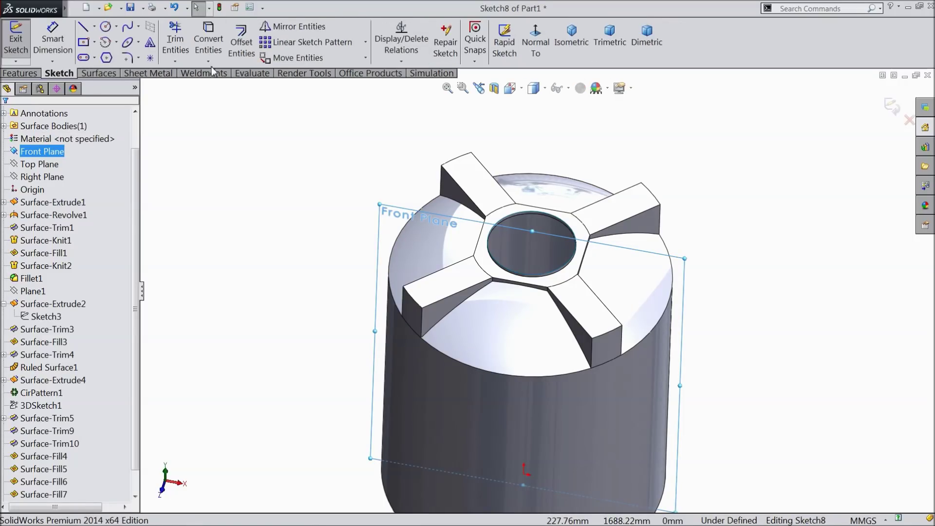
left_click(534, 41)
scroll(407, 171, "down", 5)
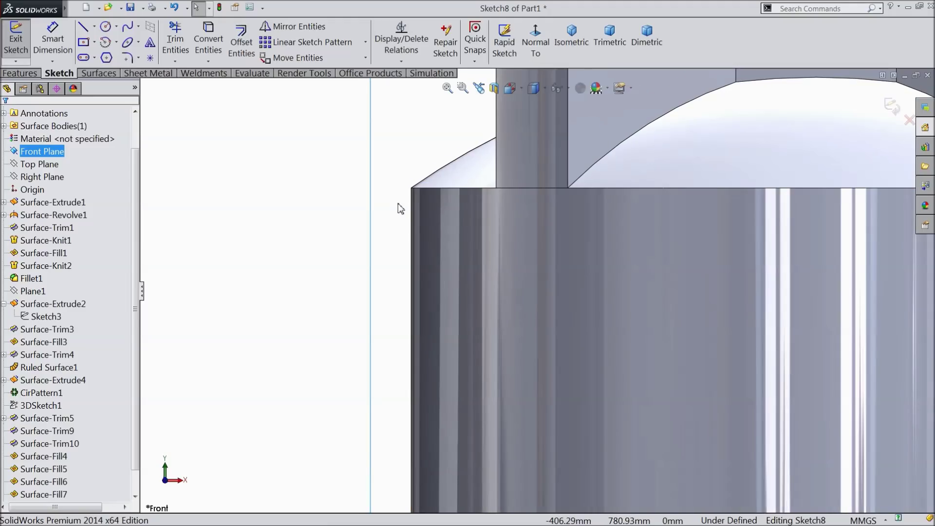
left_click(108, 28)
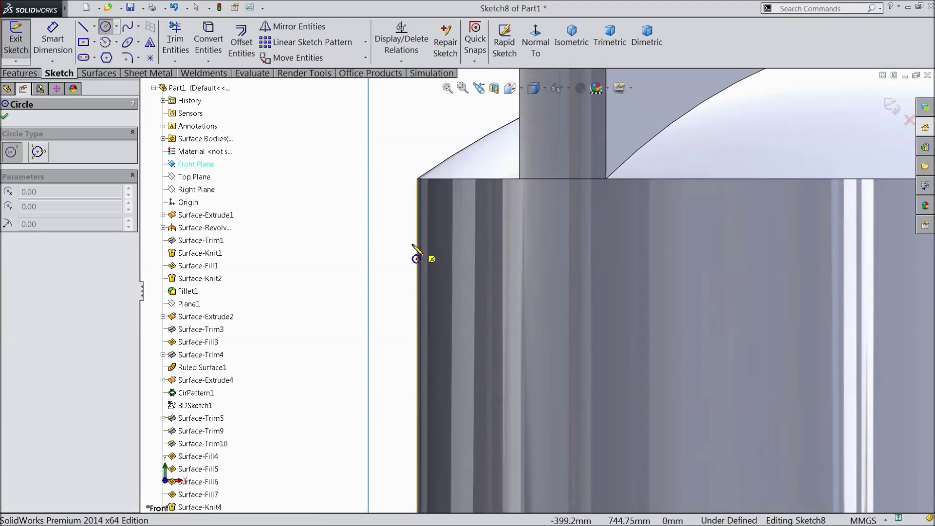
scroll(419, 258, "down", 1)
left_click(417, 265)
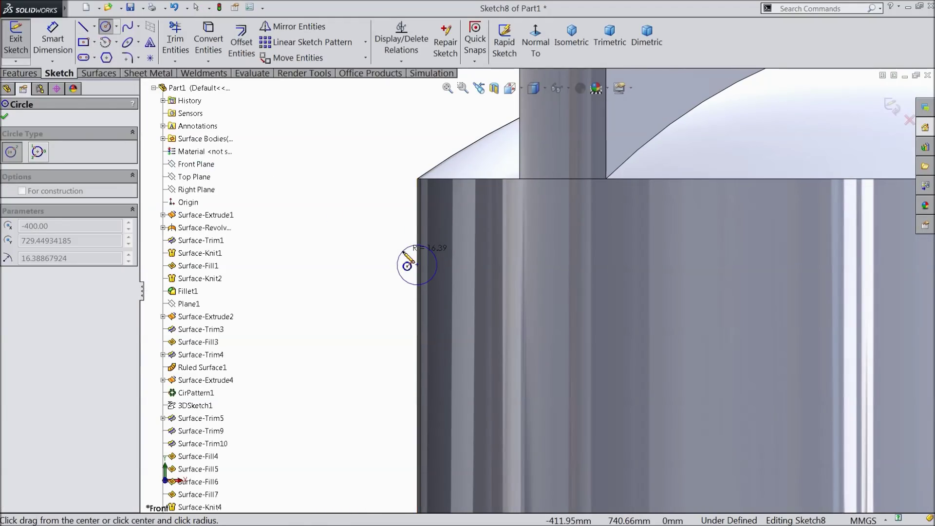
left_click(437, 265)
Dimension the circle's diameter to 12 mm
left_click(67, 52)
scroll(438, 185, "down", 2)
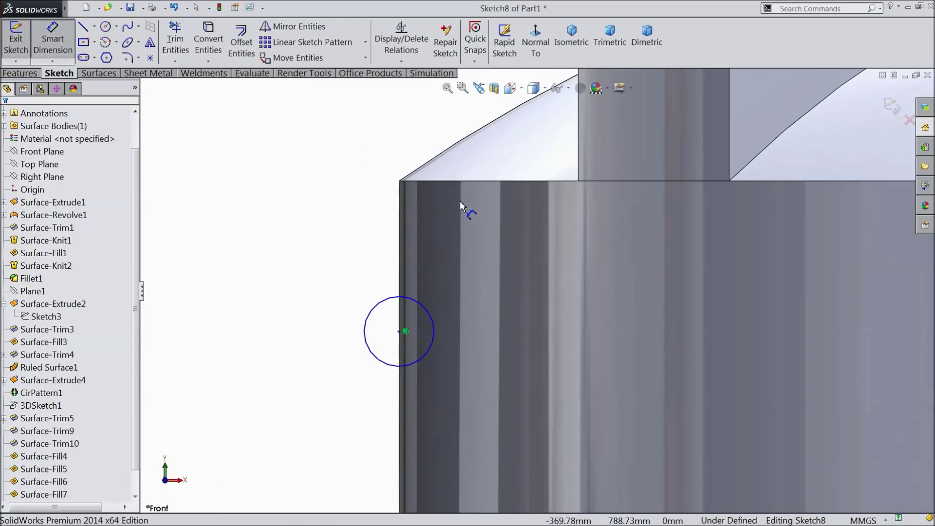
left_click(372, 358)
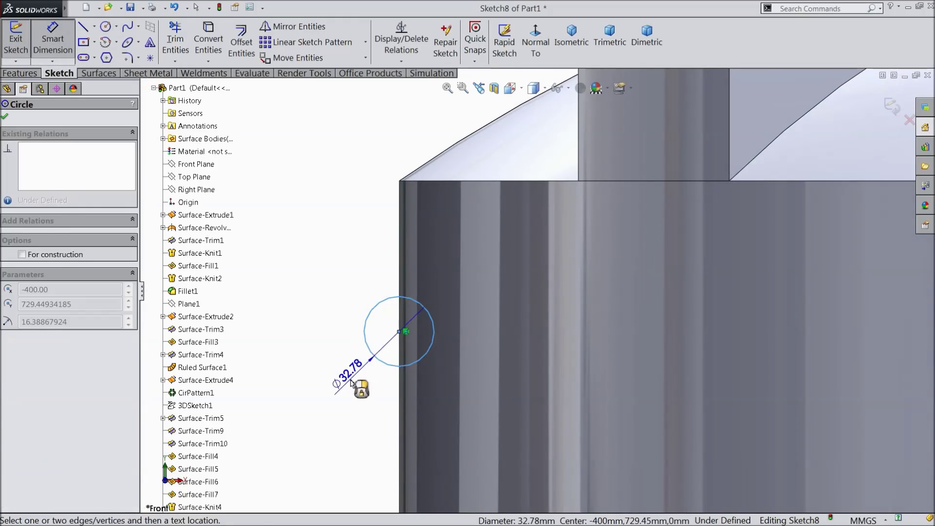
left_click(347, 382)
type("12")
key("Return")
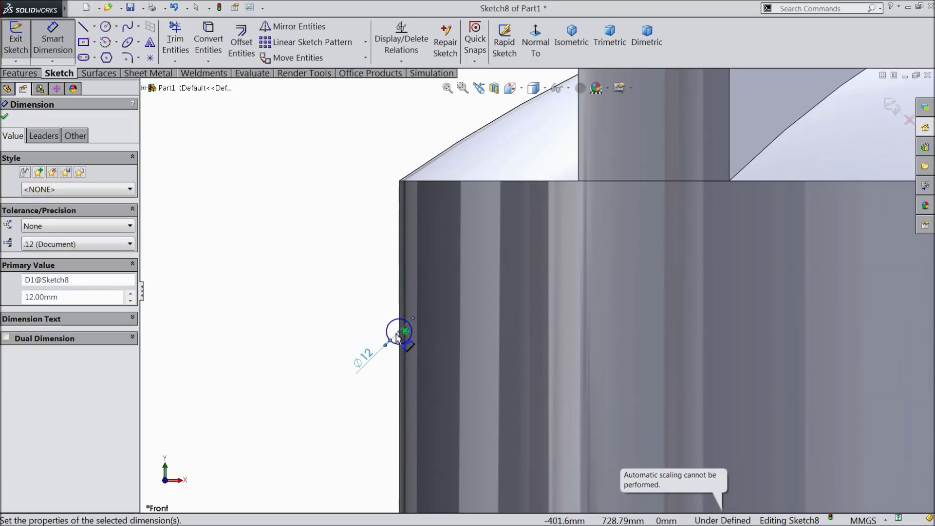
Dimension the circle's centre 50 mm below the horizontal top edge of the cylindrical wall
left_click(399, 334)
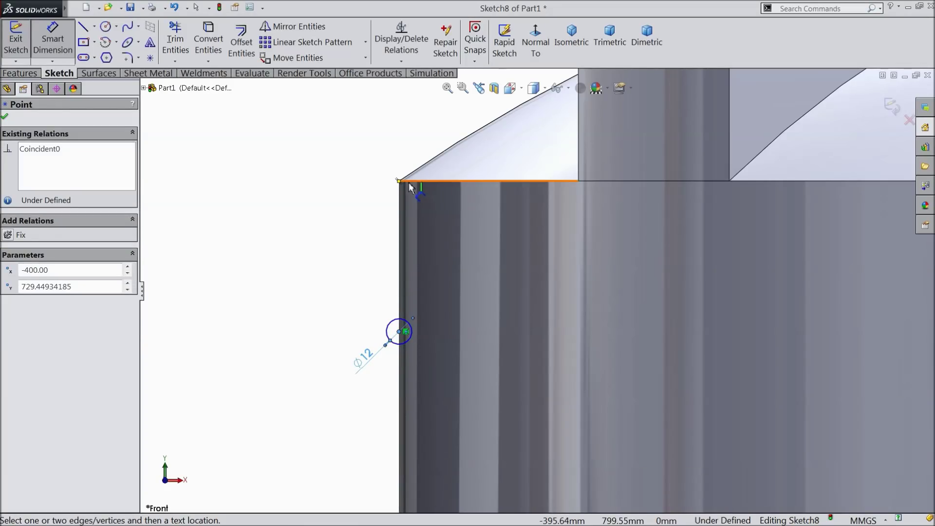
left_click(409, 184)
left_click(290, 240)
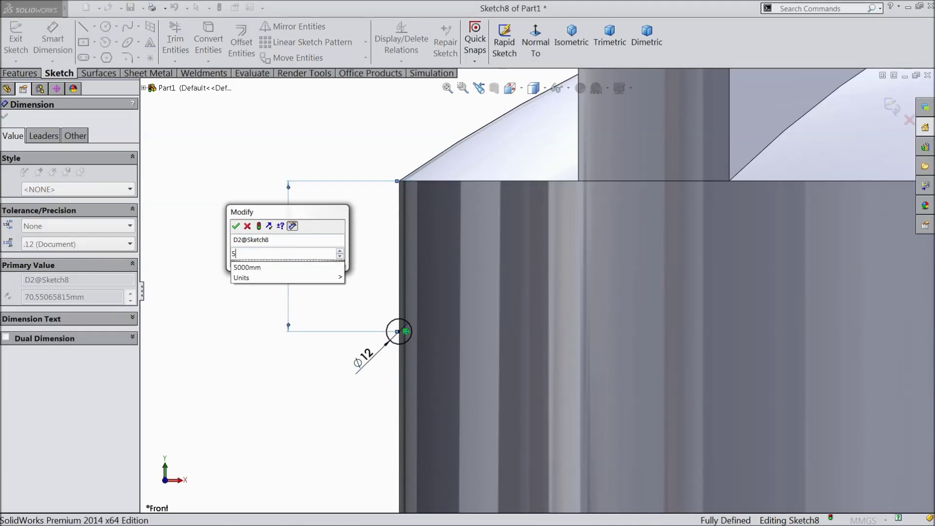
left_click(235, 227)
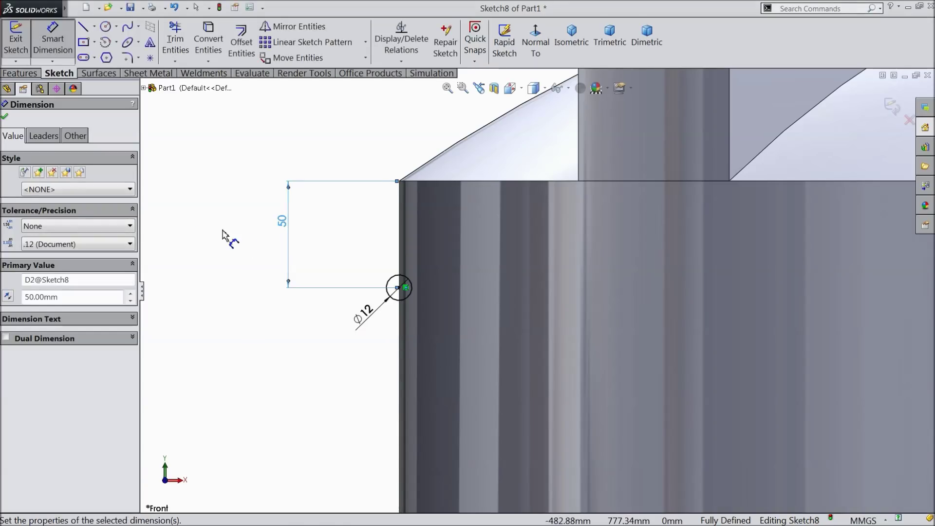
left_click(5, 118)
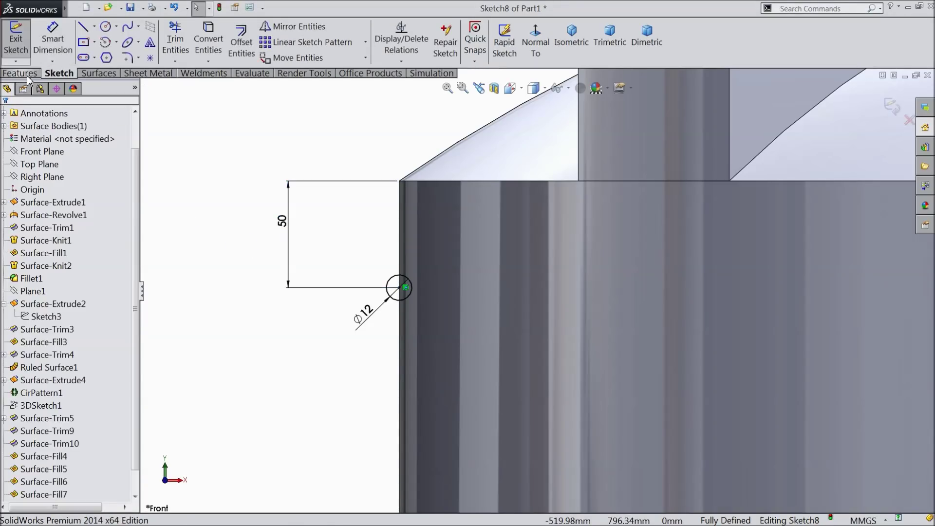
Sketch a vertical centerline about 257 mm long, running down from the midpoint of the top opening's upper edge
left_click(99, 73)
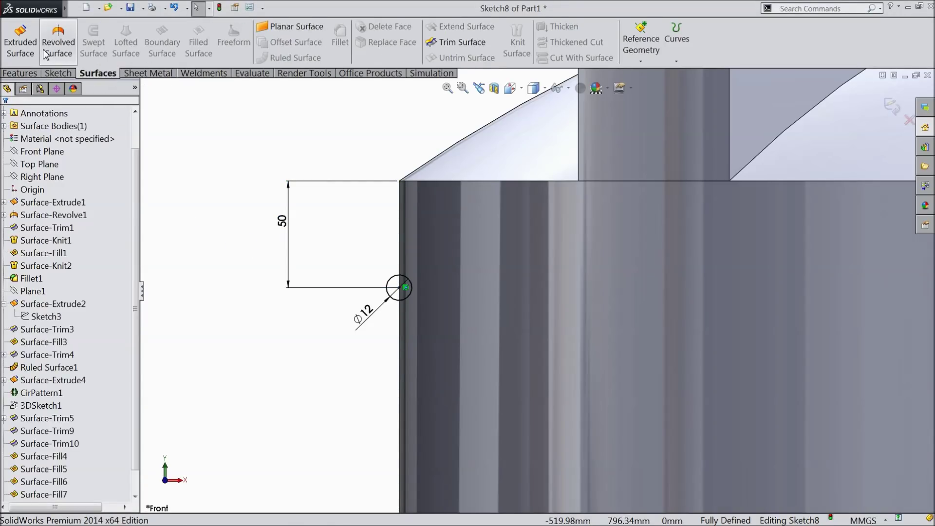
left_click(64, 74)
left_click(94, 27)
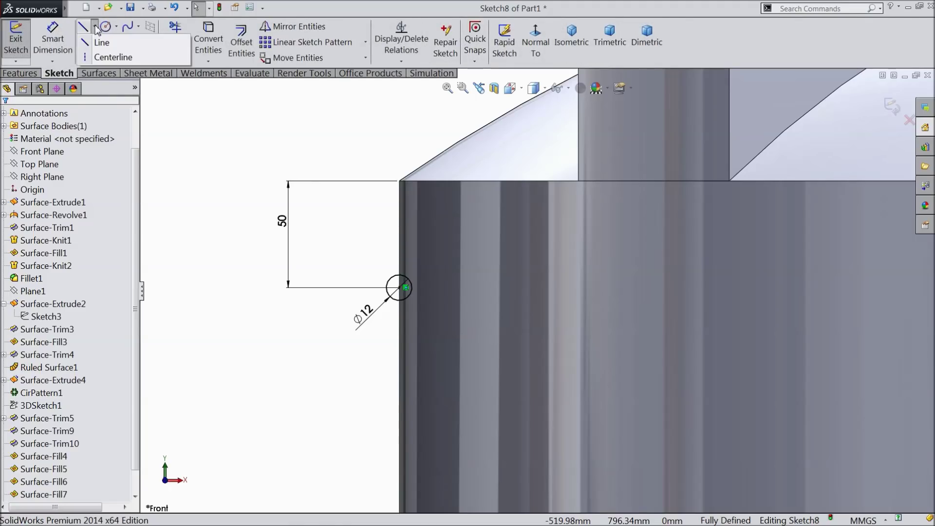
left_click(100, 55)
scroll(341, 219, "up", 3)
scroll(560, 313, "down", 3)
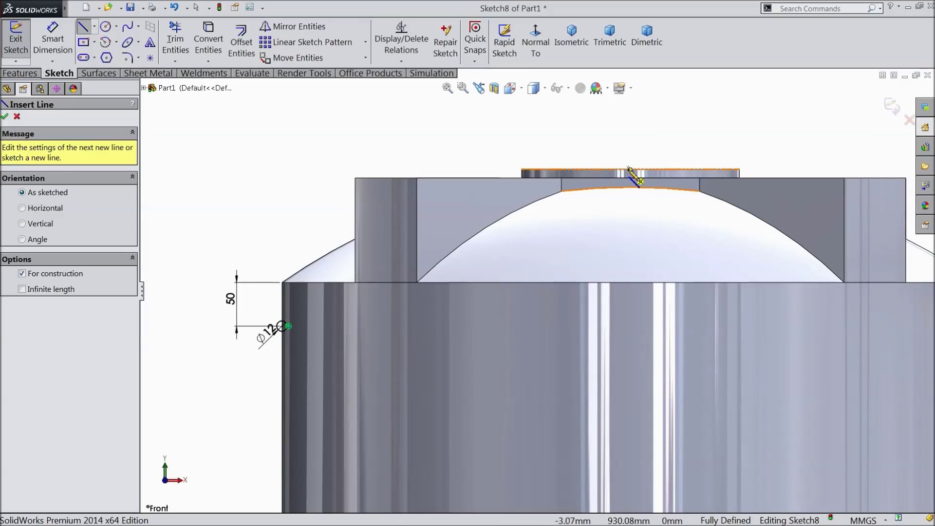
left_click(630, 169)
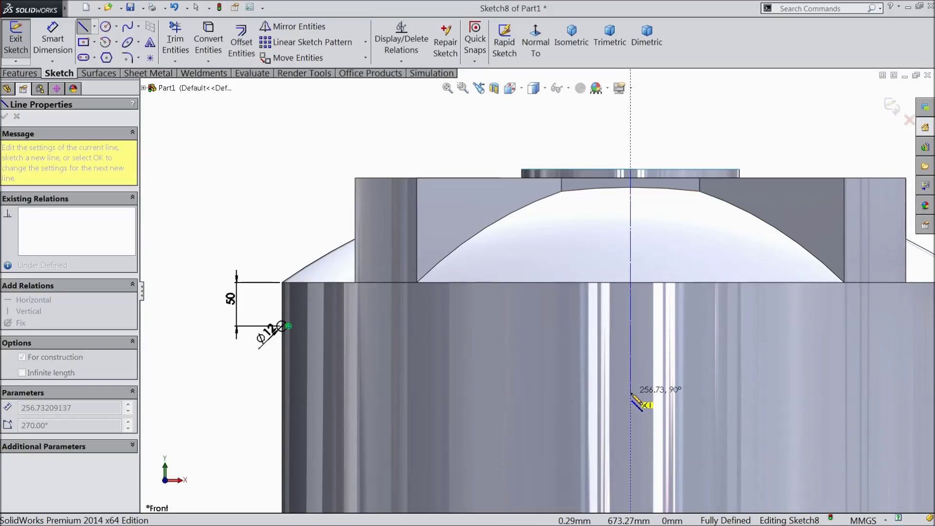
right_click(631, 393)
left_click(677, 96)
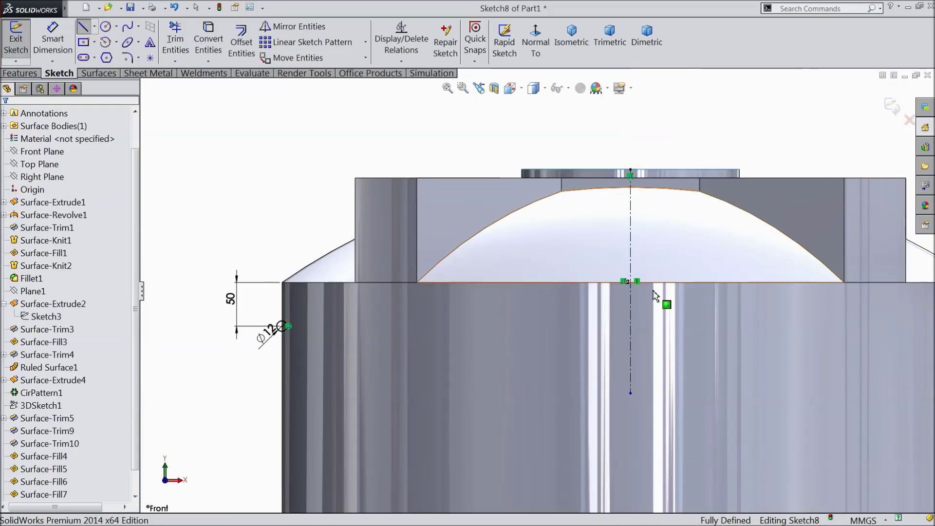
Revolve the circle 360 degrees about the centerline as a surface to form a ring around the tank wall
left_click(99, 73)
left_click(58, 43)
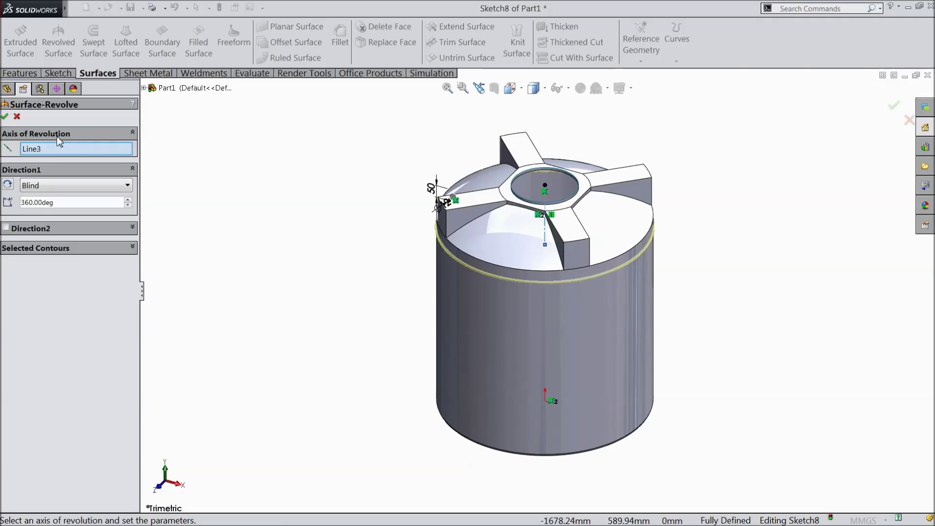
scroll(597, 209, "down", 3)
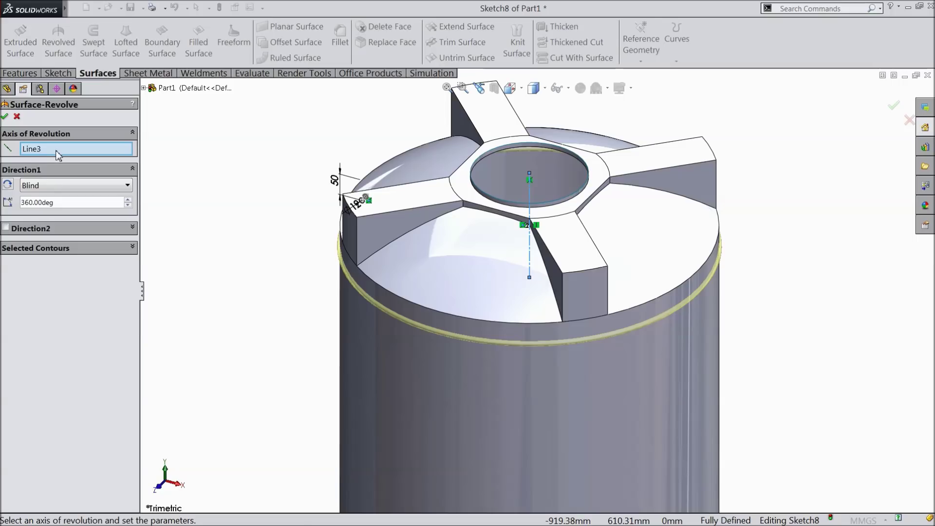
left_click(6, 116)
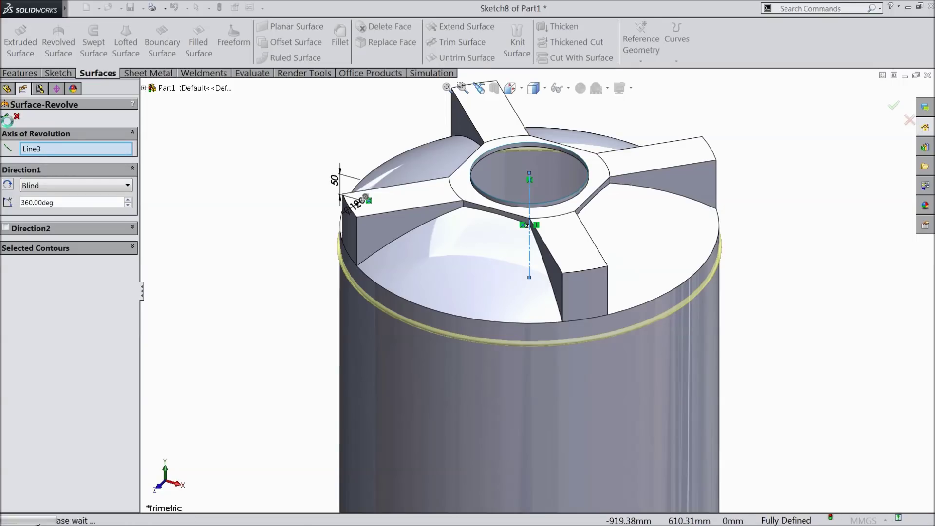
scroll(248, 285, "up", 3)
middle_click_drag(248, 285, 307, 257)
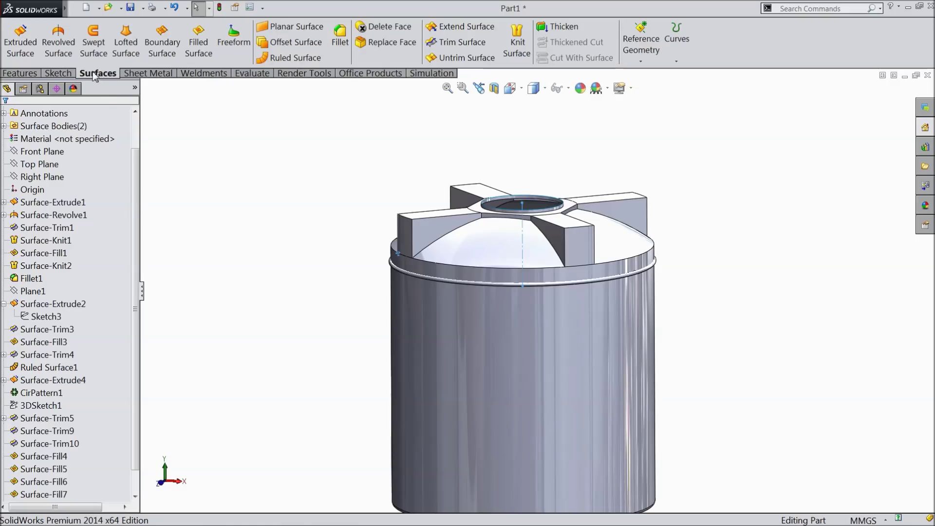
Start a linear pattern with the revolved ring surface as the body to pattern
left_click(19, 73)
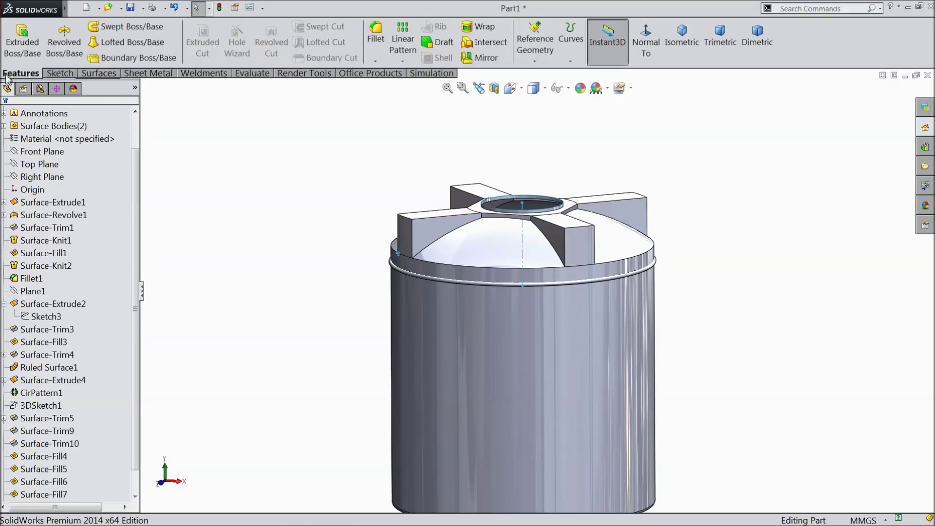
left_click(404, 61)
left_click(420, 73)
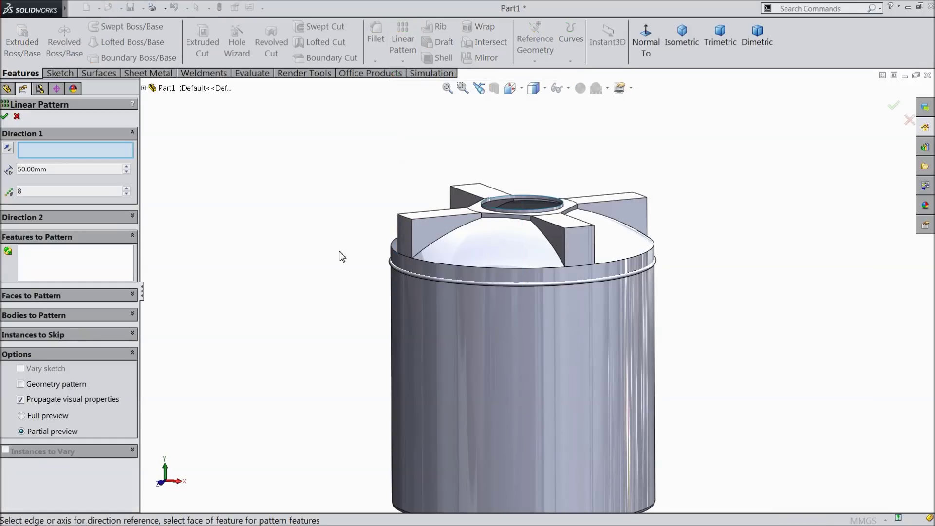
middle_click_drag(342, 257, 343, 277)
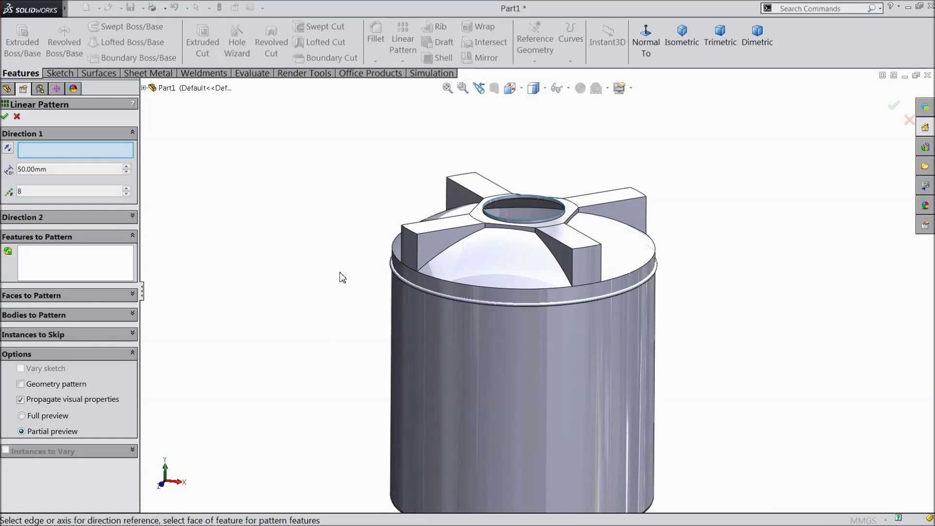
left_click(54, 268)
left_click(144, 88)
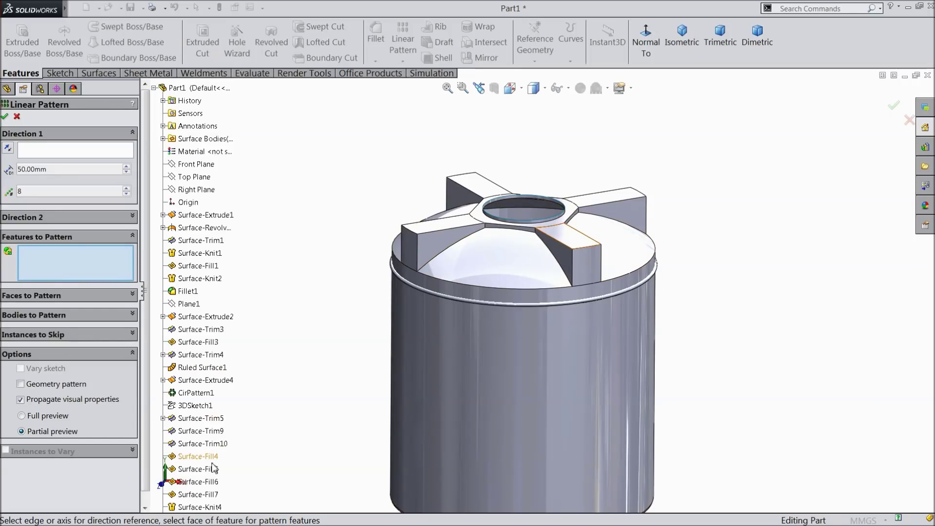
scroll(200, 487, "down", 1)
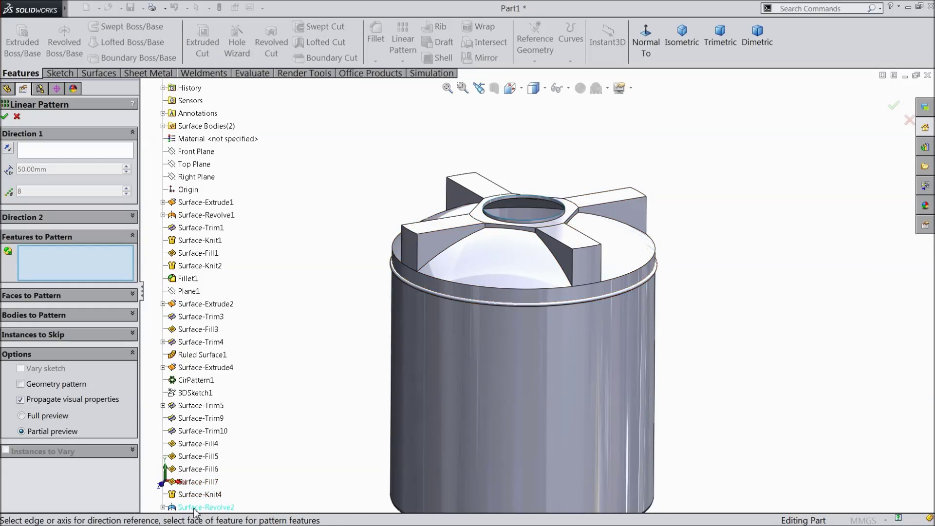
left_click(68, 315)
left_click(200, 507)
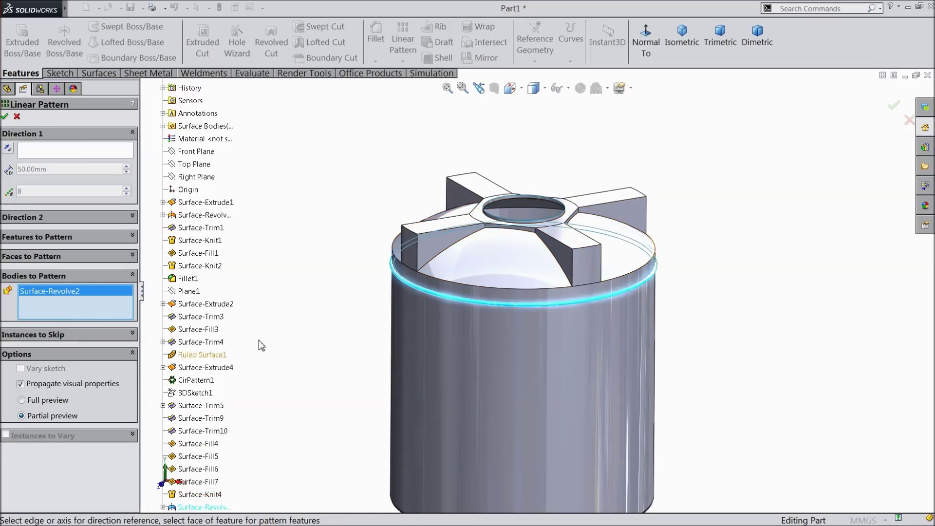
Set the pattern direction along the vertical end edge of the front rib, with a spacing of 170 mm
left_click(65, 151)
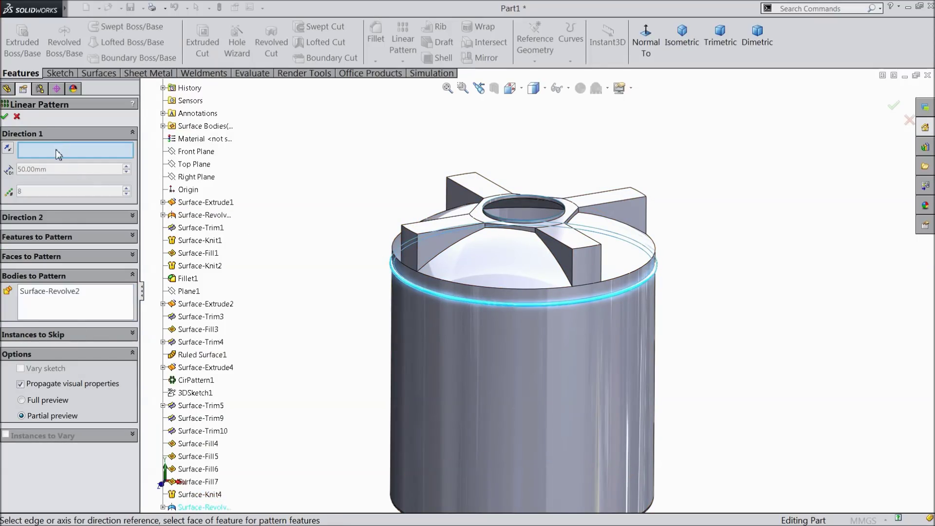
scroll(567, 262, "down", 2)
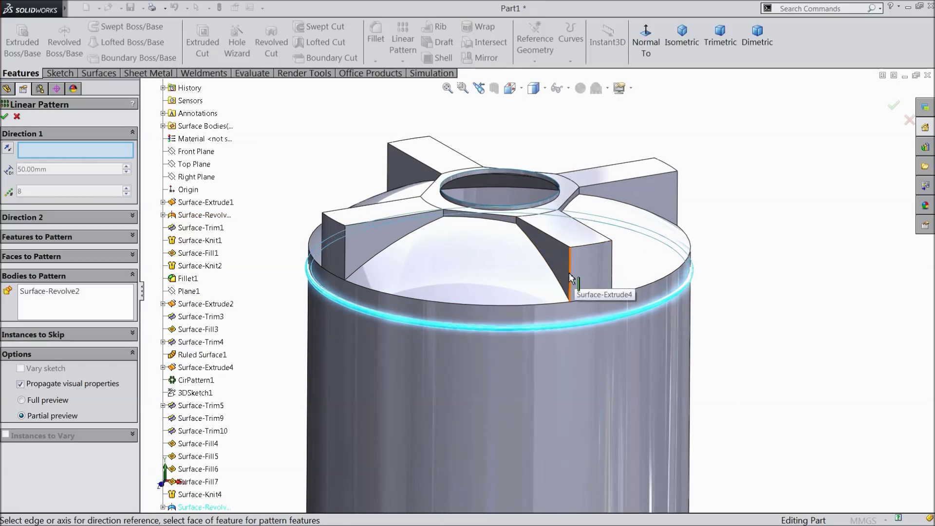
left_click(569, 275)
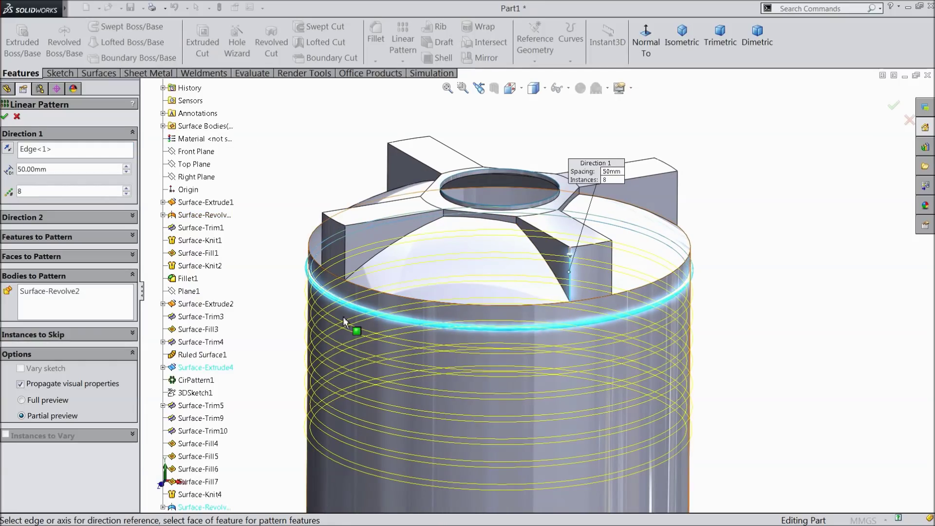
type("170")
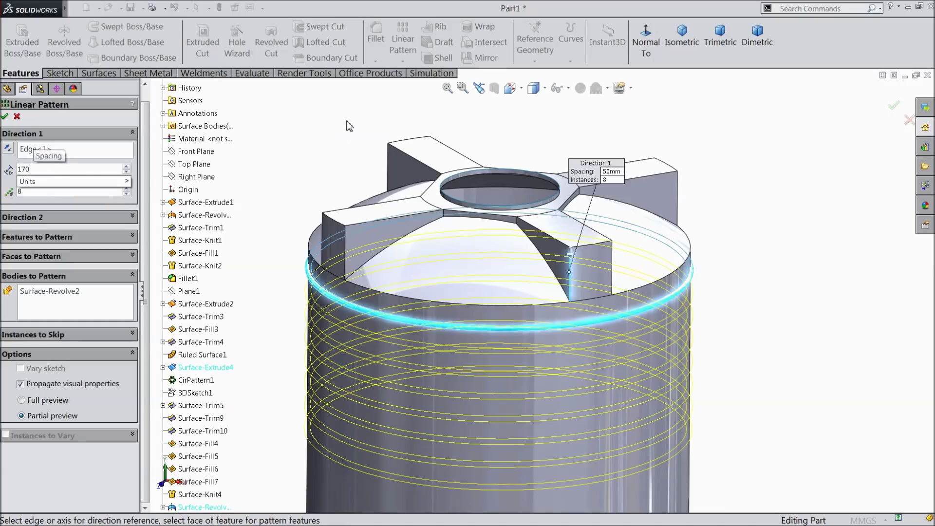
key("Return")
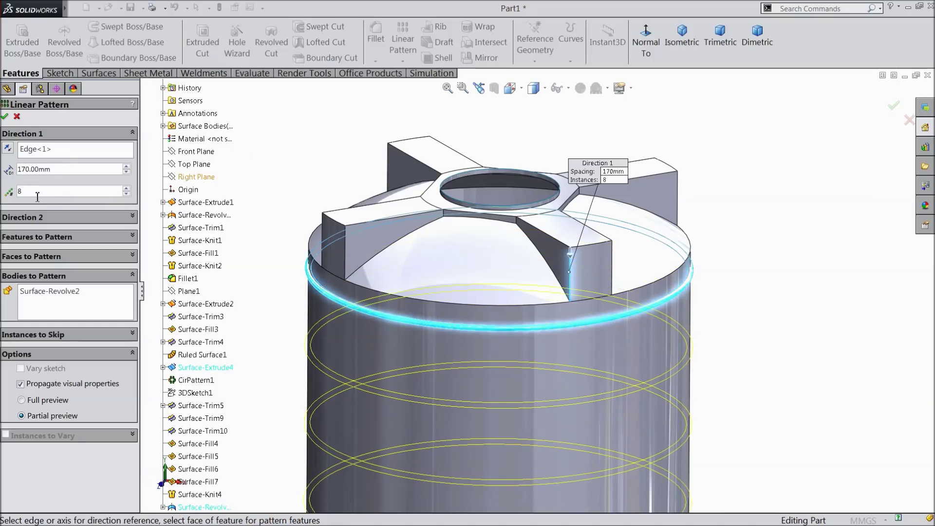
Set the linear pattern to 5 instances and create the rings down the tank wall
double_click(15, 191)
type("5")
key("z")
key("z")
scroll(540, 335, "down", 5)
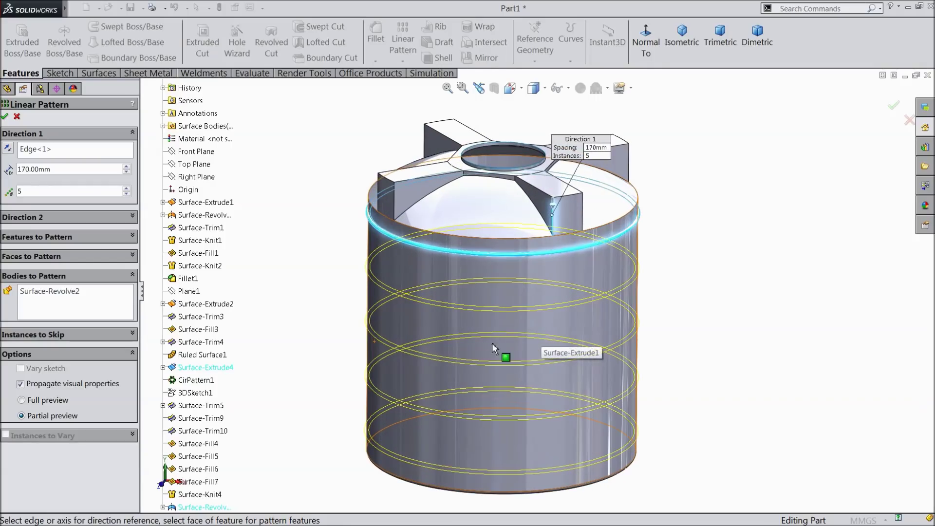
left_click(5, 117)
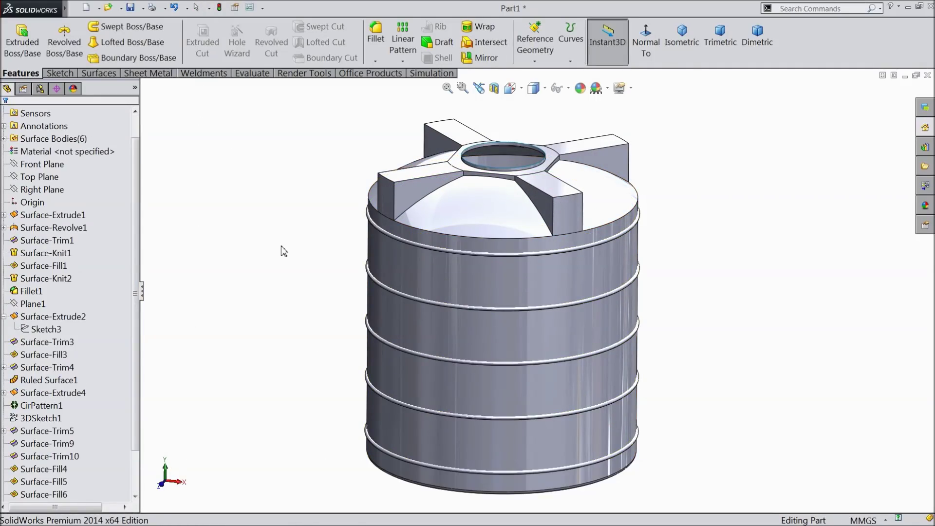
Examine the patterned rings around the tank wall and the inner side of the uppermost ring through the top opening
mouse_move(284, 252)
middle_mouse_down()
mouse_move(279, 213)
mouse_move(280, 242)
middle_mouse_up()
scroll(487, 300, "down", 4)
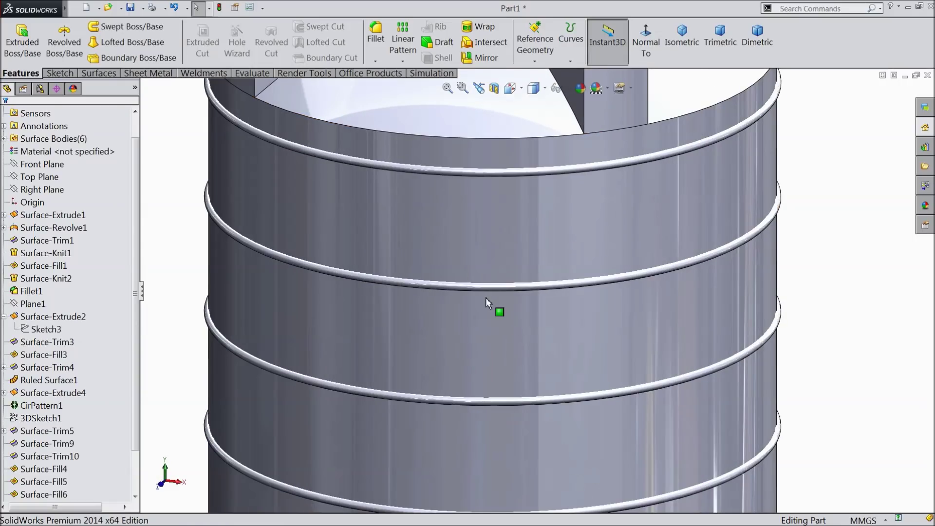
scroll(486, 300, "up", 6)
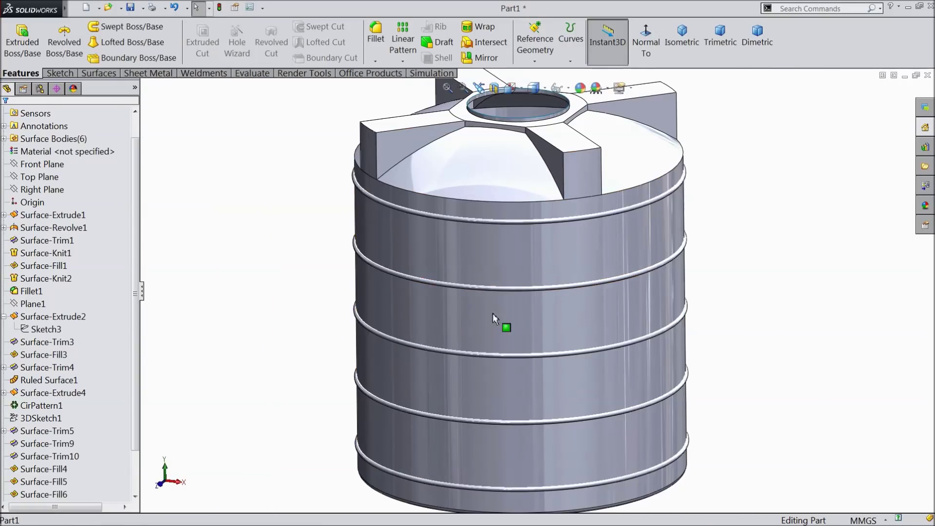
middle_click_drag(492, 316, 533, 322)
scroll(501, 341, "up", 2)
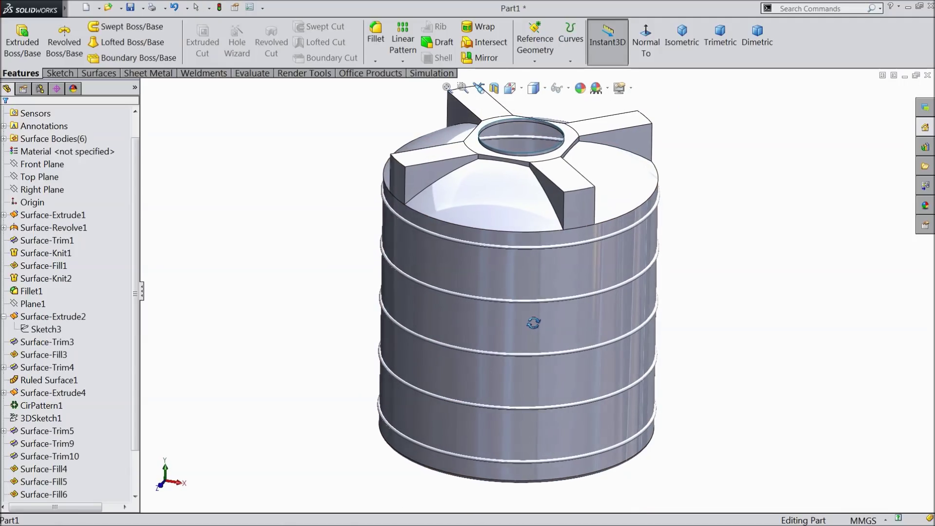
scroll(554, 249, "down", 2)
middle_click_drag(541, 265, 521, 299)
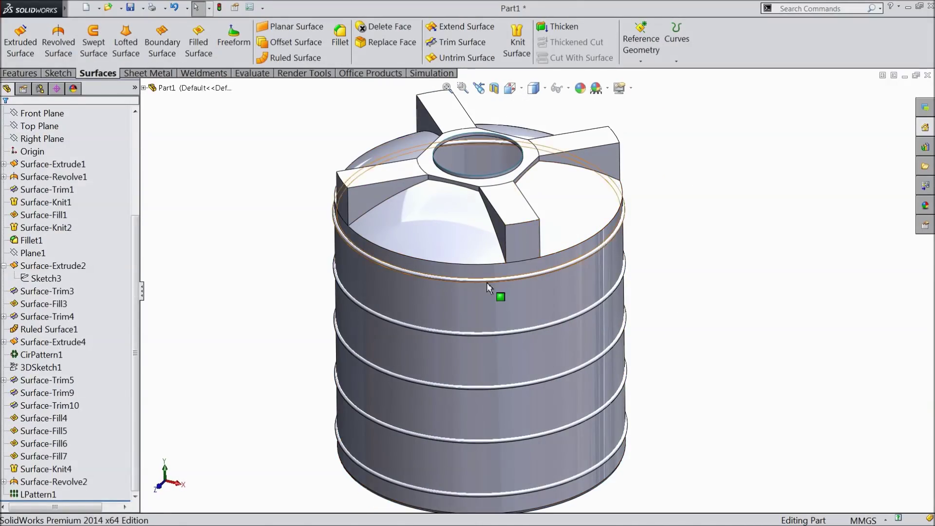
scroll(482, 280, "down", 2)
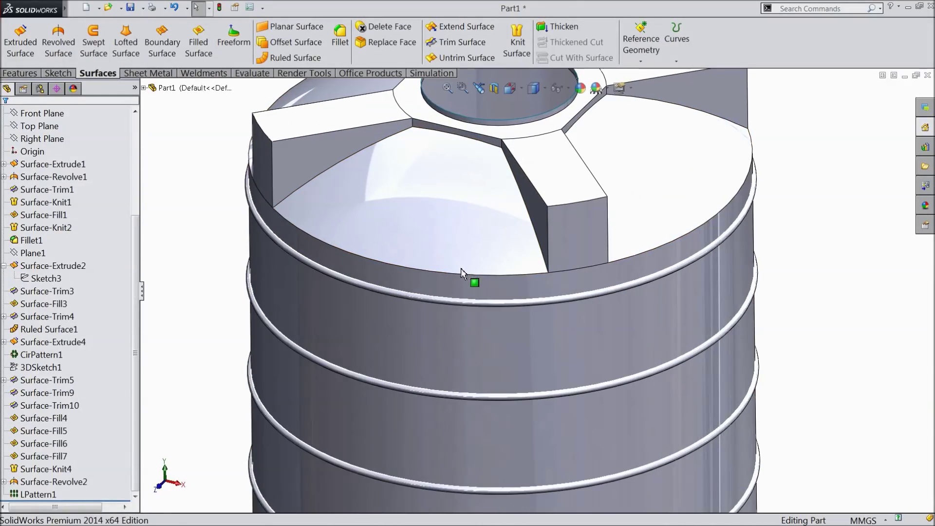
scroll(462, 273, "up", 2)
left_click(452, 307)
scroll(475, 409, "up", 3)
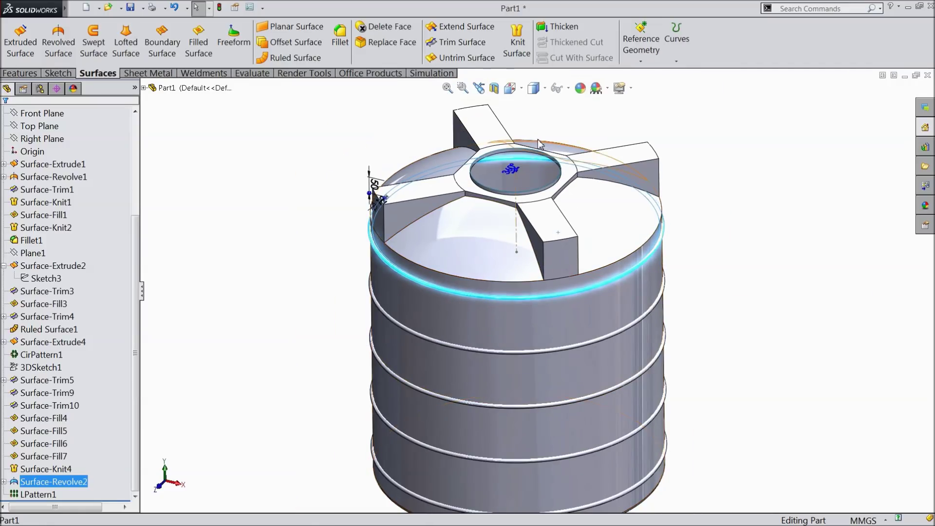
left_click(554, 138)
scroll(481, 225, "down", 5)
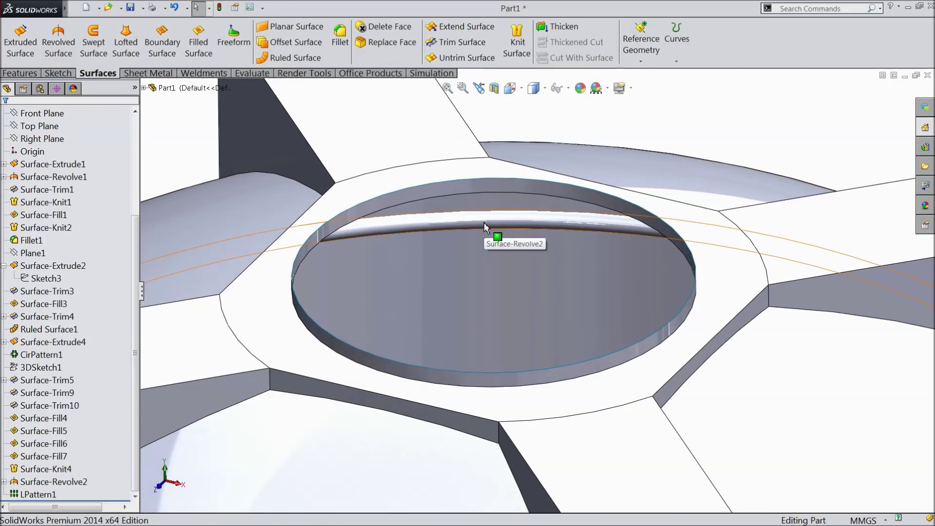
scroll(483, 222, "up", 3)
scroll(464, 248, "down", 3)
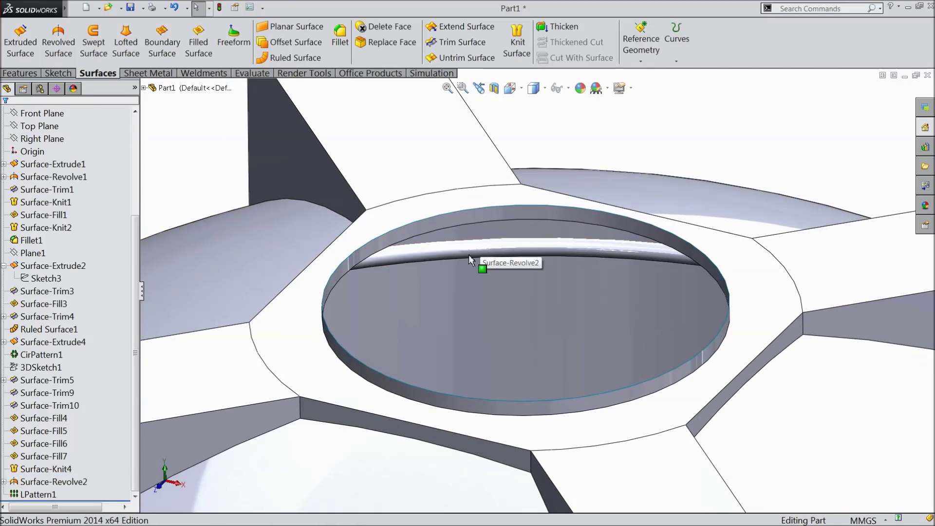
scroll(469, 248, "up", 8)
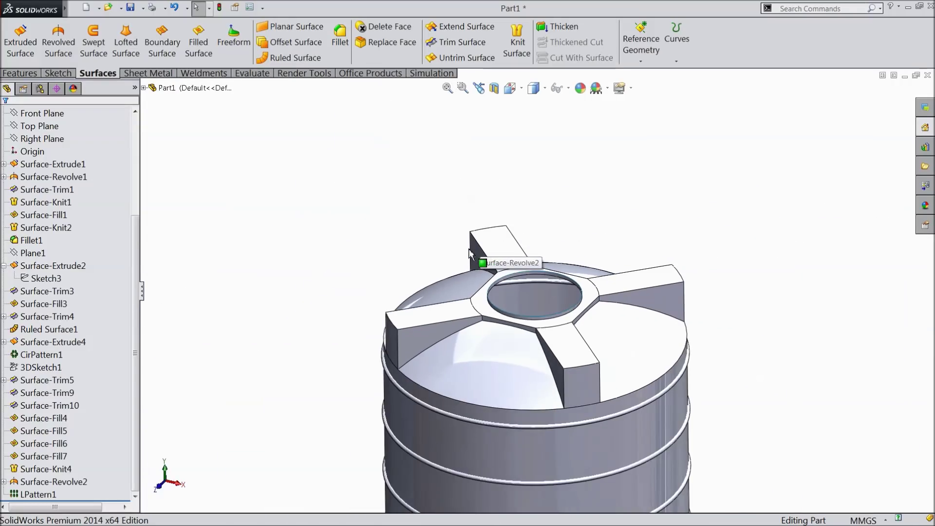
scroll(547, 362, "down", 2)
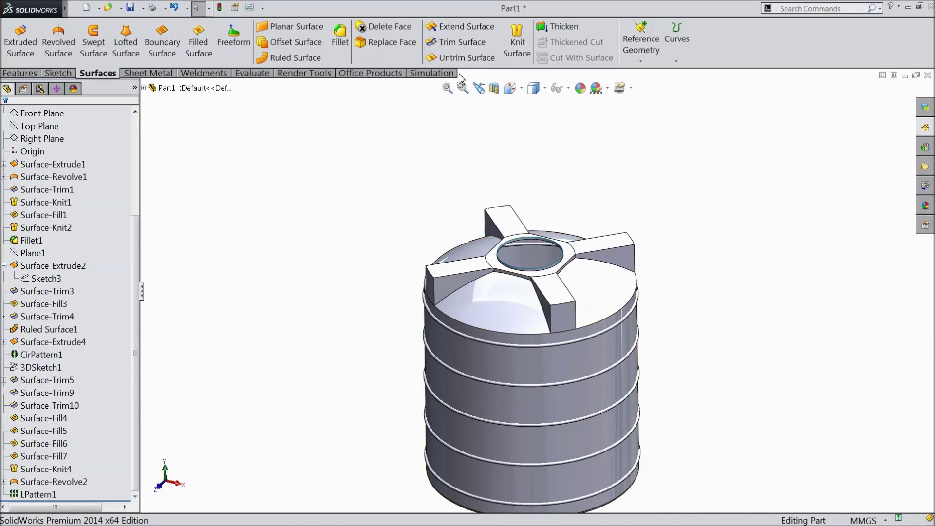
Start a mutual Trim Surface with the knitted tank body and the uppermost ring as the trimming surfaces
left_click(456, 44)
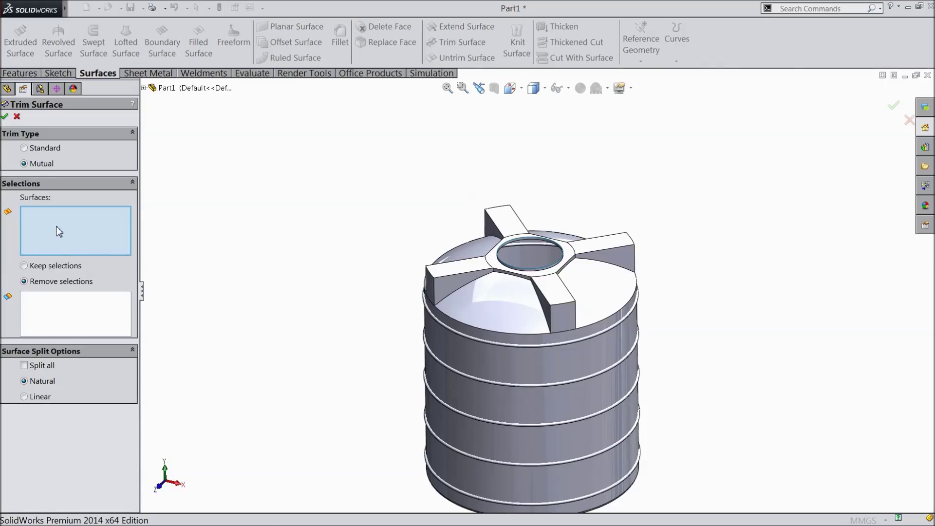
left_click(144, 88)
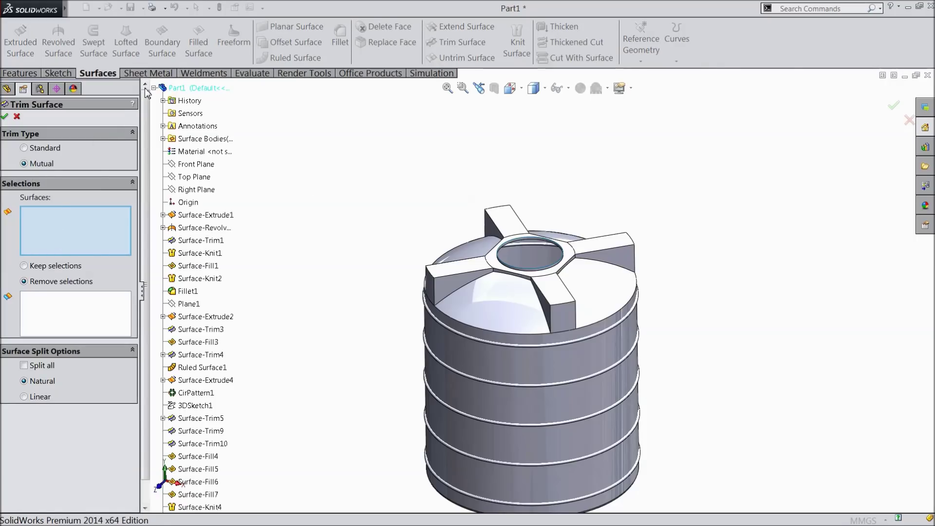
left_click(200, 507)
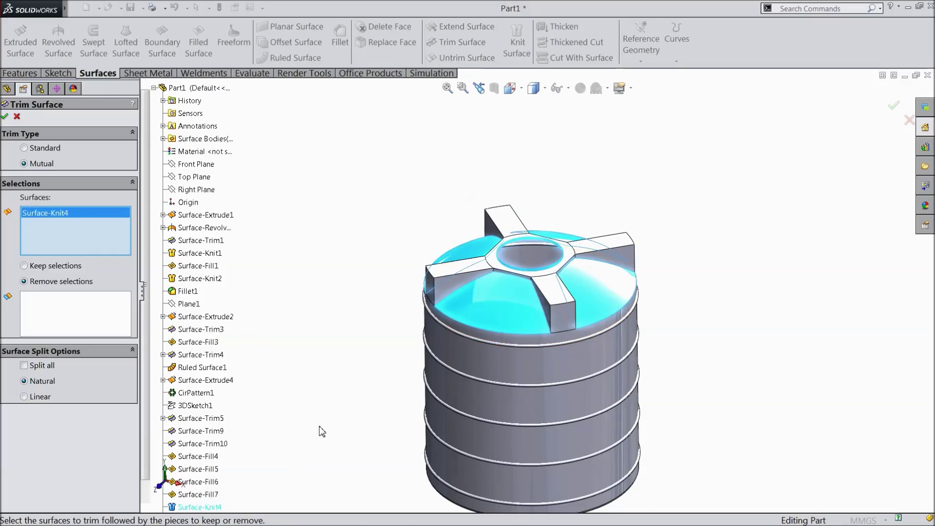
middle_click_drag(326, 427, 330, 417)
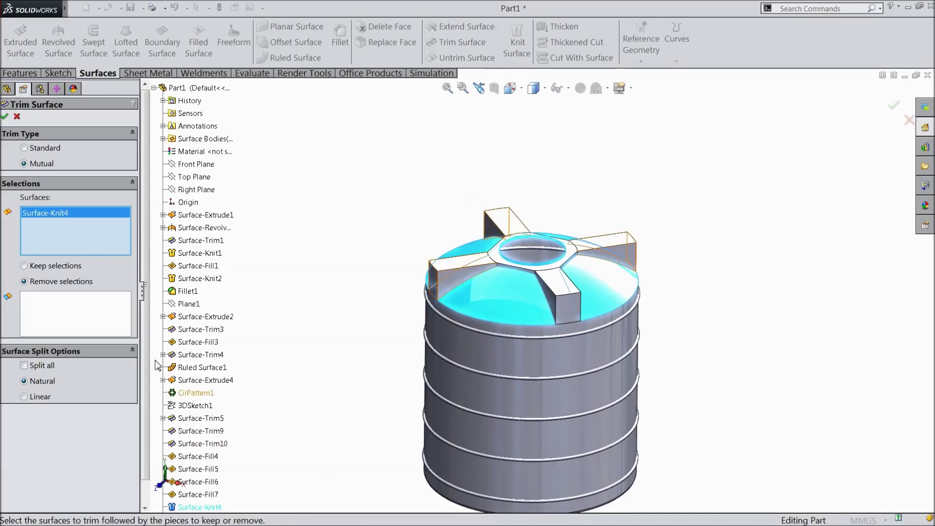
scroll(541, 379, "down", 3)
scroll(580, 341, "up", 3)
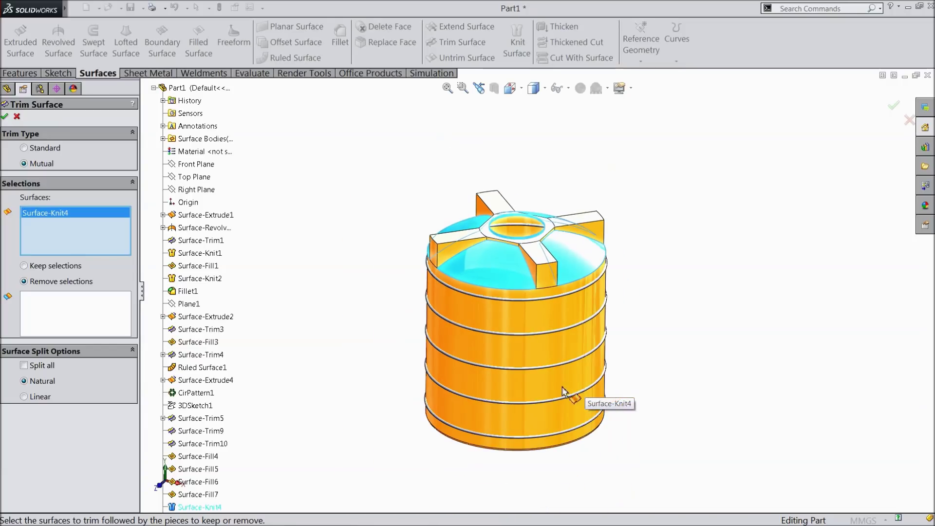
scroll(523, 326, "down", 3)
left_click(506, 258)
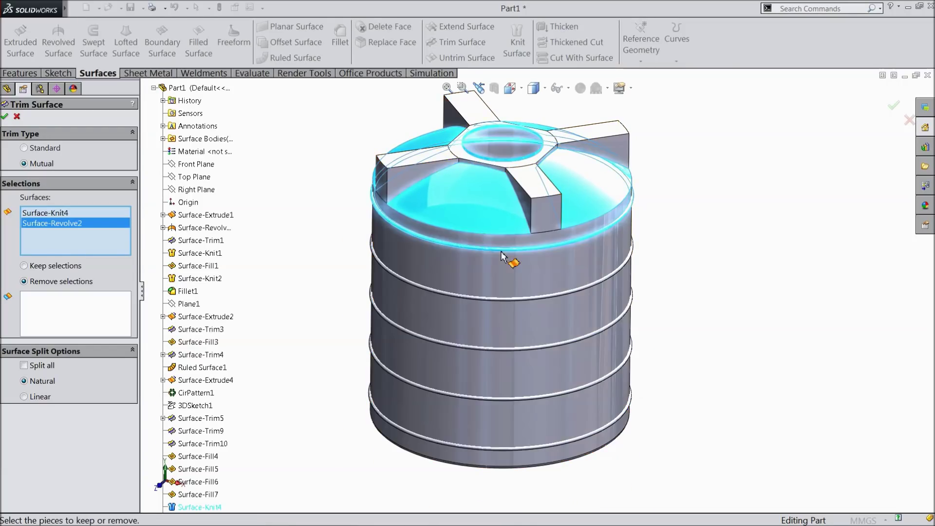
Add the four patterned rings to the surfaces of the mutual trim
scroll(503, 310, "down", 3)
left_click(504, 383)
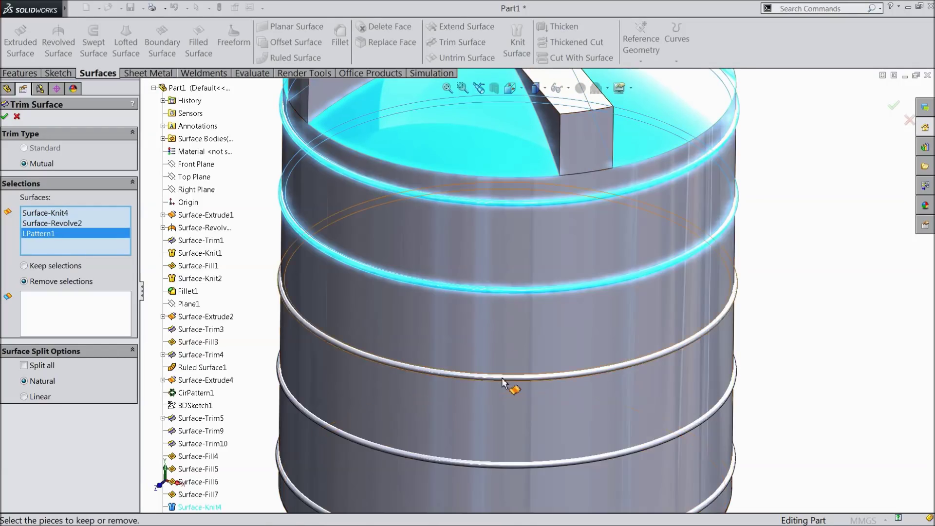
left_click(502, 380)
left_click(537, 469)
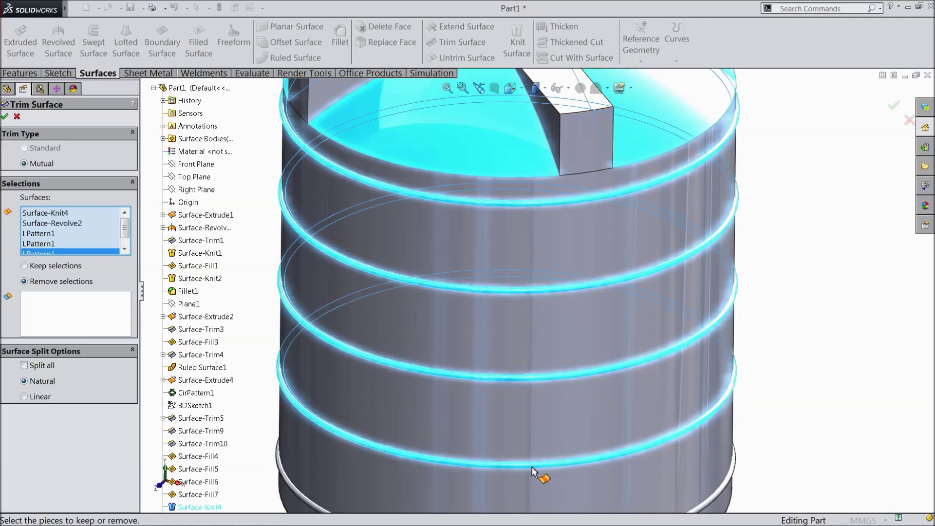
scroll(535, 468, "up", 4)
scroll(531, 458, "down", 3)
left_click(526, 416)
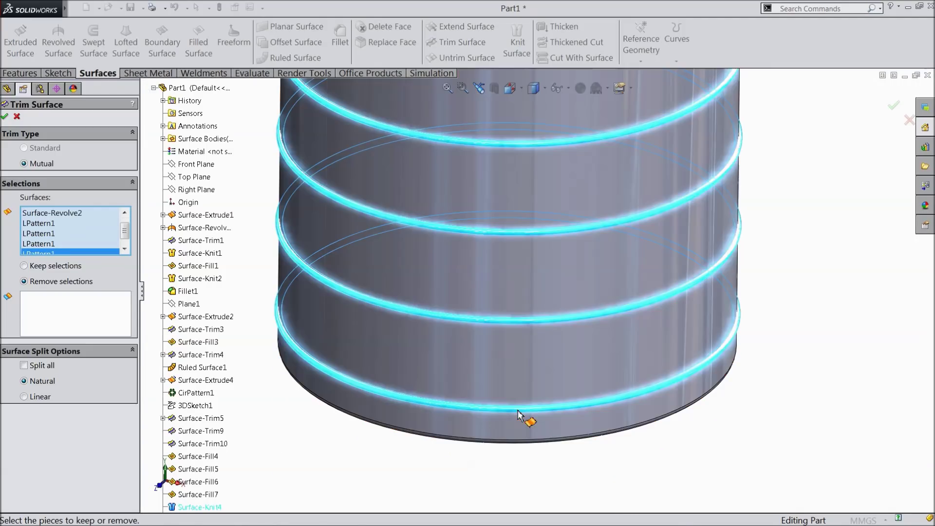
Mark the inner portions of the uppermost ring and the second ring inside the tank as pieces to remove in the mutual trim
scroll(390, 374, "up", 5)
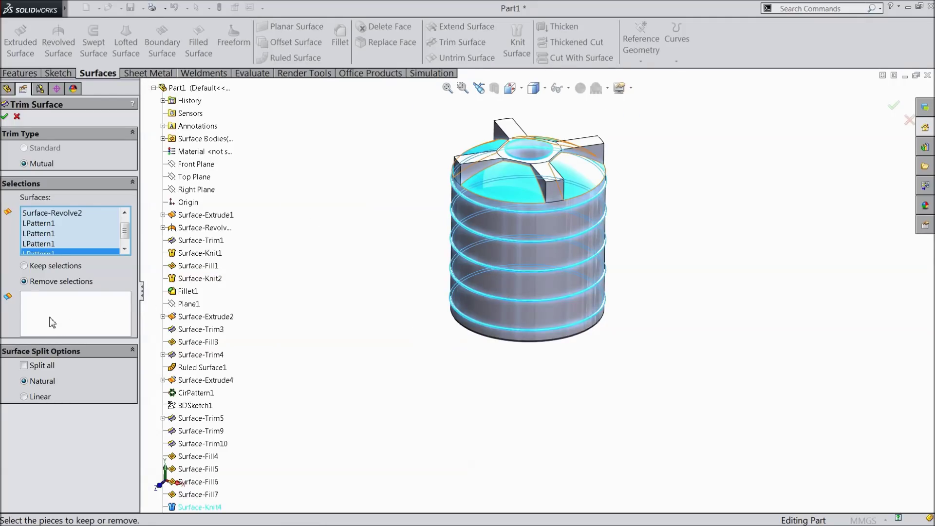
left_click(54, 306)
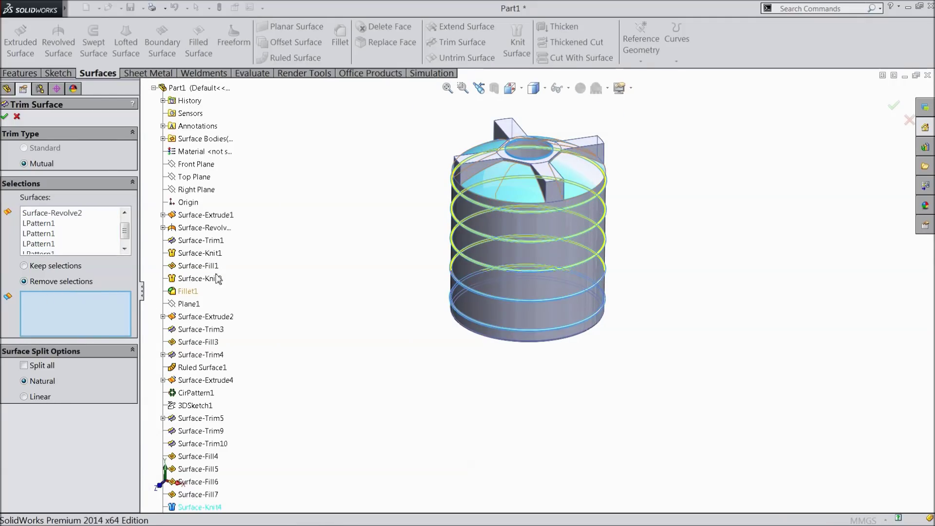
middle_click_drag(370, 171, 370, 163)
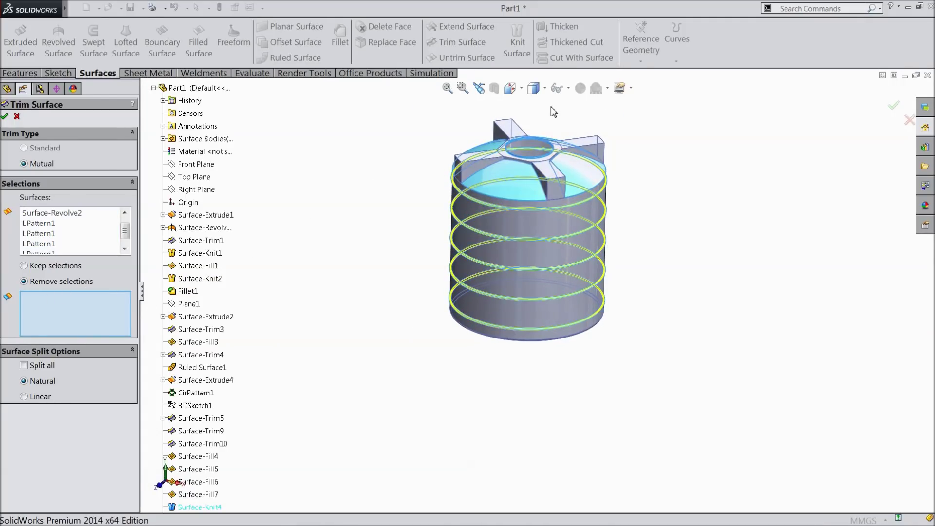
scroll(528, 171, "down", 5)
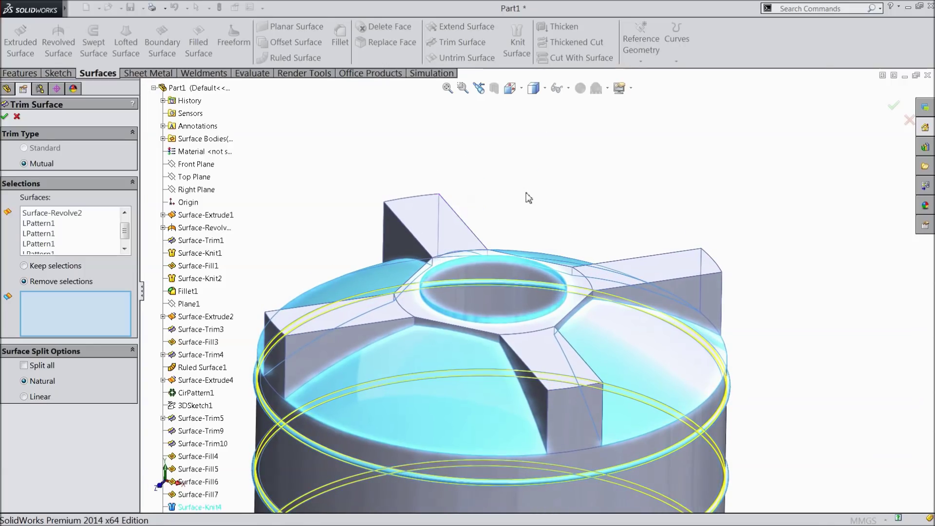
scroll(527, 172, "down", 3)
left_click(459, 367)
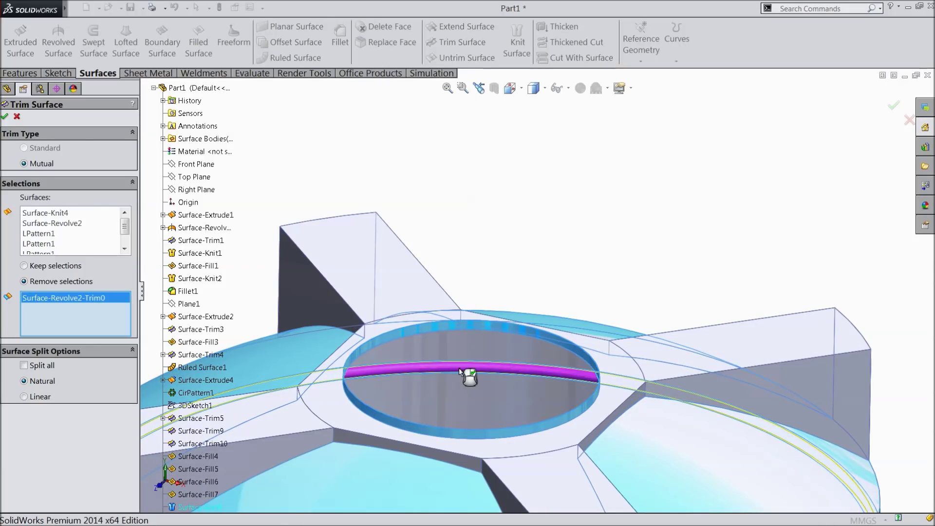
scroll(615, 246, "up", 5)
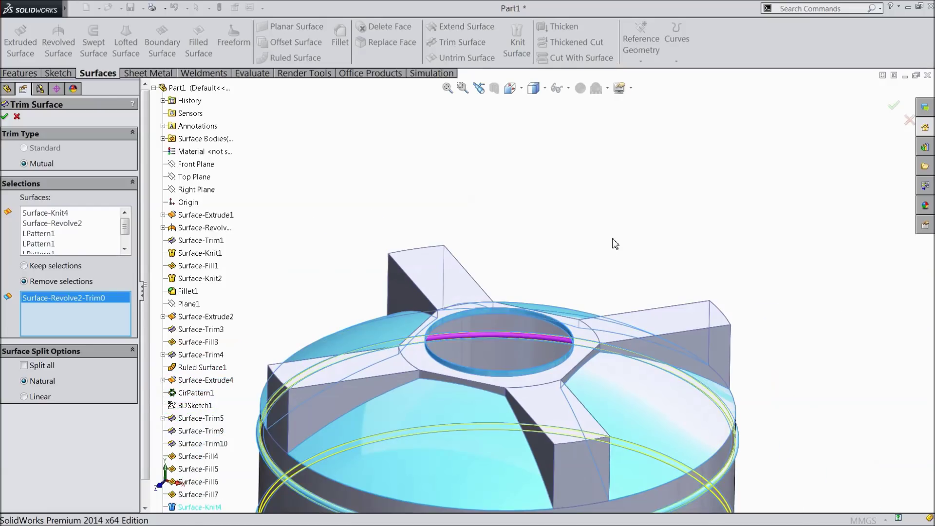
middle_click_drag(616, 246, 614, 275)
scroll(495, 390, "down", 5)
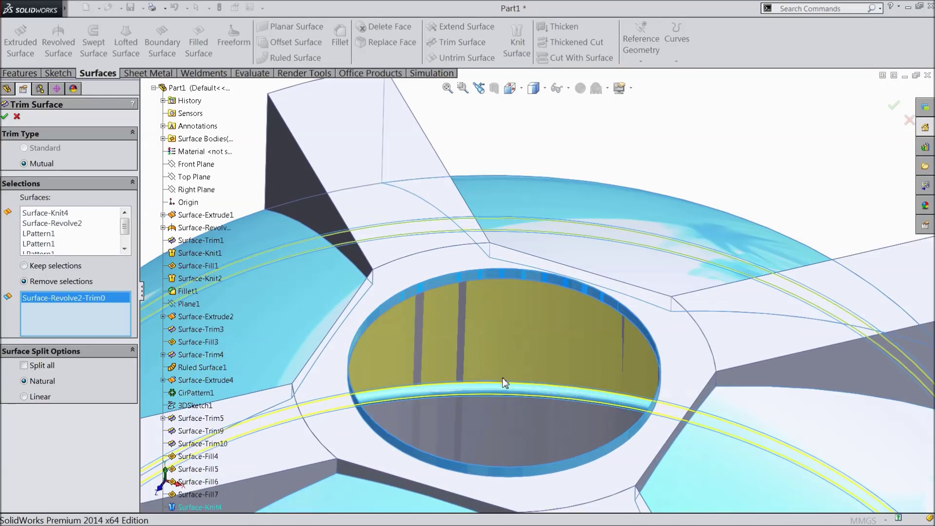
left_click(486, 376)
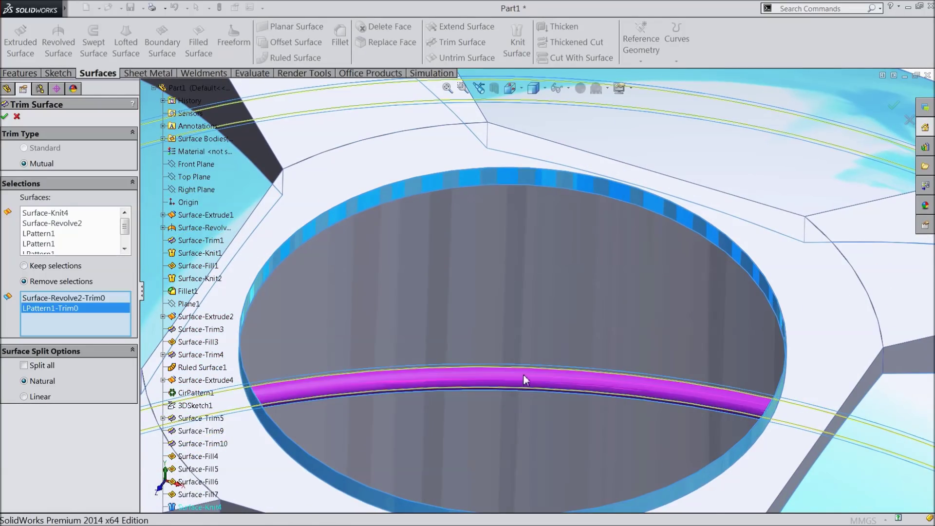
Add the inner portions of the third and fourth rings to the pieces to remove
scroll(485, 376, "up", 5)
middle_click_drag(588, 245, 621, 204)
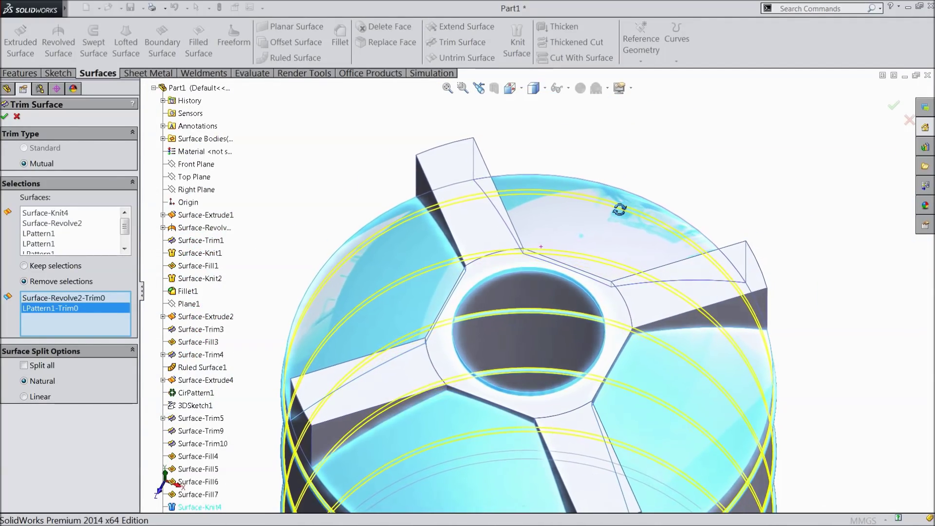
scroll(528, 323, "down", 5)
left_click(507, 297)
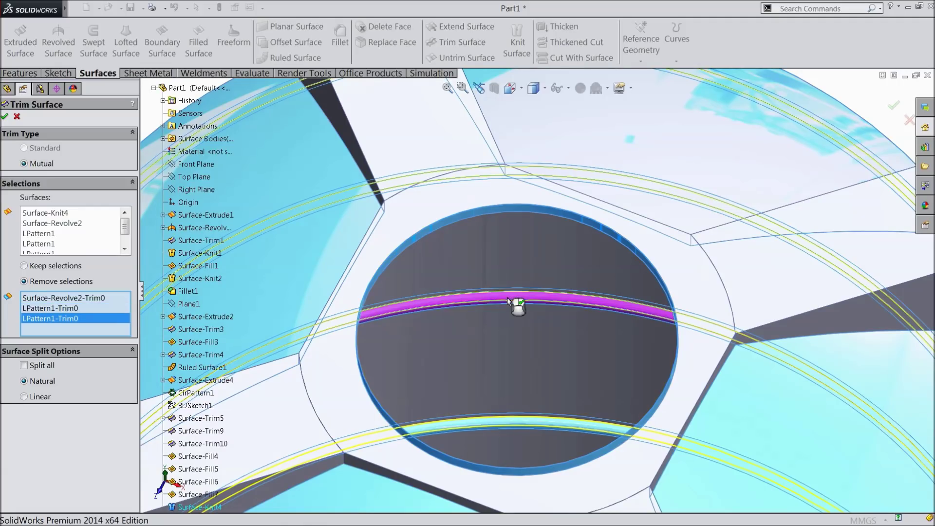
left_click(519, 423)
Add the lowest ring's inner portion to the pieces to remove and apply the mutual trim
scroll(589, 321, "up", 5)
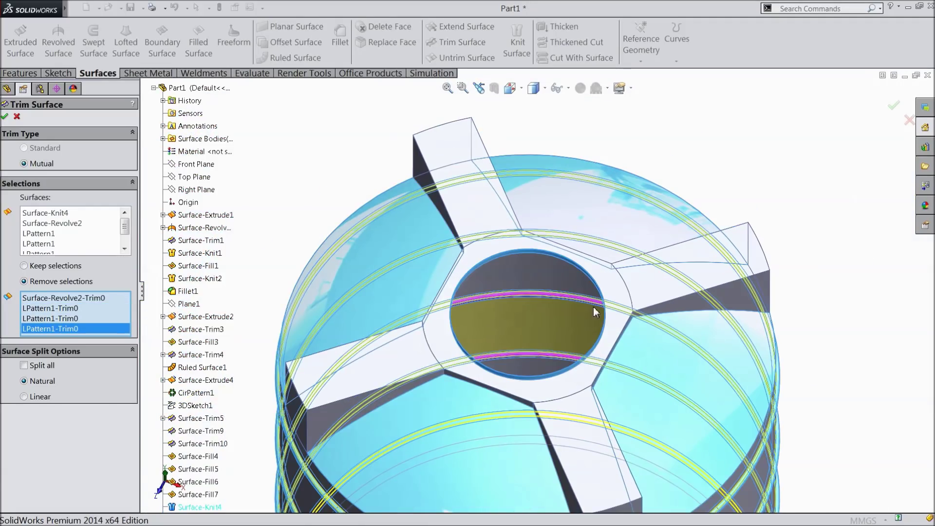
middle_click_drag(589, 320, 679, 161)
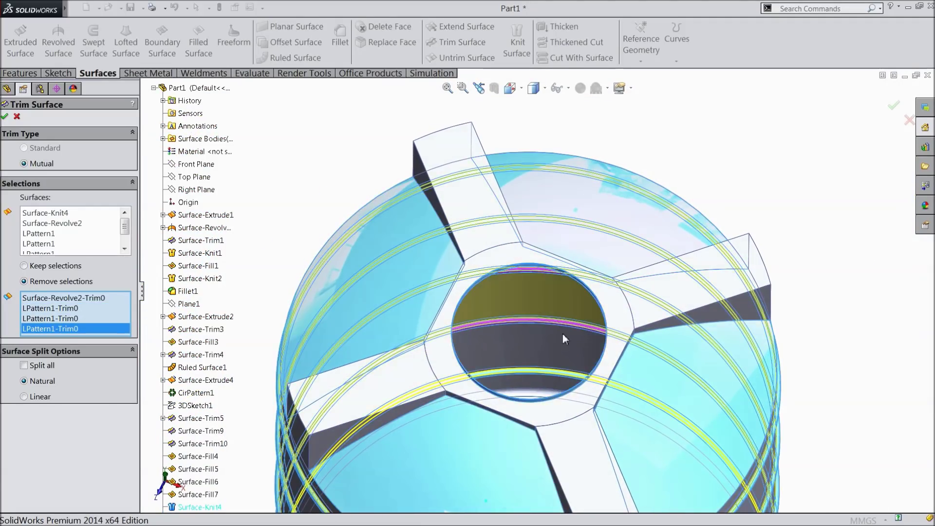
scroll(545, 365, "down", 3)
left_click(522, 376)
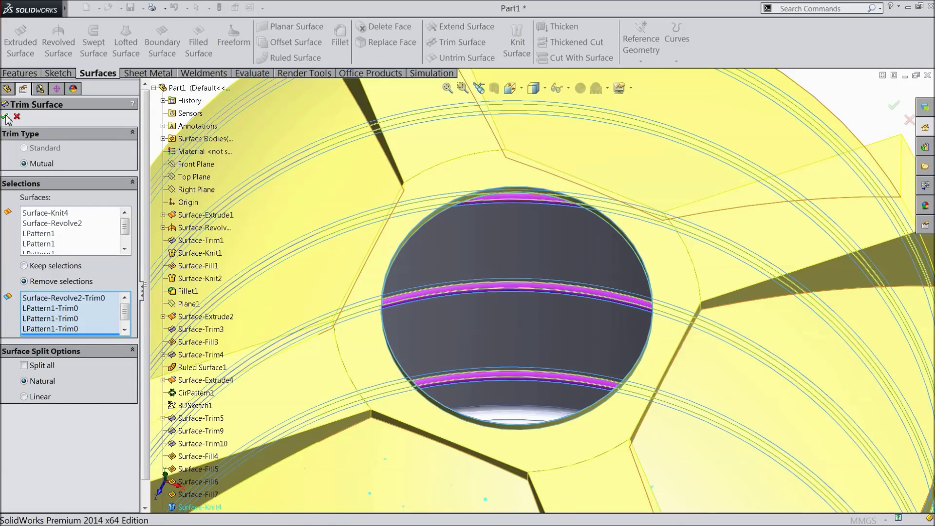
key("Return")
Examine the trimmed rings on the outside of the tank wall and the tank's interior through the top opening
scroll(516, 319, "up", 5)
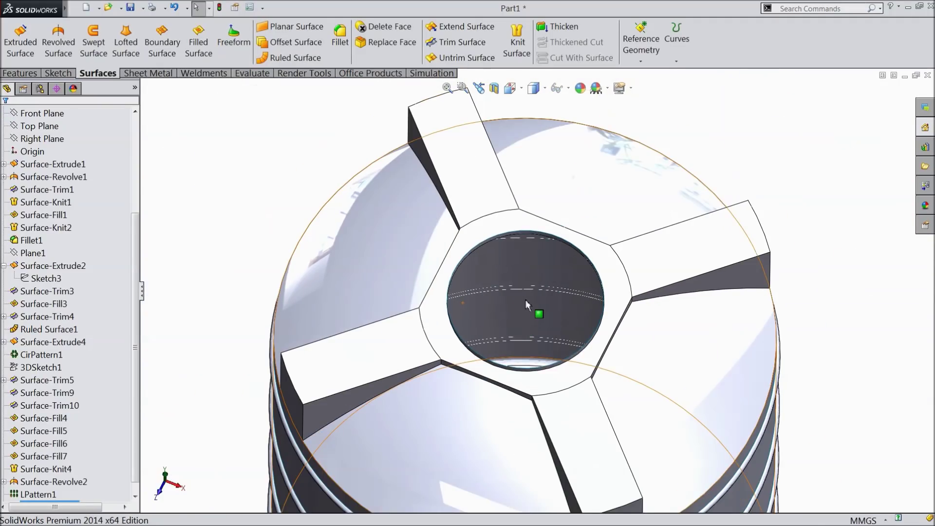
middle_click_drag(525, 299, 526, 251)
scroll(527, 250, "up", 2)
scroll(527, 199, "down", 4)
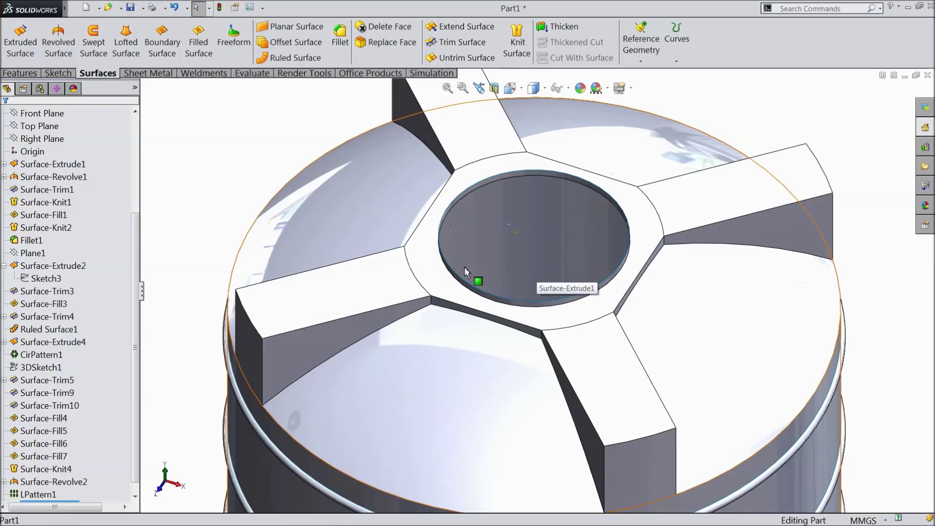
scroll(463, 267, "up", 1)
scroll(516, 231, "up", 2)
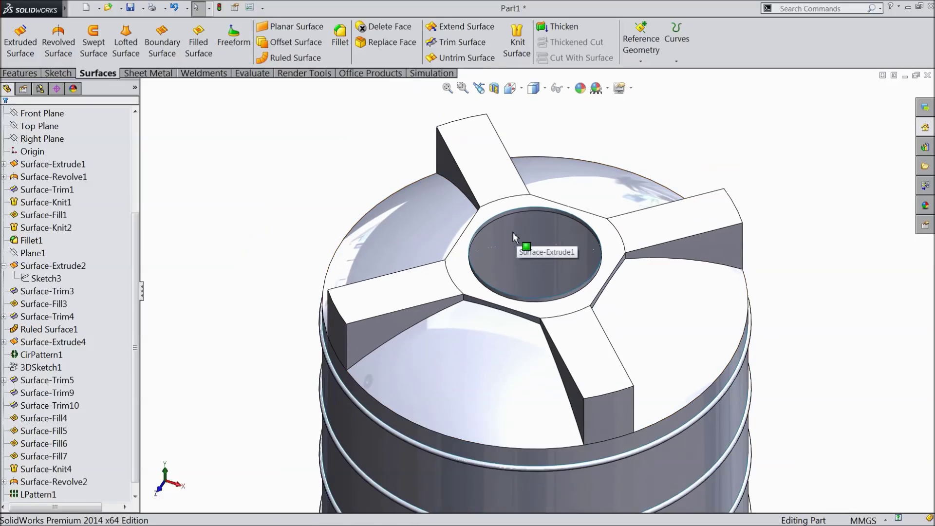
scroll(429, 428, "down", 5)
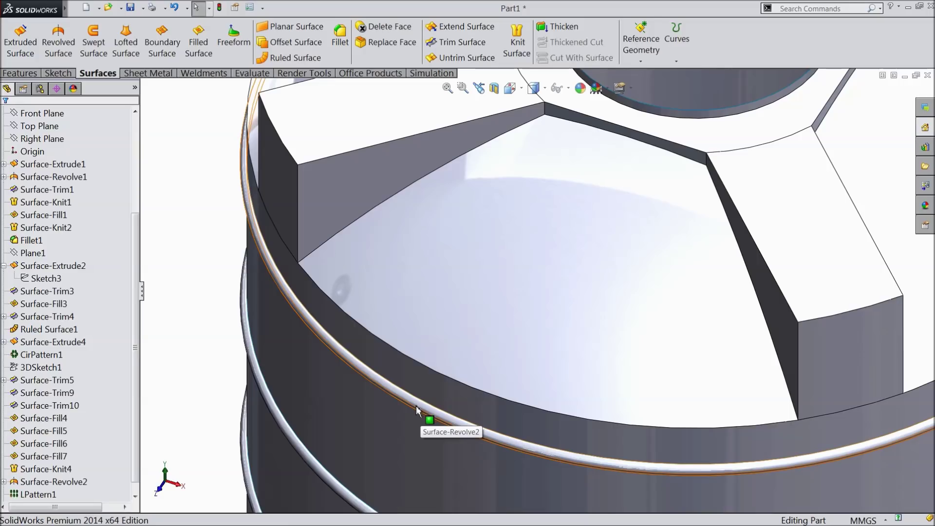
scroll(424, 402, "up", 5)
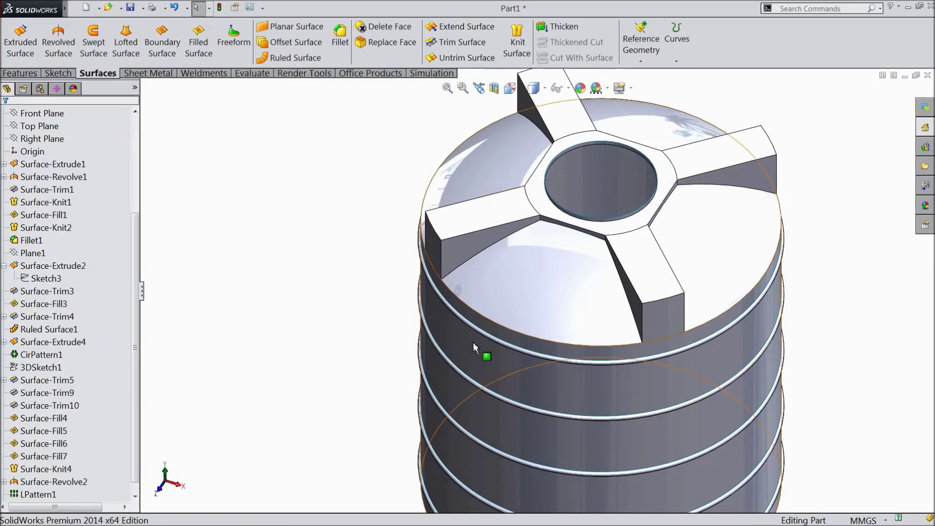
scroll(487, 340, "up", 2)
middle_click_drag(581, 338, 600, 313)
scroll(665, 324, "down", 2)
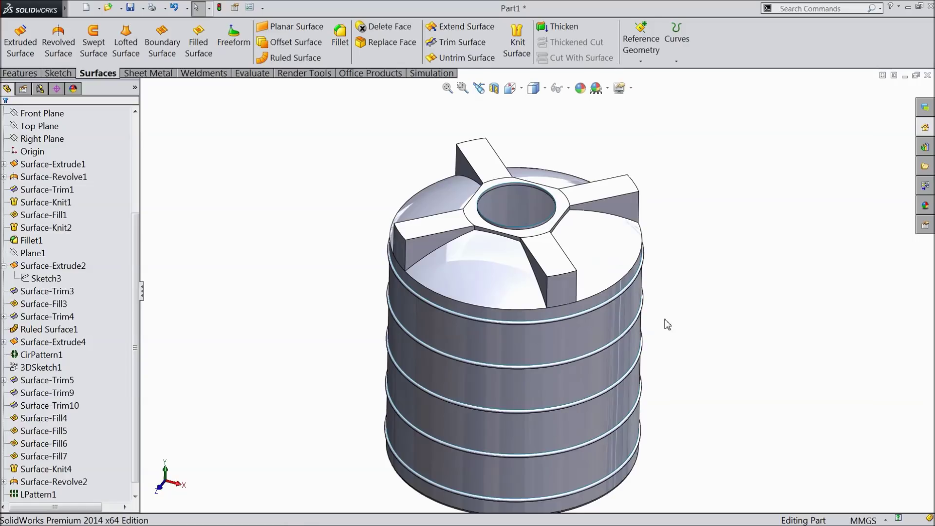
scroll(684, 374, "up", 1)
scroll(639, 358, "down", 2)
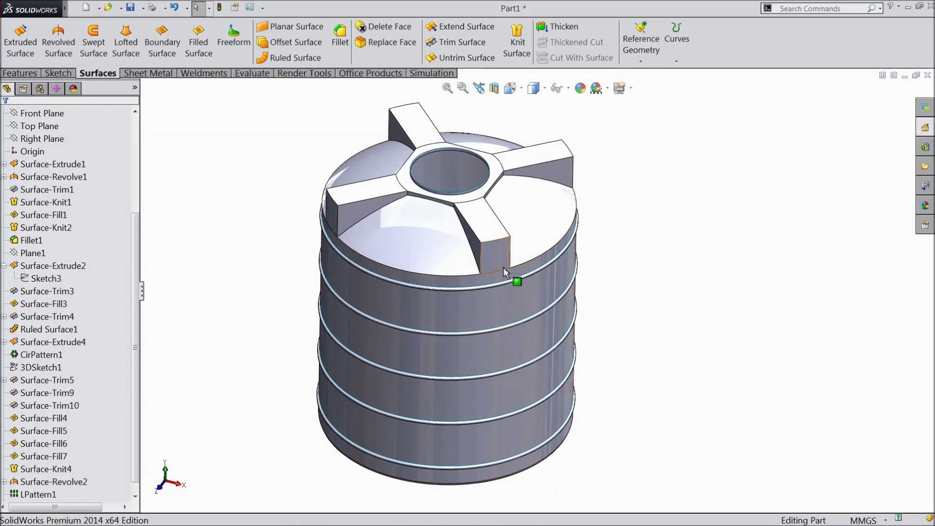
Start another mutual Trim Surface with the knitted tank body Surface-Knit4 and the five trimmed rings as the trimming surfaces
left_click(460, 41)
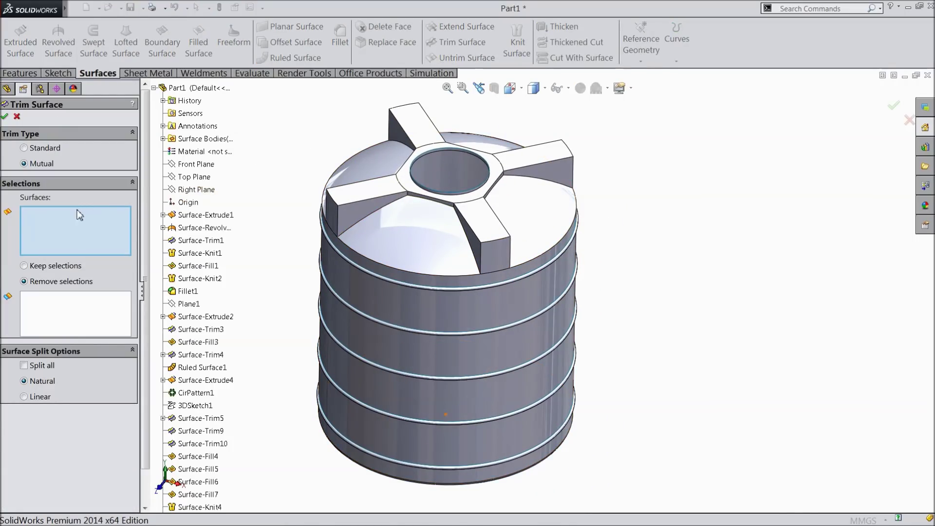
left_click(205, 509)
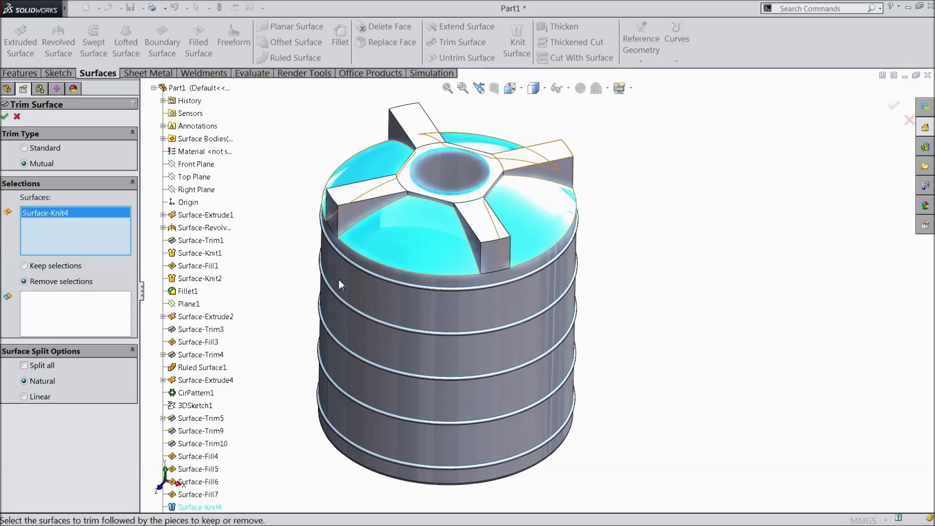
left_click(445, 294)
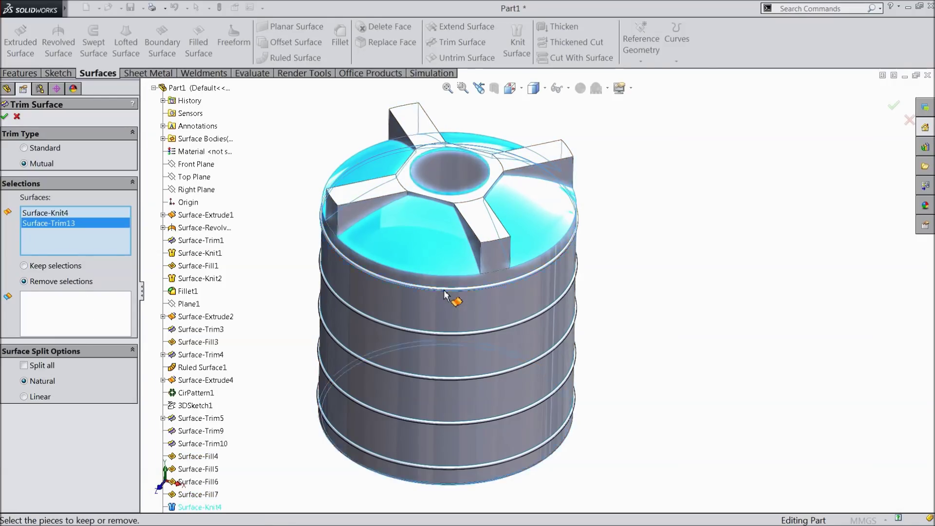
left_click(445, 340)
left_click(445, 388)
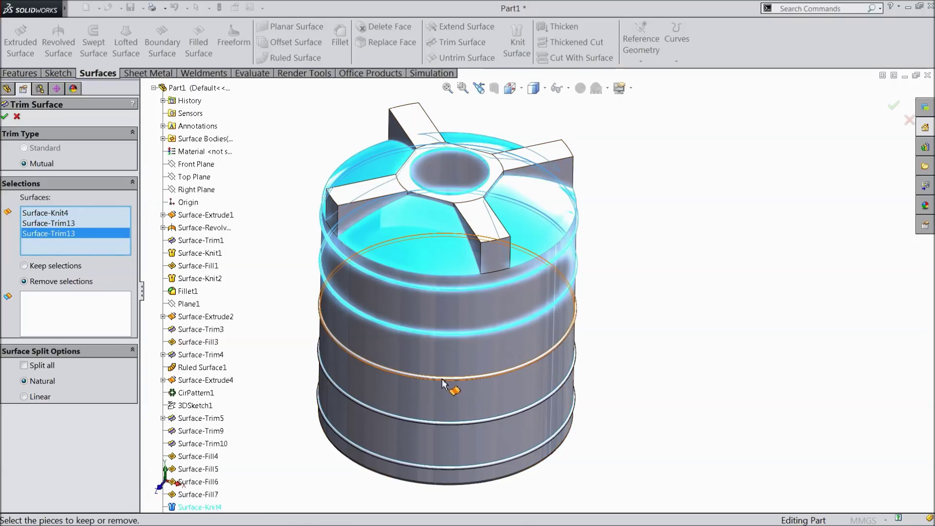
left_click(442, 427)
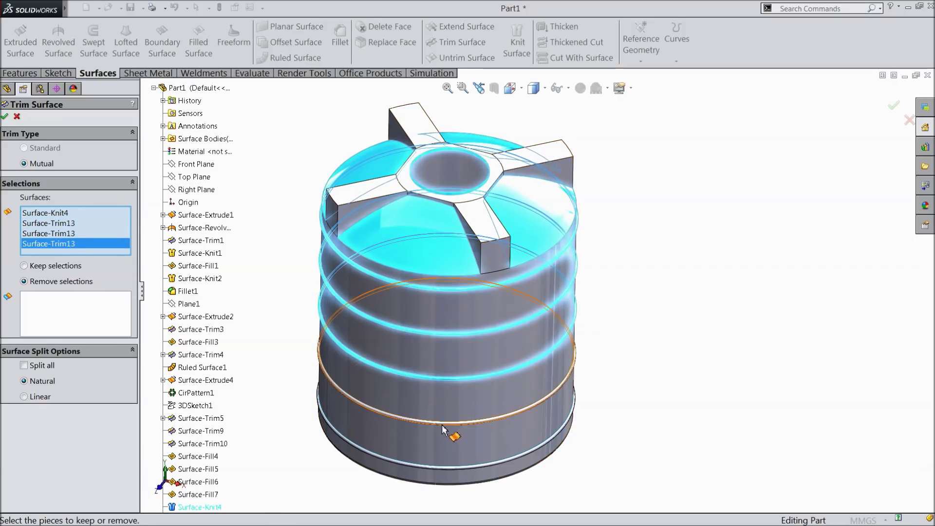
left_click(445, 476)
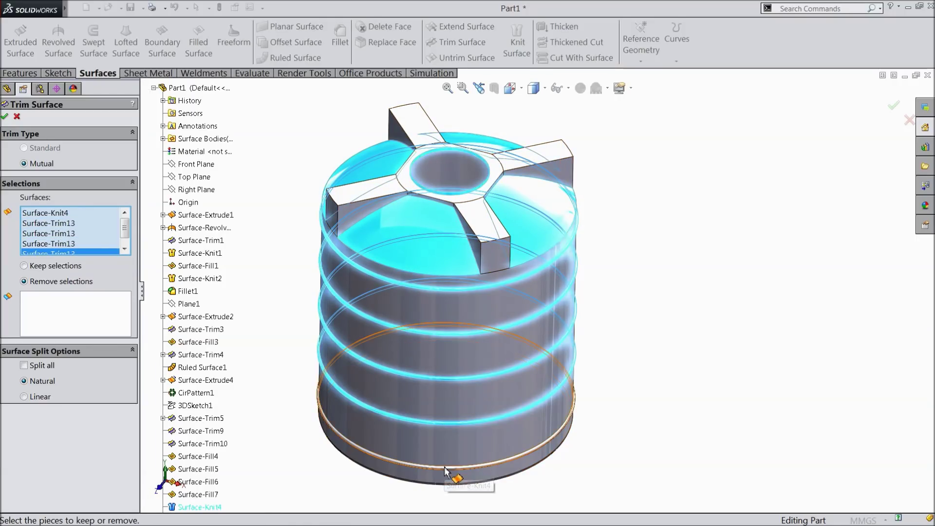
Mark the tank wall strips behind the uppermost ring and the second ring as pieces to remove
left_click(74, 317)
scroll(501, 158, "down", 5)
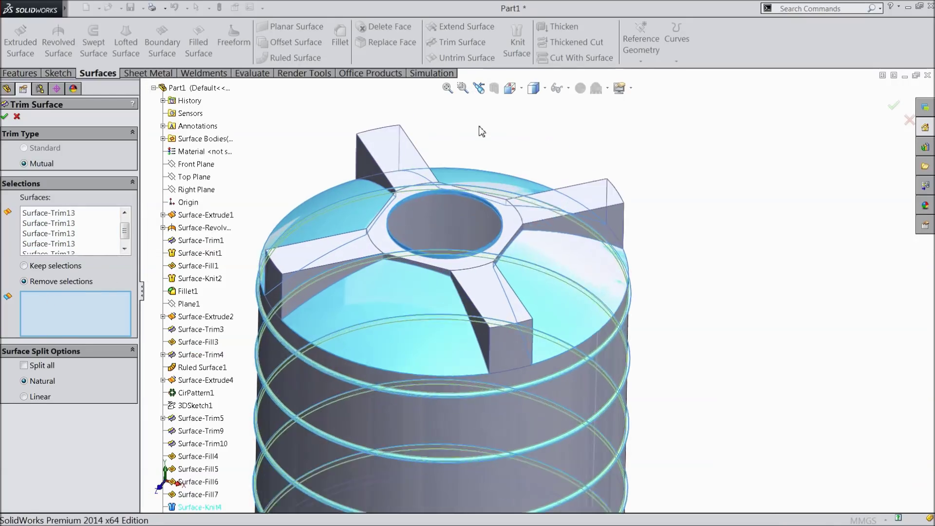
middle_click_drag(501, 159, 503, 135)
scroll(504, 135, "down", 5)
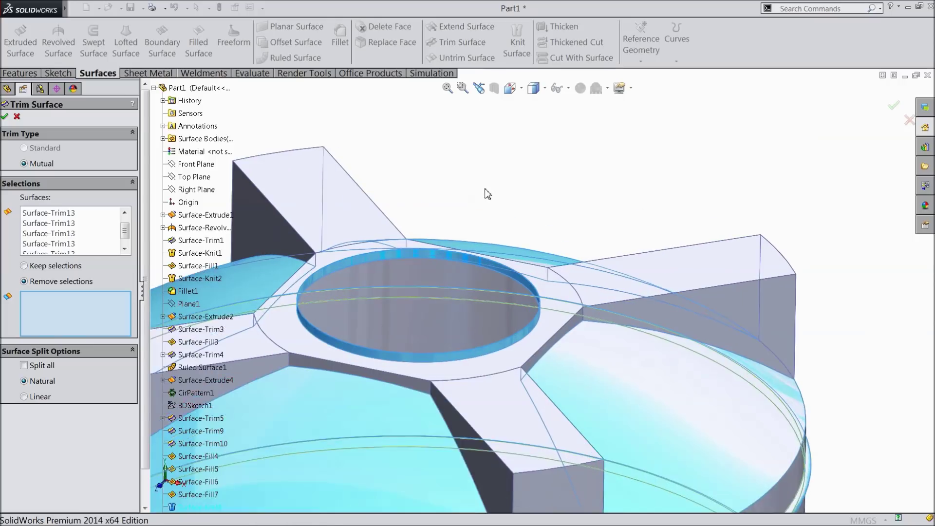
left_click(414, 323)
scroll(472, 279, "up", 5)
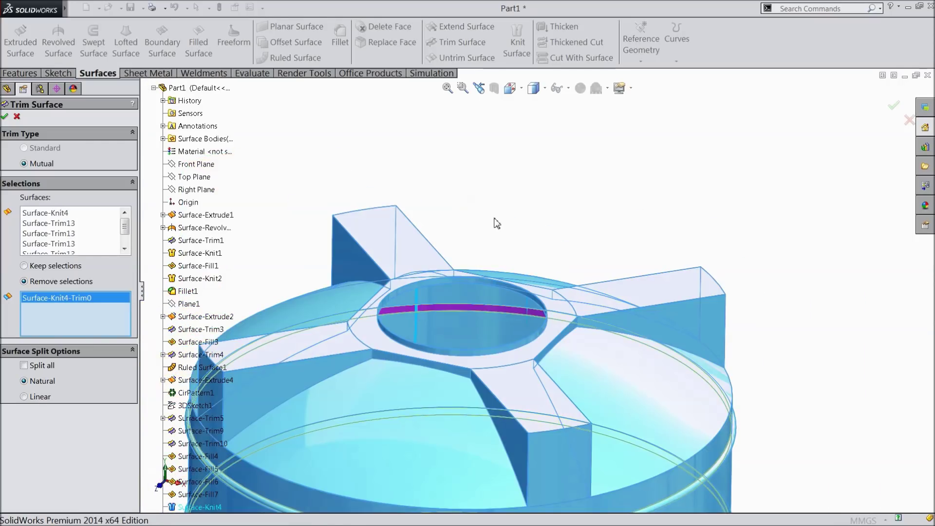
middle_click_drag(496, 223, 492, 250)
scroll(445, 357, "down", 5)
left_click(445, 358)
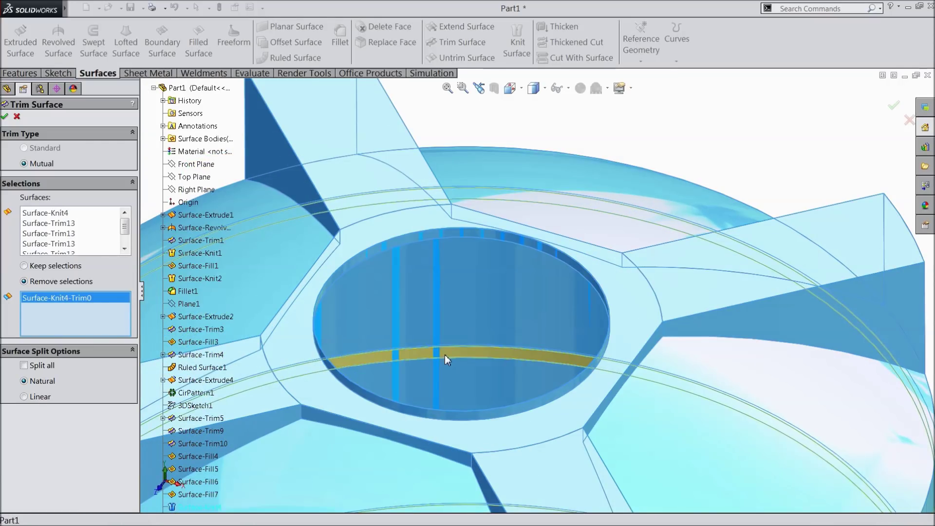
Add the tank wall strips behind the third and fourth rings to the pieces to remove
scroll(467, 344, "up", 5)
middle_click_drag(563, 194, 535, 313)
scroll(521, 328, "down", 5)
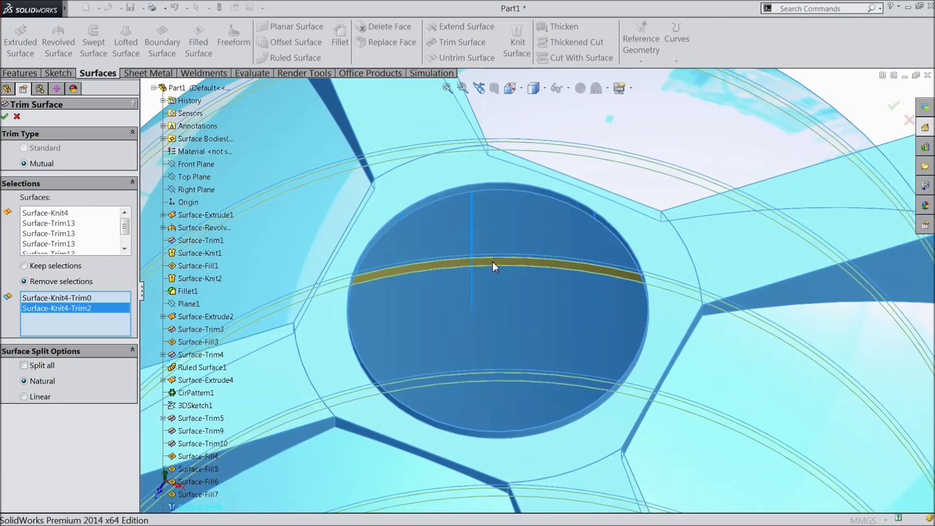
left_click(493, 262)
left_click(502, 378)
Add the tank wall strip behind the lowest ring to the pieces to remove and apply the trim
scroll(503, 378, "up", 5)
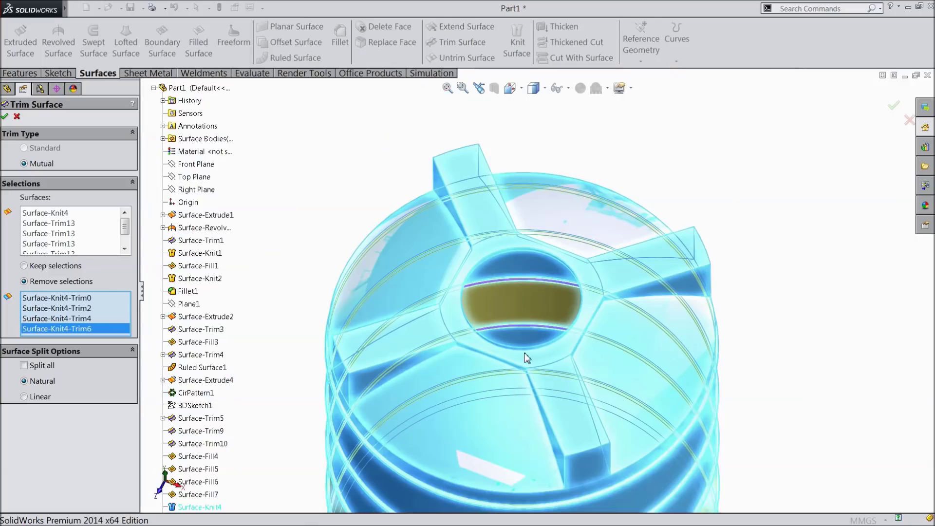
middle_click_drag(503, 379, 536, 330)
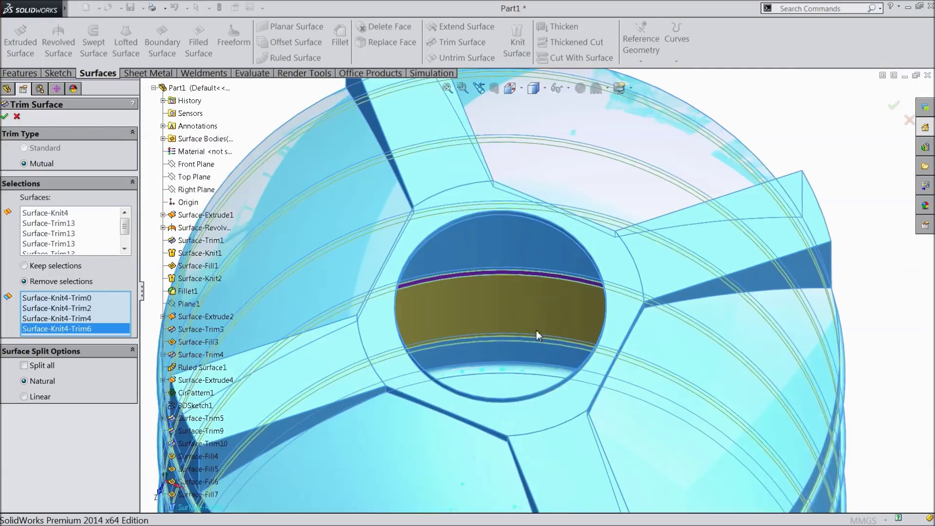
scroll(505, 339, "down", 3)
left_click(505, 341)
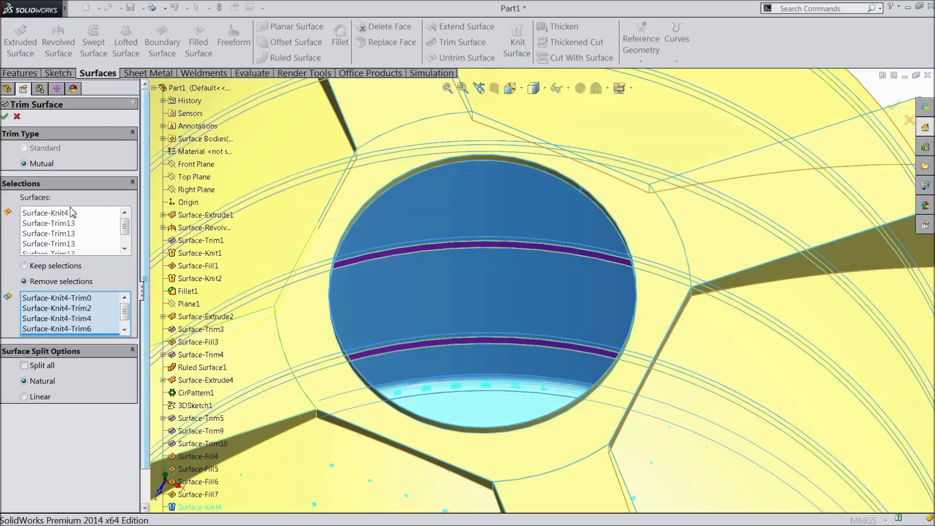
key("Return")
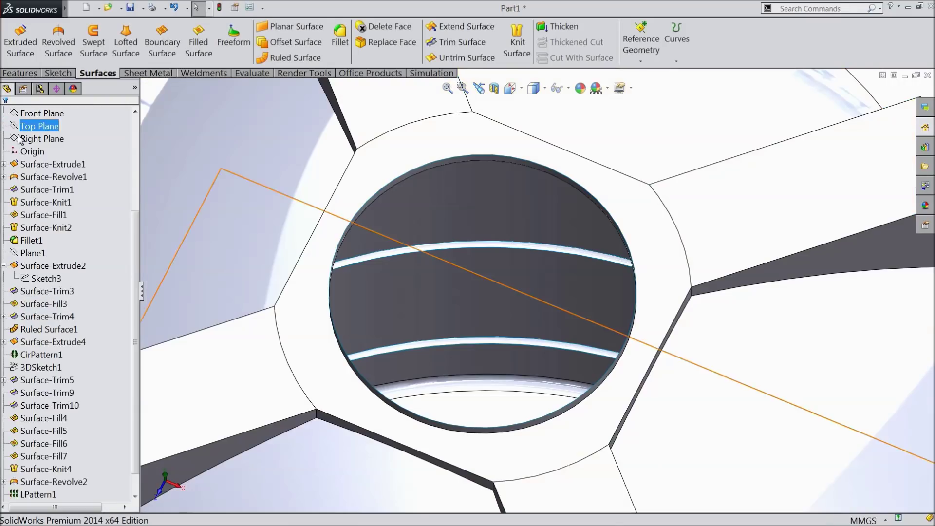
Examine the inside of the tank wall and the trimmed ring grooves through the lid opening
mouse_move(386, 288)
middle_mouse_down()
mouse_move(382, 257)
mouse_move(417, 232)
middle_mouse_up()
scroll(505, 224, "up", 5)
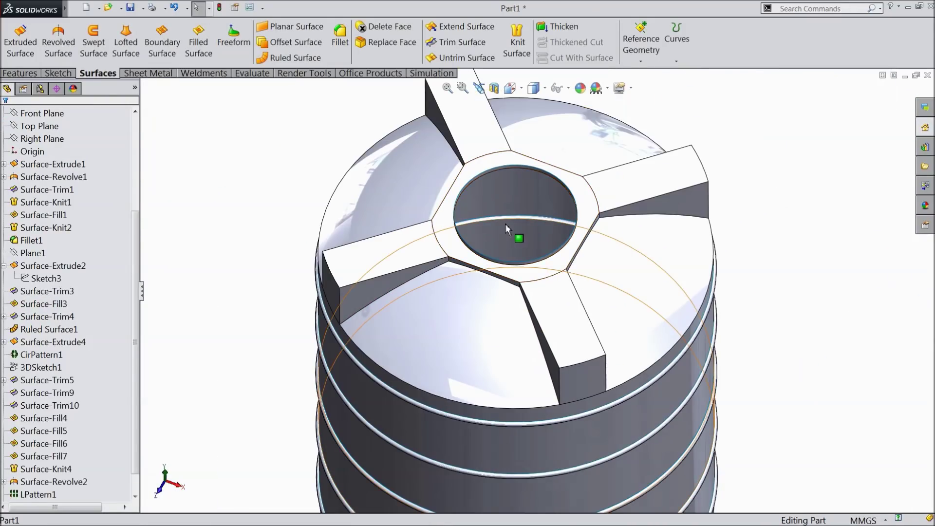
middle_click_drag(505, 223, 504, 190)
scroll(504, 153, "down", 10)
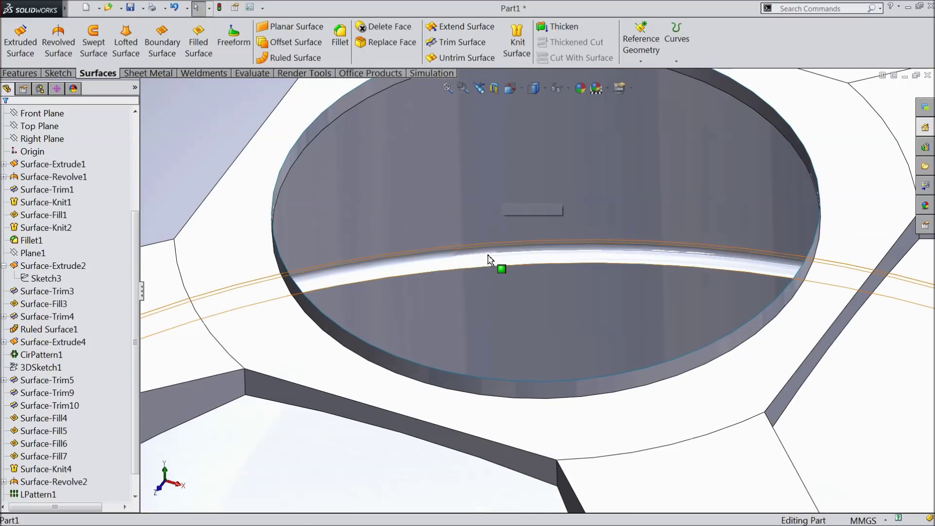
left_click(489, 267)
scroll(513, 239, "up", 3)
left_click(512, 238)
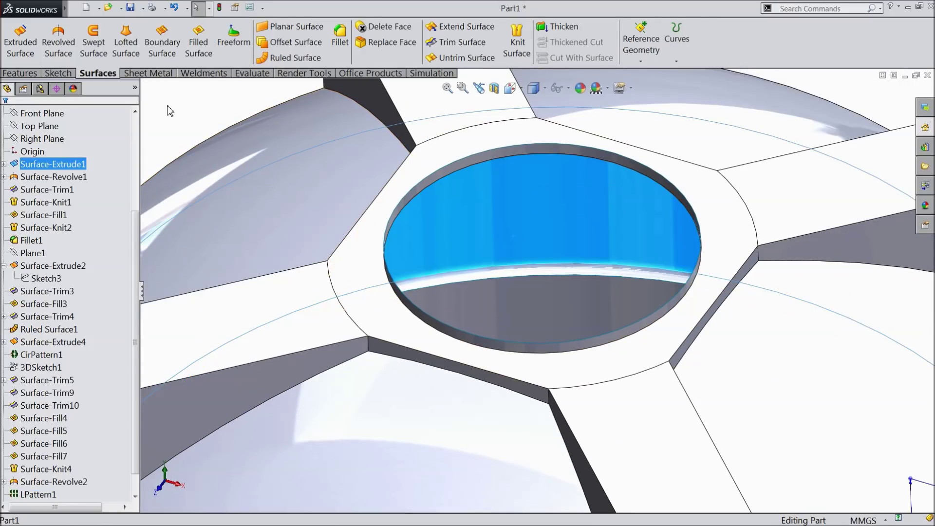
mouse_move(513, 237)
middle_mouse_down()
mouse_move(501, 226)
mouse_move(507, 246)
middle_mouse_up()
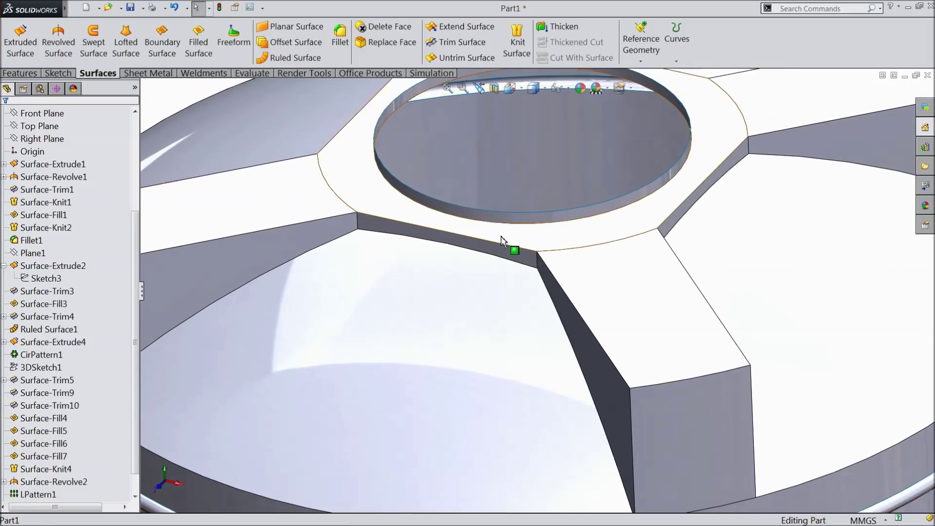
scroll(524, 211, "up", 5)
scroll(532, 147, "down", 6)
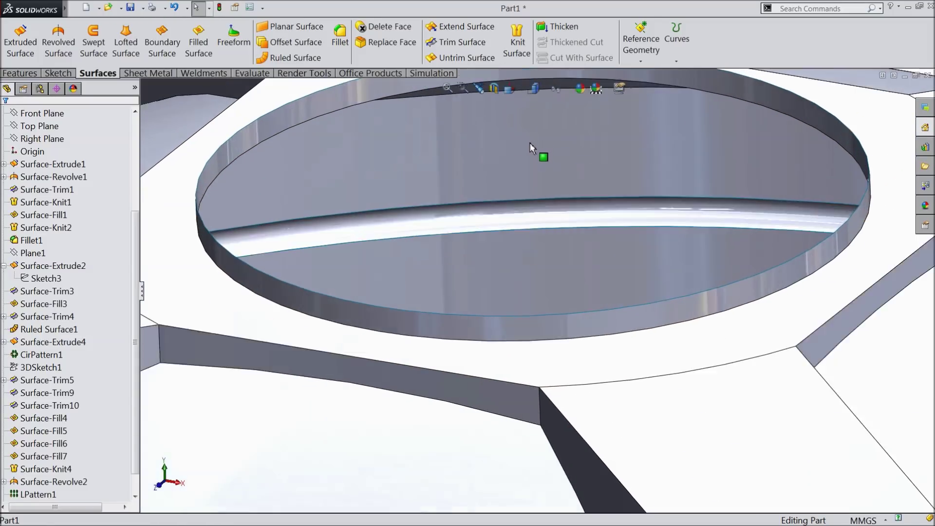
middle_click_drag(548, 288, 550, 281)
scroll(529, 329, "up", 8)
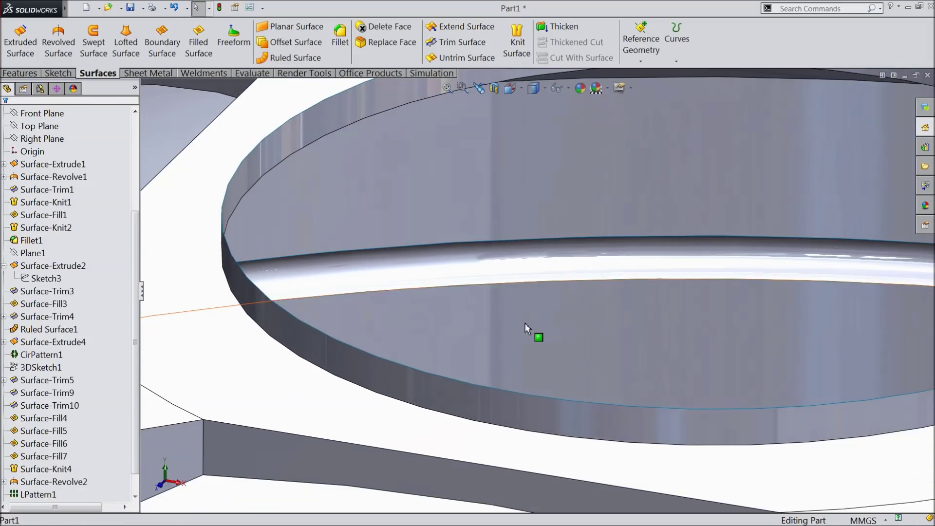
scroll(560, 372, "up", 6)
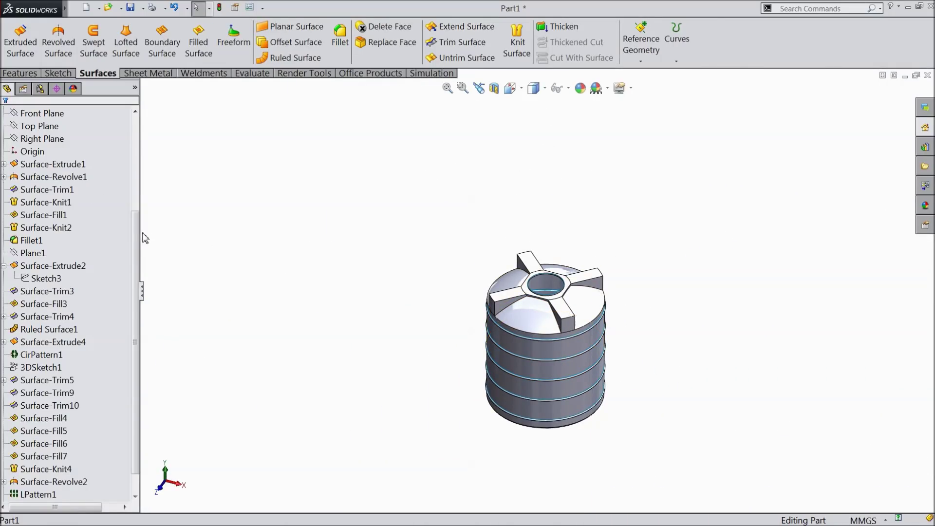
Section the tank parallel to the Front Plane at a 207 mm offset, inspect the interior, and close the section view
scroll(135, 238, "up", 3)
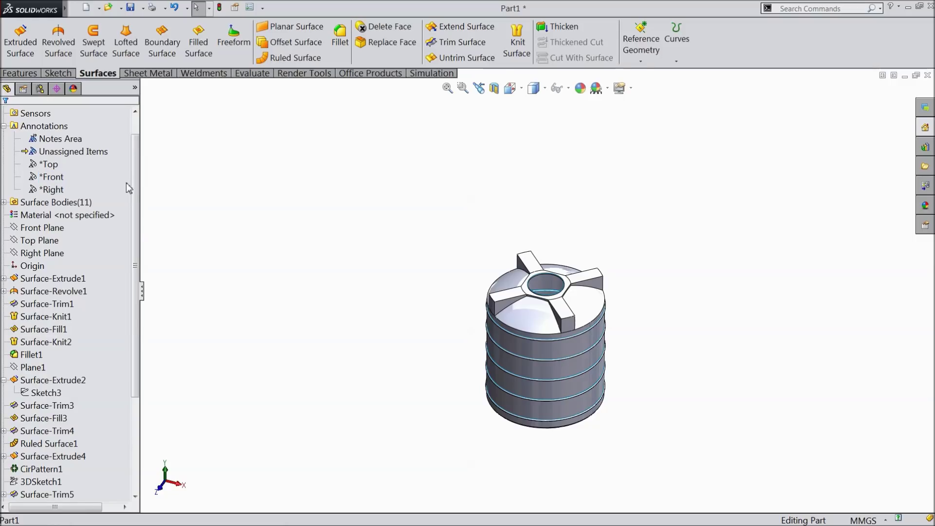
left_click(43, 229)
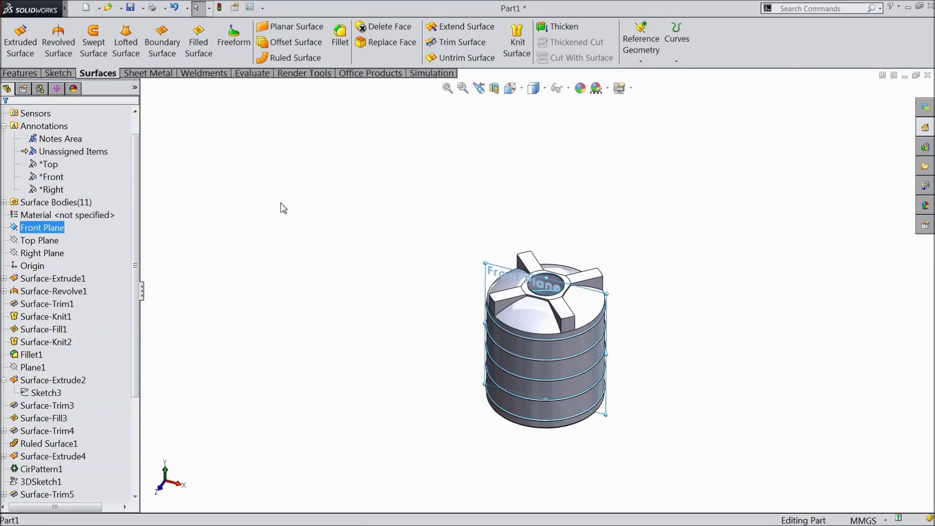
left_click(494, 89)
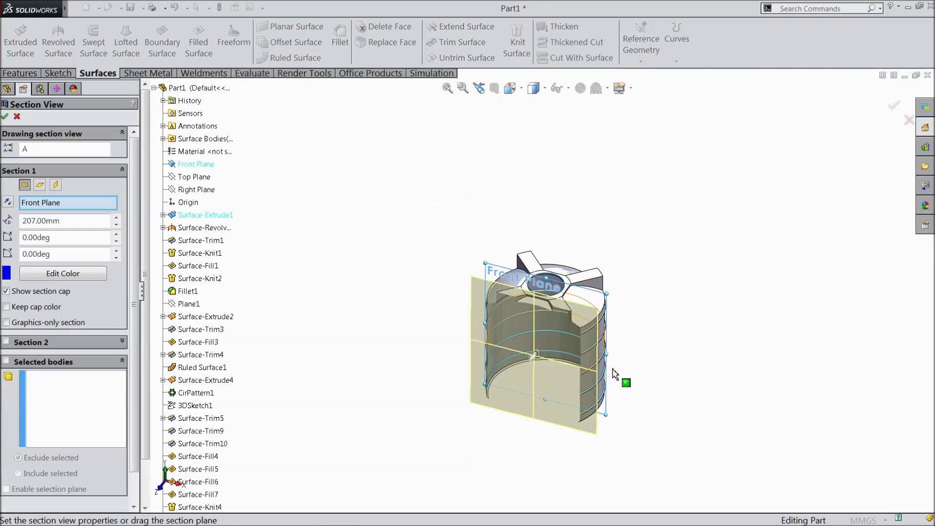
left_click(5, 116)
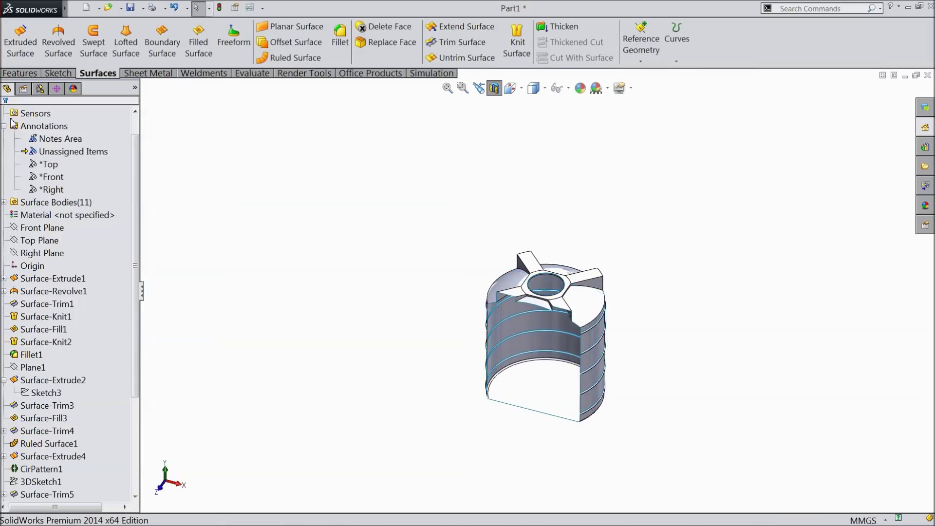
scroll(549, 335, "down", 5)
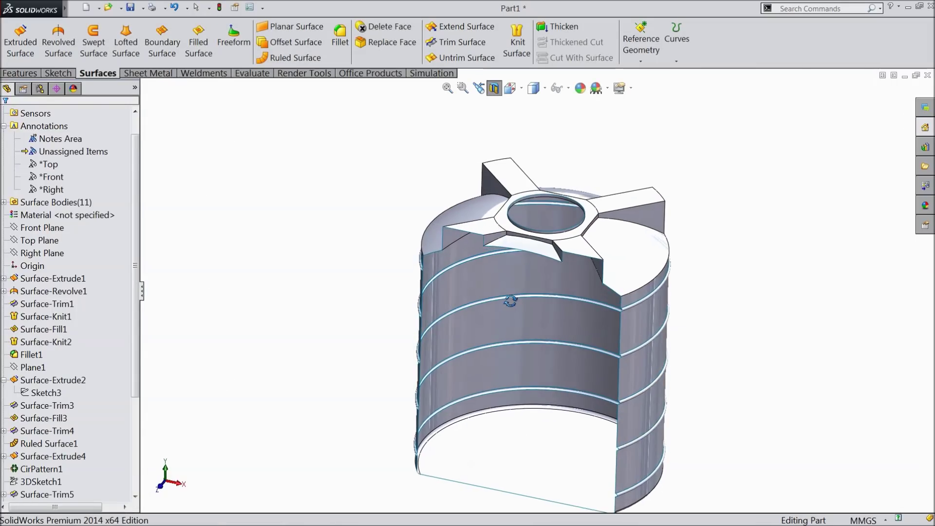
scroll(473, 283, "down", 2)
middle_click_drag(473, 282, 469, 320)
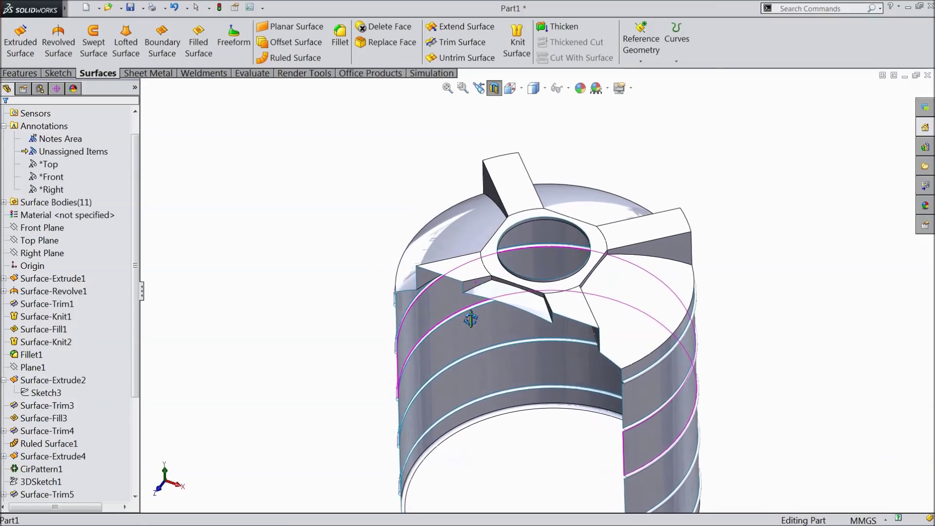
left_click(494, 89)
Create a section view of the tank parallel to the Front Plane at a 15 mm offset
left_click(42, 227)
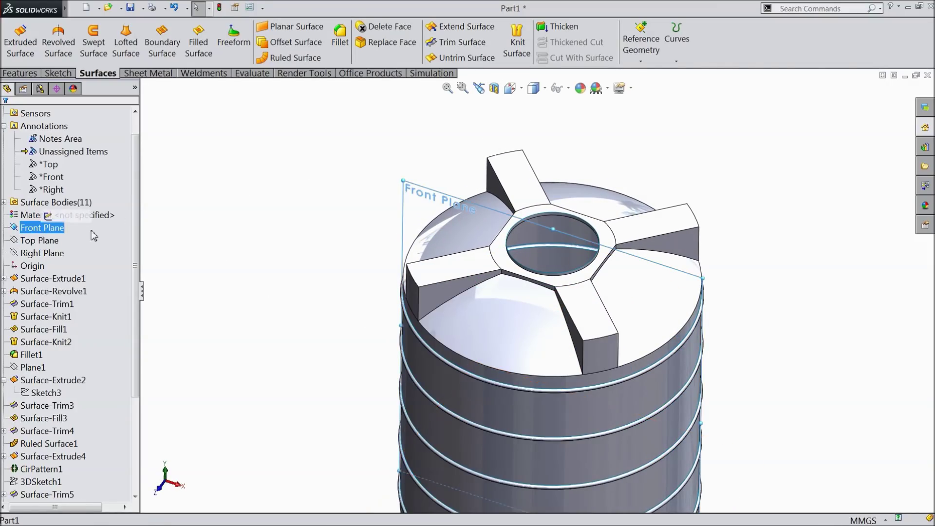
left_click(85, 217)
middle_click_drag(225, 291, 243, 197)
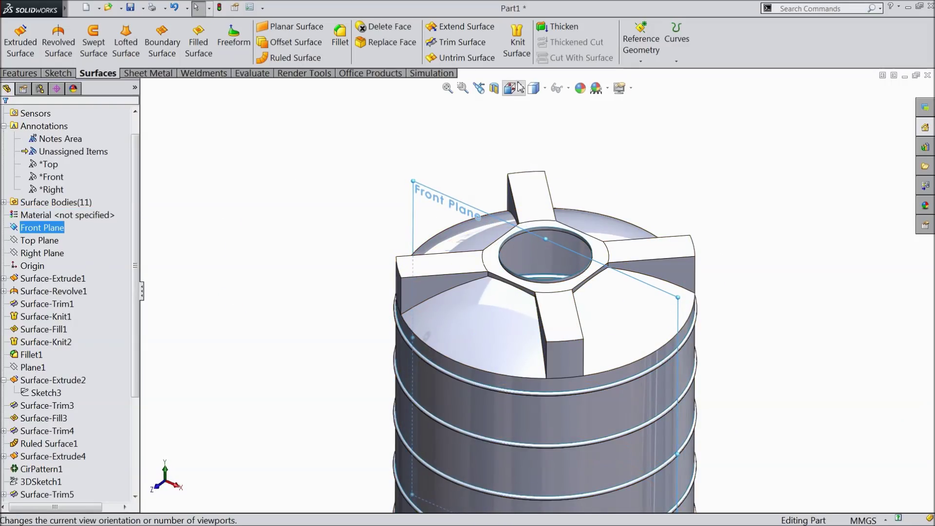
left_click(494, 88)
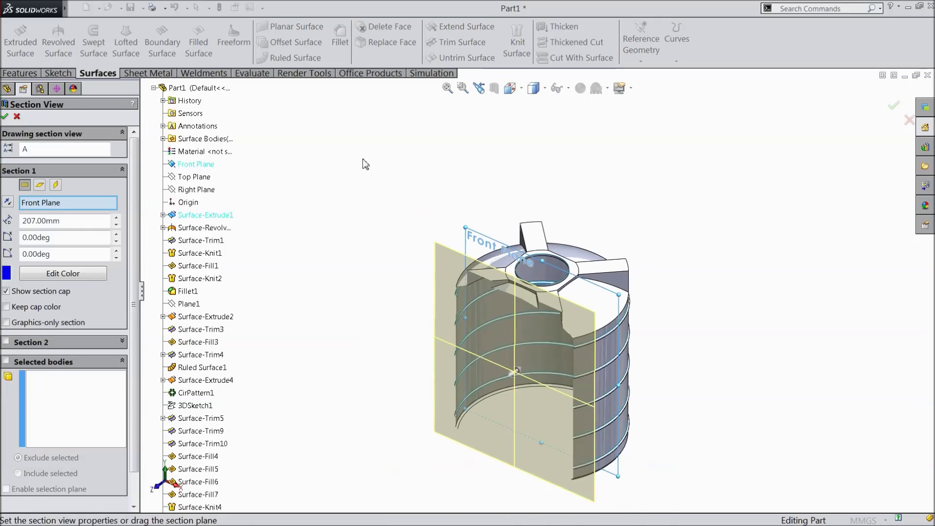
left_click_drag(513, 376, 545, 366)
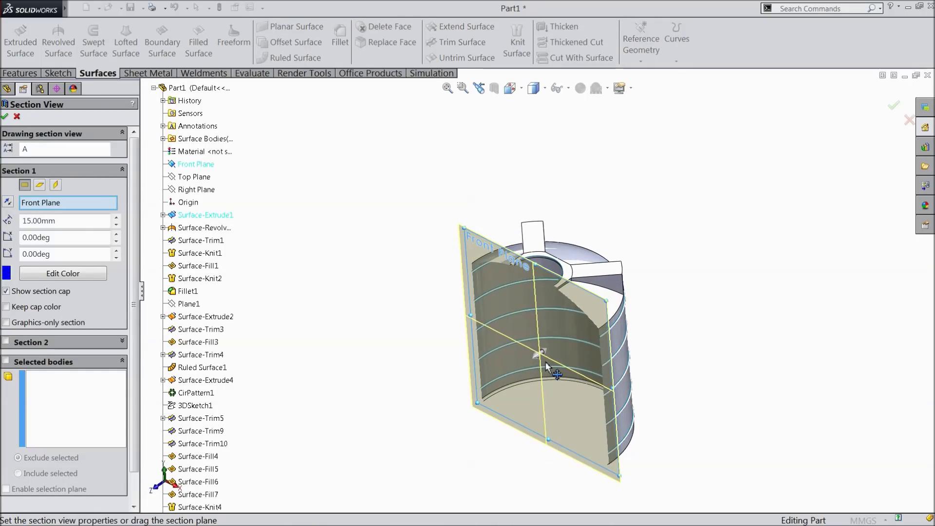
left_click(4, 116)
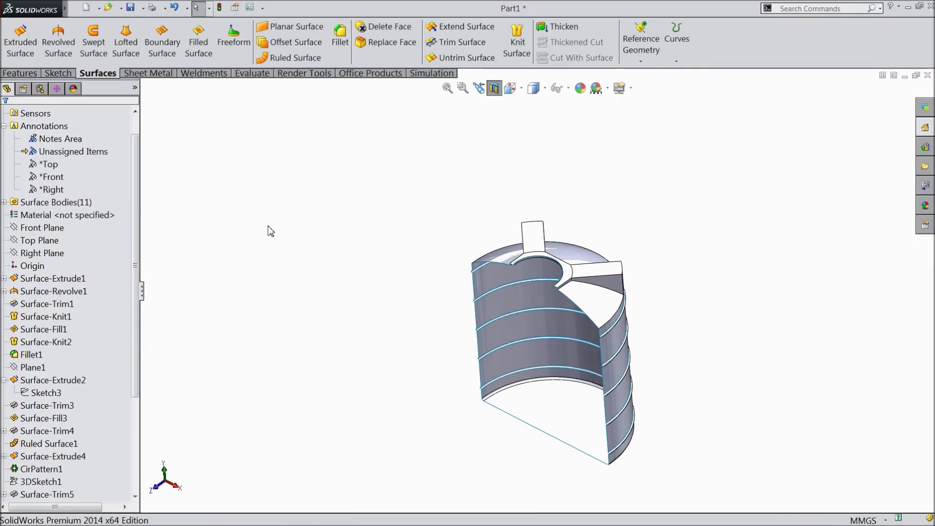
Examine the sectioned ring ribs and tank wall for hollow rib profiles, both at the cut edge and along the interior
scroll(540, 306, "down", 10)
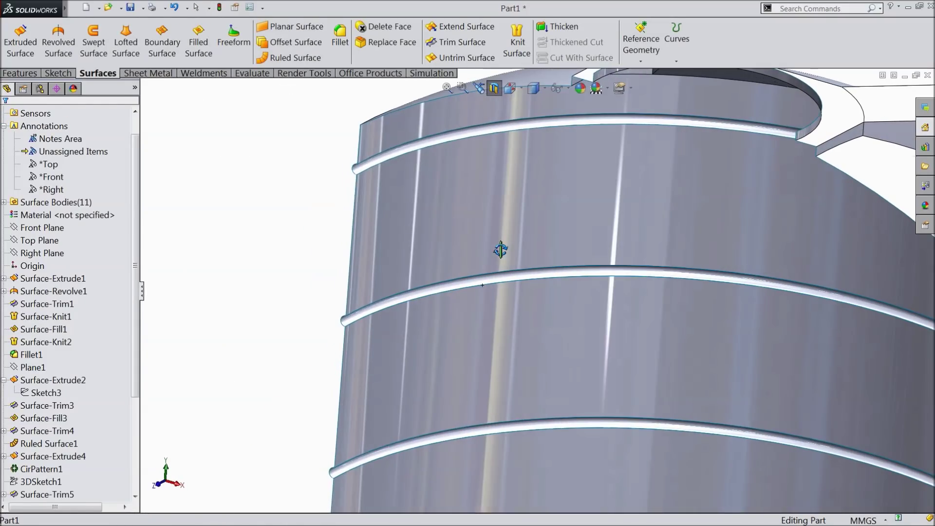
scroll(492, 265, "up", 5)
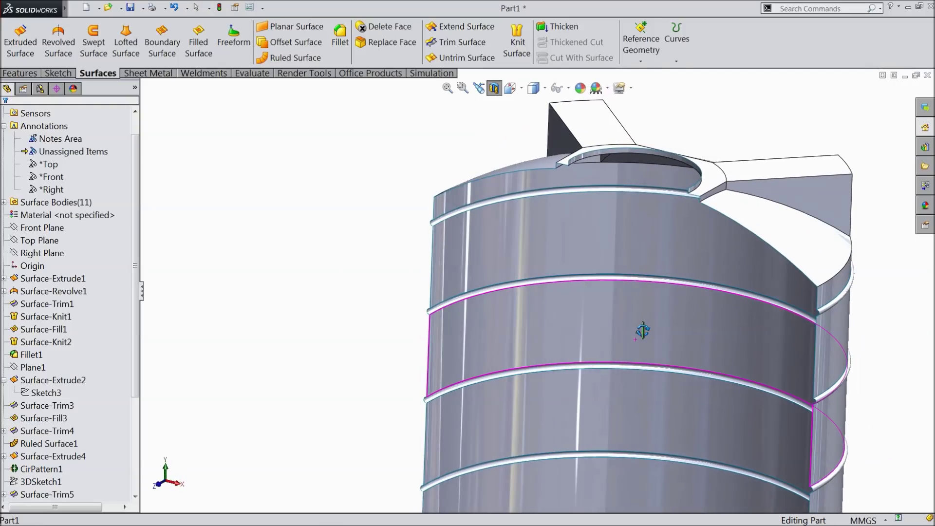
scroll(444, 249, "down", 8)
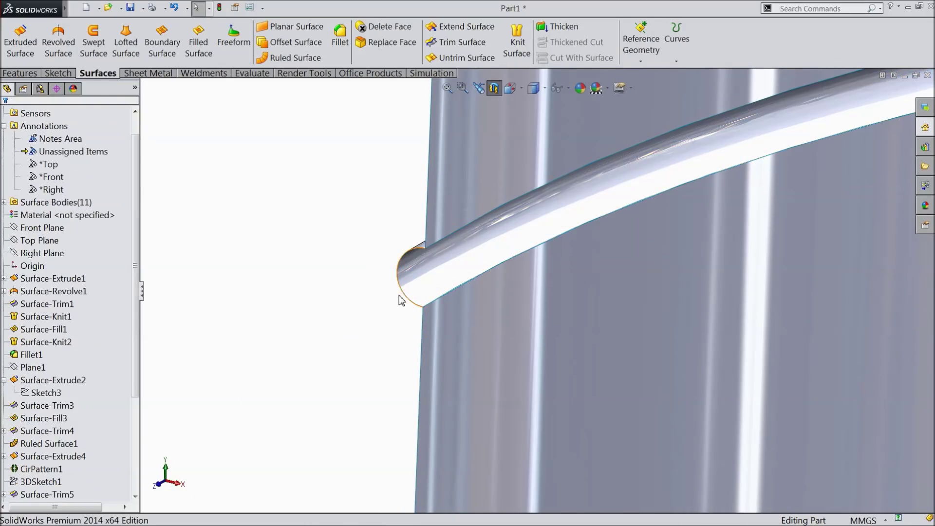
scroll(522, 294, "up", 4)
scroll(556, 334, "up", 5)
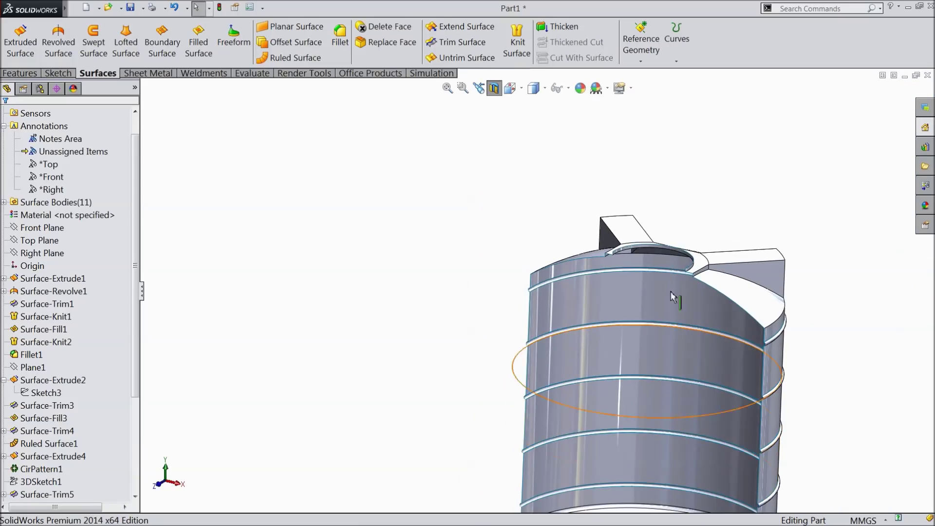
scroll(674, 295, "down", 6)
middle_click_drag(643, 318, 655, 361)
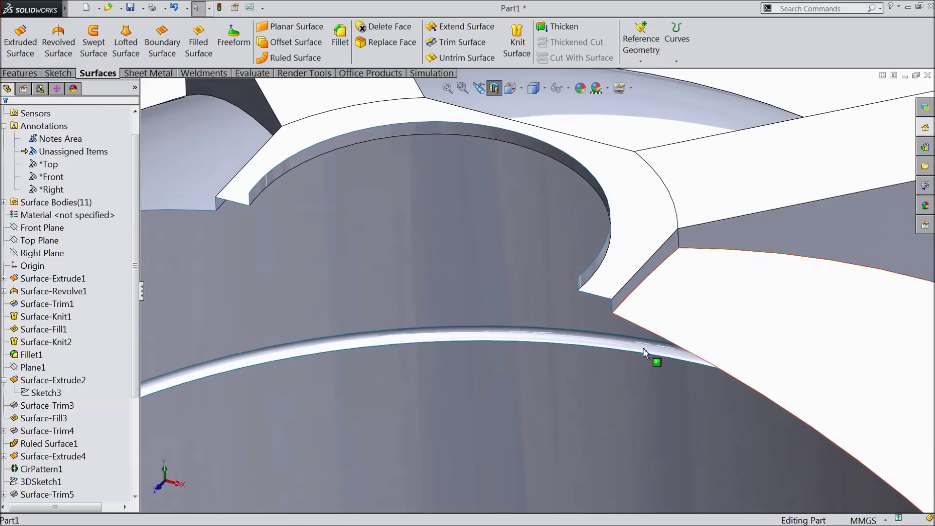
scroll(636, 387, "up", 6)
scroll(588, 423, "down", 5)
middle_click_drag(576, 403, 605, 309)
scroll(605, 308, "up", 5)
scroll(550, 180, "down", 4)
middle_click_drag(497, 253, 490, 248)
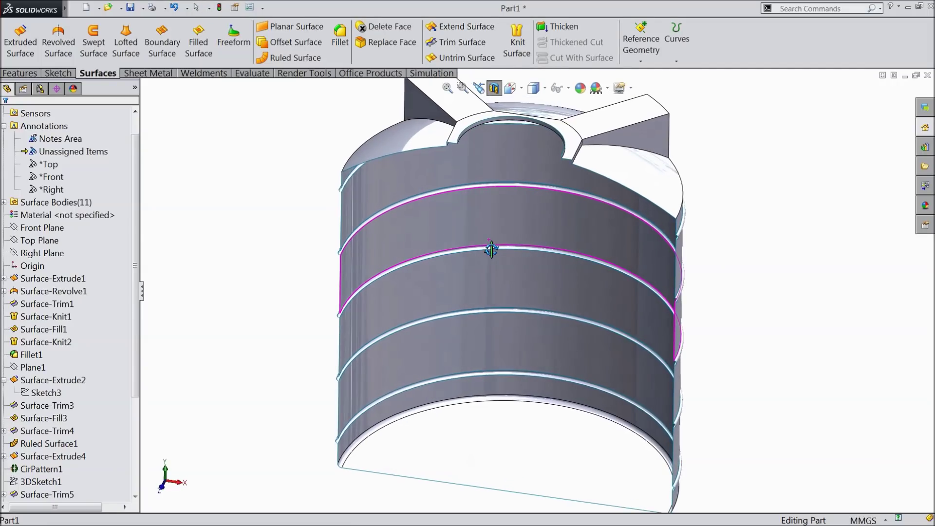
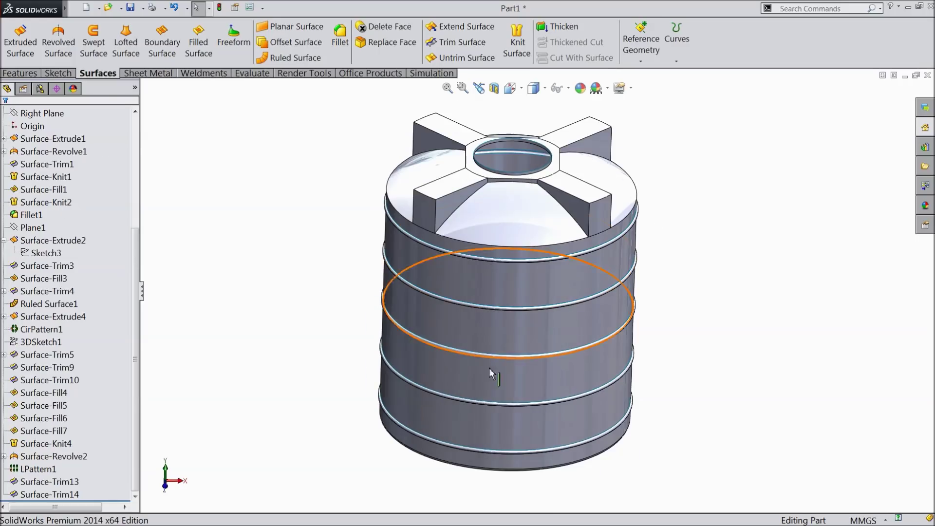
Review the surfaces and gap settings in Surface-Knit4's definition, and check which faces Surface-Knit1 covers
left_click(30, 456)
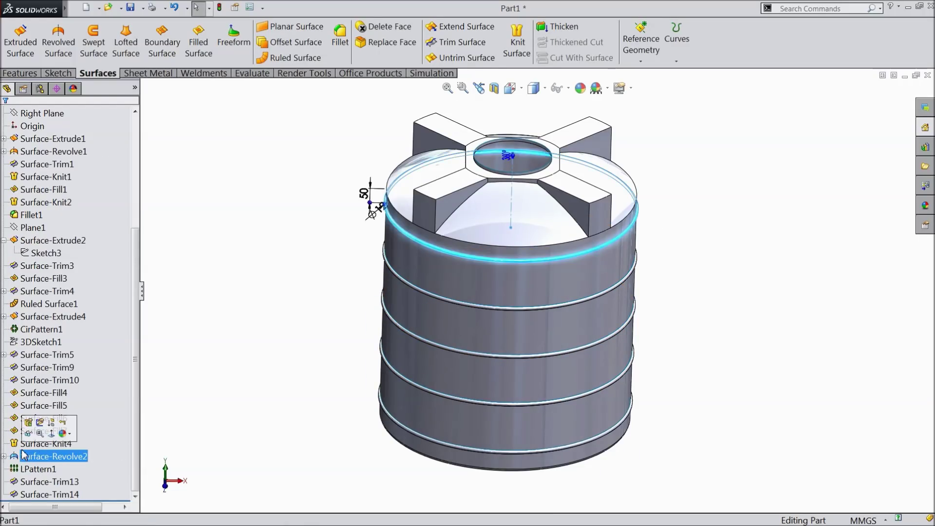
left_click(23, 444, "ctrl")
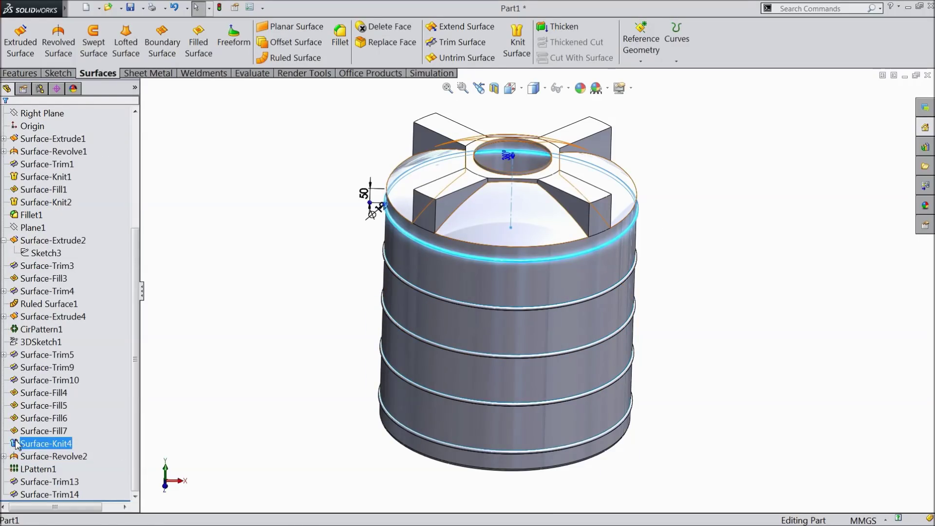
left_click(22, 428)
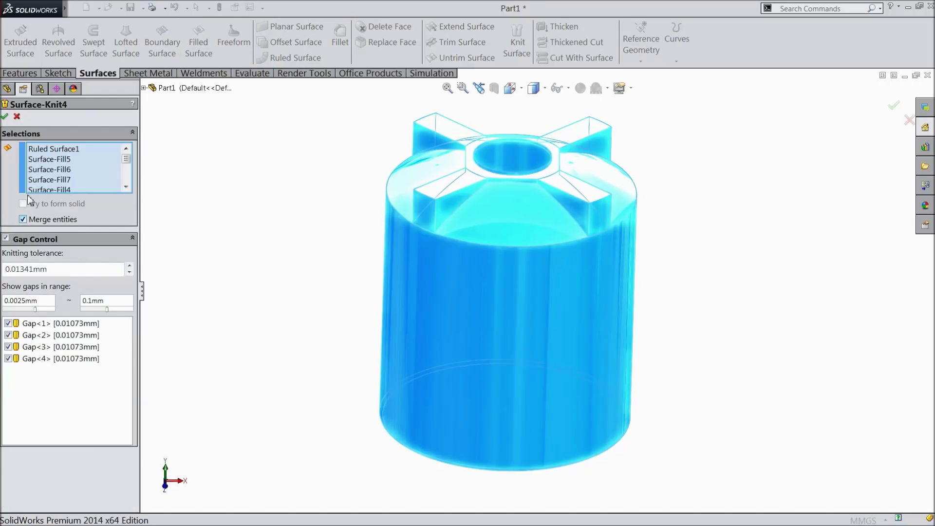
left_click(7, 117)
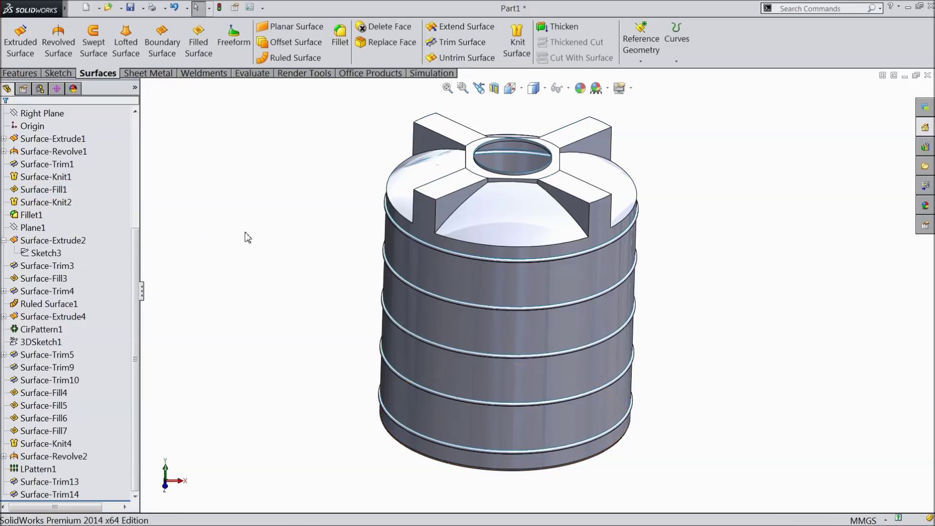
left_click(23, 255)
left_click(18, 177)
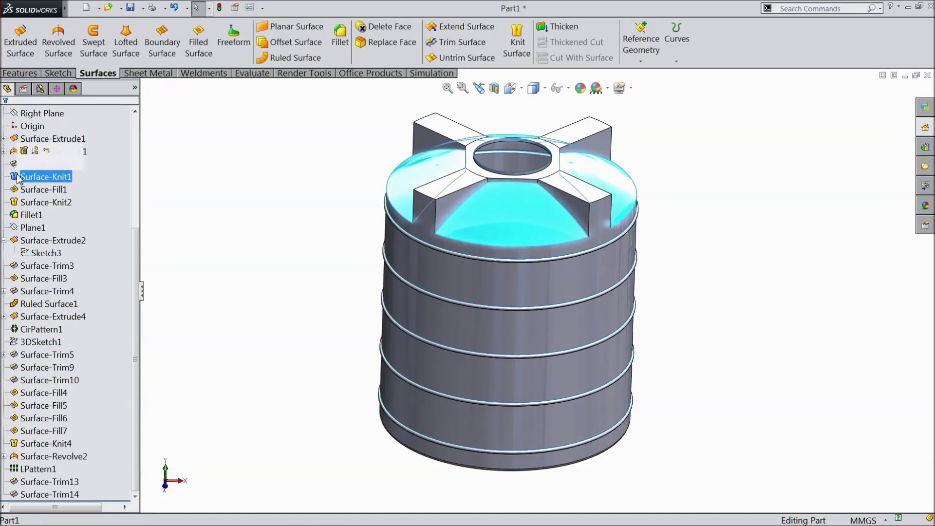
left_click(23, 152)
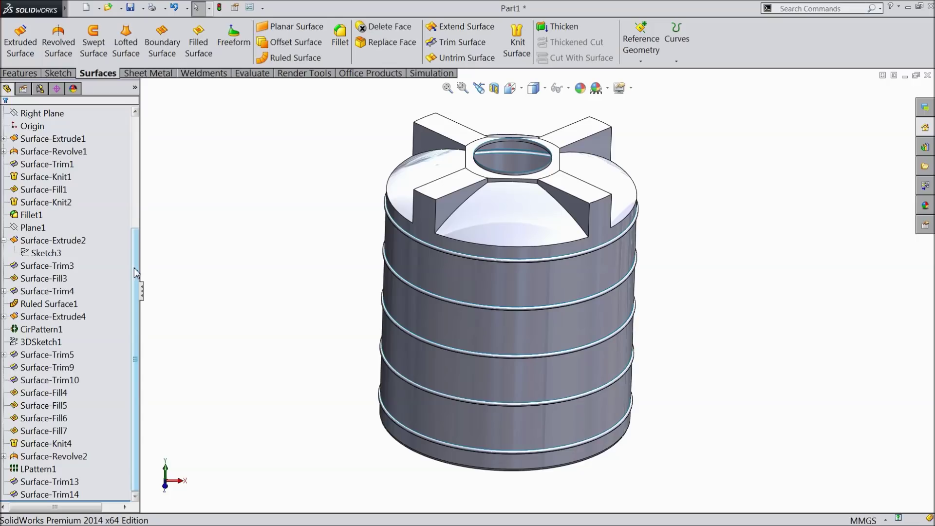
Start a Knit Surface and select the top two rings with their adjoining wall bands, Surface-Trim13[1], Surface-Trim14[2], Surface-Trim13[2] and Surface-Trim14[3]
scroll(134, 273, "up", 2)
scroll(135, 273, "down", 2)
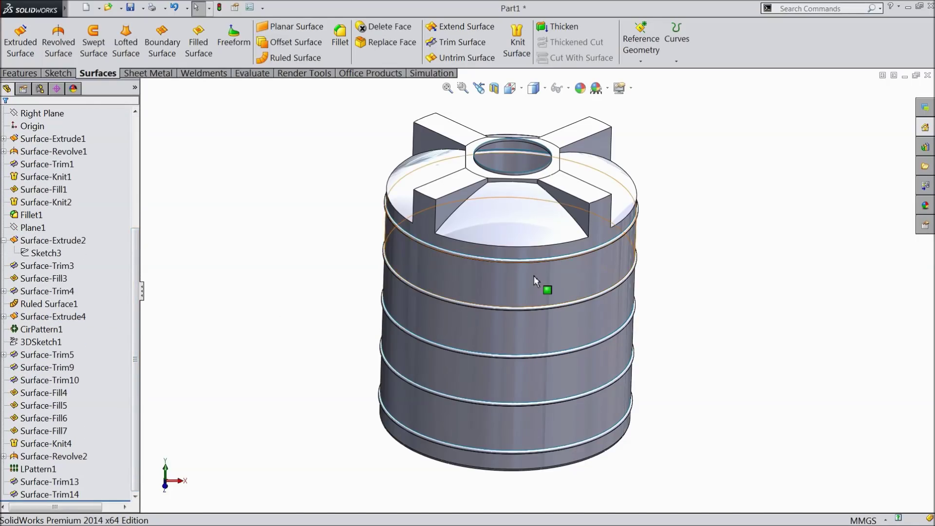
scroll(534, 276, "down", 5)
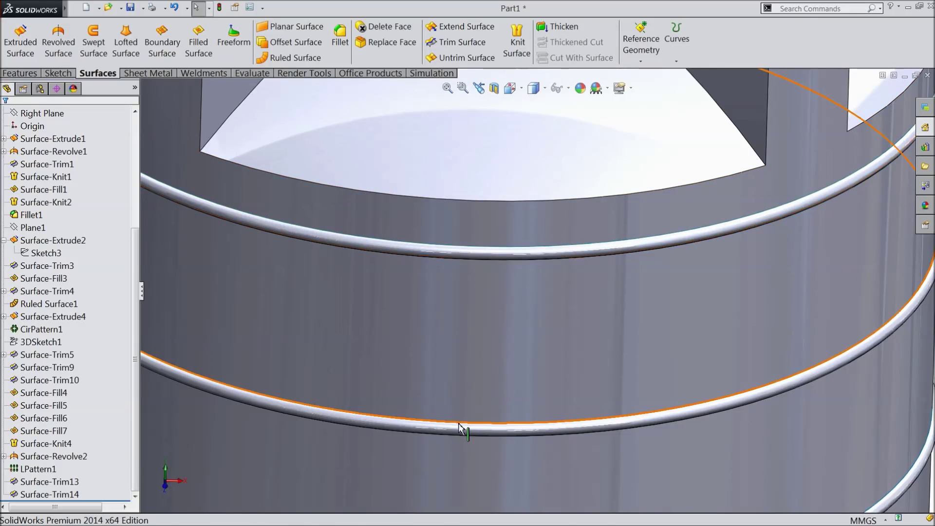
scroll(493, 372, "up", 5)
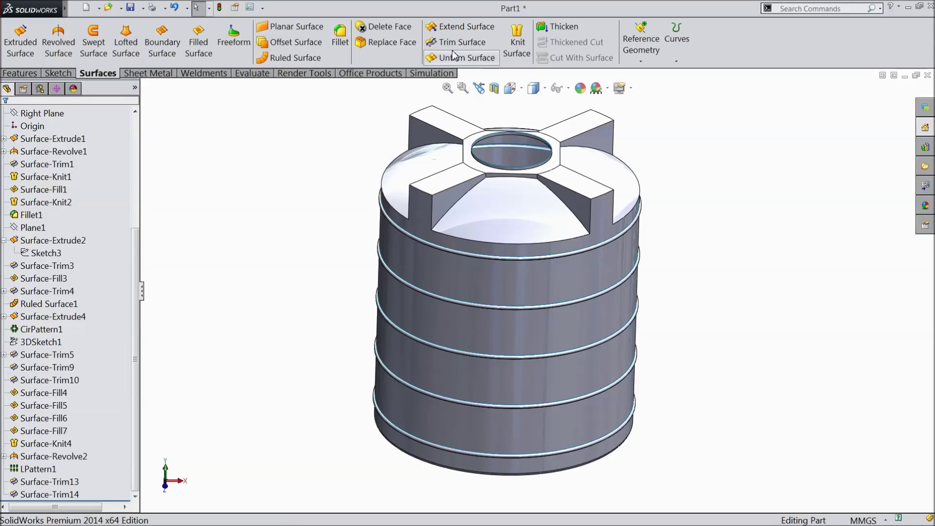
left_click(518, 44)
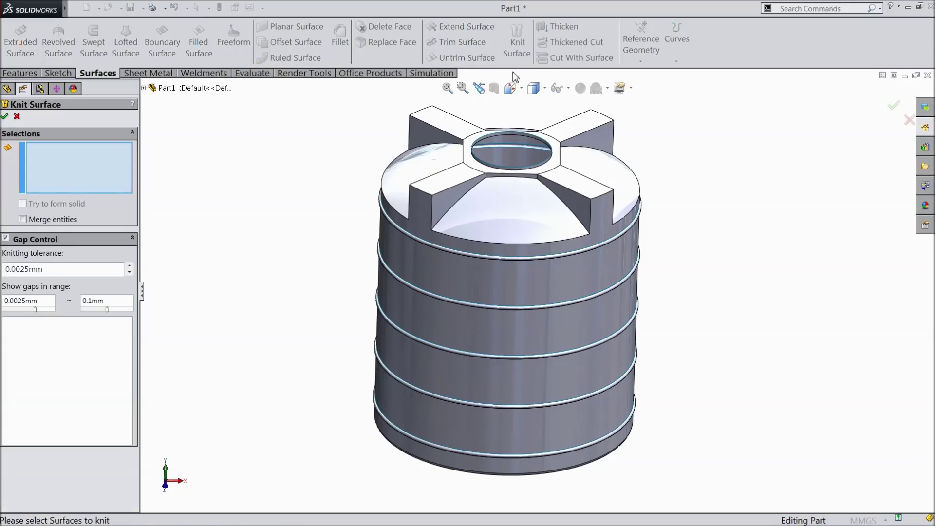
scroll(538, 201, "down", 5)
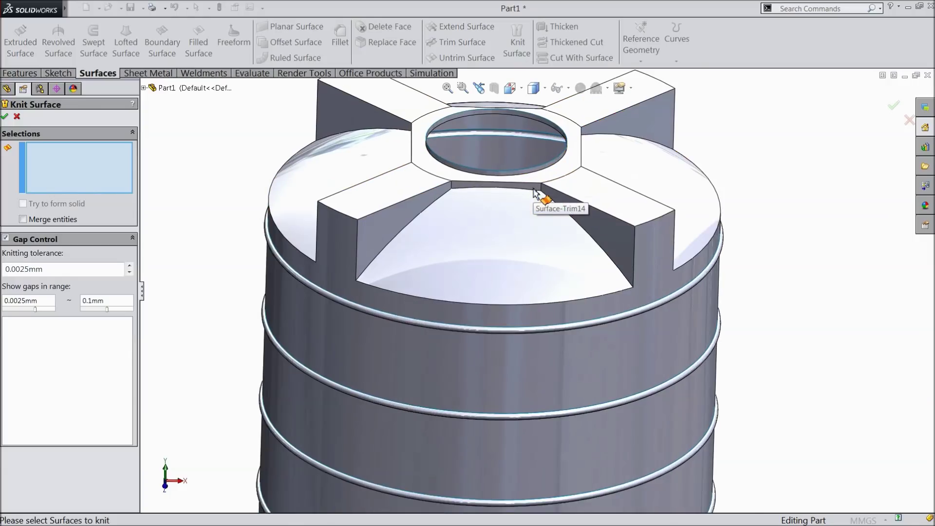
left_click(499, 130)
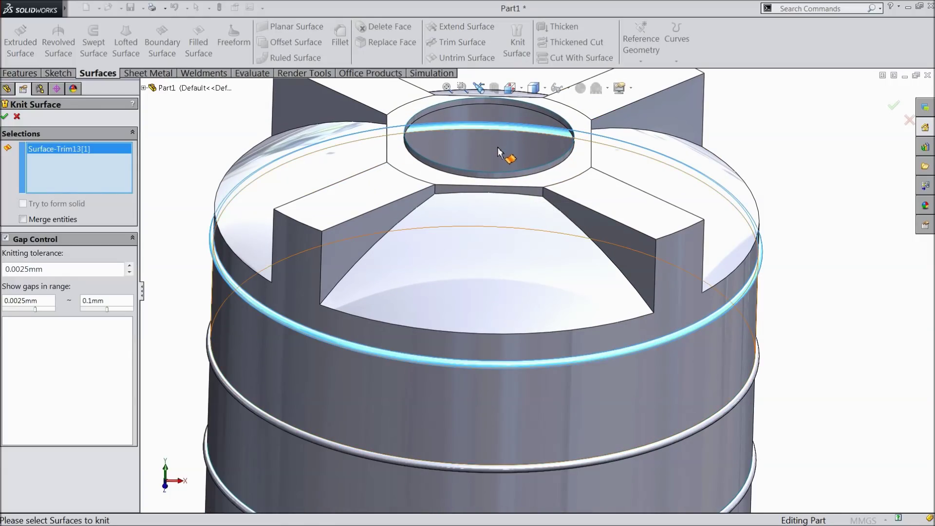
scroll(503, 179, "up", 5)
mouse_move(503, 179)
middle_mouse_down()
mouse_move(516, 139)
mouse_move(518, 185)
middle_mouse_up()
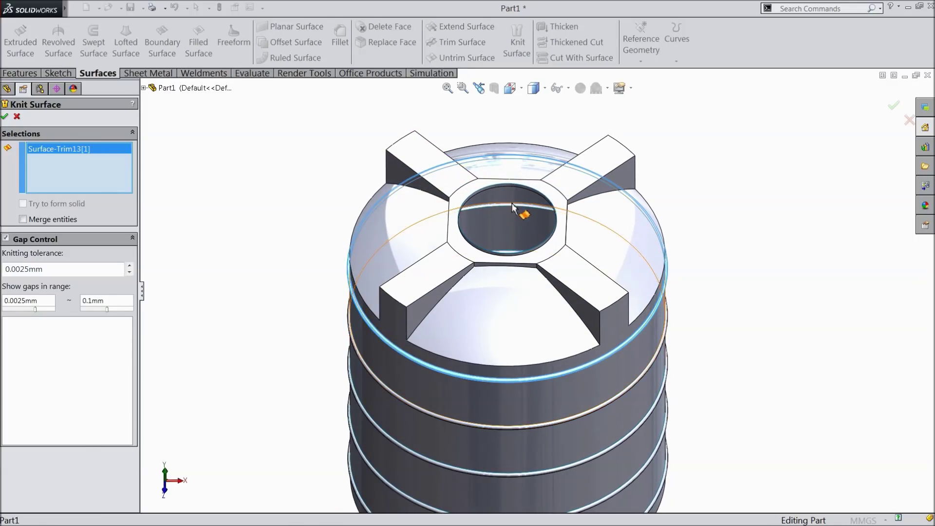
left_click(513, 209)
left_click(511, 210)
left_click(513, 232)
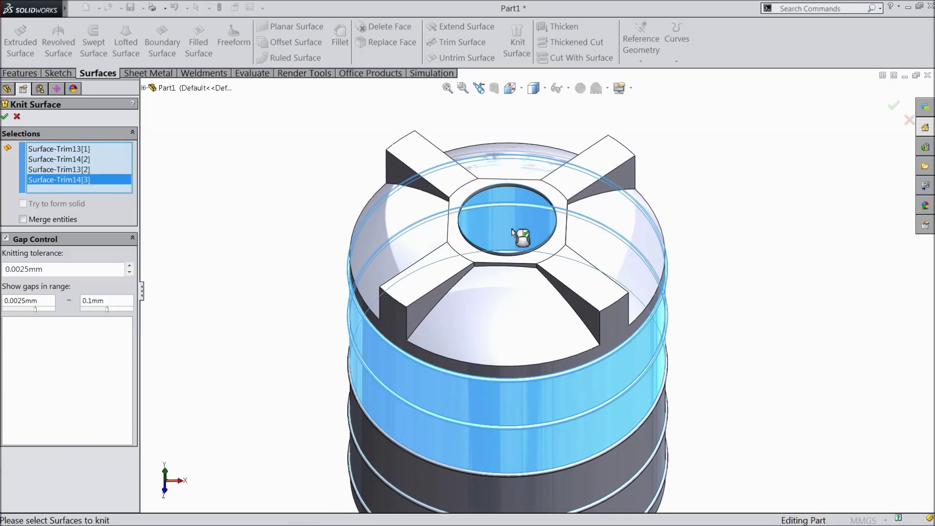
Add the three lower rings, the remaining wall bands and the tank's base surface to the knit selection
scroll(534, 417, "up", 3)
scroll(530, 372, "down", 5)
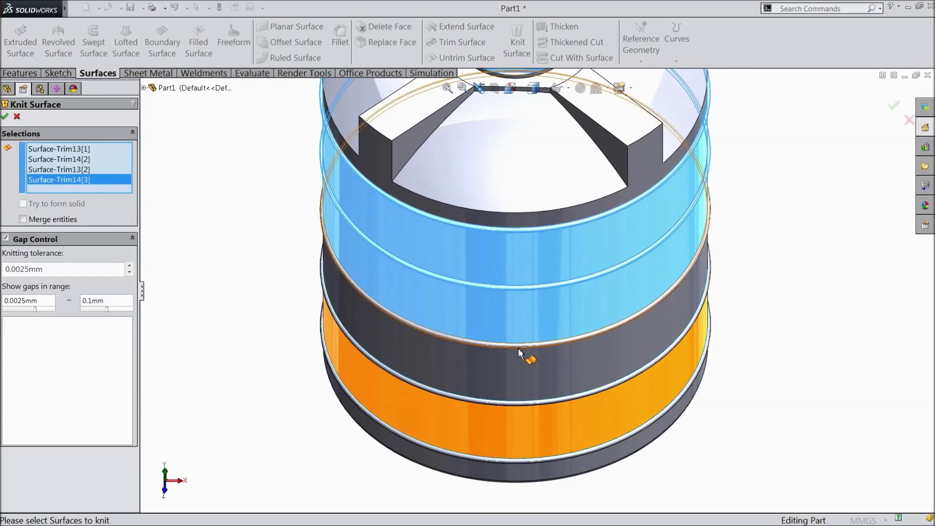
left_click(528, 382)
left_click(522, 407)
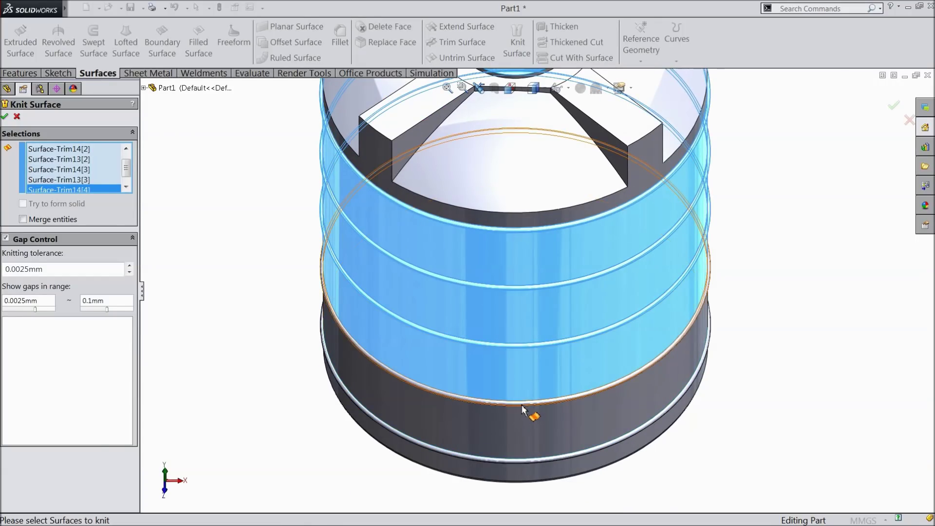
left_click(528, 428)
left_click(539, 470)
left_click(533, 475)
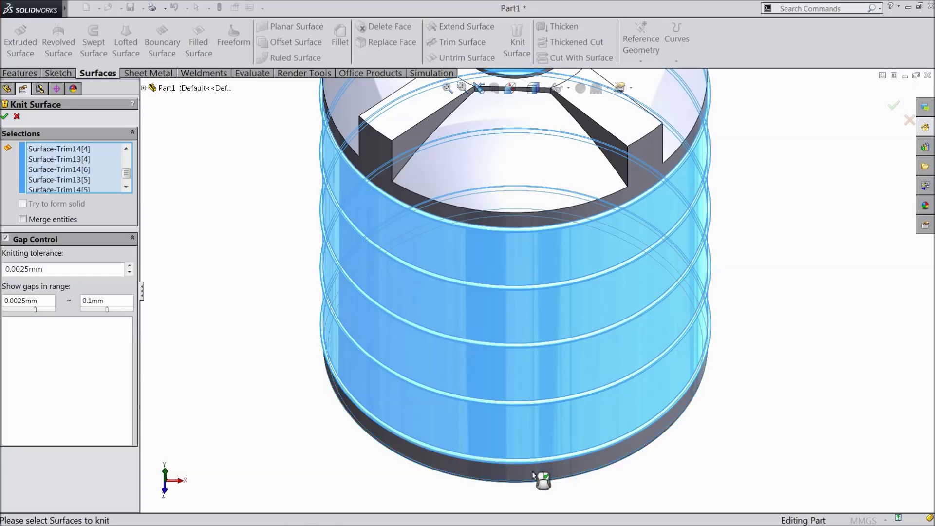
Add the ribbed dome surface to the selection and knit all the tank surfaces without merging entities
middle_click_drag(536, 156, 505, 186)
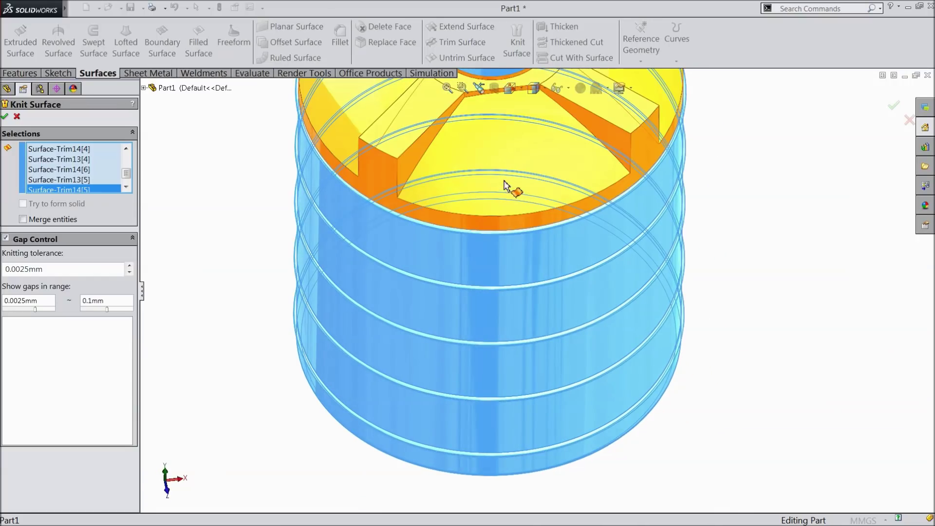
scroll(504, 185, "down", 3)
scroll(470, 204, "up", 5)
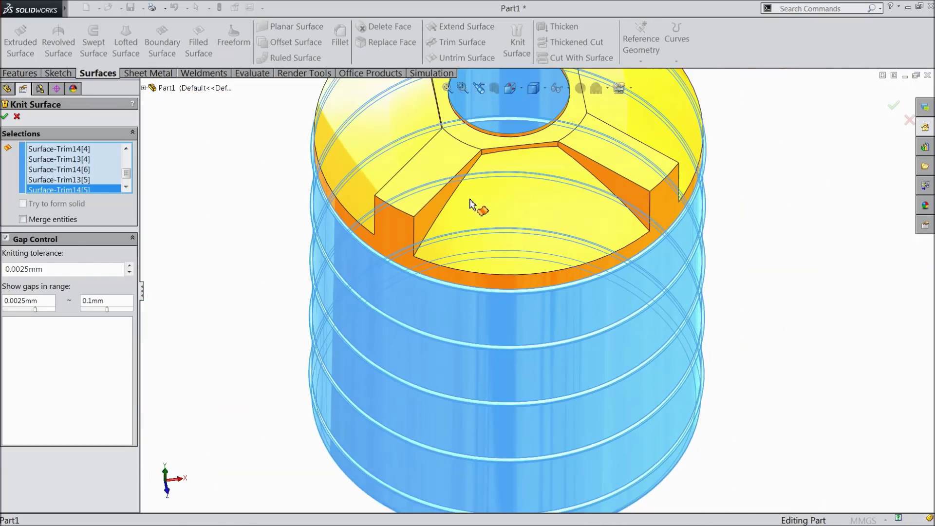
middle_click_drag(490, 208, 512, 191)
scroll(552, 178, "down", 2)
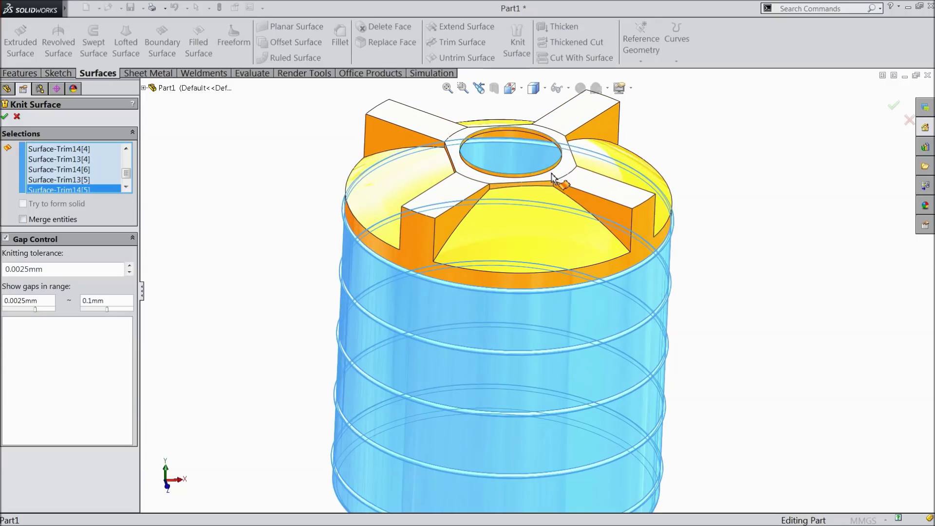
left_click(536, 246)
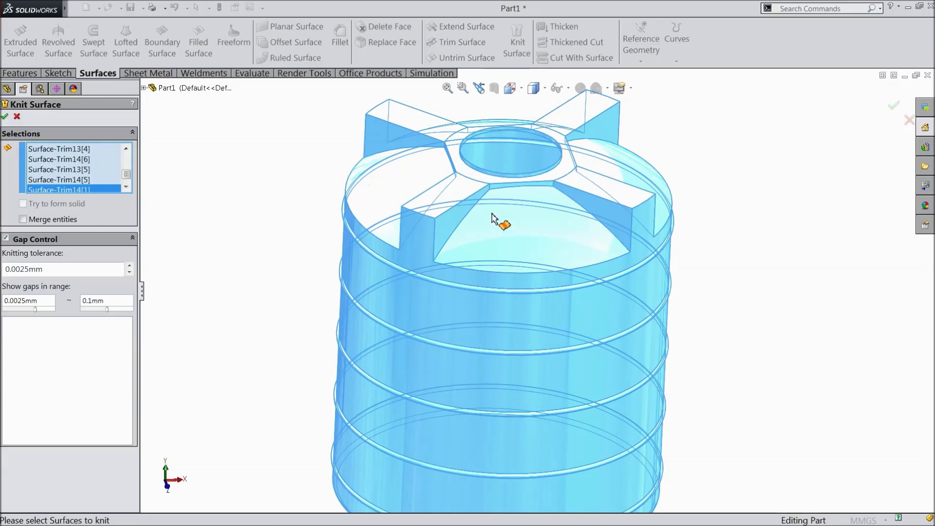
scroll(417, 271, "up", 2)
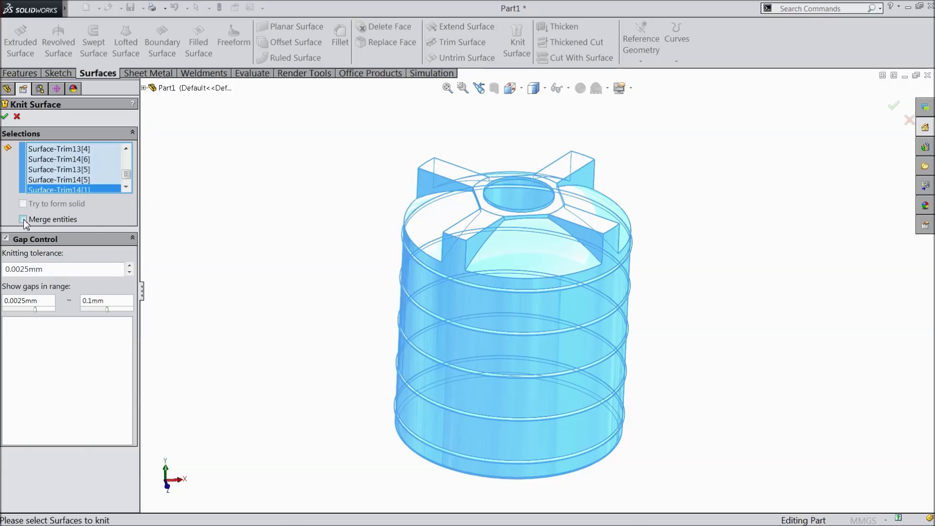
key("Return")
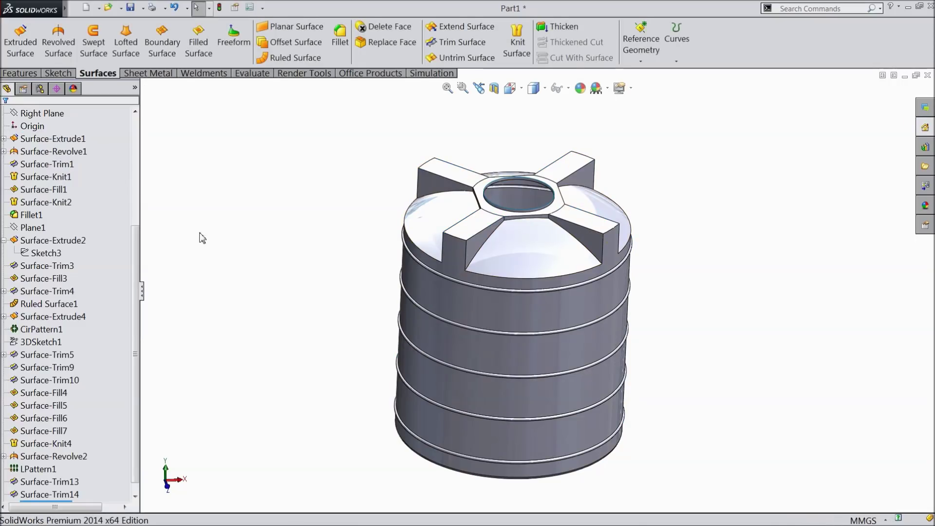
scroll(568, 411, "down", 2)
middle_click_drag(549, 390, 603, 373)
scroll(653, 351, "up", 2)
middle_click_drag(653, 349, 664, 302)
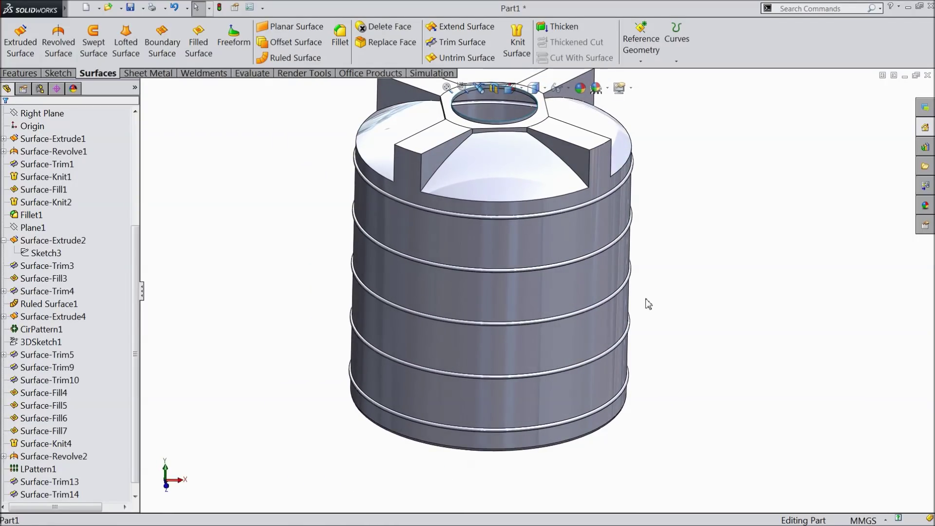
scroll(647, 303, "up", 2)
scroll(535, 244, "down", 2)
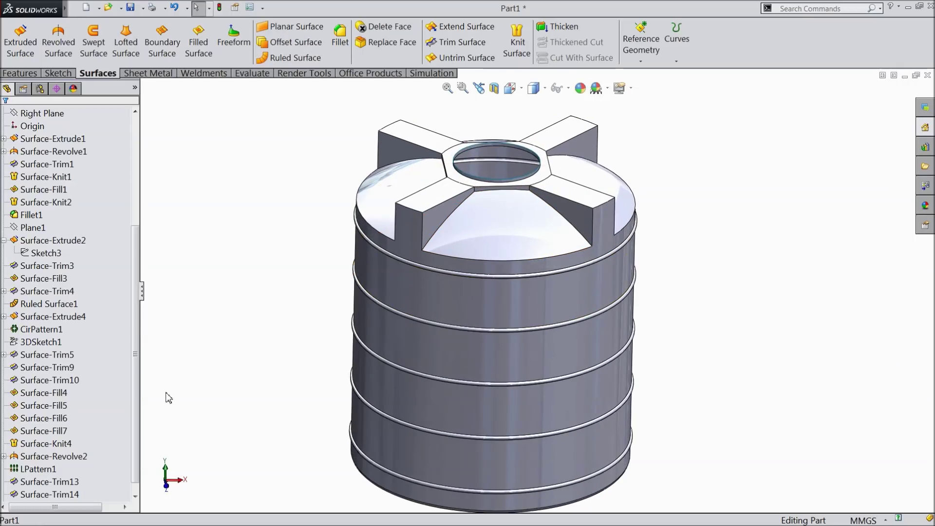
Fillet the eight short vertical corner edges where the four top ribs meet the collar around the opening, with a 10 mm radius
scroll(470, 230, "down", 6)
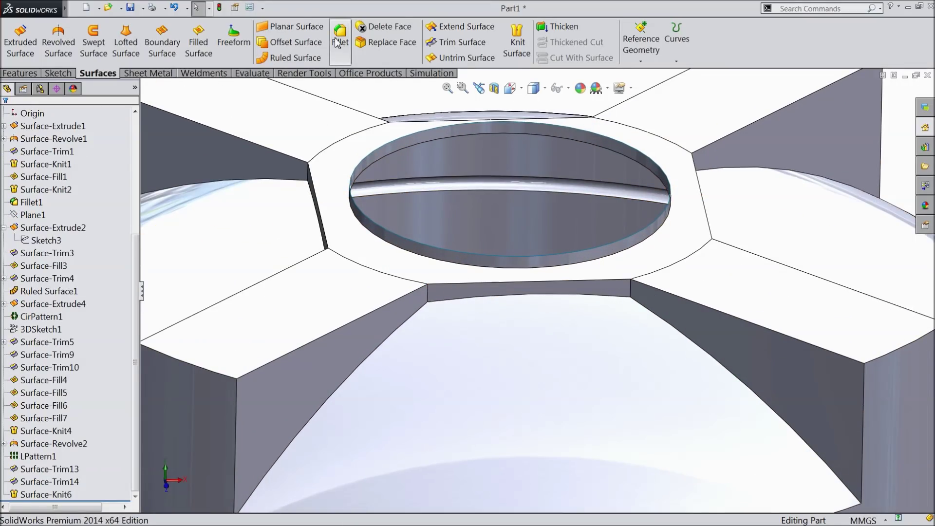
left_click(337, 43)
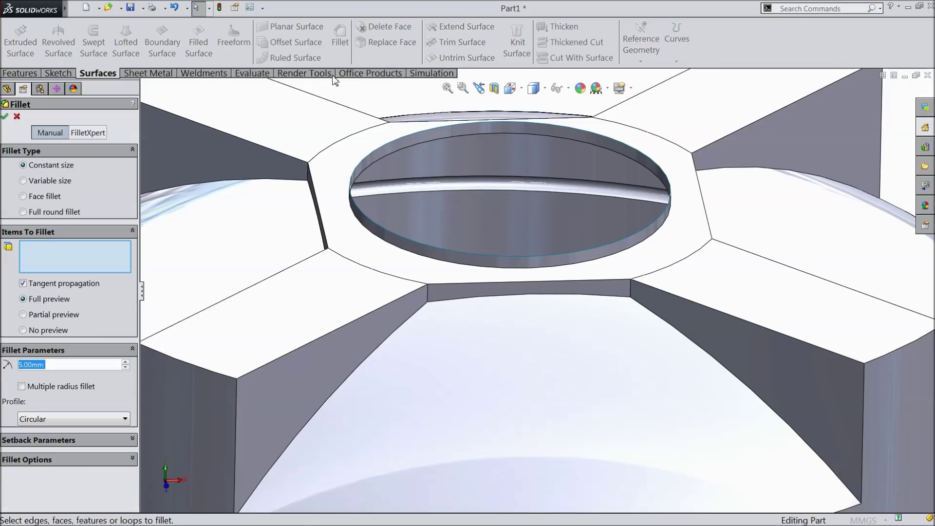
type("10")
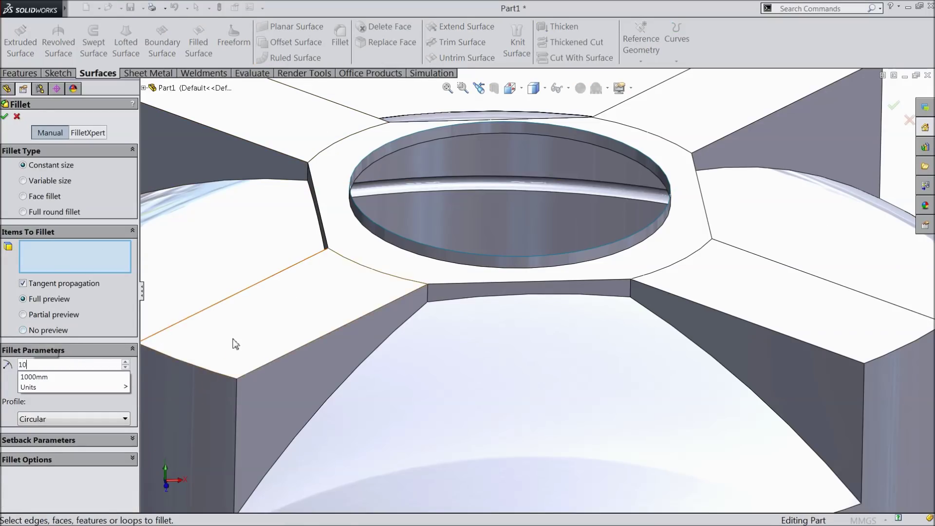
left_click(428, 296)
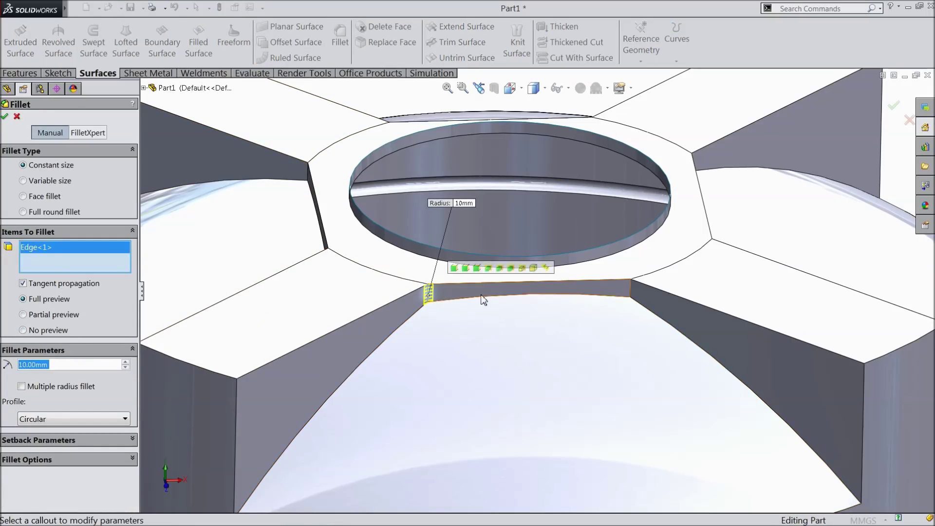
left_click(630, 292)
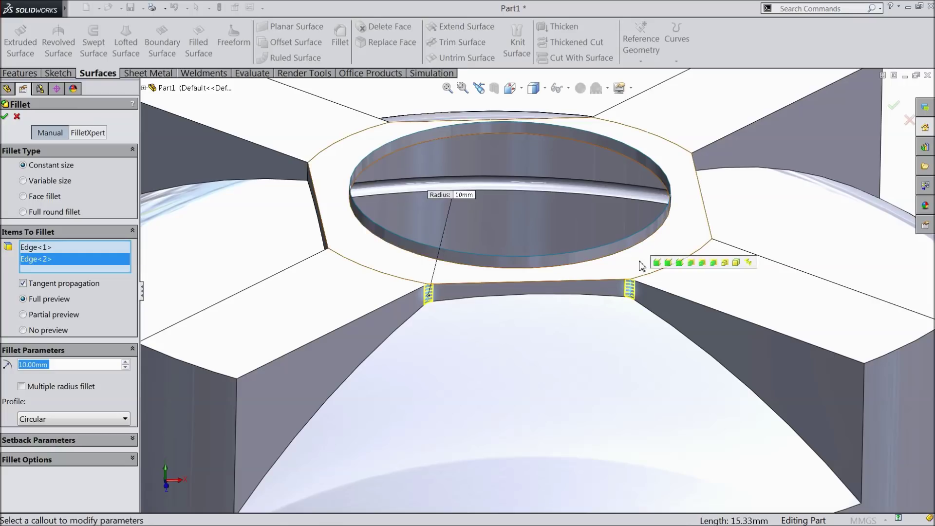
left_click(306, 174)
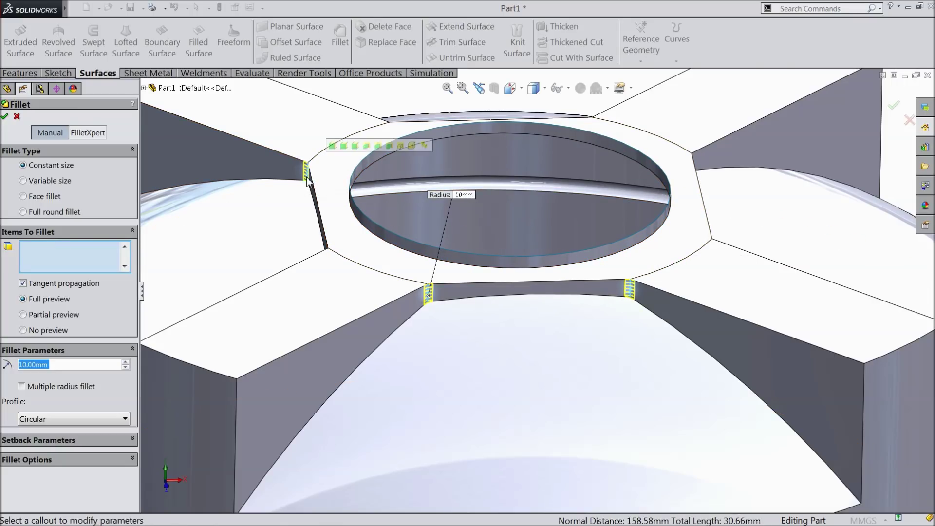
left_click(327, 262)
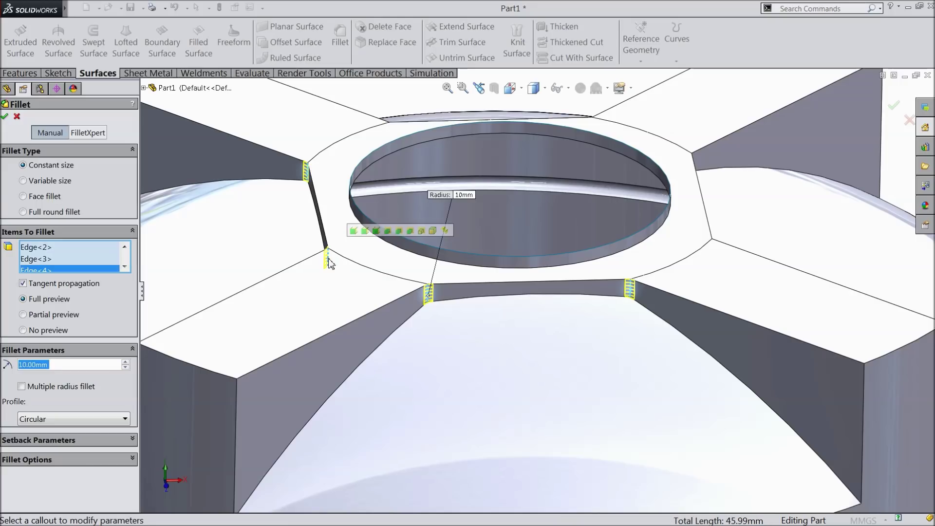
left_click(712, 249)
left_click(691, 165)
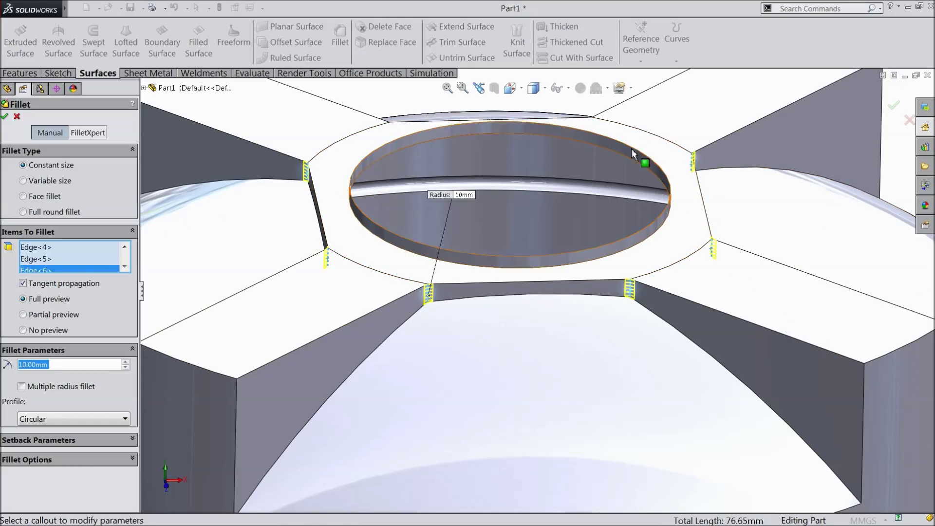
left_click(592, 130)
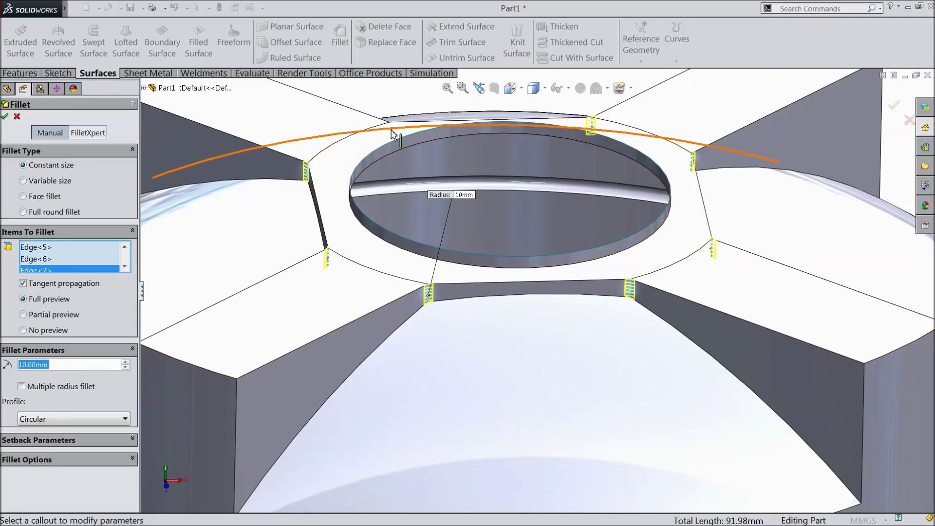
key("f")
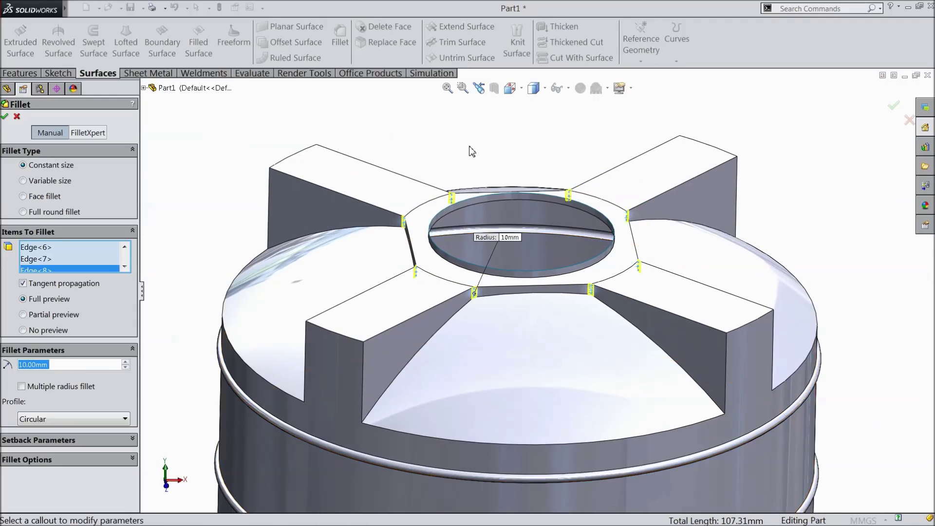
mouse_move(472, 146)
middle_mouse_down()
mouse_move(447, 355)
mouse_move(424, 325)
mouse_move(483, 203)
mouse_move(476, 167)
mouse_move(464, 159)
middle_mouse_up()
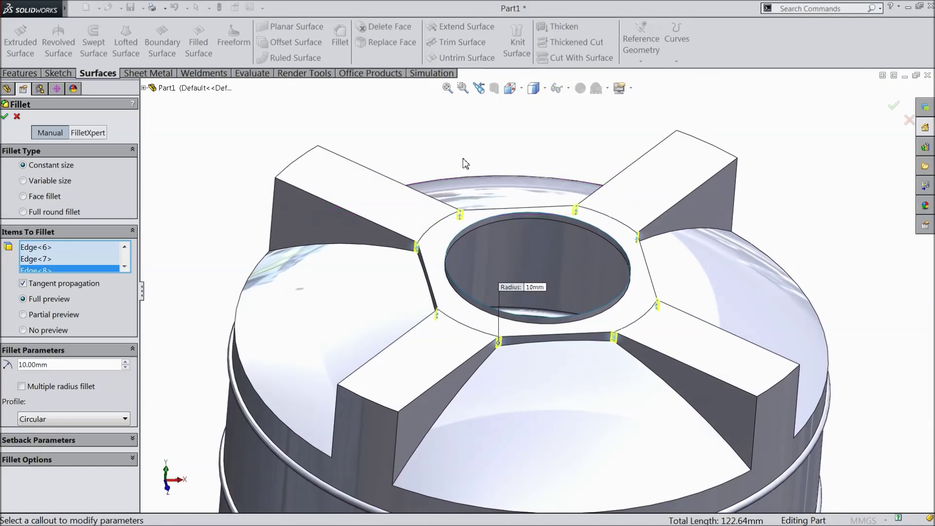
left_click(6, 117)
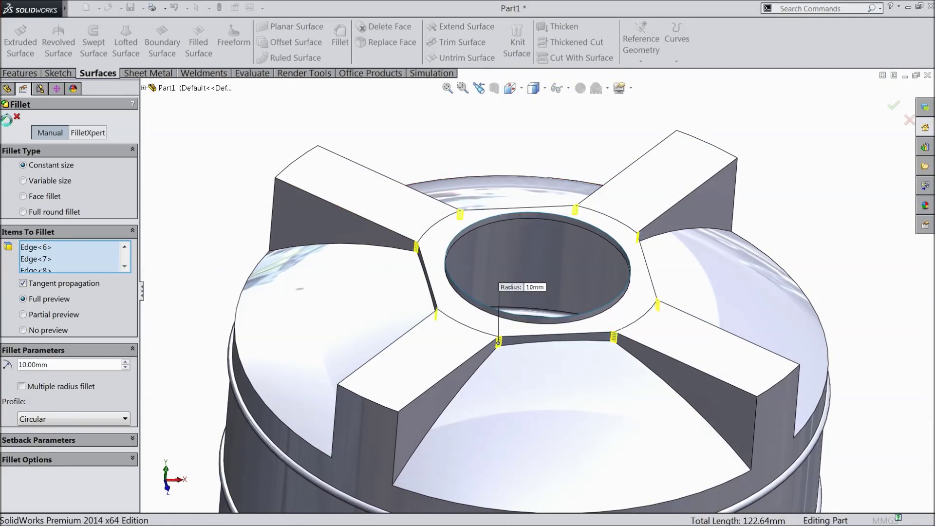
Start a 5 mm constant-size fillet and select the side and outer rim edges of one dome panel between two ribs
left_click(339, 46)
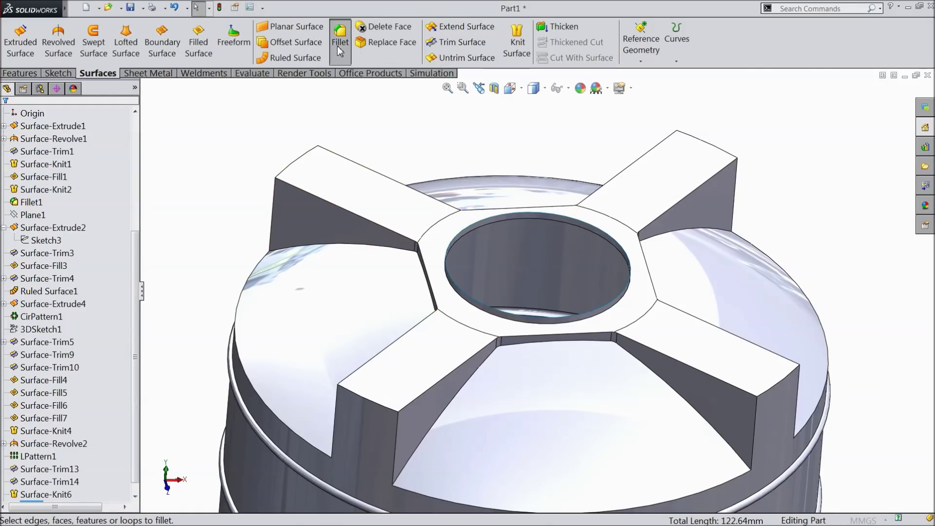
type("5")
key("Return")
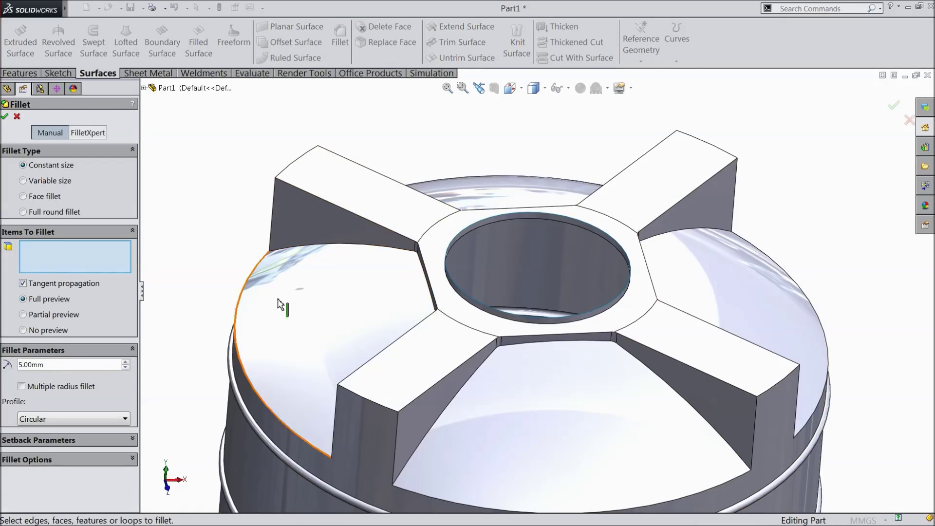
key("z")
scroll(588, 429, "down", 4)
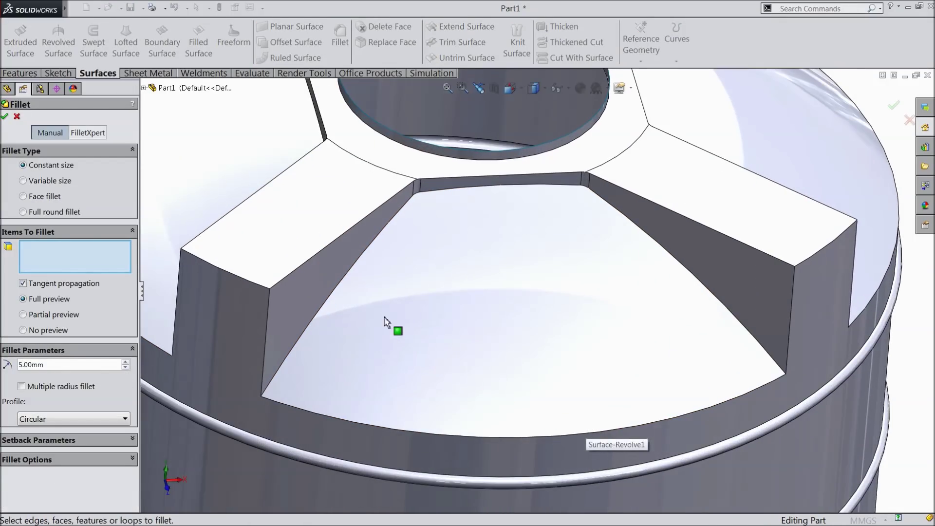
left_click(331, 301)
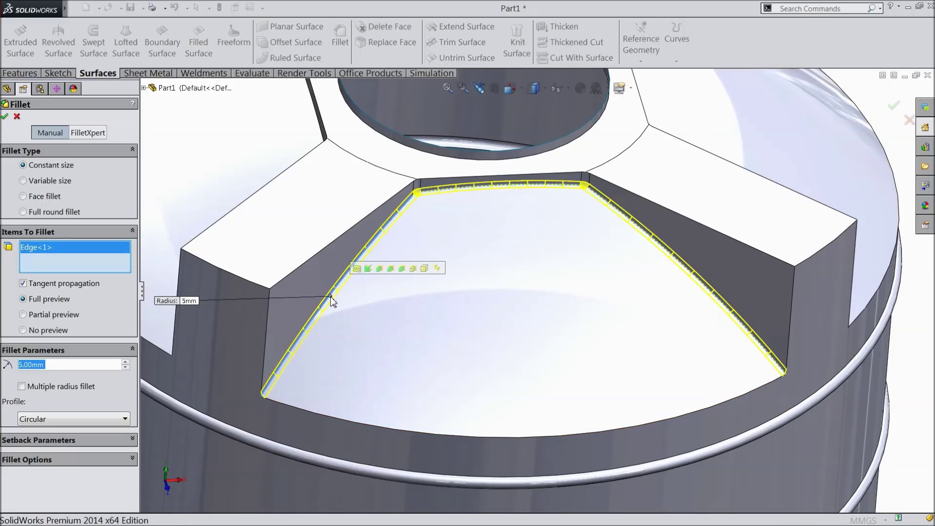
left_click(471, 435)
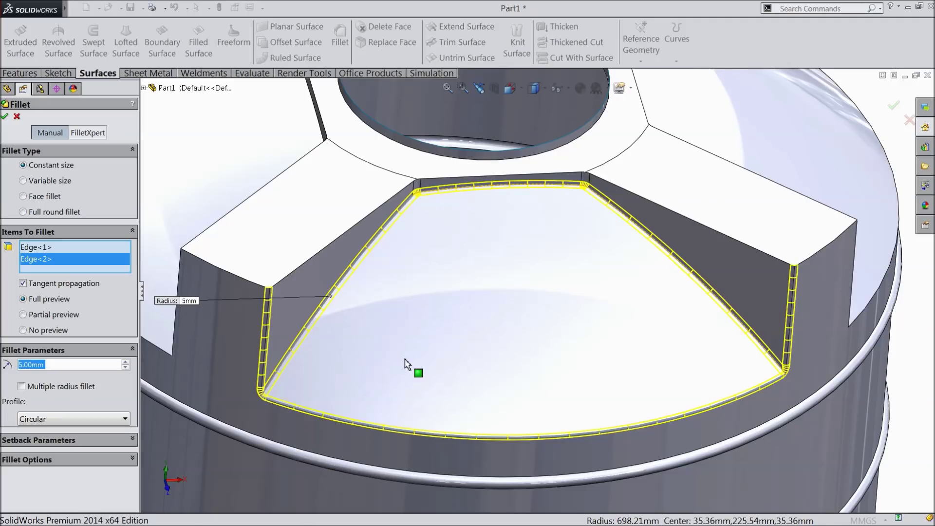
Add the adjacent dome panel's face to the fillet selection, removing the wrongly picked wall ring edge
scroll(409, 364, "up", 4)
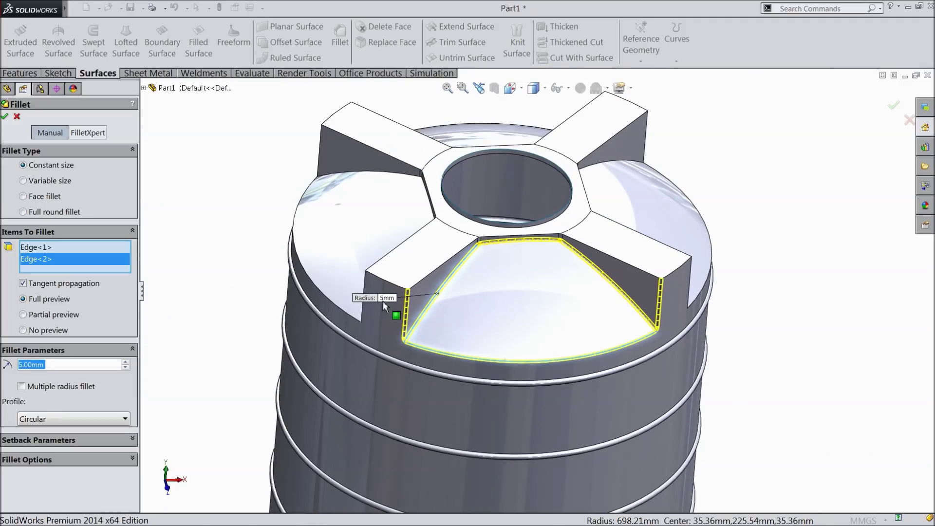
left_click(358, 248)
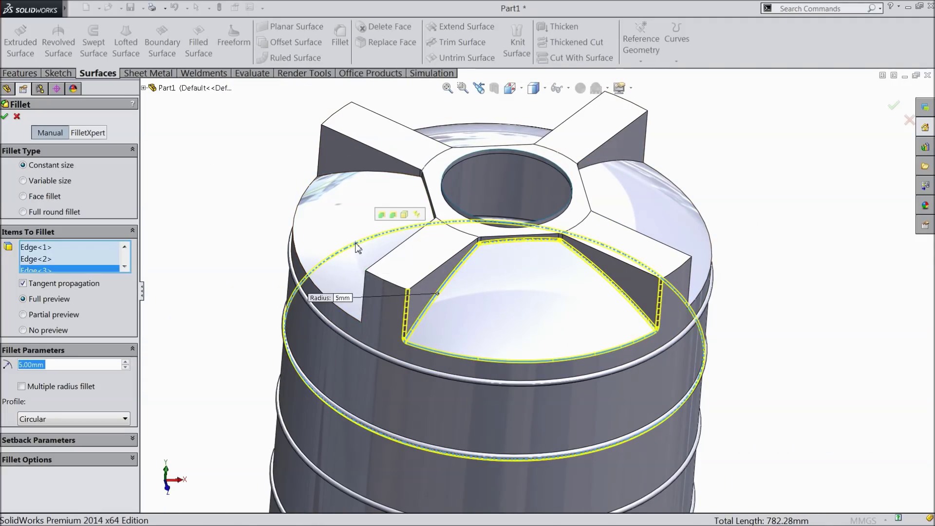
right_click(55, 272)
left_click(85, 295)
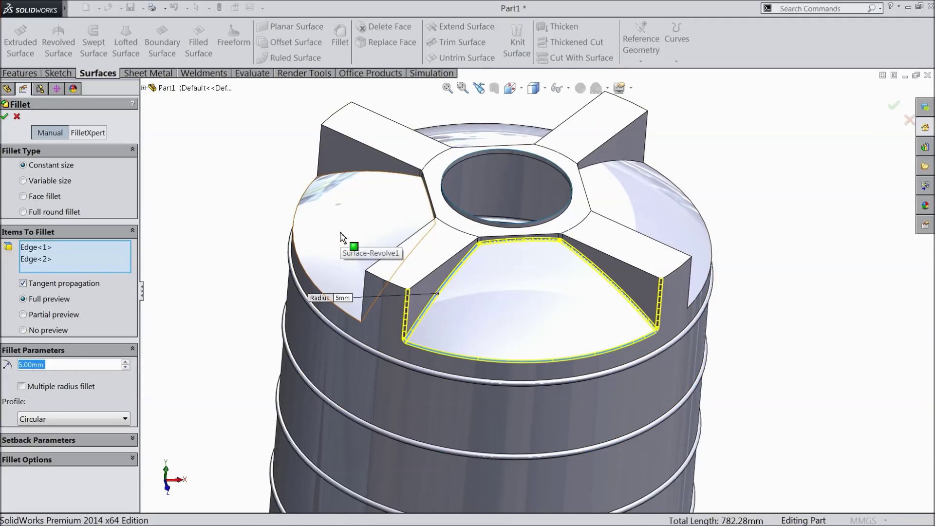
left_click(342, 245)
Add the remaining two dome panel faces to the selection and apply the 5 mm fillet around all four panels
scroll(341, 245, "up", 3)
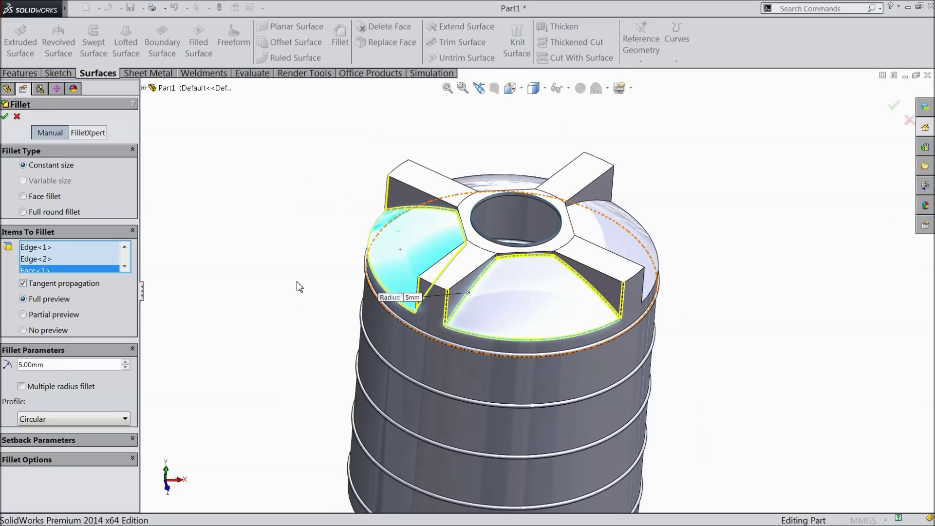
middle_click_drag(342, 245, 349, 331)
scroll(370, 267, "up", 3)
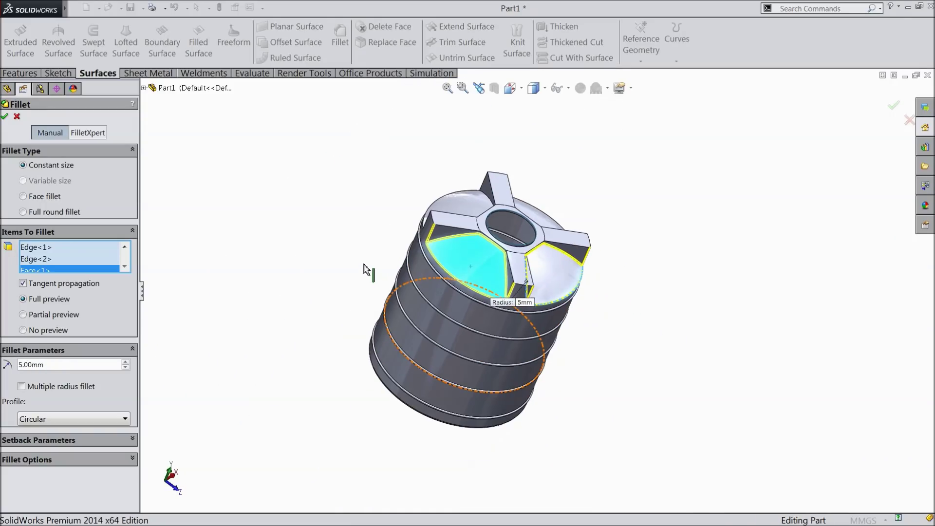
middle_click_drag(370, 267, 476, 388)
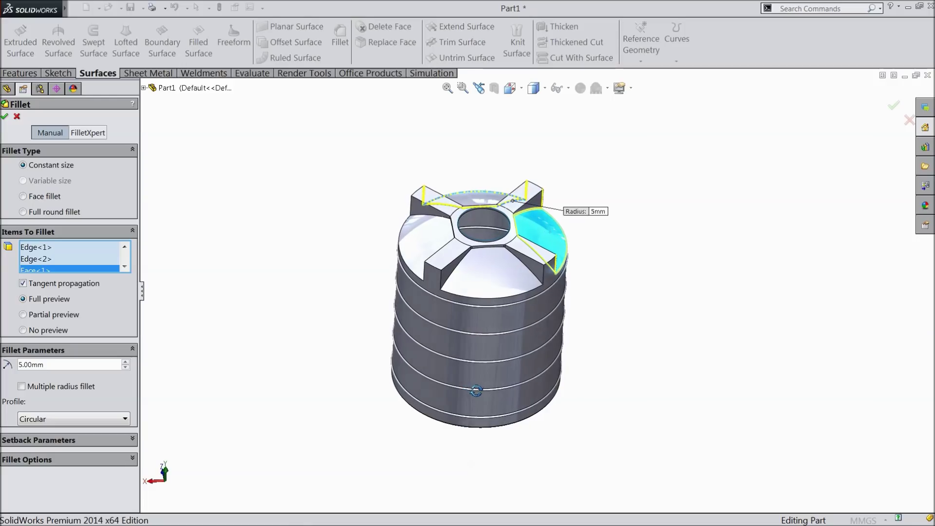
scroll(476, 388, "down", 3)
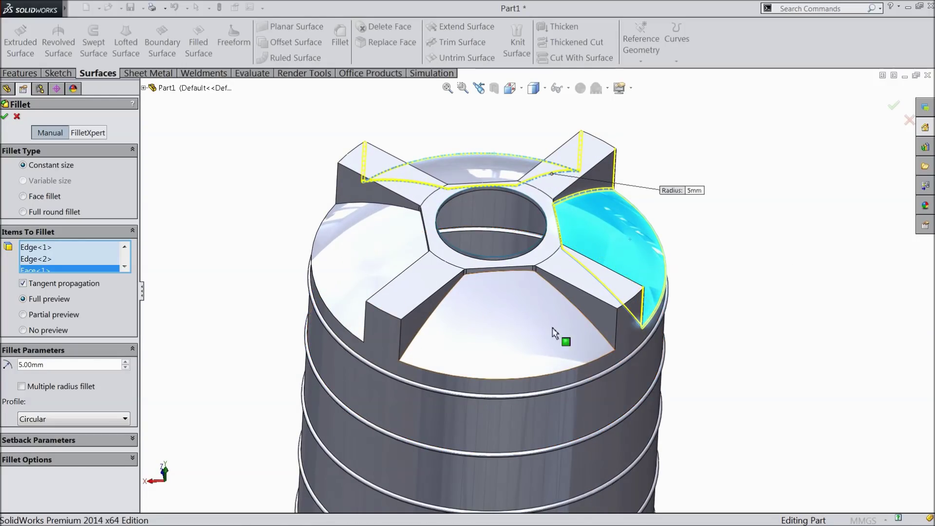
left_click(531, 326)
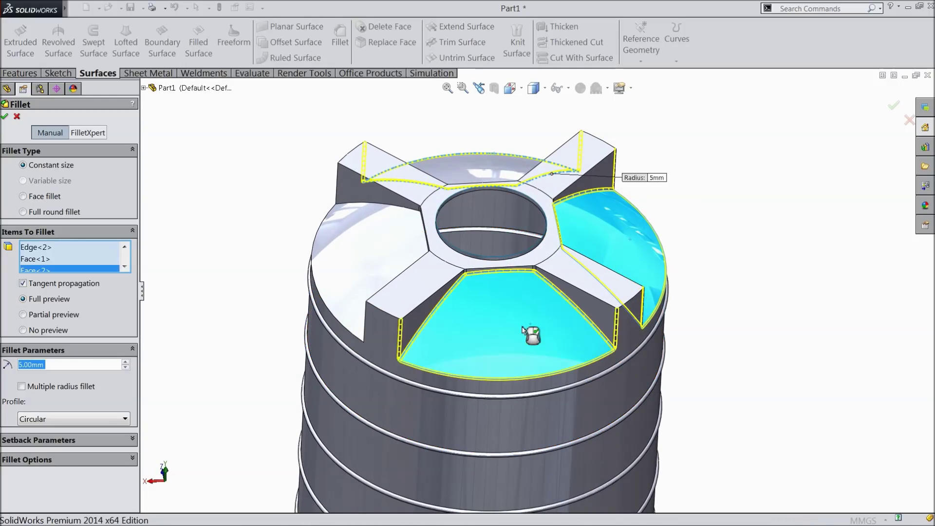
left_click(362, 241)
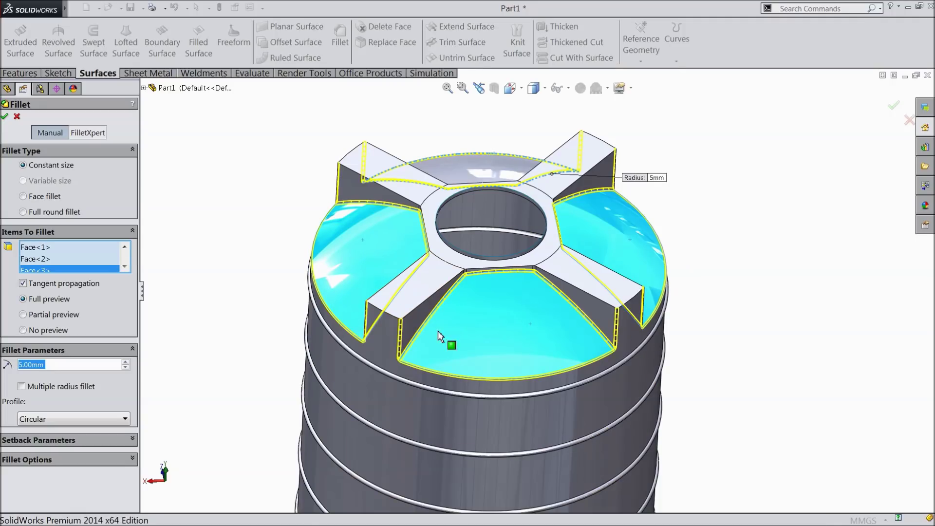
left_click(5, 117)
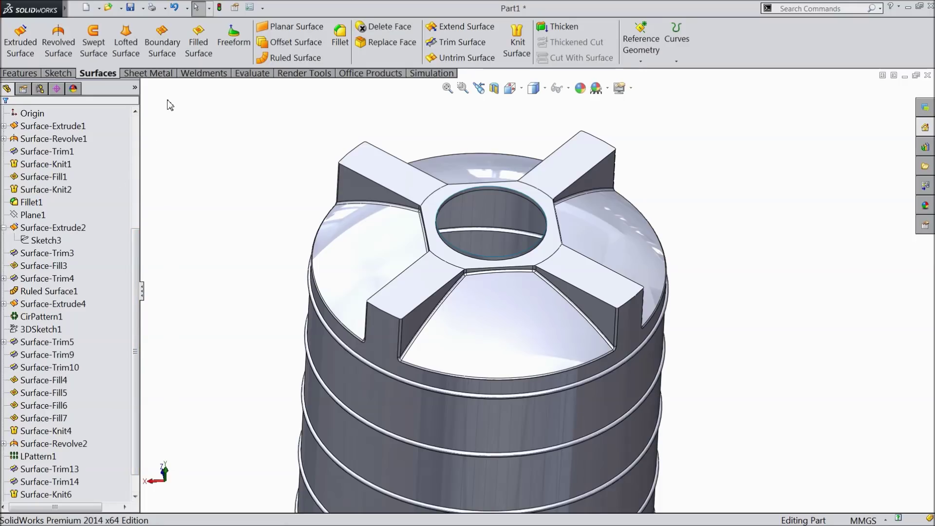
Fillet the outer edges of the flat top face of the ribs and collar with a 5 mm radius
left_click(340, 34)
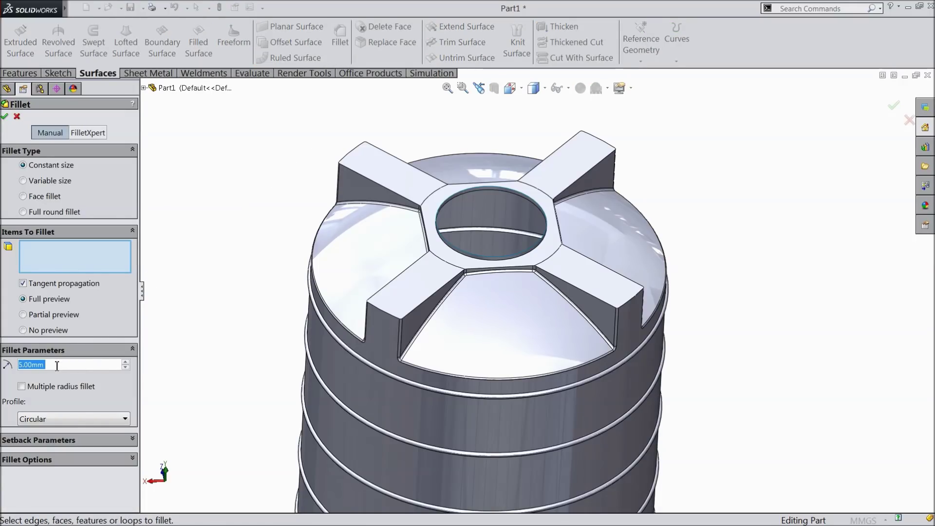
left_click(427, 278)
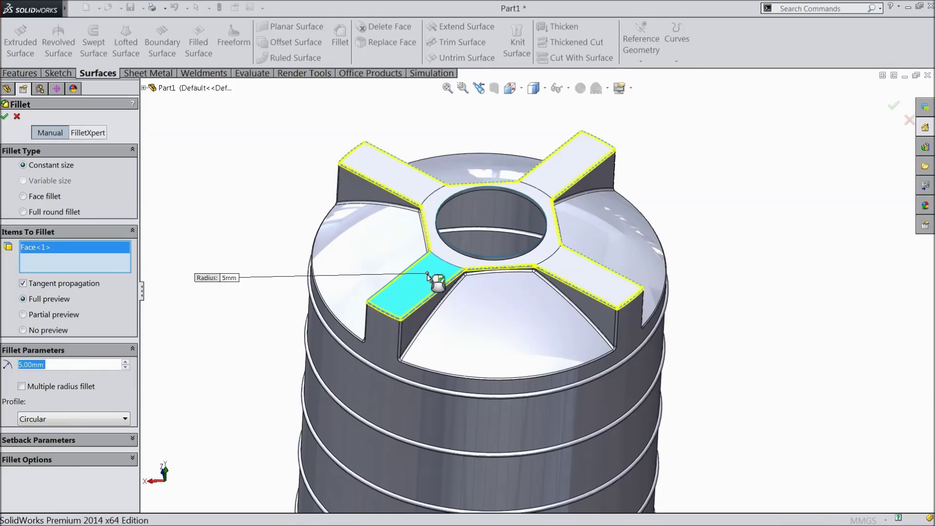
scroll(486, 254, "down", 3)
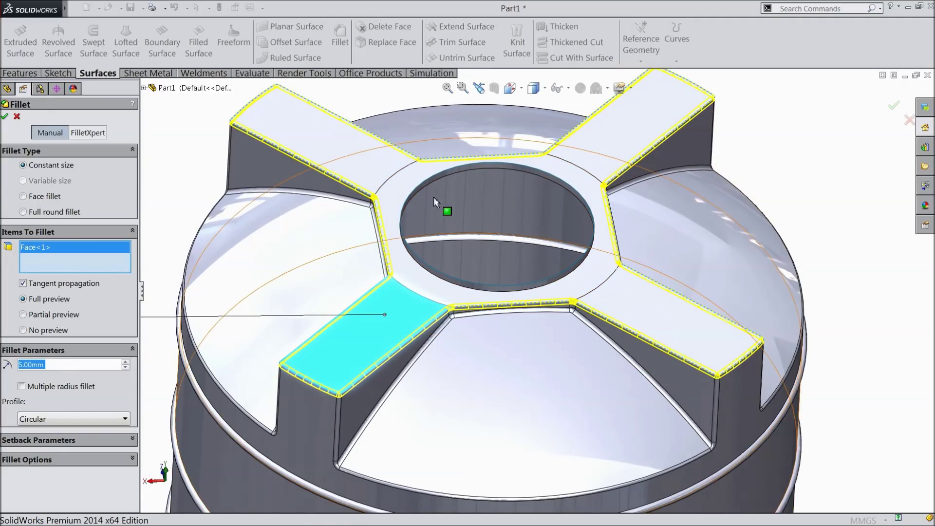
left_click(5, 116)
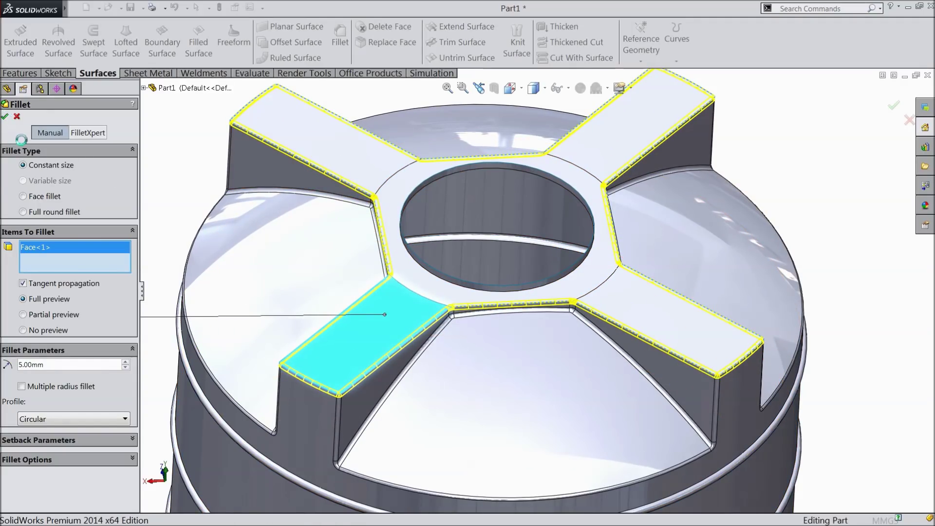
Start a Thicken feature, clear its preselected surface and pick the whole filleted tank surface in the model
scroll(337, 287, "up", 5)
middle_click_drag(337, 288, 309, 331)
scroll(550, 370, "down", 5)
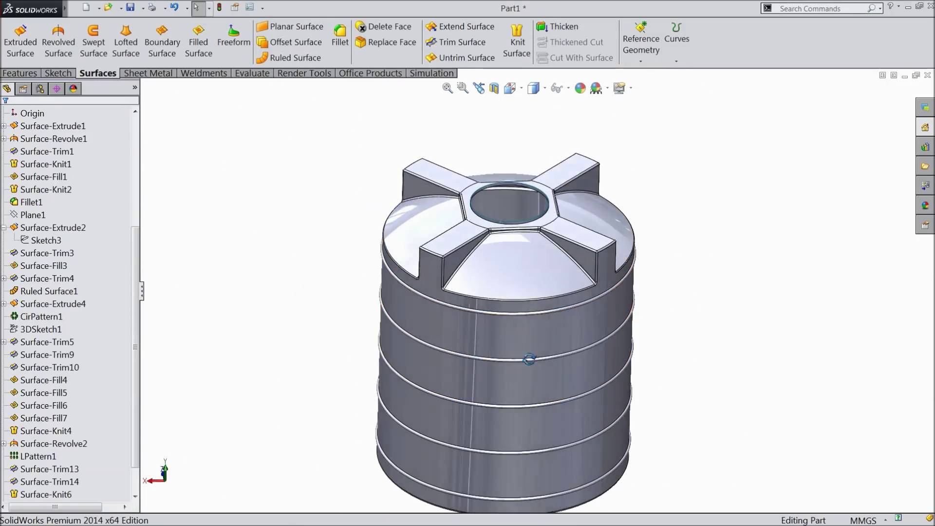
scroll(542, 328, "down", 3)
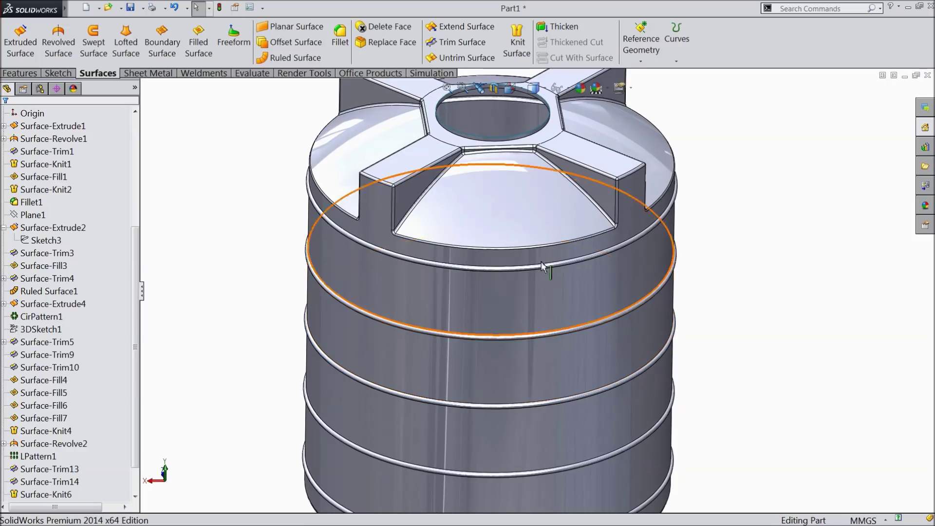
left_click(560, 30)
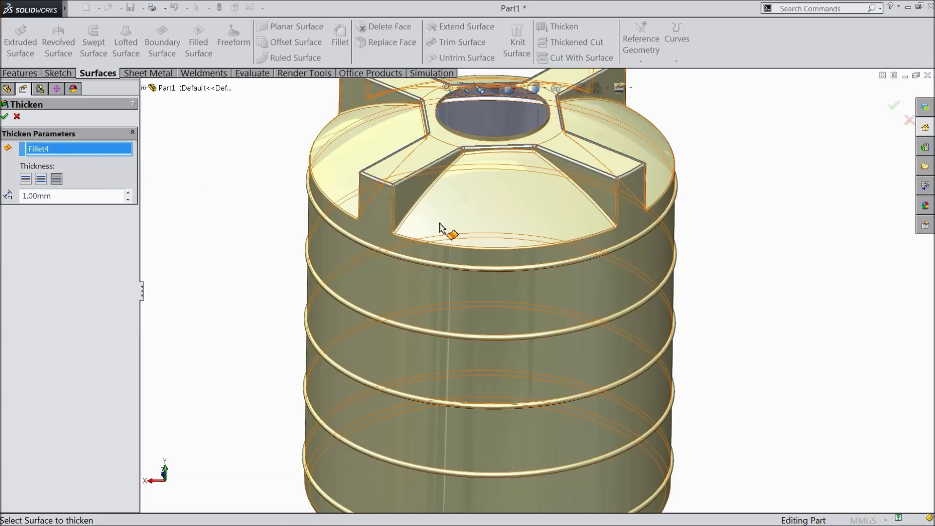
right_click(49, 156)
left_click(84, 159)
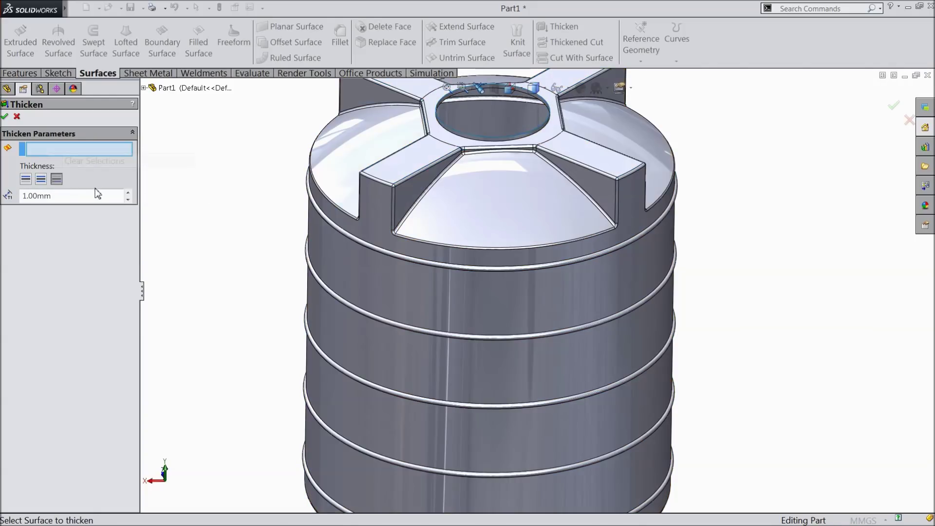
left_click(451, 366)
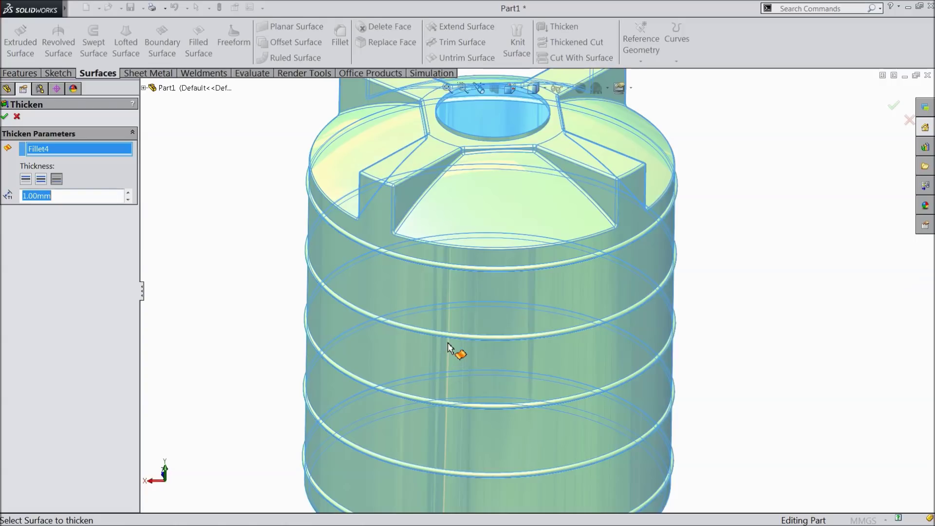
key("f")
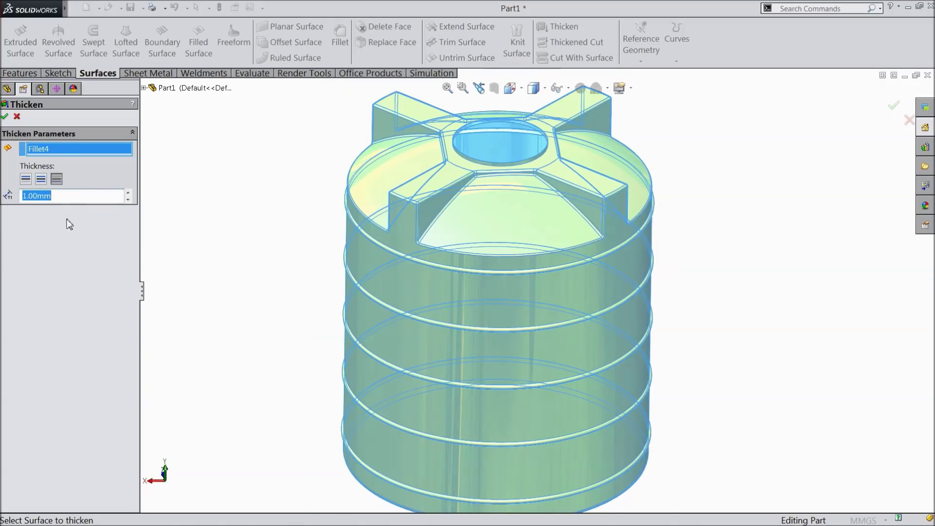
Set the thickening direction to side 1 and thicken the tank surface by 1 mm
left_click(26, 179)
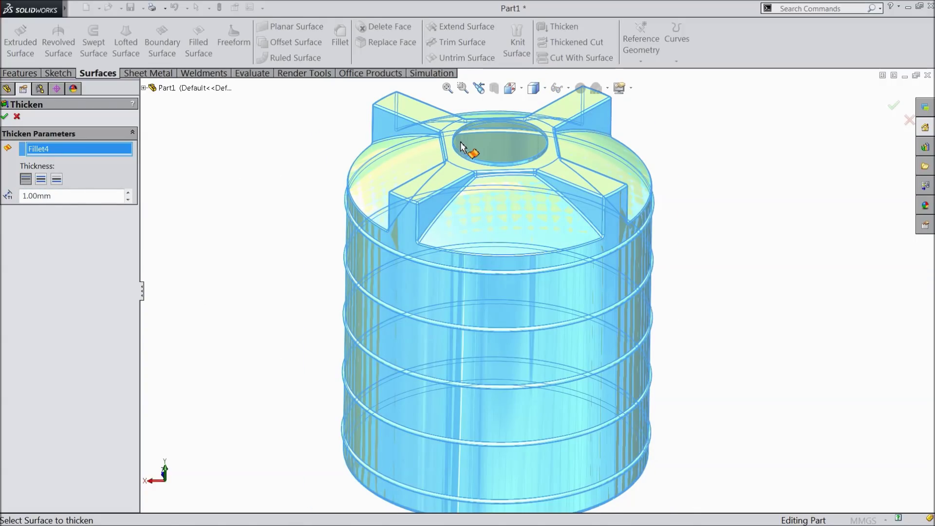
scroll(462, 146, "down", 10)
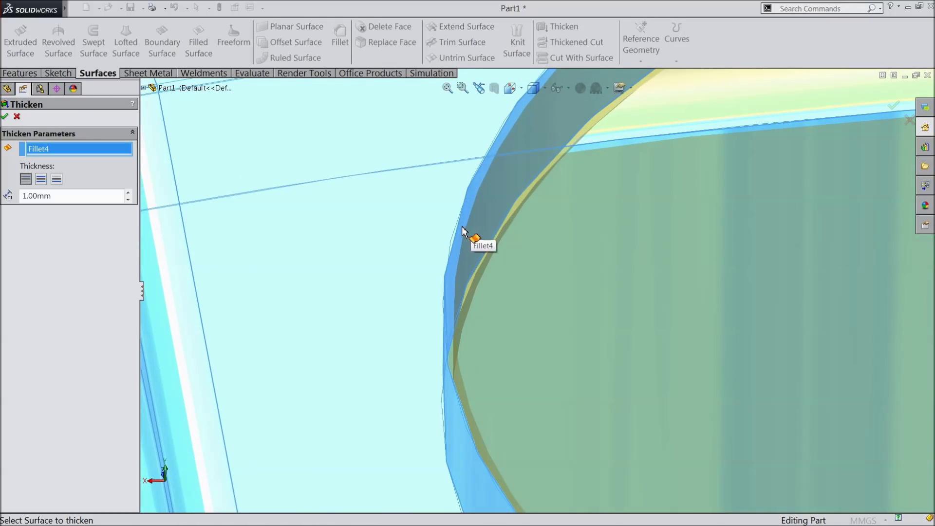
scroll(438, 246, "up", 10)
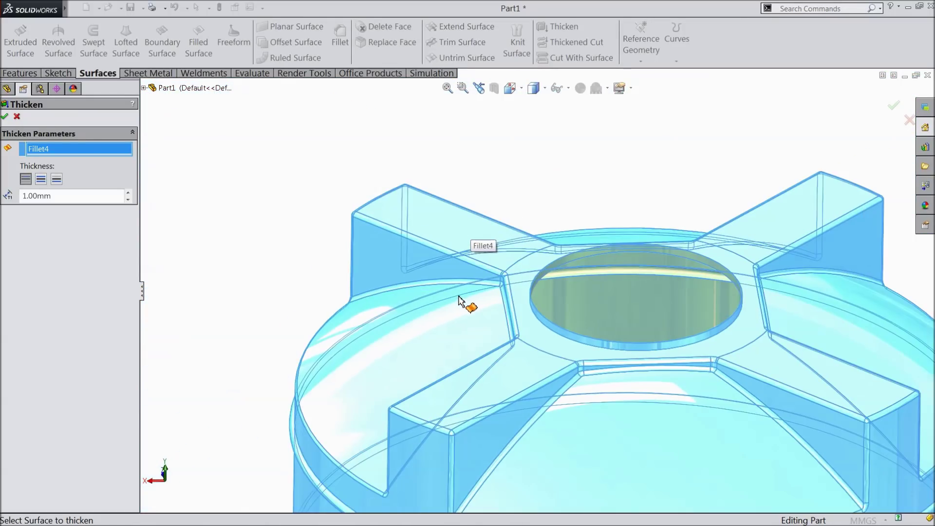
scroll(596, 375, "down", 4)
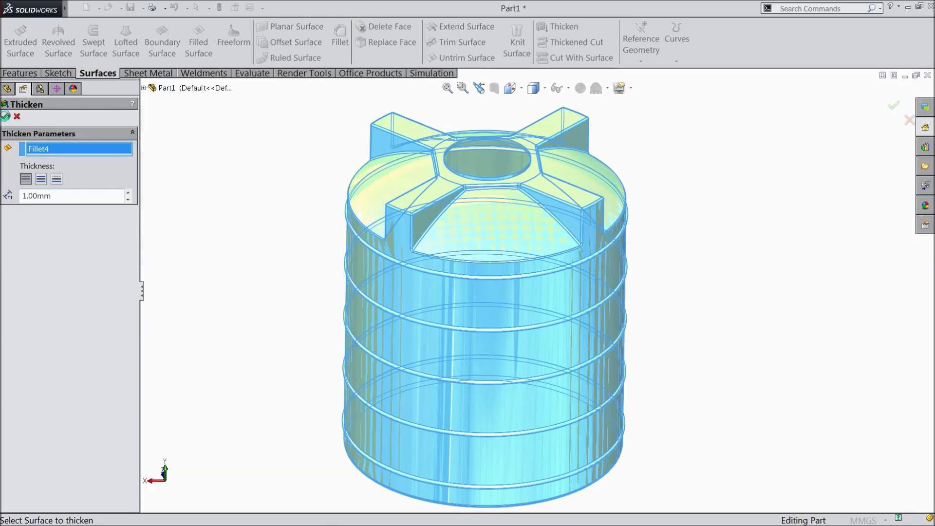
left_click(6, 116)
Examine the thickened wall at the rim of the top opening and the finished tank from outside
middle_click_drag(287, 184, 274, 206)
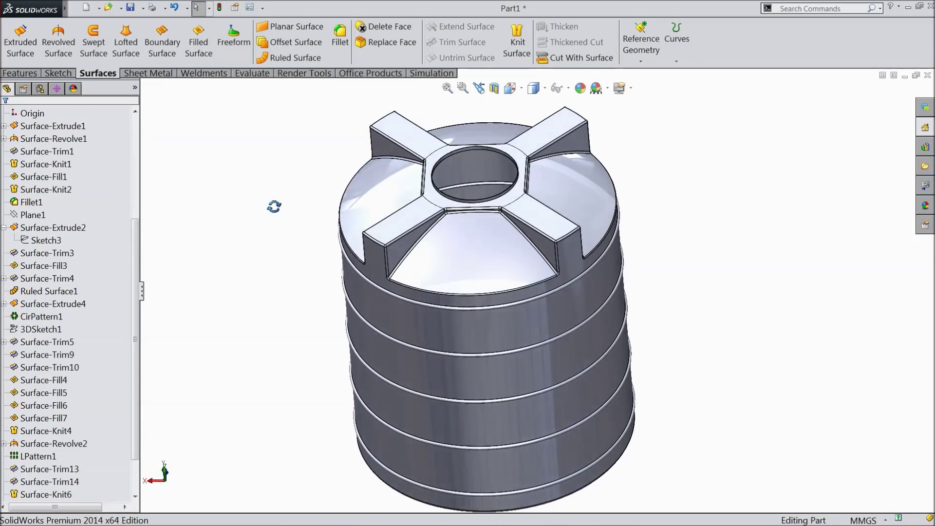
scroll(386, 209, "down", 10)
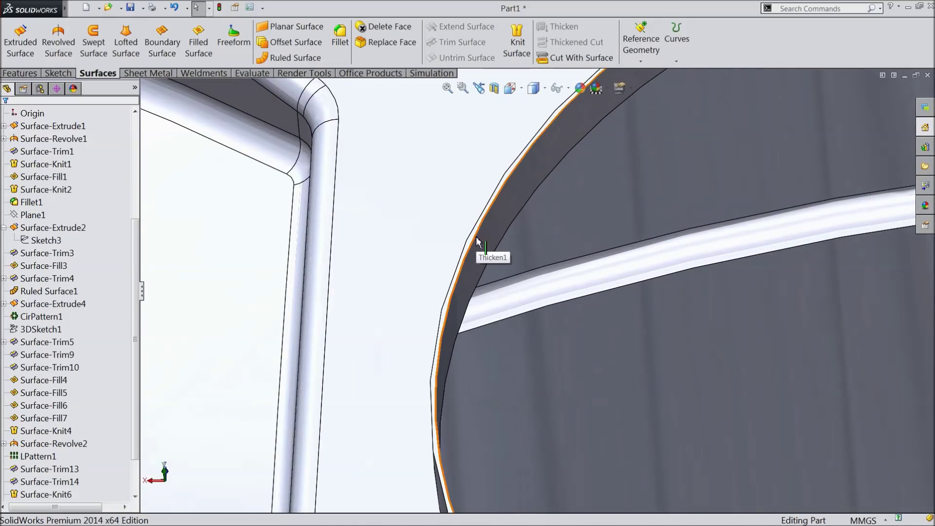
left_click(476, 241)
scroll(390, 268, "up", 8)
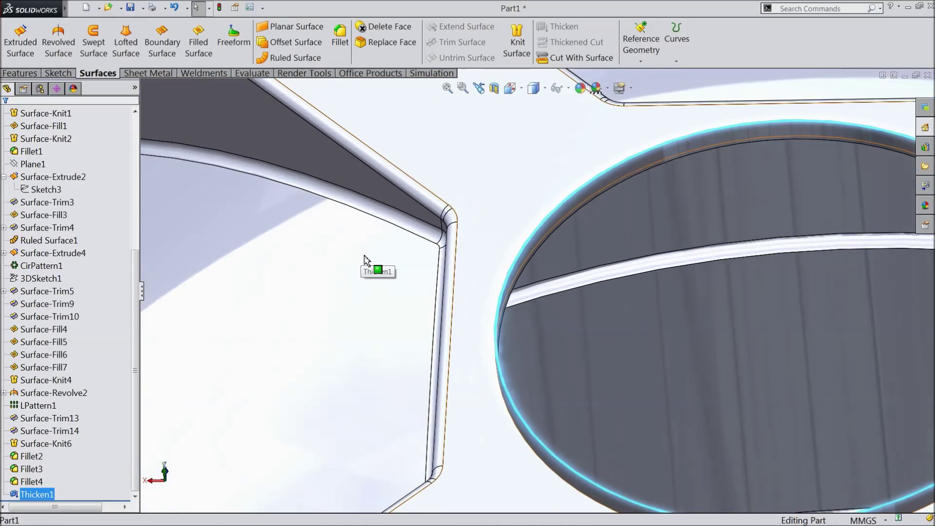
scroll(230, 229, "up", 10)
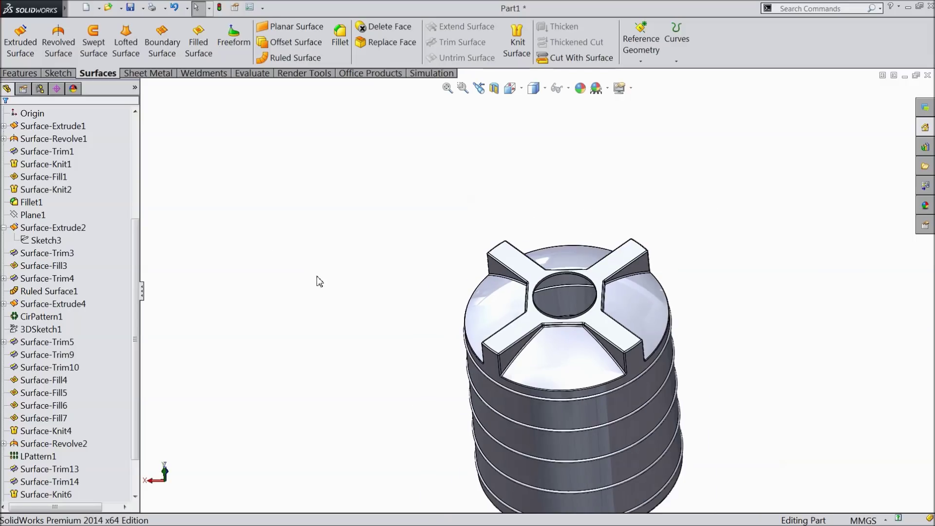
middle_click_drag(320, 279, 332, 245)
scroll(336, 271, "up", 6)
scroll(463, 335, "down", 7)
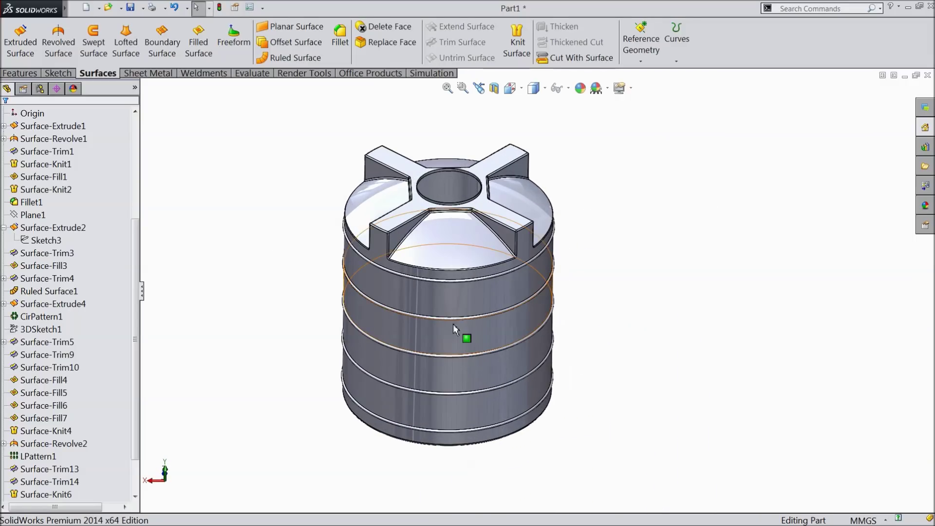
middle_click_drag(451, 306, 445, 267)
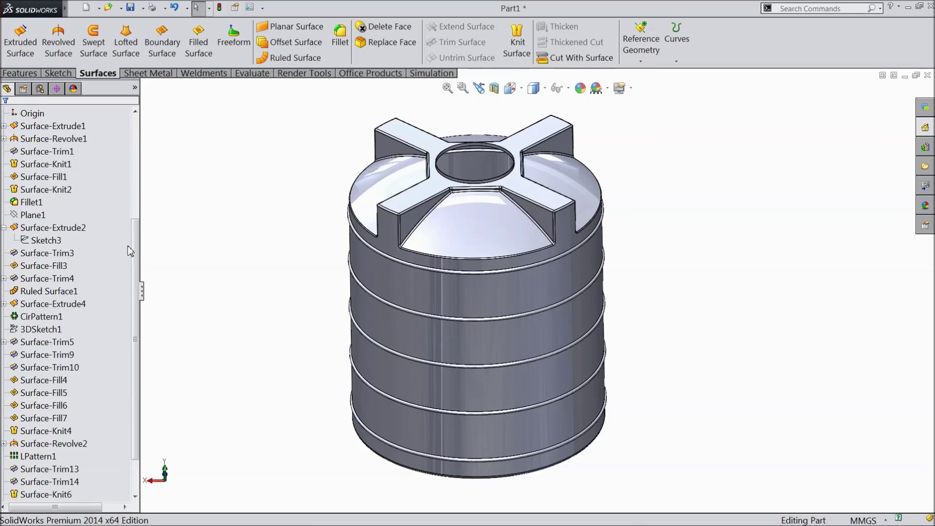
Apply the black low gloss plastic appearance to the whole tank part
left_click_drag(133, 241, 133, 134)
left_click(79, 115)
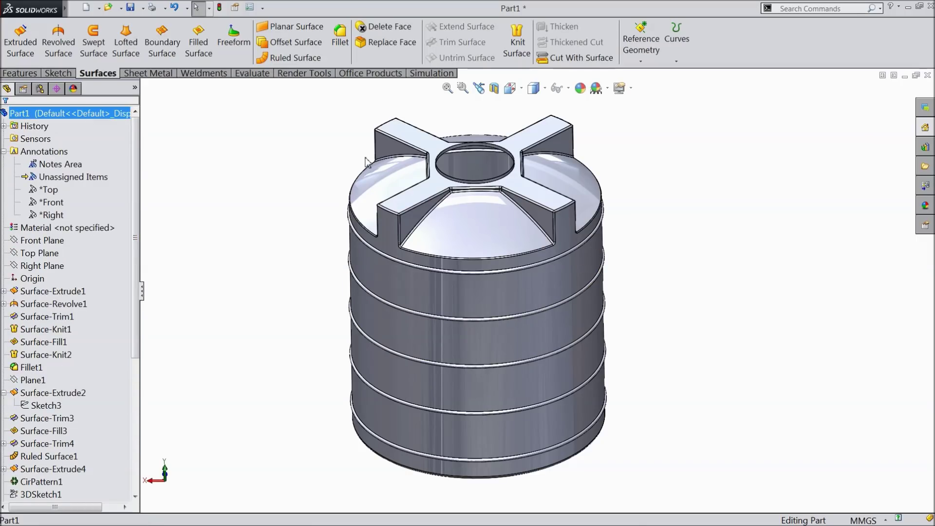
left_click(927, 209)
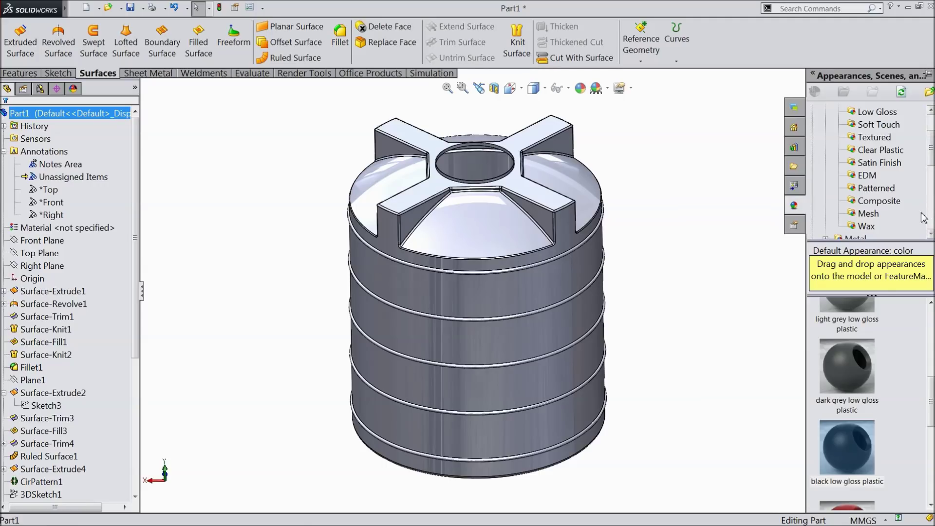
scroll(872, 171, "up", 2)
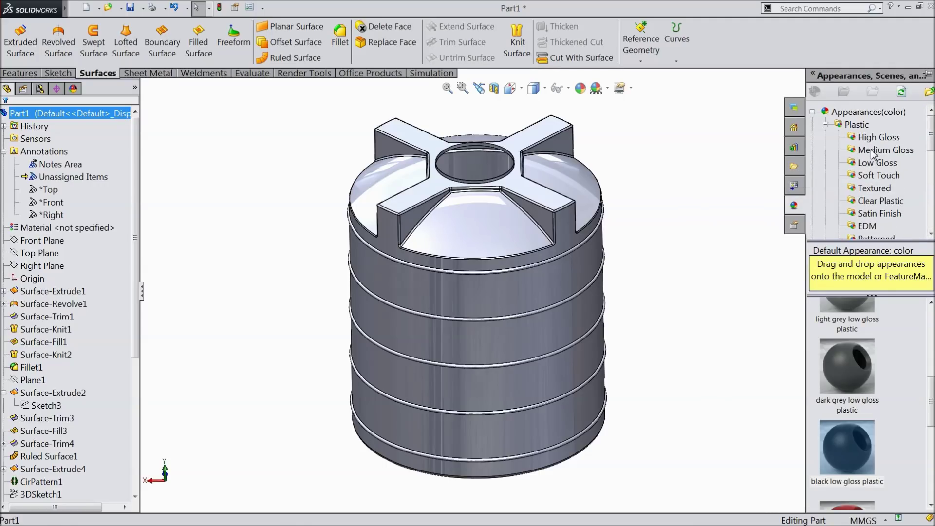
left_click(853, 125)
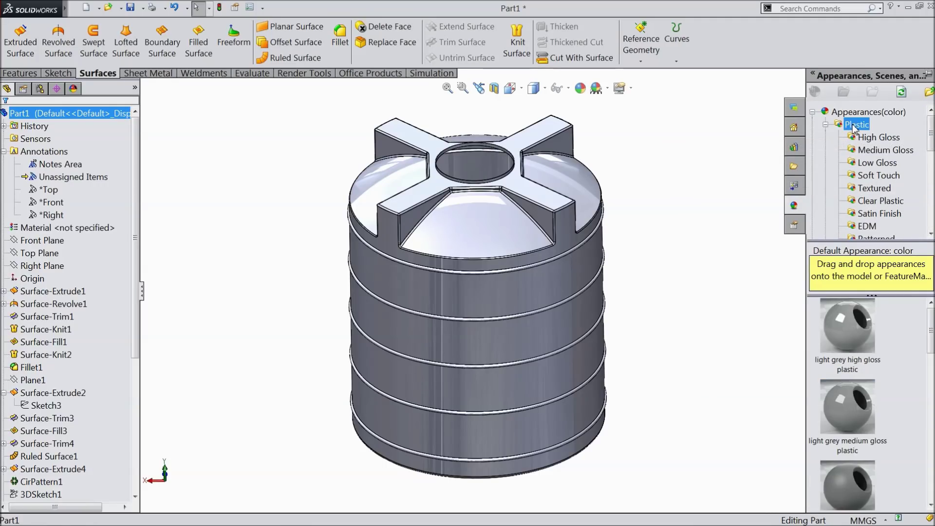
left_click(879, 165)
left_click_drag(930, 329, 930, 405)
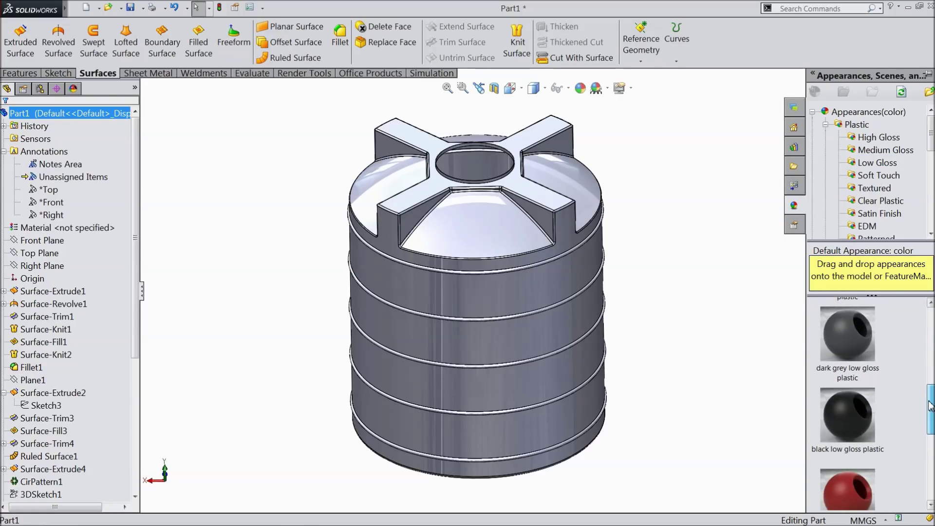
double_click(848, 428)
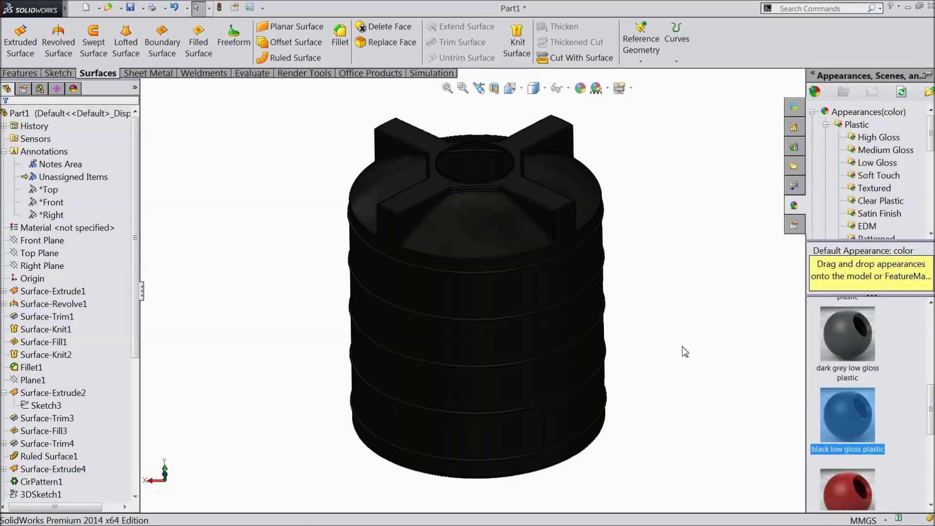
Lighten the black plastic appearance to dark grey with RGB 64, 64, 64, after trying a lighter grey swatch
middle_click_drag(684, 352, 670, 273)
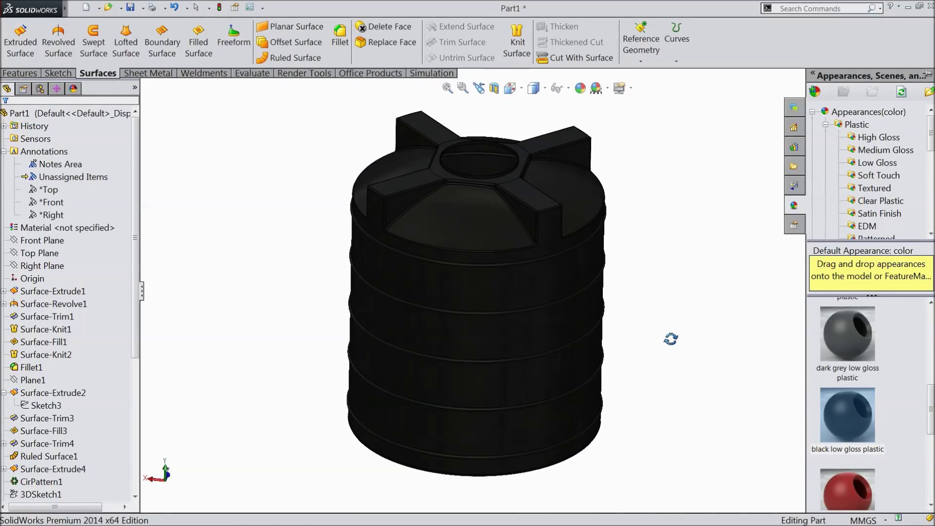
left_click(583, 90)
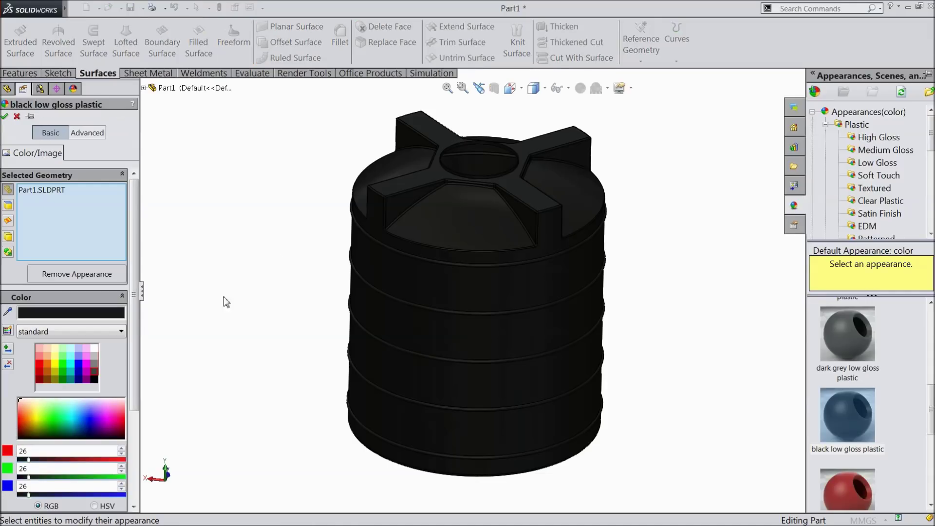
left_click(95, 374)
mouse_move(269, 307)
middle_mouse_down()
mouse_move(281, 307)
mouse_move(265, 306)
mouse_move(239, 279)
mouse_move(265, 307)
middle_mouse_up()
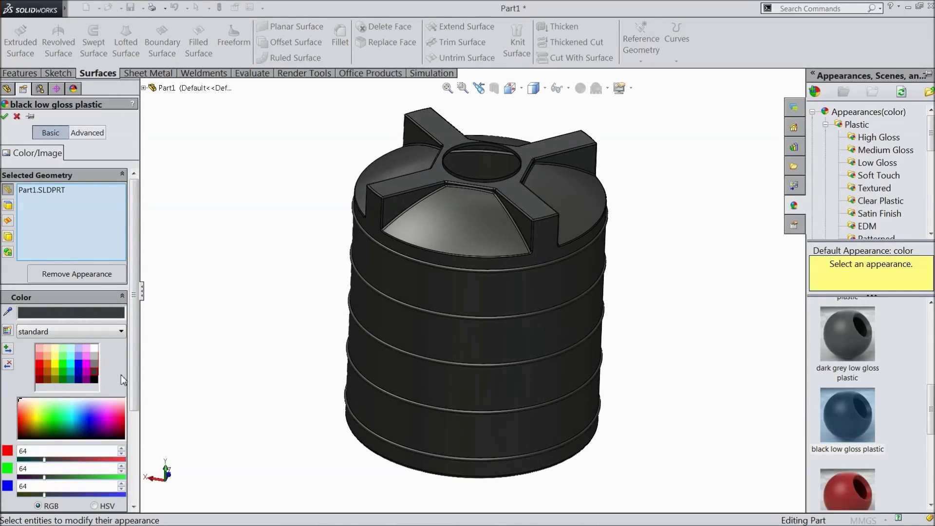
left_click(94, 364)
mouse_move(267, 358)
middle_mouse_down()
mouse_move(298, 378)
mouse_move(273, 329)
mouse_move(276, 347)
middle_mouse_up()
left_click(94, 374)
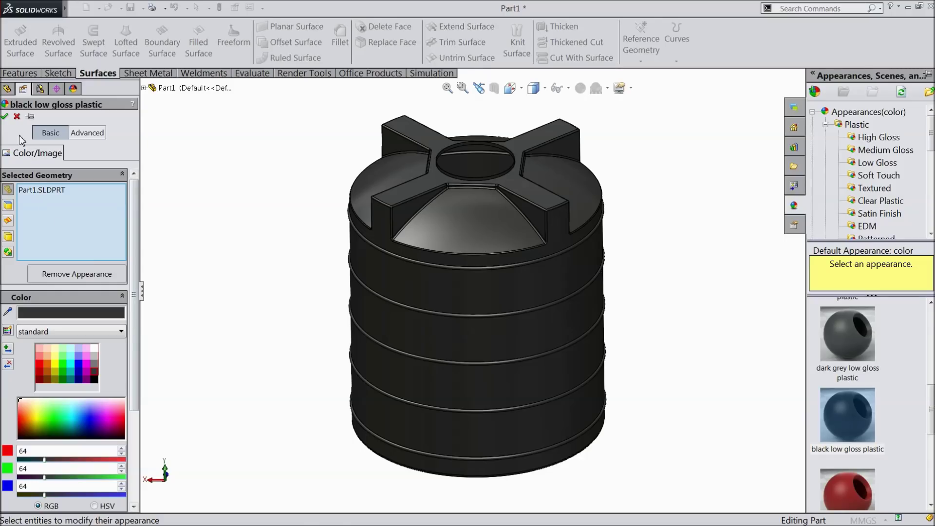
left_click(5, 117)
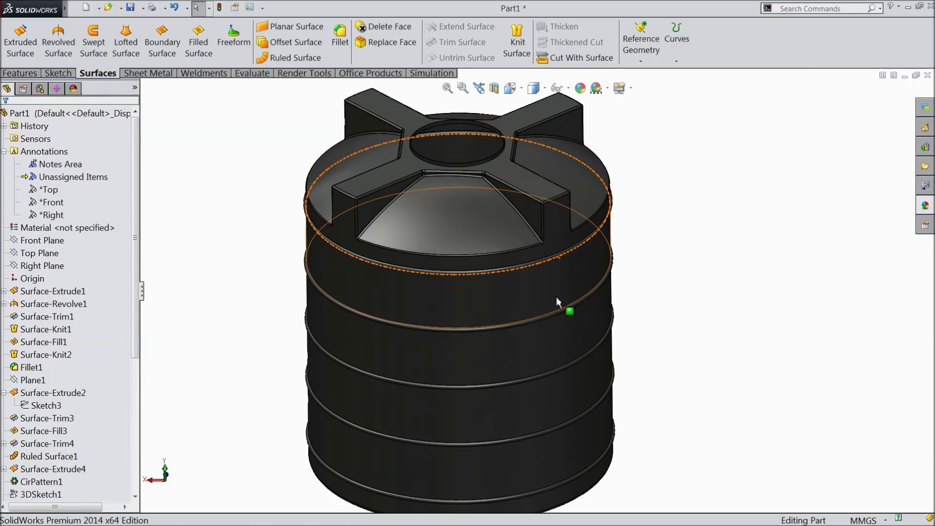
middle_click_drag(556, 296, 521, 303)
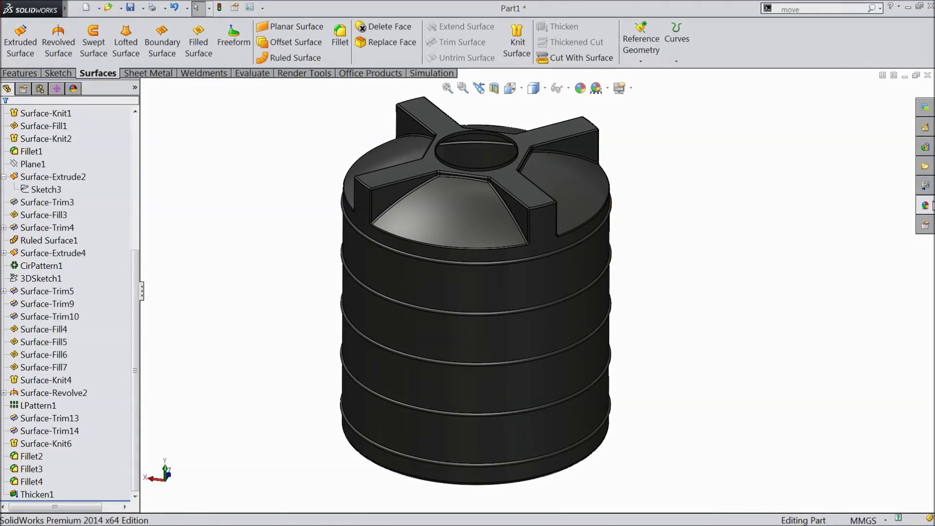
Apply blue low gloss plastic to the tank and adjust its colour to RGB 0, 97, 255
left_click(925, 205)
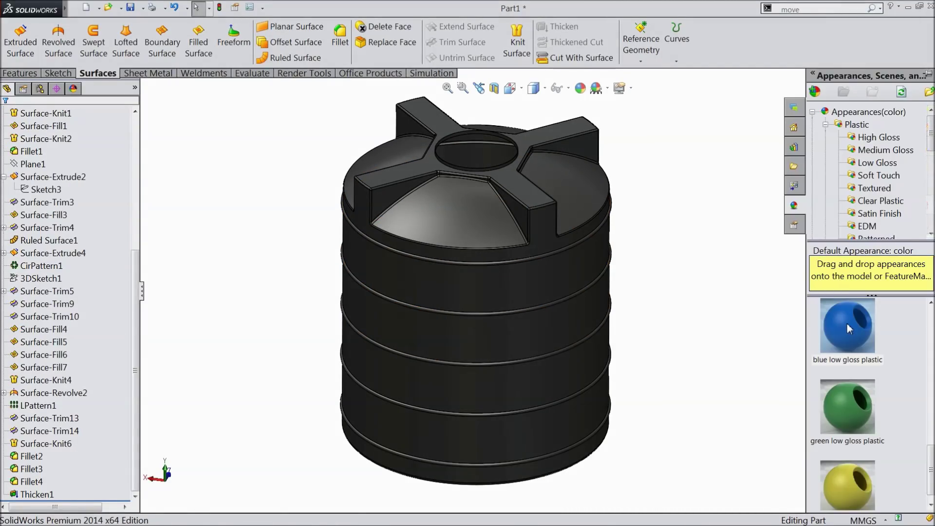
left_click_drag(847, 326, 604, 268)
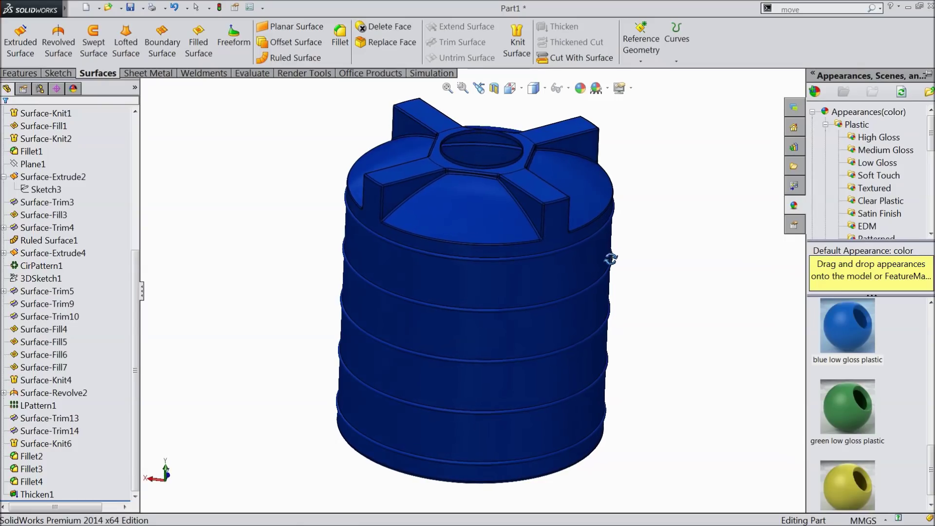
left_click(581, 89)
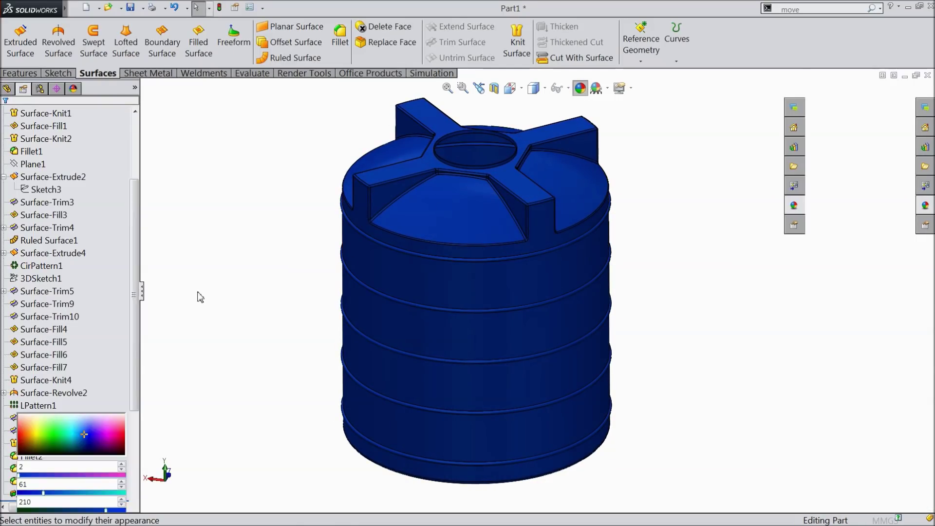
left_click(78, 355)
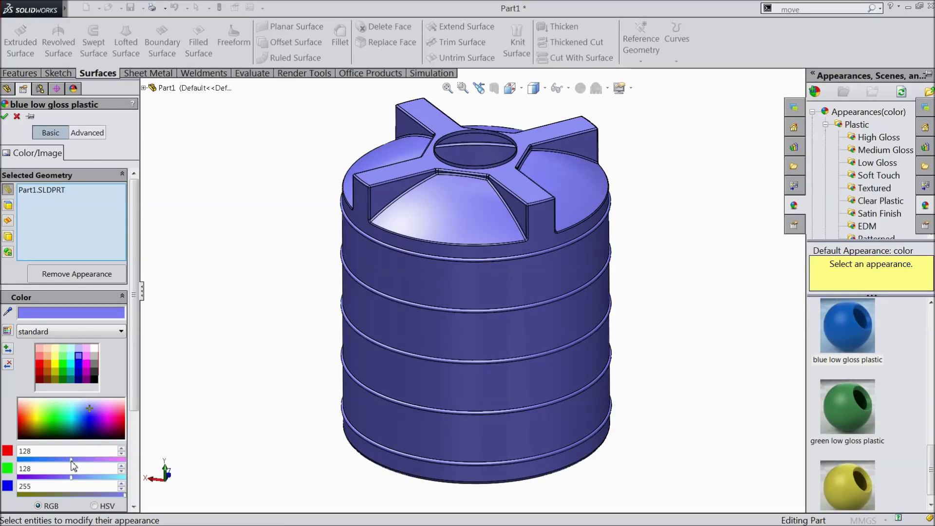
left_click_drag(72, 459, 32, 460)
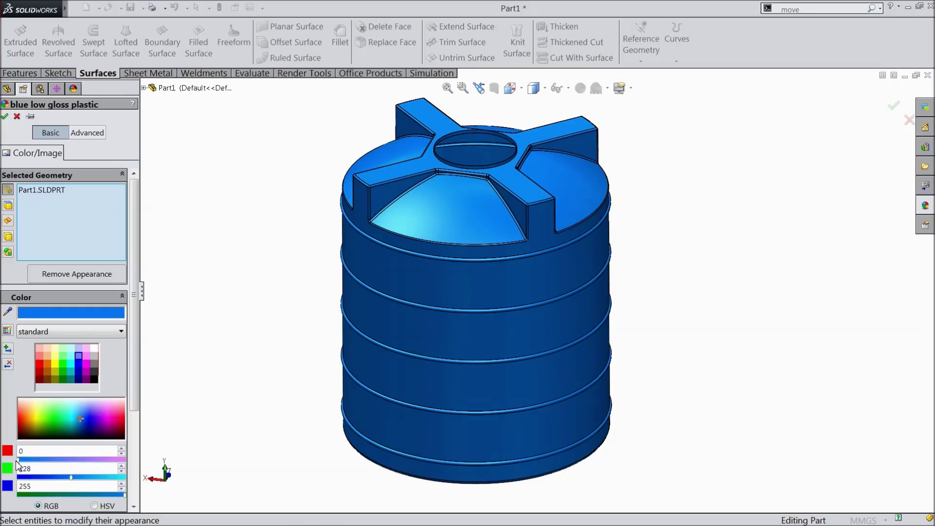
left_click_drag(71, 478, 58, 479)
middle_click_drag(136, 473, 229, 438)
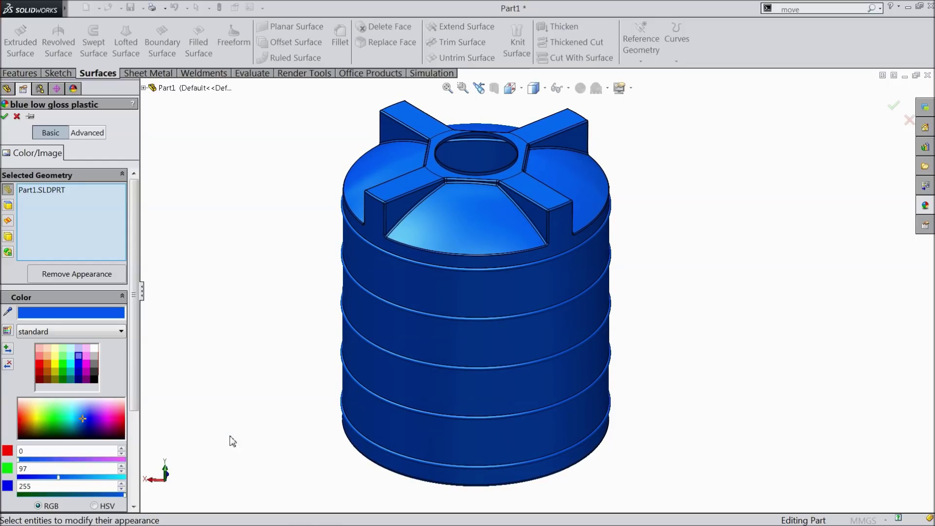
left_click(6, 116)
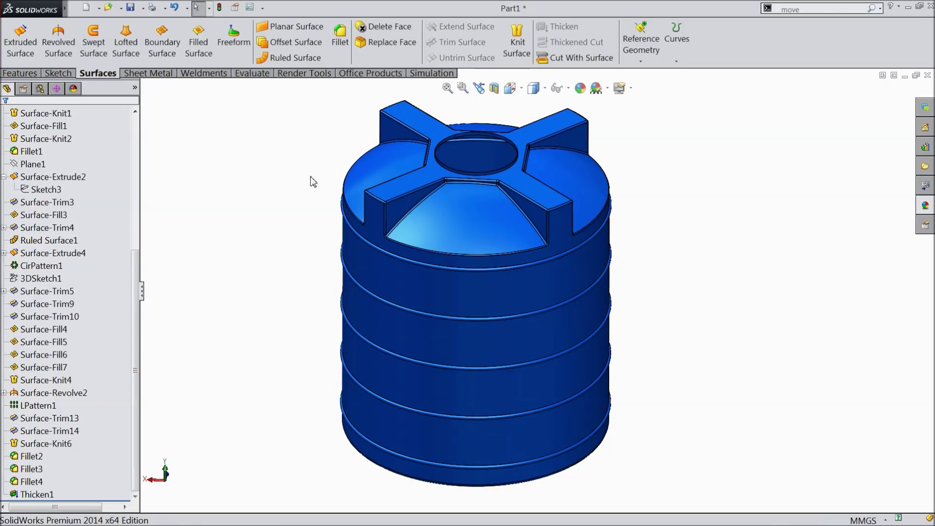
Offset the inner cylindrical face of the top opening by 3 mm with Move Face to thicken the rim inward
scroll(495, 148, "down", 8)
scroll(445, 229, "down", 5)
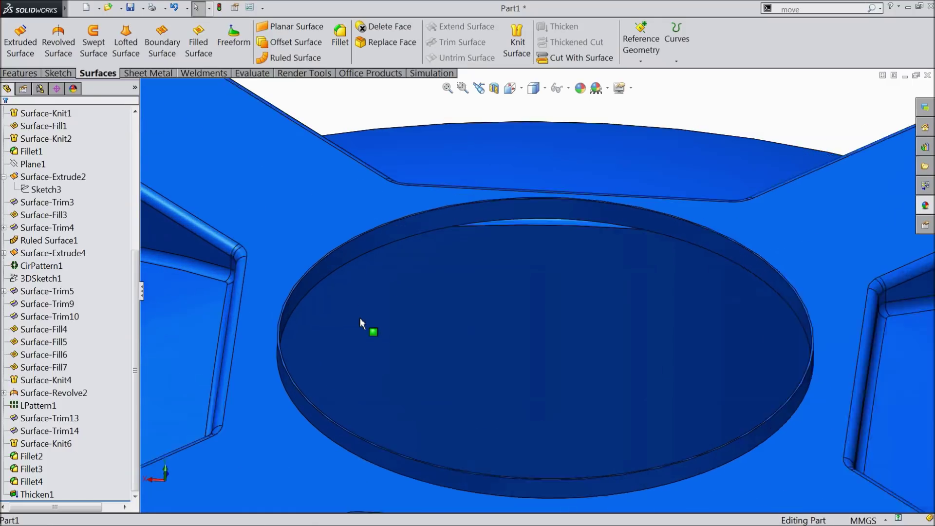
left_click(319, 267)
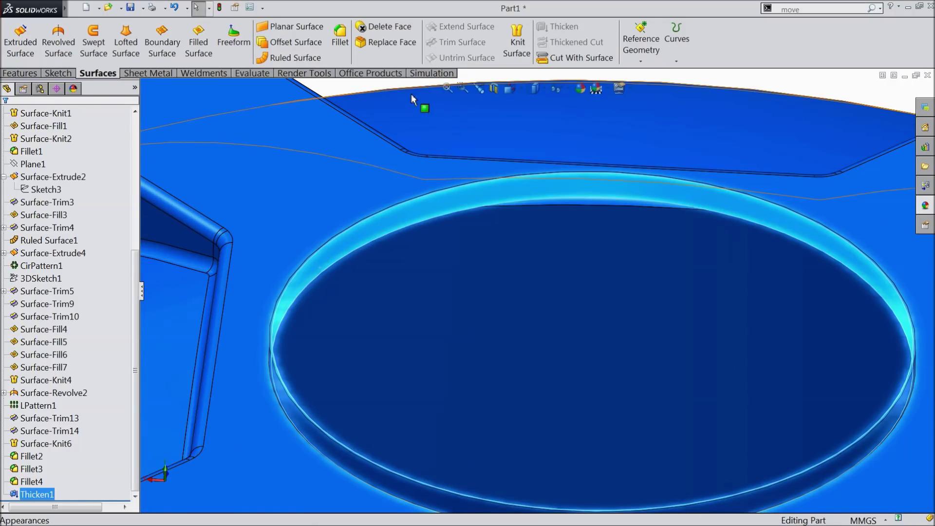
key("Escape")
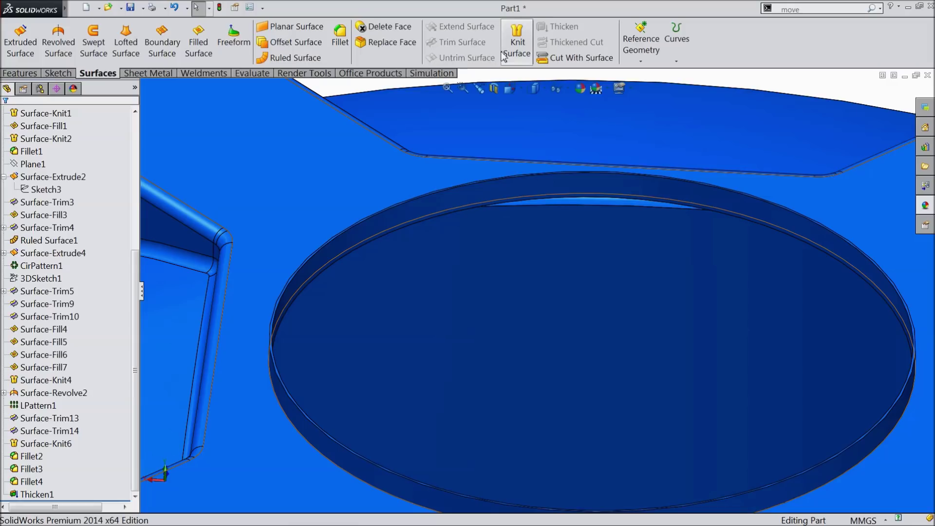
left_click(818, 9)
type("move face")
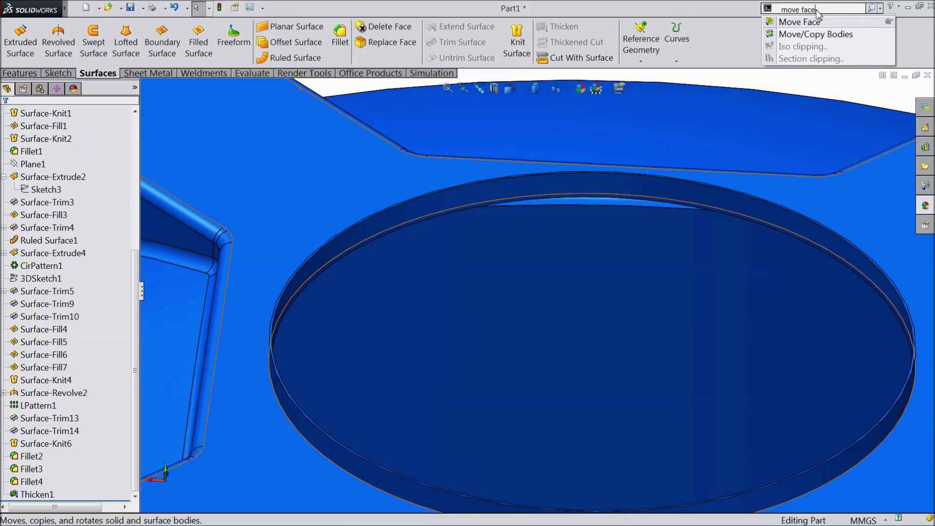
left_click(797, 27)
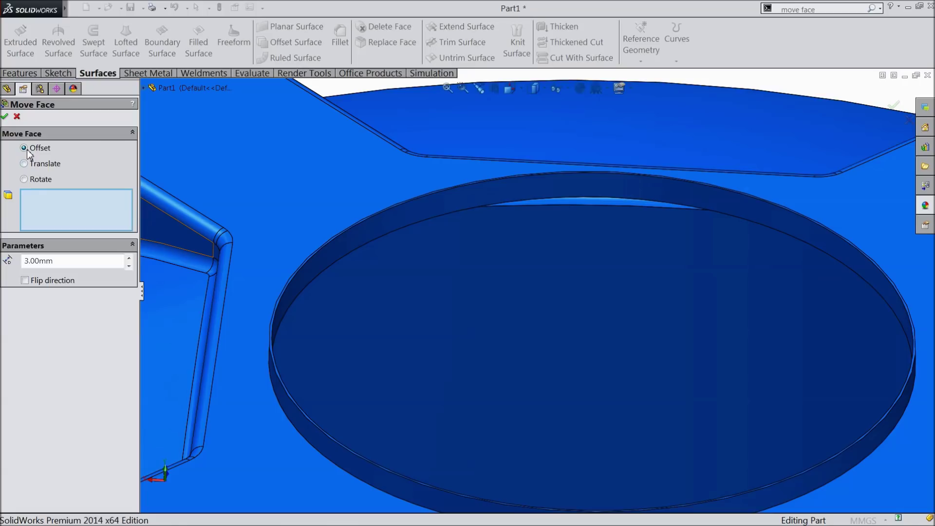
left_click(364, 239)
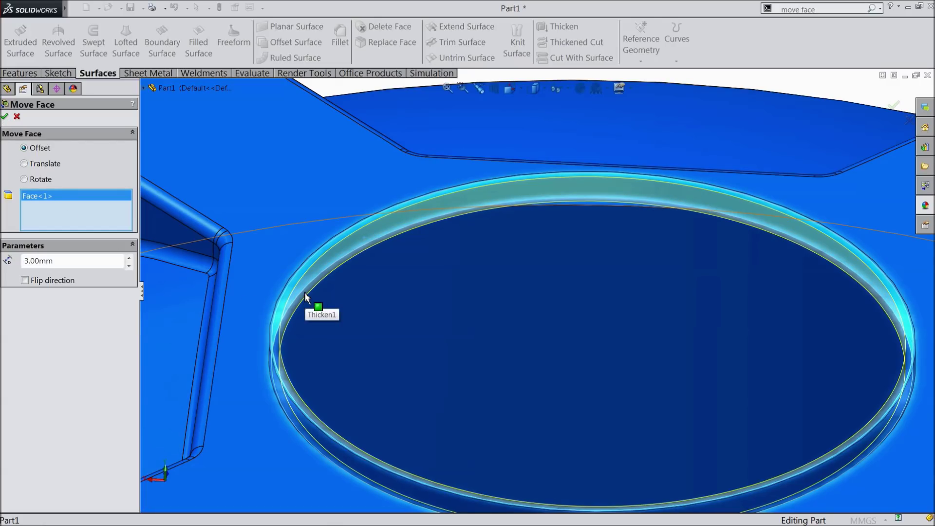
left_click(5, 117)
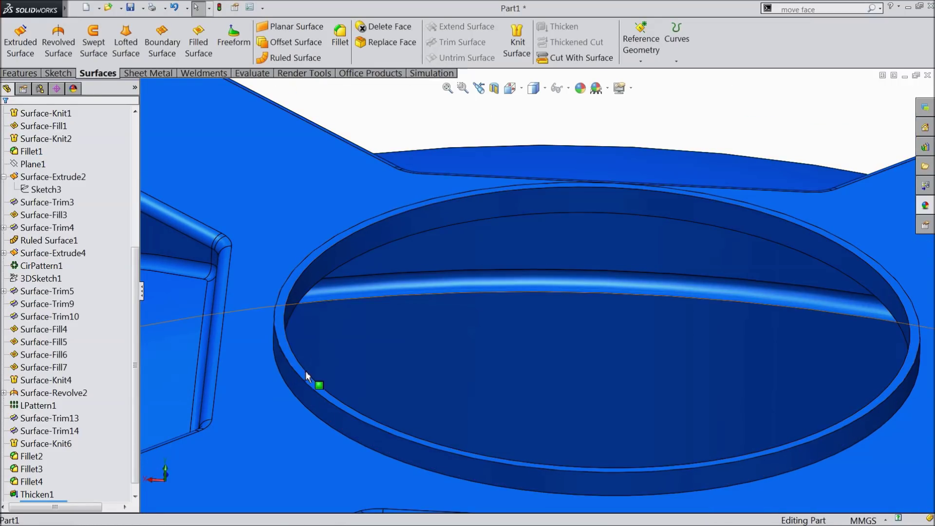
scroll(310, 377, "up", 10)
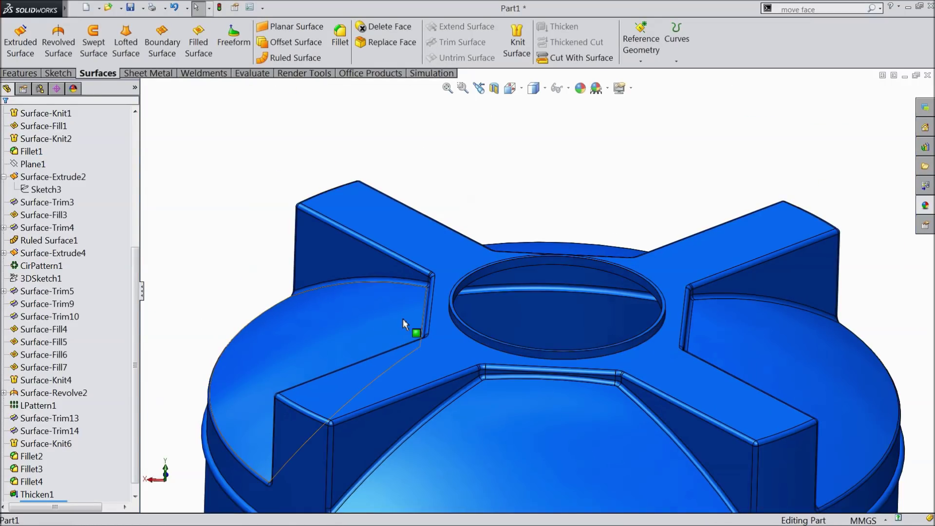
scroll(596, 387, "down", 3)
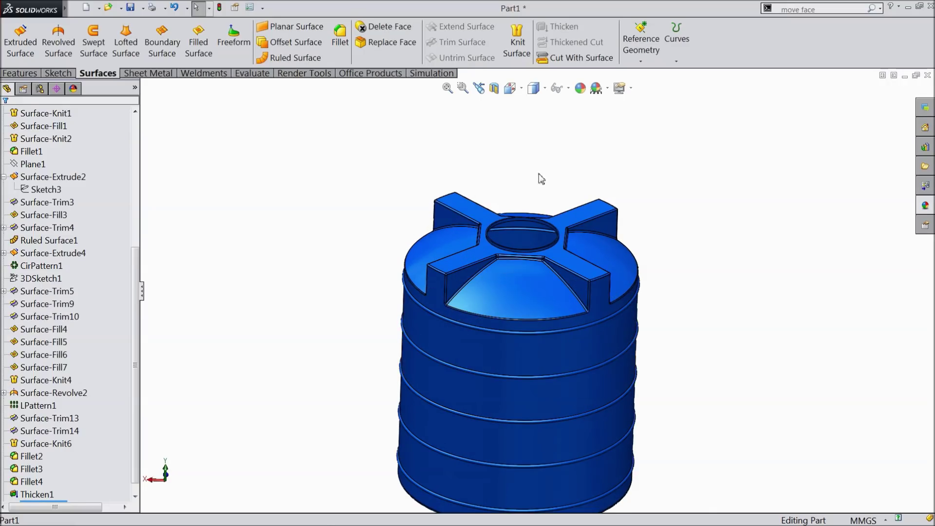
left_click(50, 74)
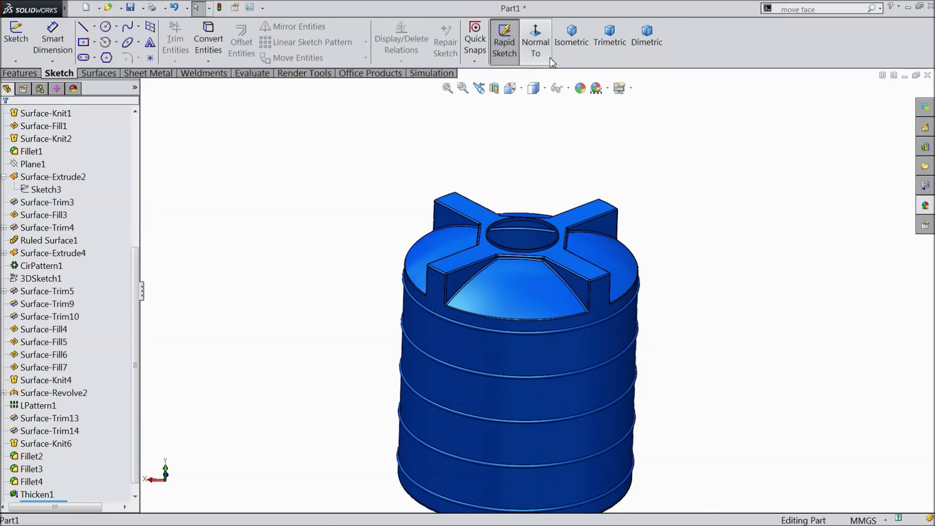
left_click(574, 45)
scroll(591, 284, "down", 2)
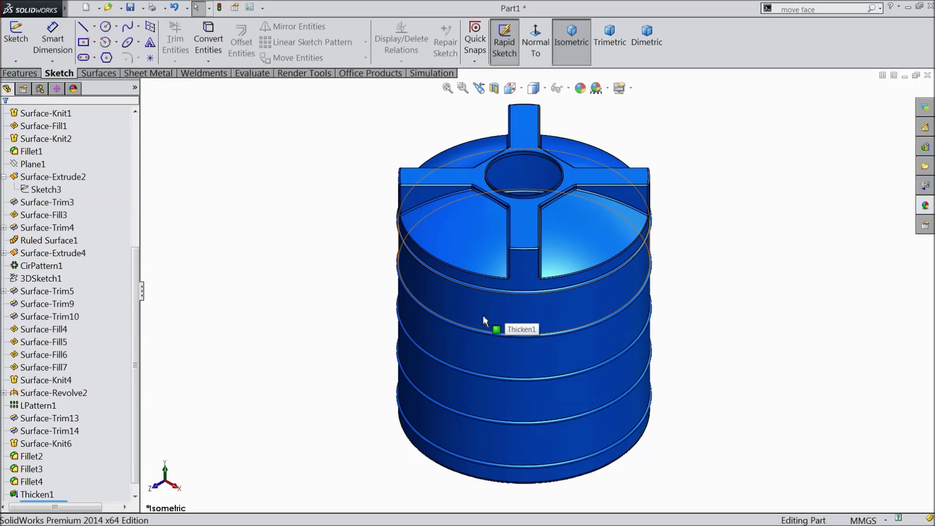
scroll(133, 274, "up", 6)
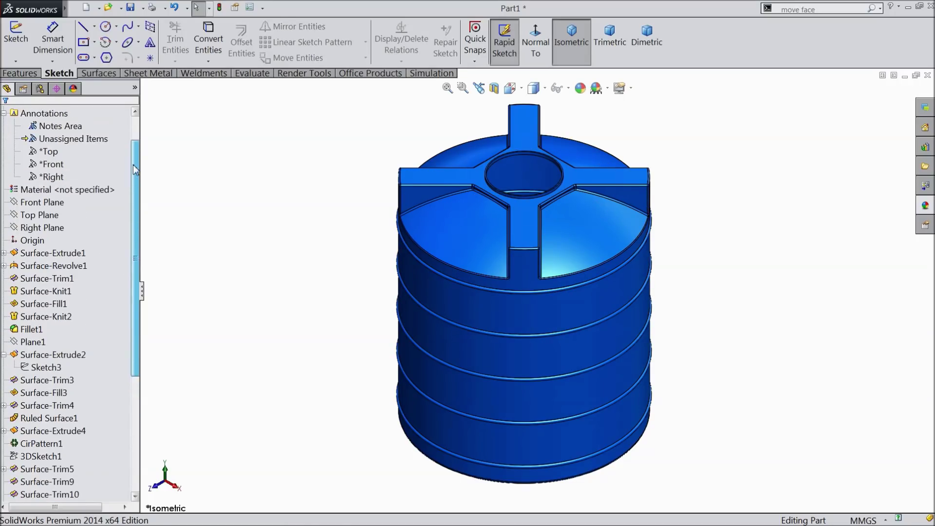
left_click(41, 240)
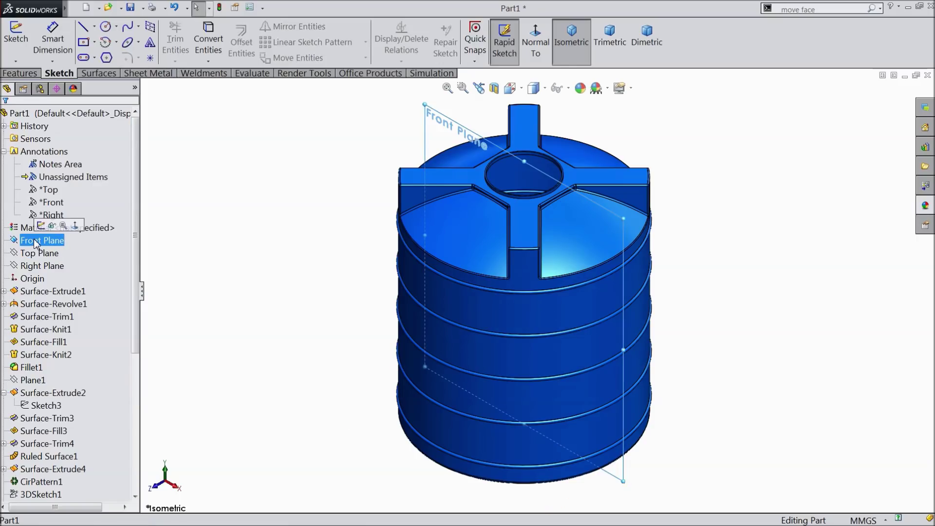
left_click(38, 254, "ctrl")
left_click(37, 254)
left_click(39, 266)
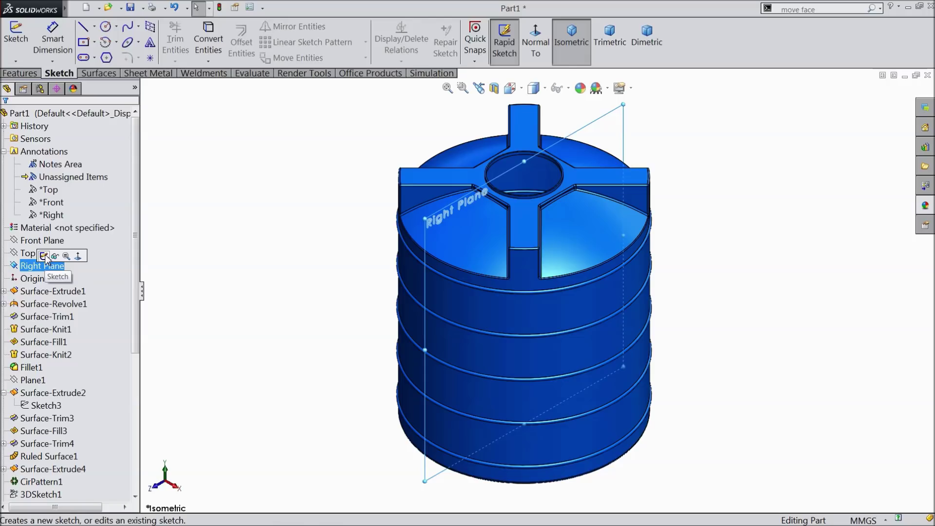
left_click(44, 255)
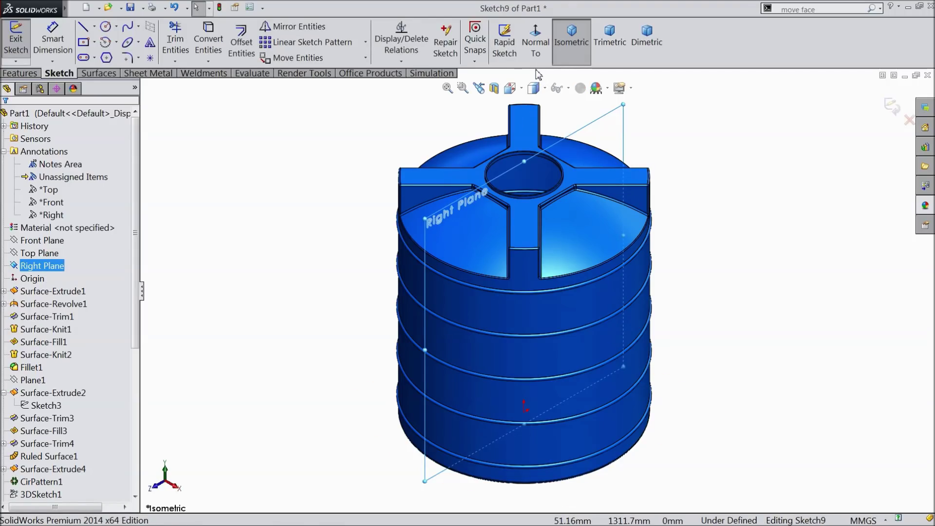
left_click(20, 73)
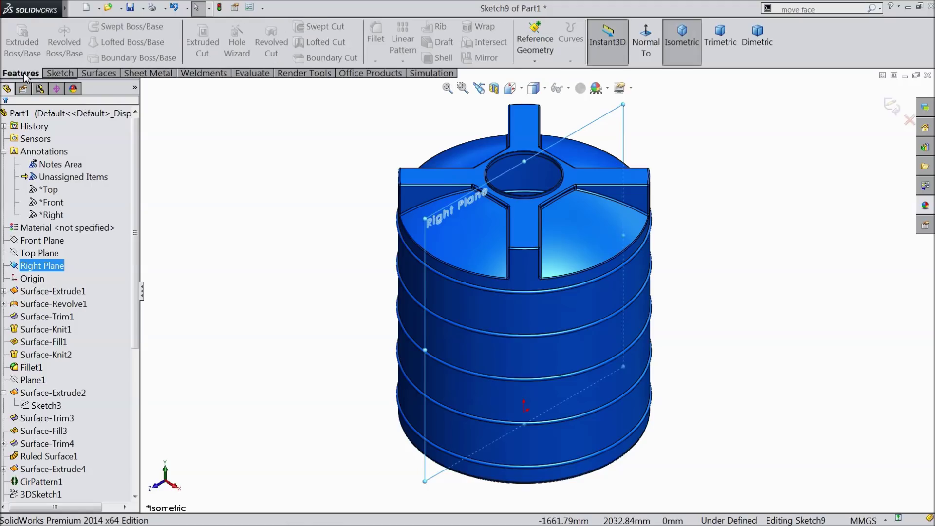
left_click(535, 62)
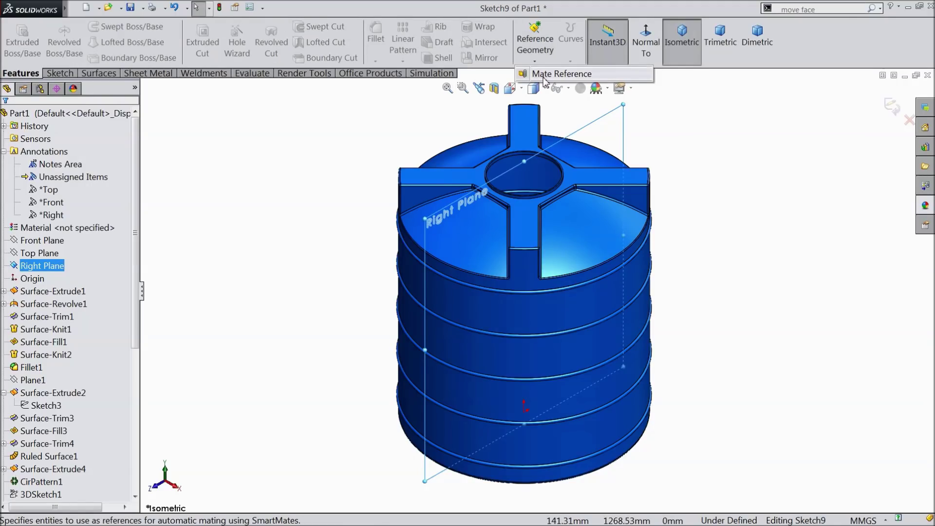
left_click(892, 106)
Create a reference plane parallel to the Right Plane at an offset of 500 mm
left_click(42, 238)
left_click(39, 253)
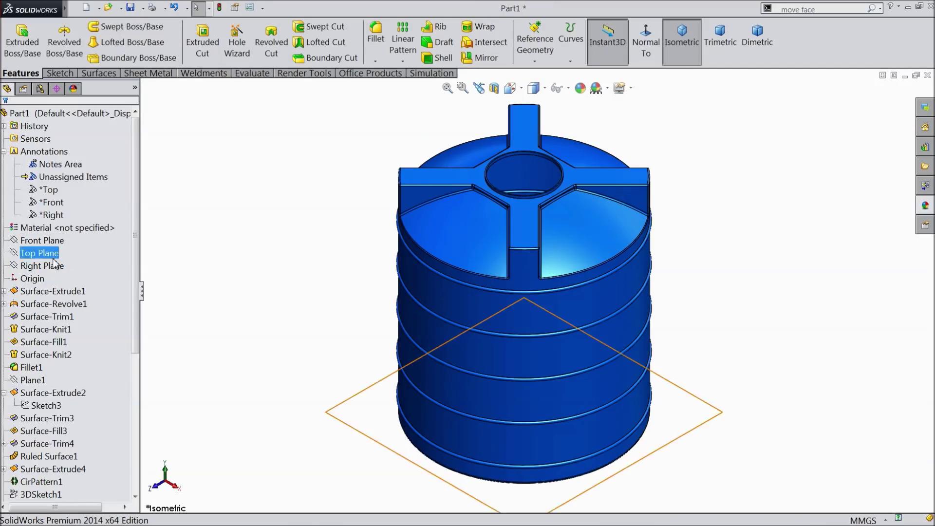
left_click(41, 265)
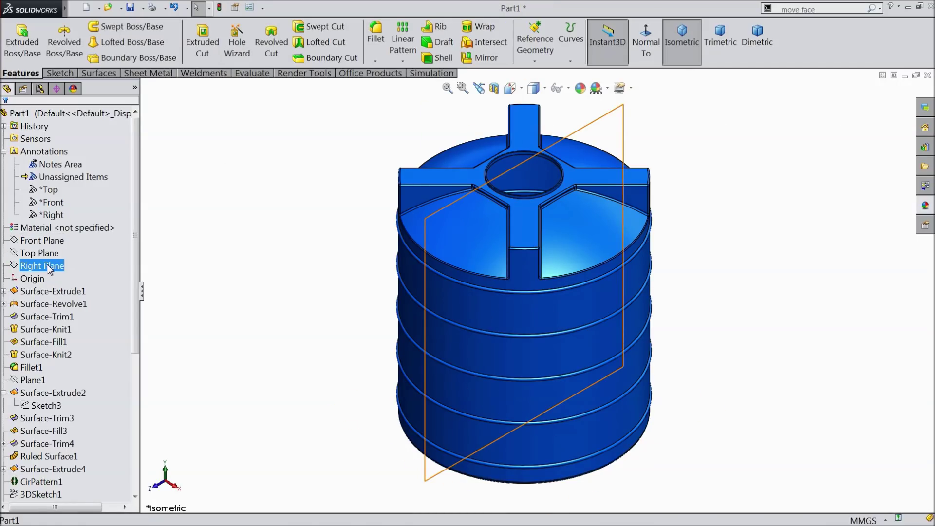
left_click(535, 61)
left_click(542, 76)
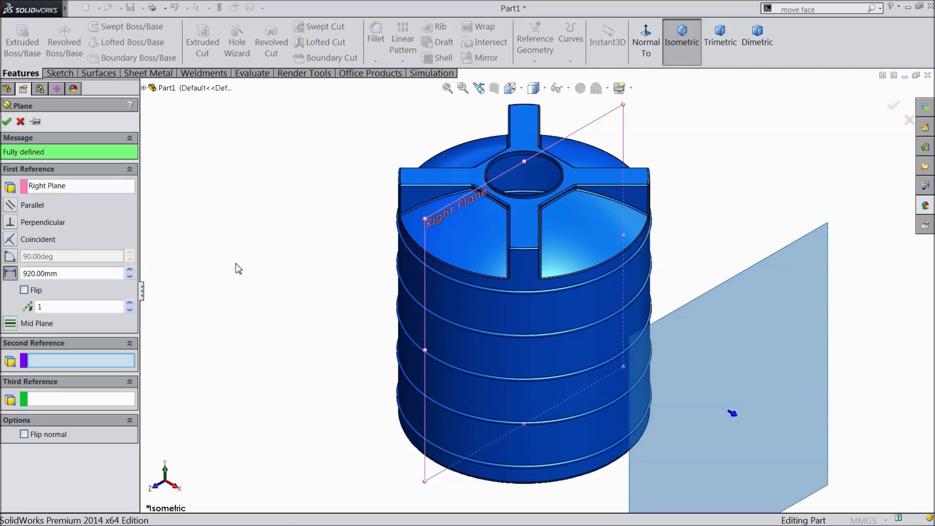
mouse_move(363, 270)
middle_mouse_down()
mouse_move(390, 268)
mouse_move(366, 273)
middle_mouse_up()
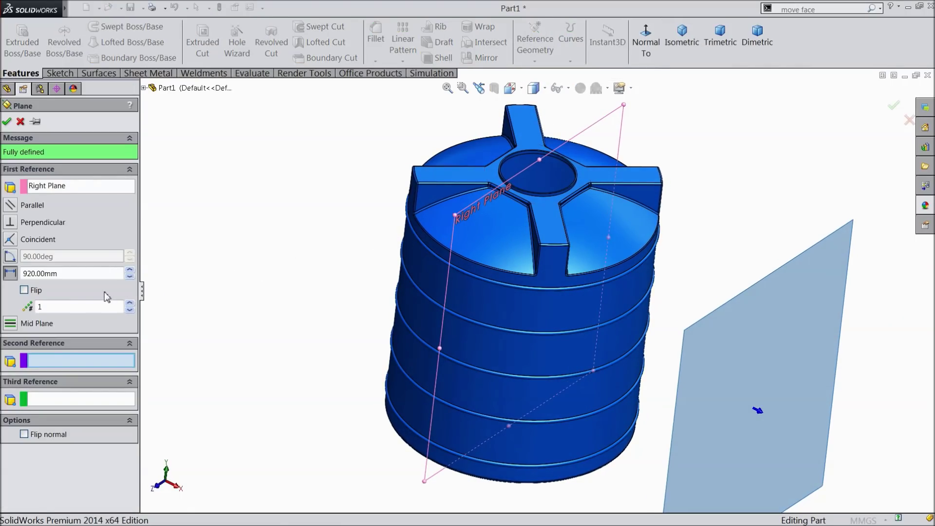
double_click(63, 271)
type("50")
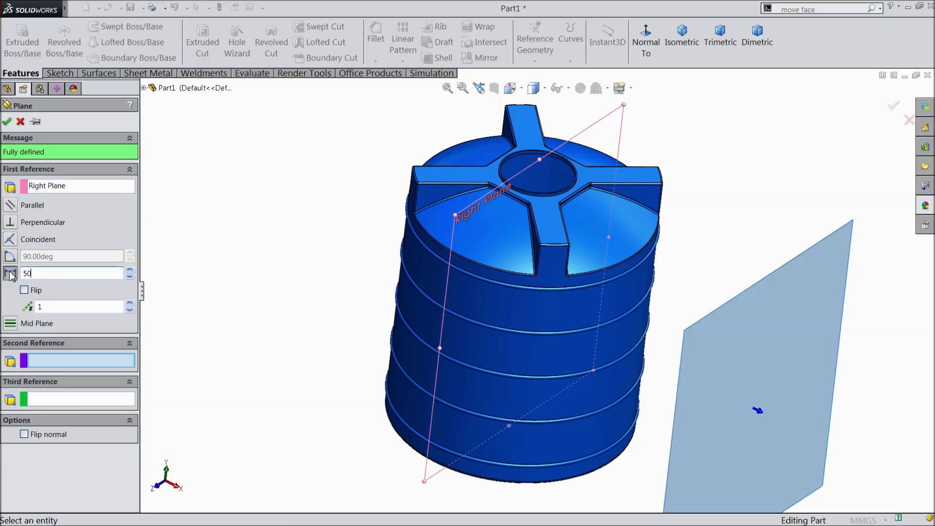
key("Return")
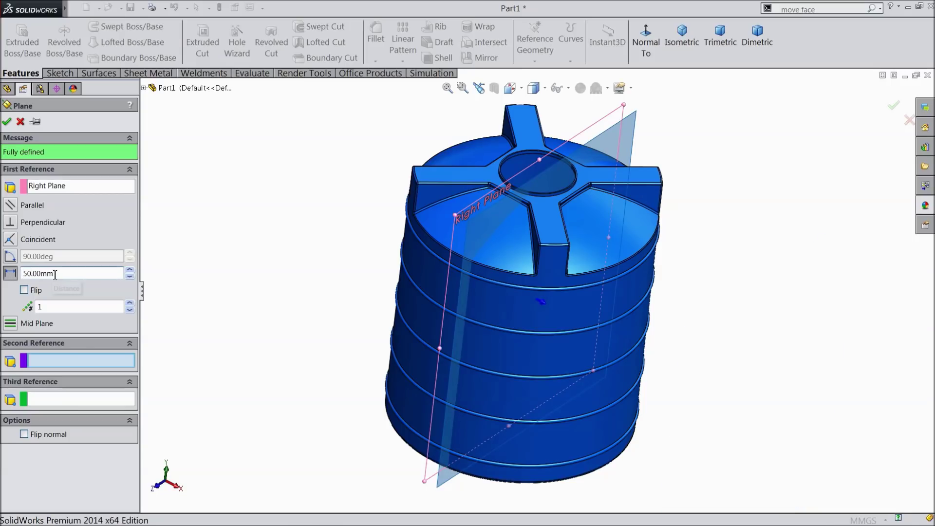
left_click_drag(55, 274, 22, 274)
type("500")
key("Return")
middle_click_drag(236, 266, 163, 240)
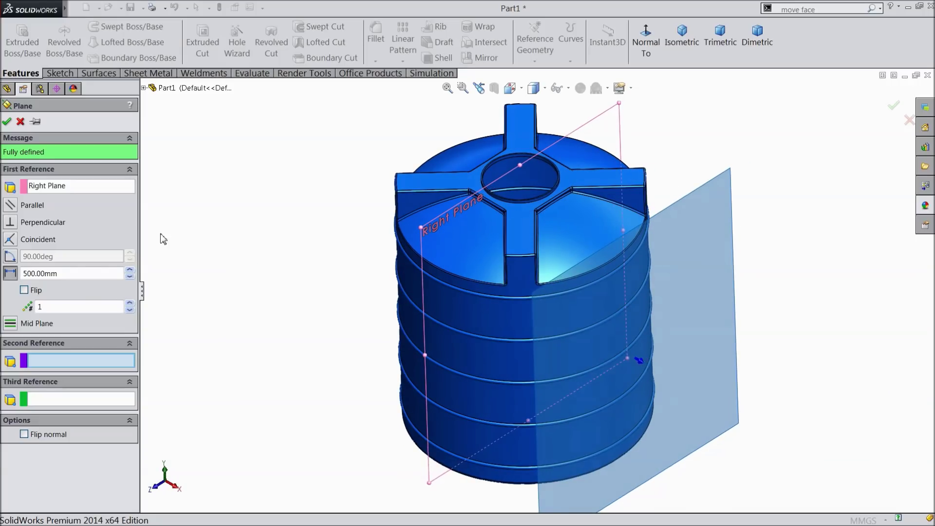
left_click(6, 121)
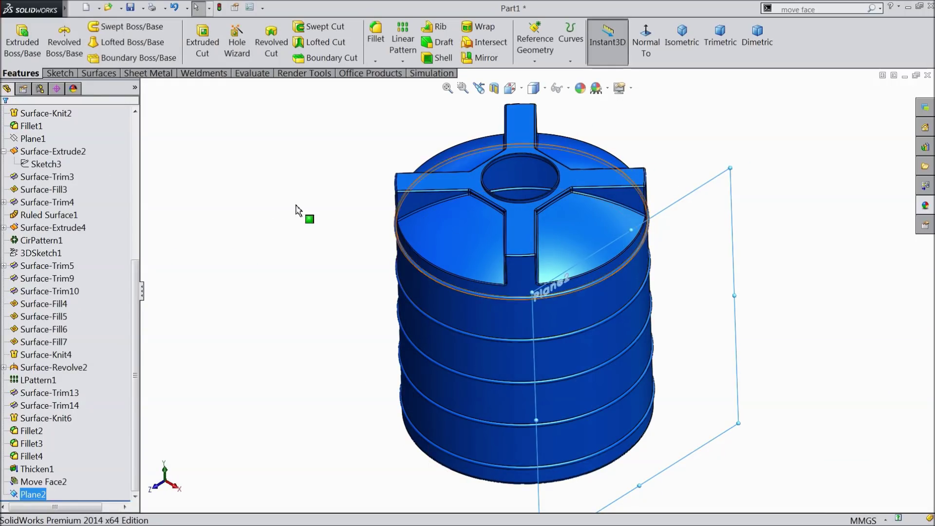
On the new offset plane, sketch a horizontal centerline about 698 mm long across the tank, just above the second rib from the top
left_click(59, 72)
left_click(15, 41)
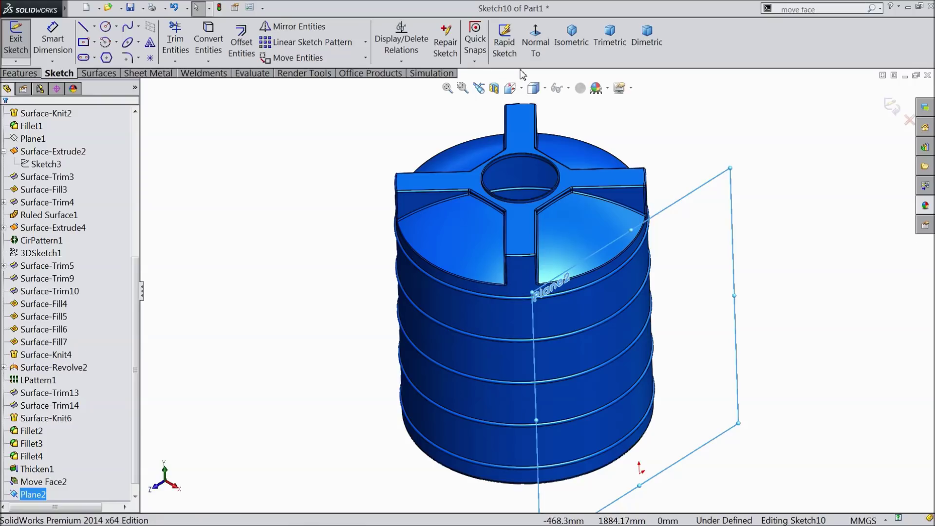
left_click(535, 39)
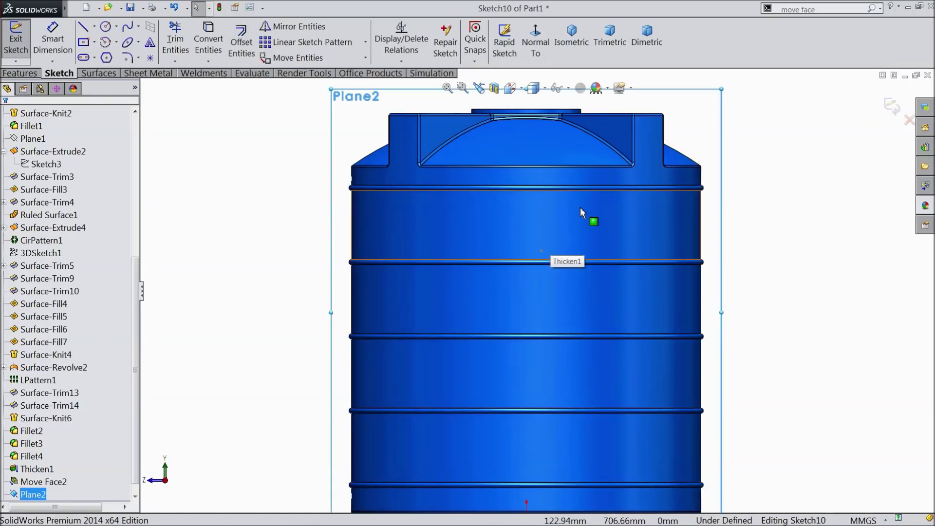
scroll(581, 213, "down", 2)
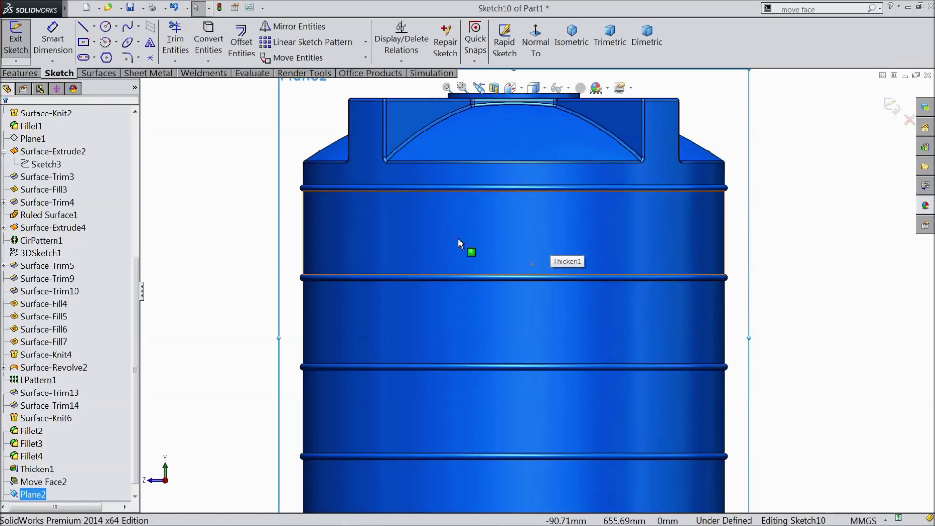
left_click(95, 27)
left_click(100, 56)
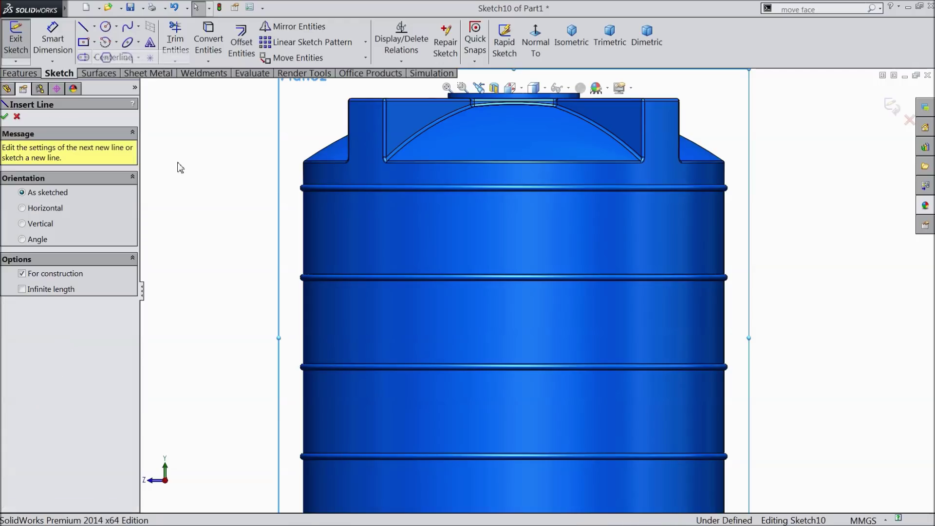
left_click(330, 267)
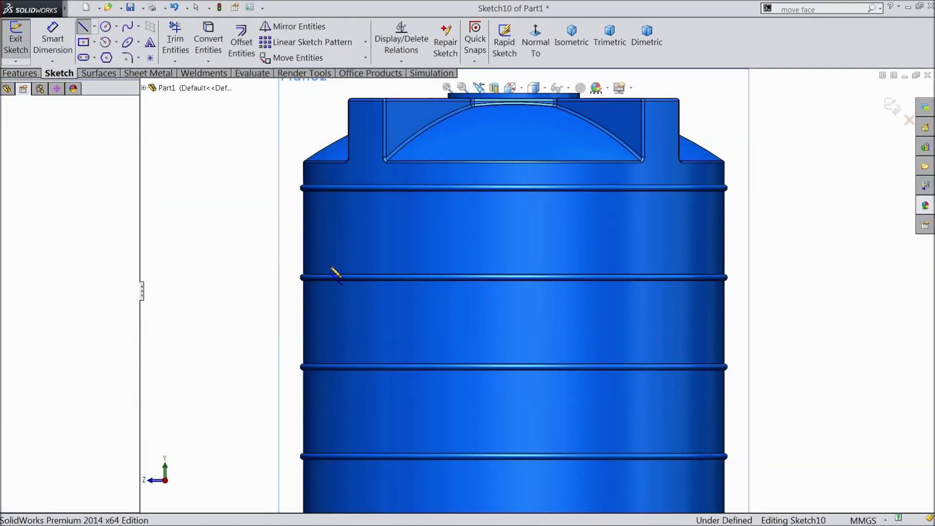
left_click(700, 267)
right_click(704, 243)
left_click(735, 96)
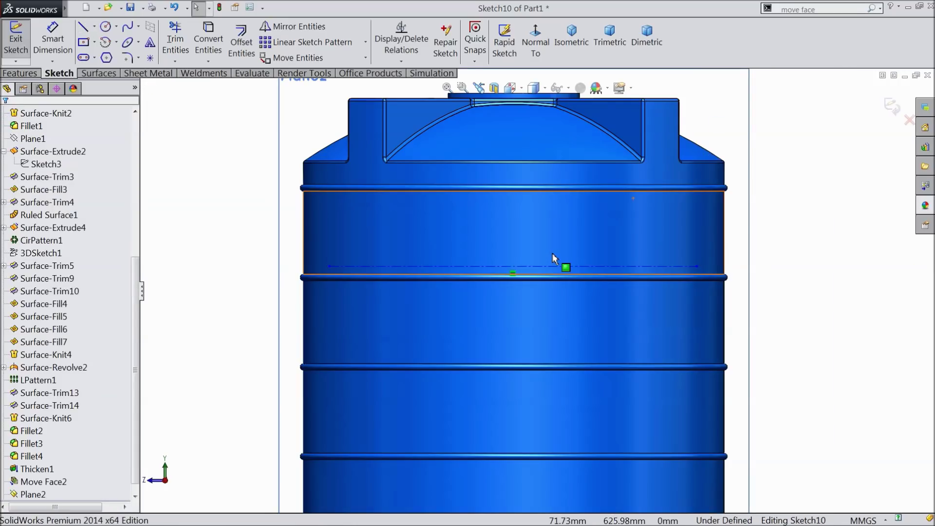
Add the sketch text "WATER TANK 400 ltr." along the horizontal centerline
left_click(150, 44)
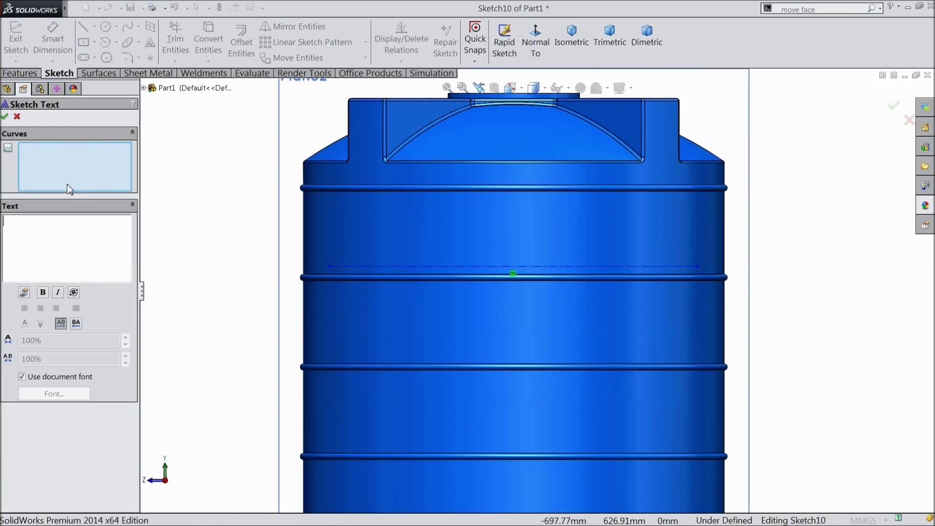
left_click(381, 267)
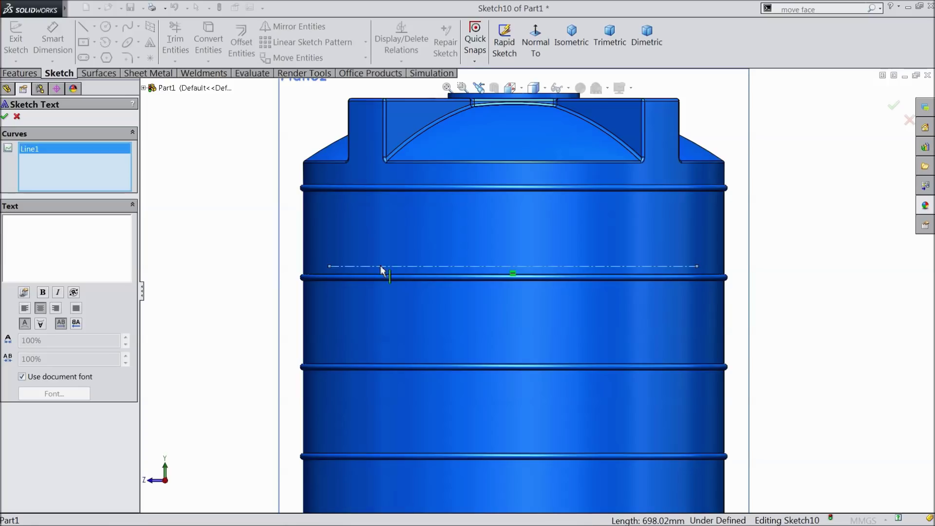
left_click(77, 244)
type("WATER TANK 400 ltr.")
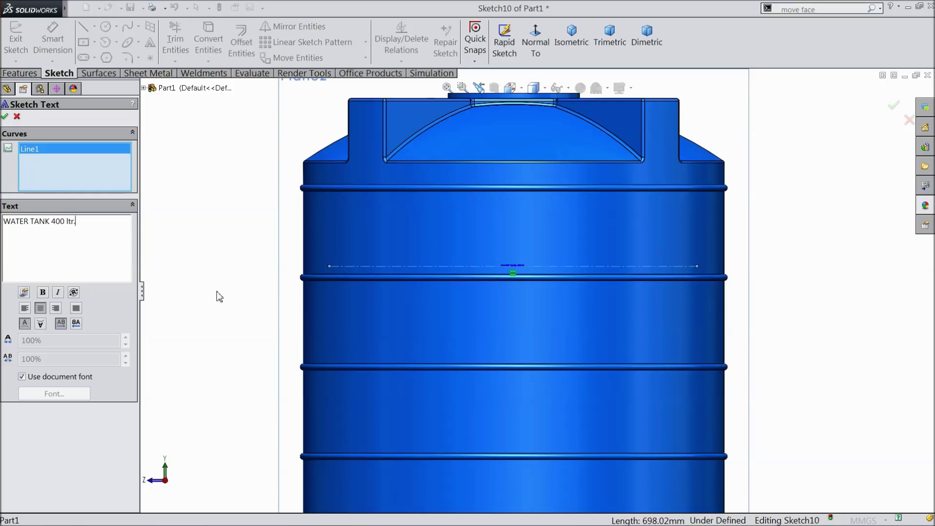
Override the document font for the sketch text with a 50 mm height and set its character spacing to 95%
scroll(536, 254, "down", 8)
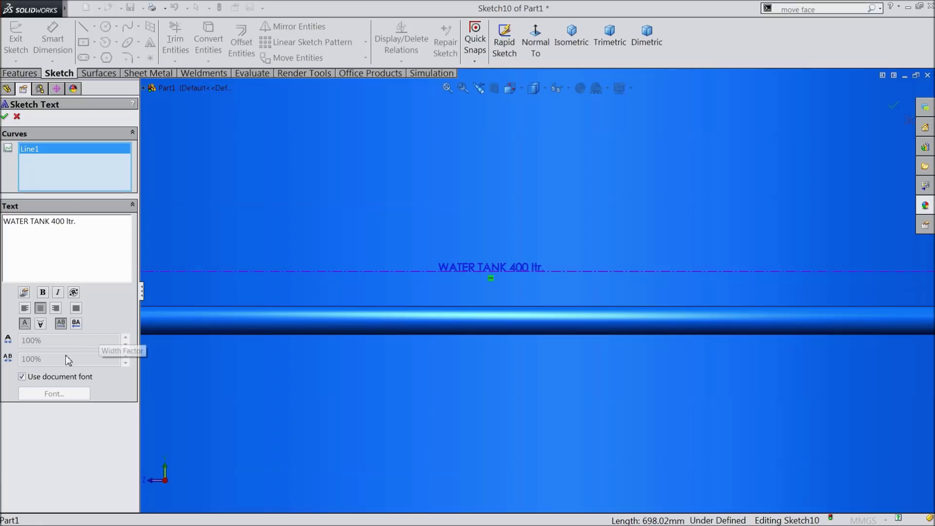
left_click(43, 293)
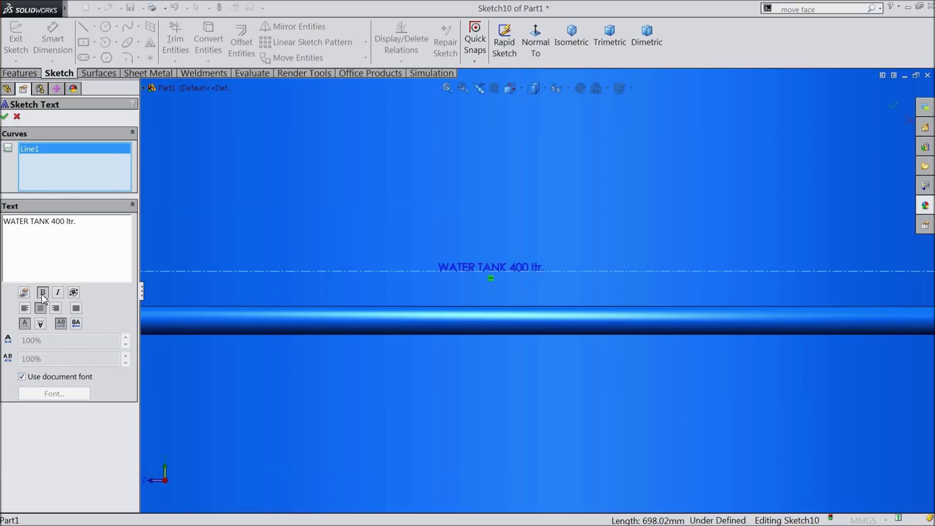
left_click(22, 378)
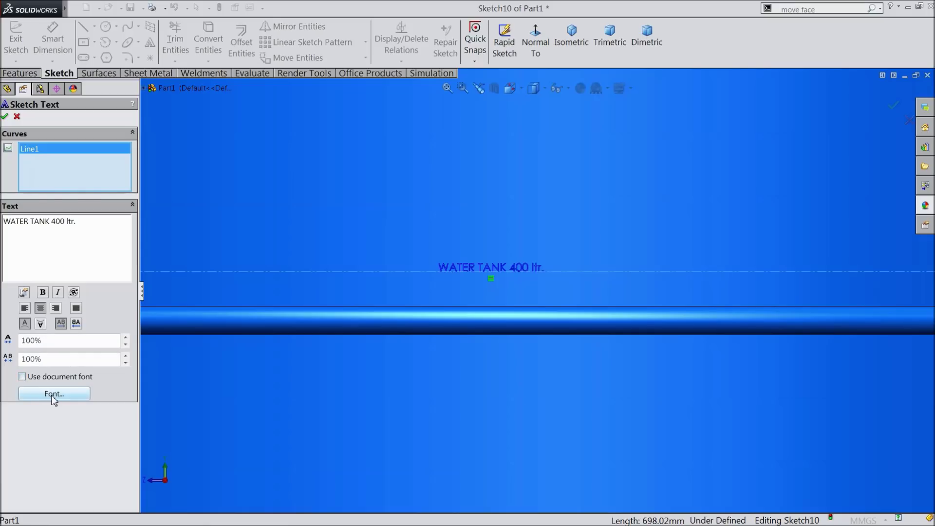
left_click(54, 394)
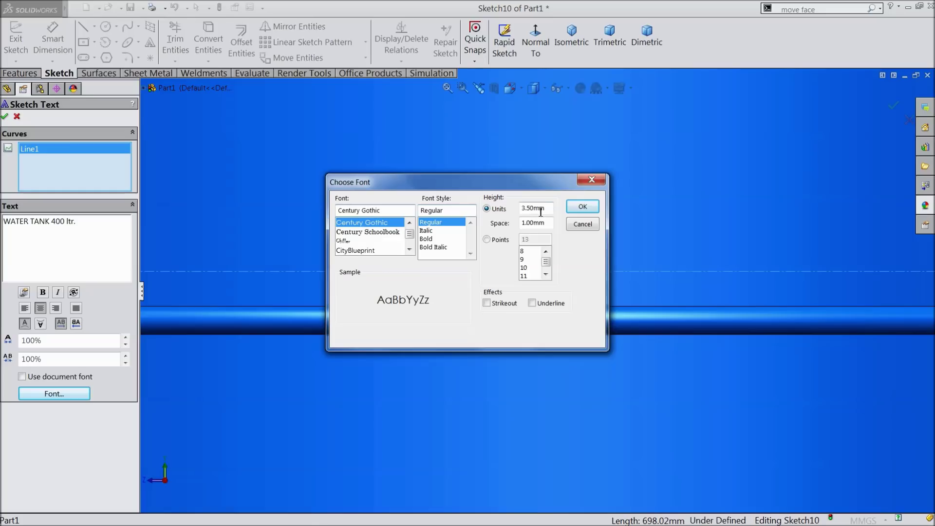
left_click_drag(547, 210, 520, 209)
type("30")
key("Return")
scroll(565, 292, "up", 4)
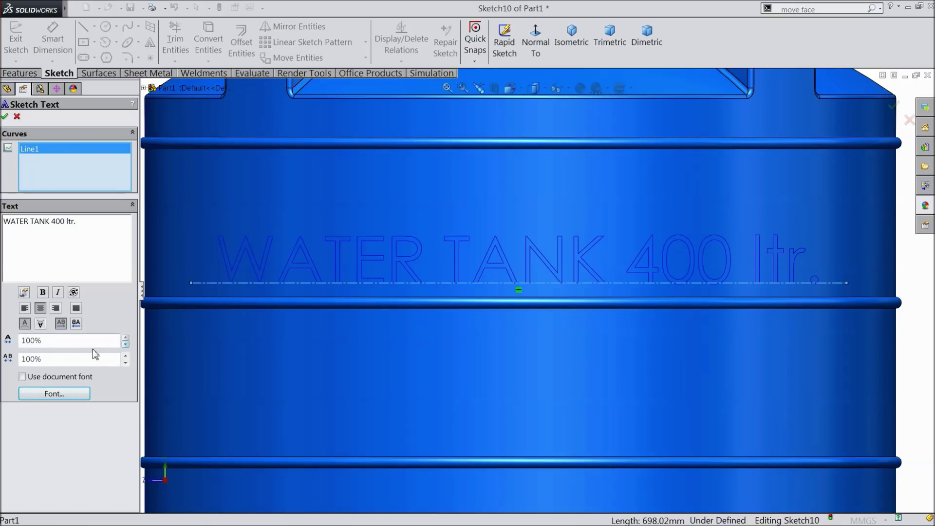
left_click_drag(50, 361, 9, 356)
type("95")
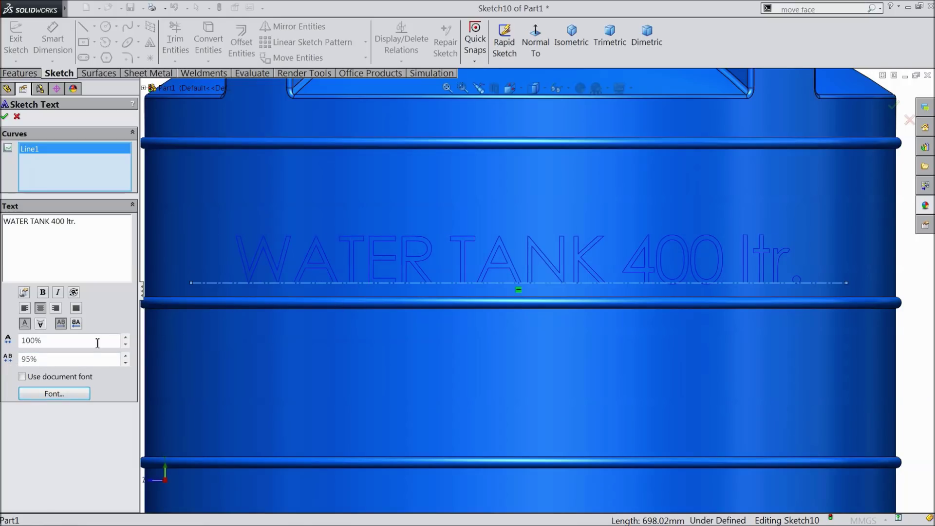
Change the sketch text's font style to Bold and its height to 60 mm
left_click(46, 394)
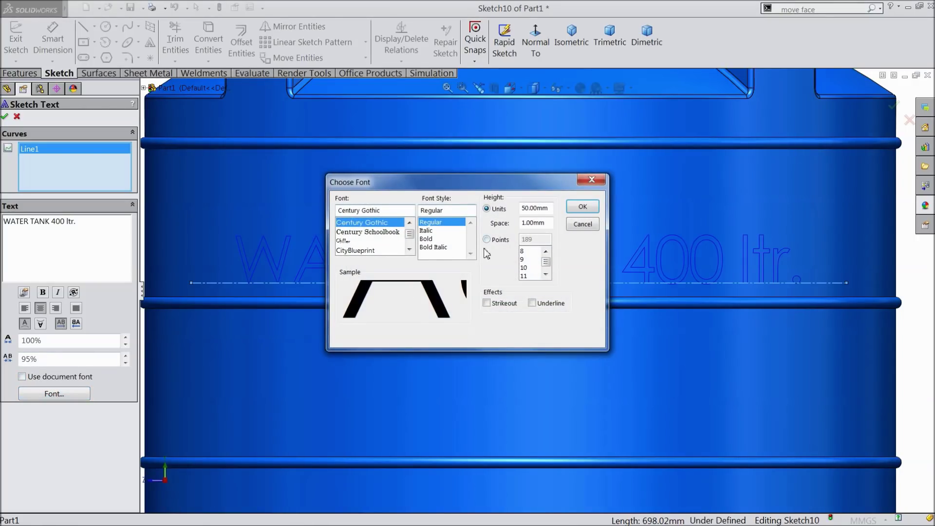
left_click(431, 240)
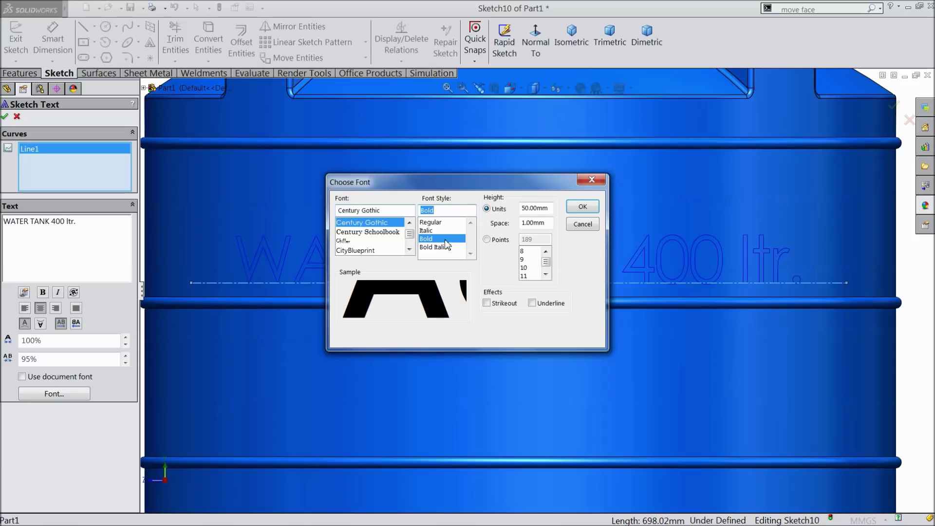
double_click(535, 208)
type("60")
left_click(583, 206)
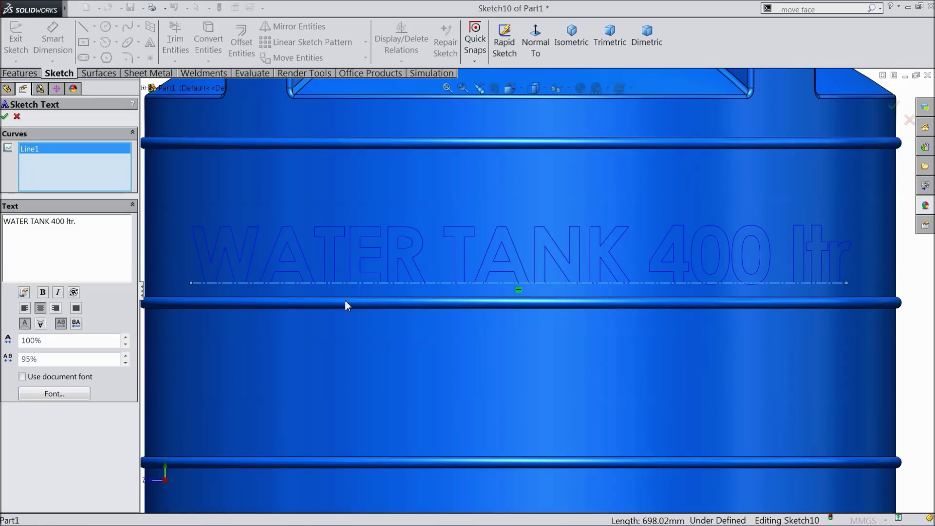
scroll(691, 329, "up", 2)
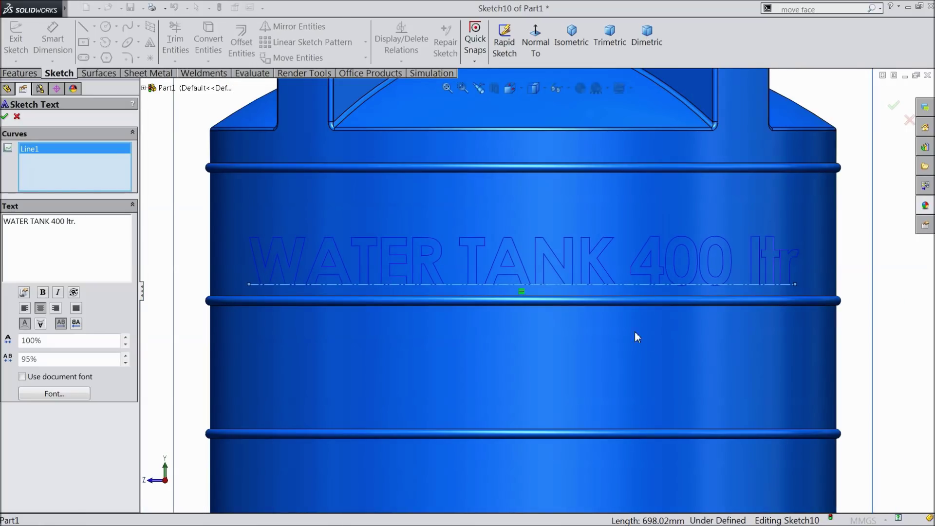
Accept the sketch text and project it as a split line onto the tank's cylindrical face between the top two ribs
left_click(5, 116)
key("z")
middle_click_drag(288, 213, 294, 251)
scroll(607, 341, "down", 2)
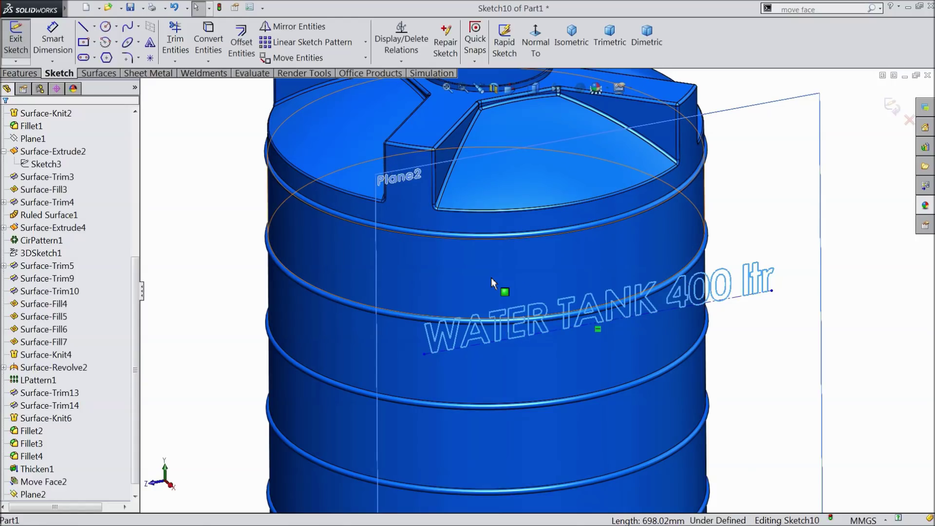
left_click(19, 73)
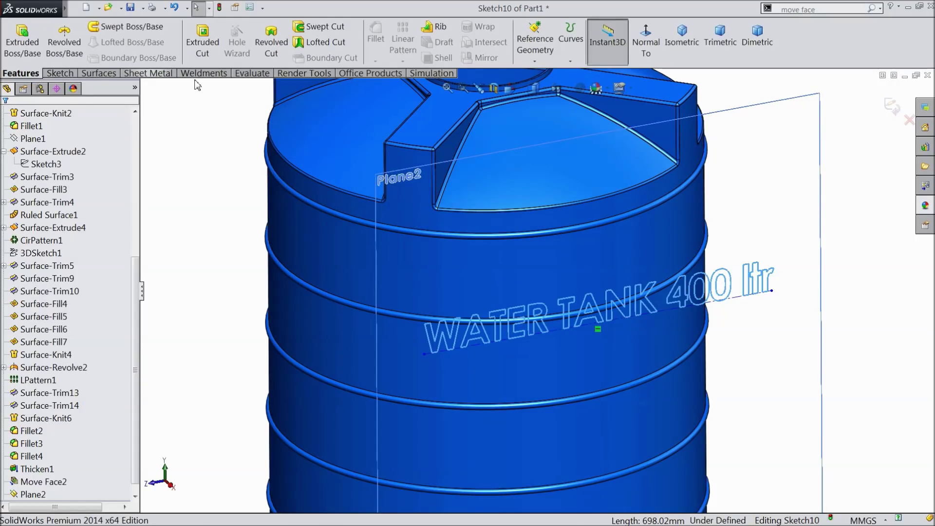
left_click(571, 46)
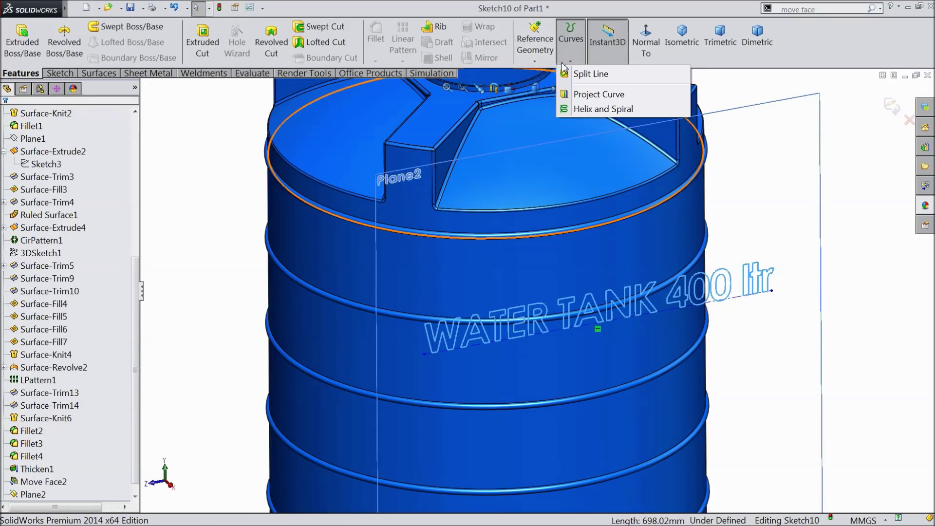
left_click(591, 75)
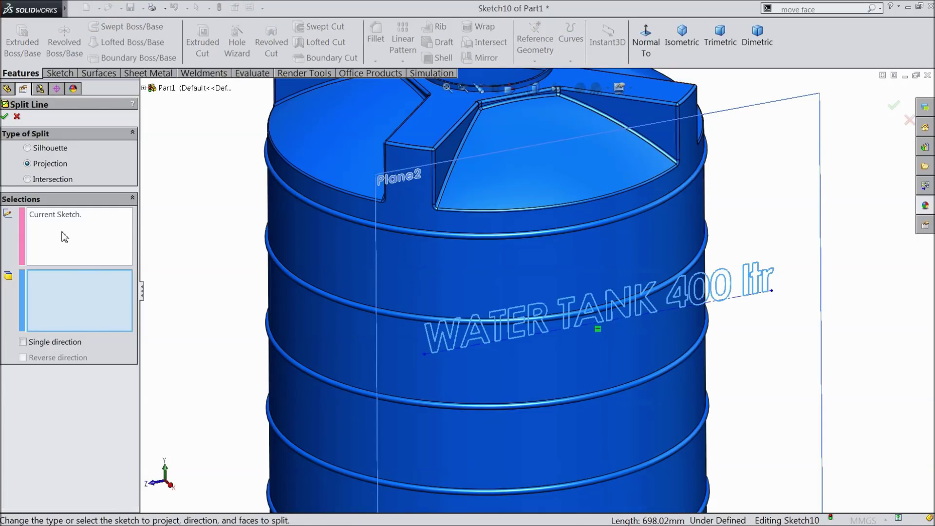
left_click(346, 267)
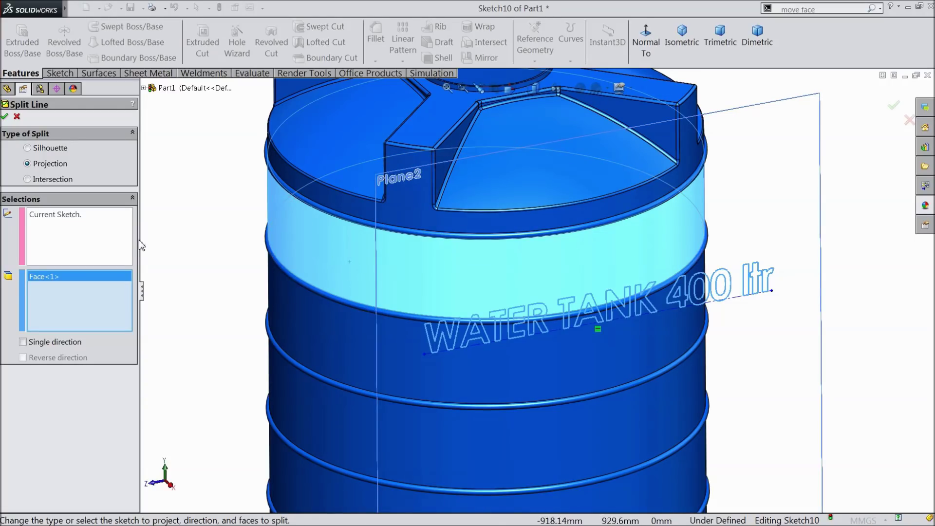
left_click(4, 116)
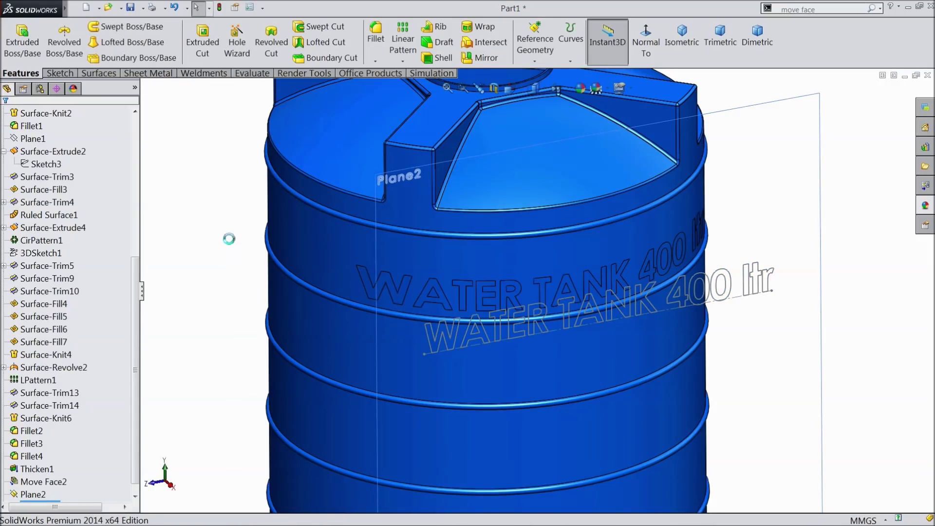
Hide the offset plane that carries the lettering sketch
mouse_move(225, 229)
middle_mouse_down()
mouse_move(240, 232)
mouse_move(230, 245)
middle_mouse_up()
left_click(827, 168)
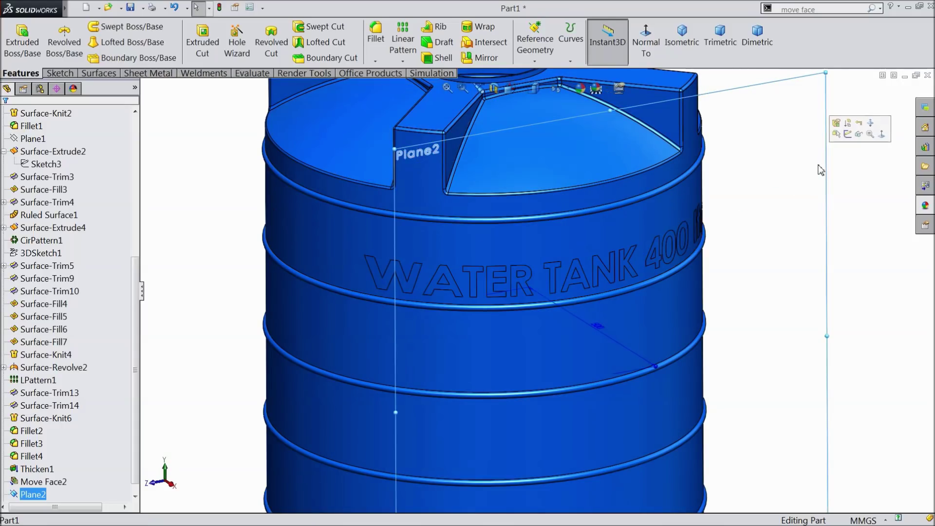
left_click(859, 135)
Start a face appearance on the split letter W and set its color to white (RGB 255, 255, 255)
middle_click_drag(779, 242, 755, 241)
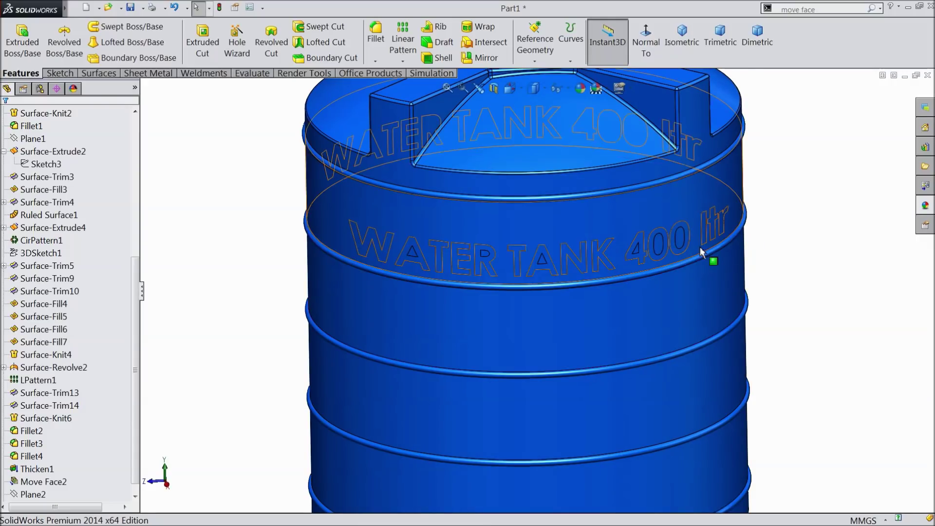
scroll(709, 261, "down", 3)
left_click(233, 253)
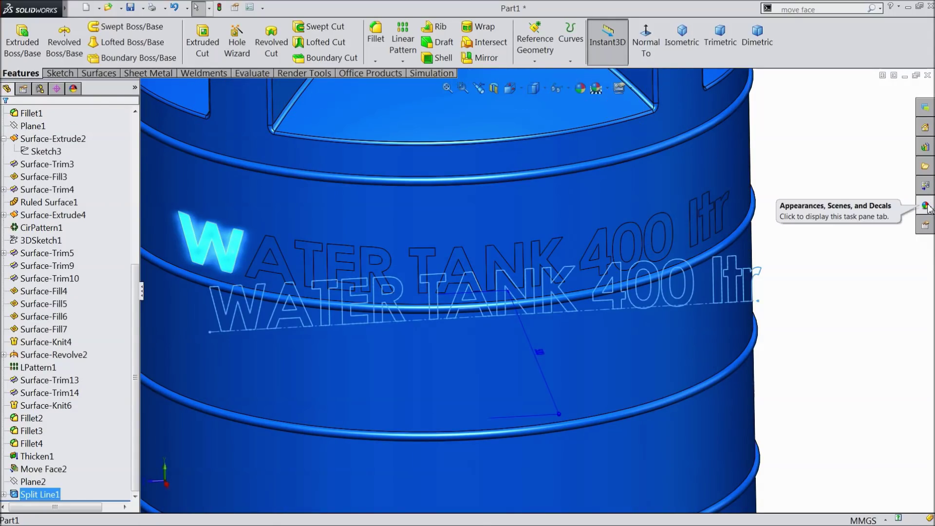
left_click(580, 89)
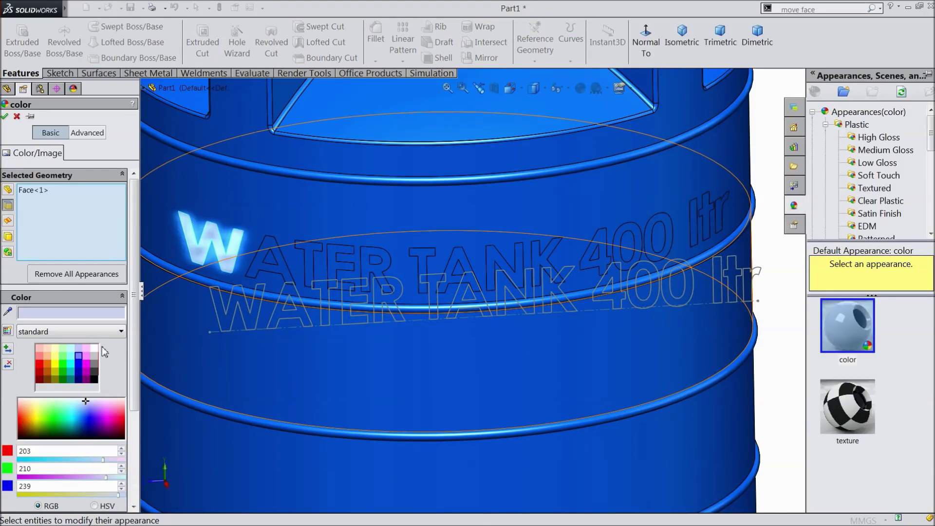
left_click(94, 349)
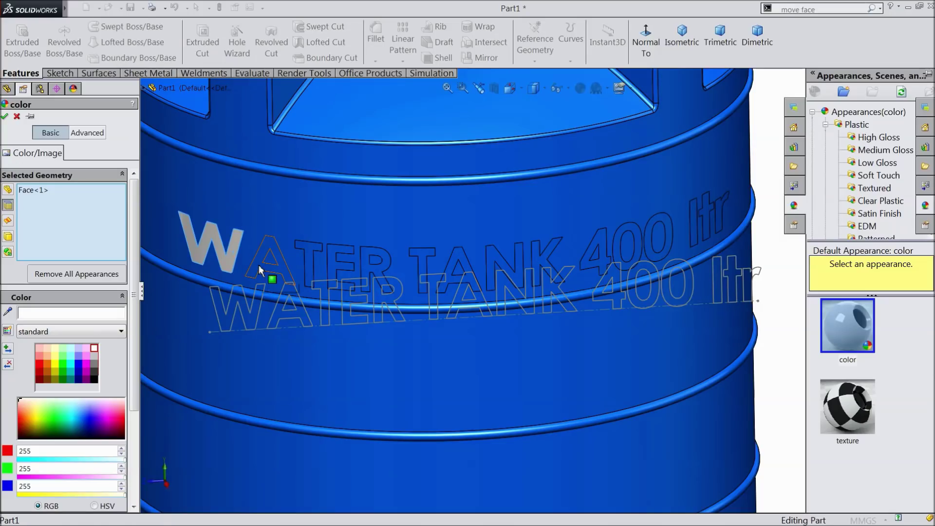
Add the remaining letter faces of "WATER TANK" to the white color selection
left_click(259, 264)
left_click(310, 255)
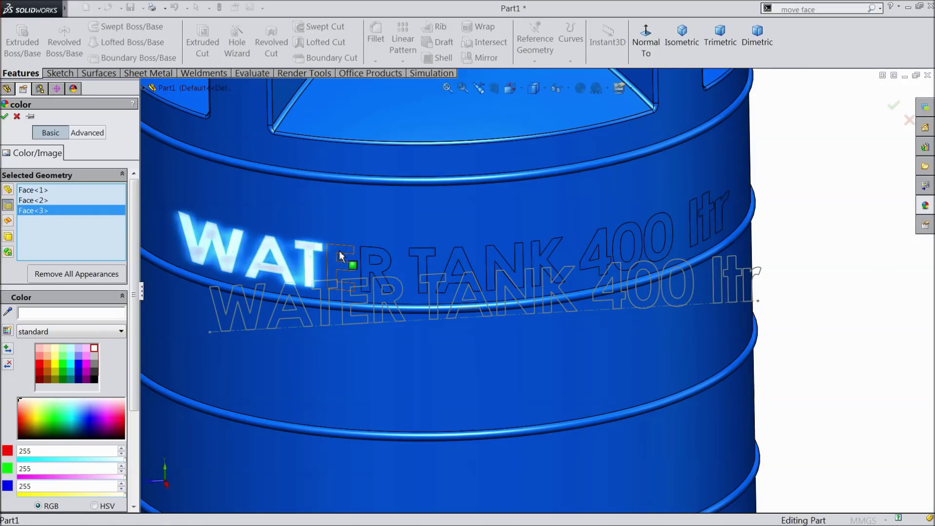
left_click(339, 255)
left_click(387, 272)
left_click(429, 267)
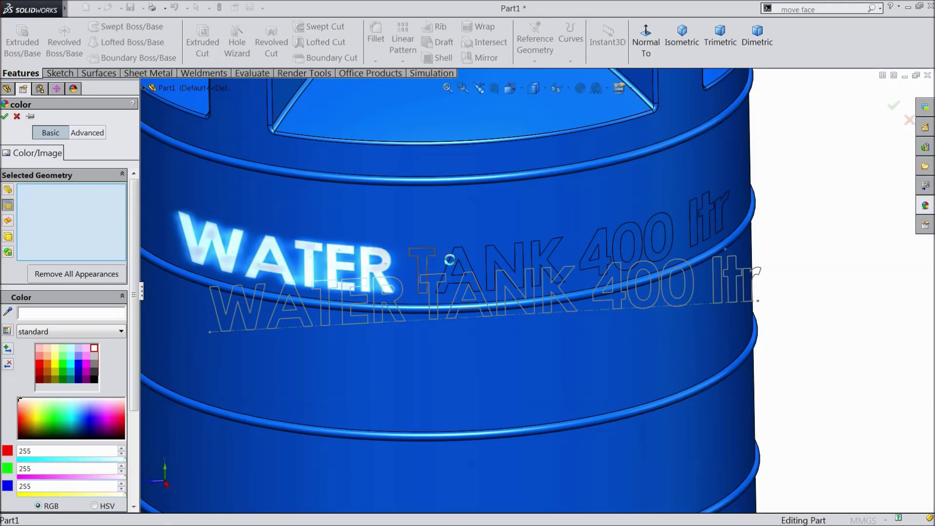
left_click(470, 268)
left_click(503, 268)
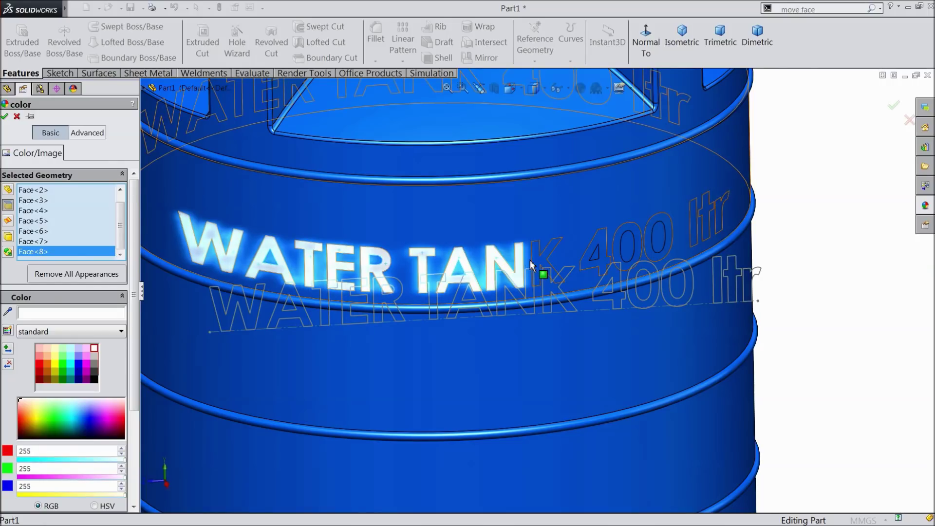
left_click(548, 265)
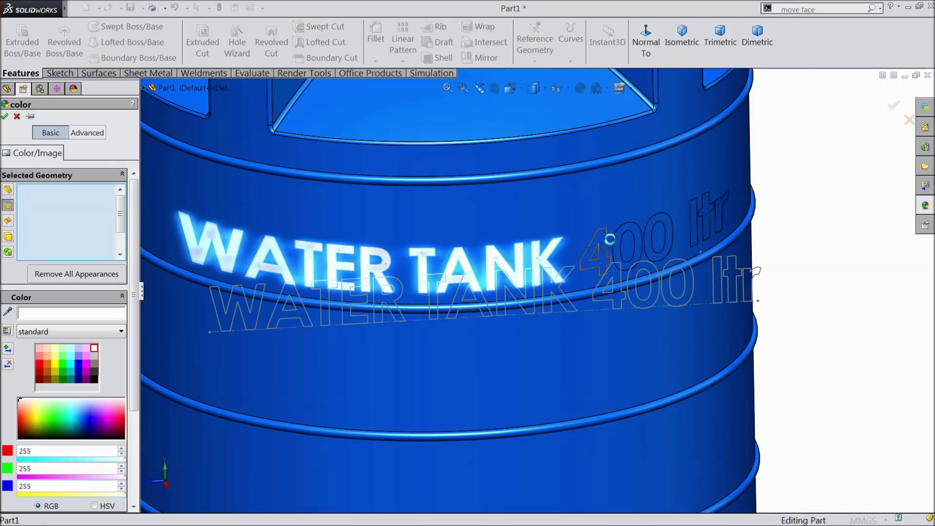
Add the character faces of "400 ltr" to the white color selection and apply the appearance
left_click(636, 236)
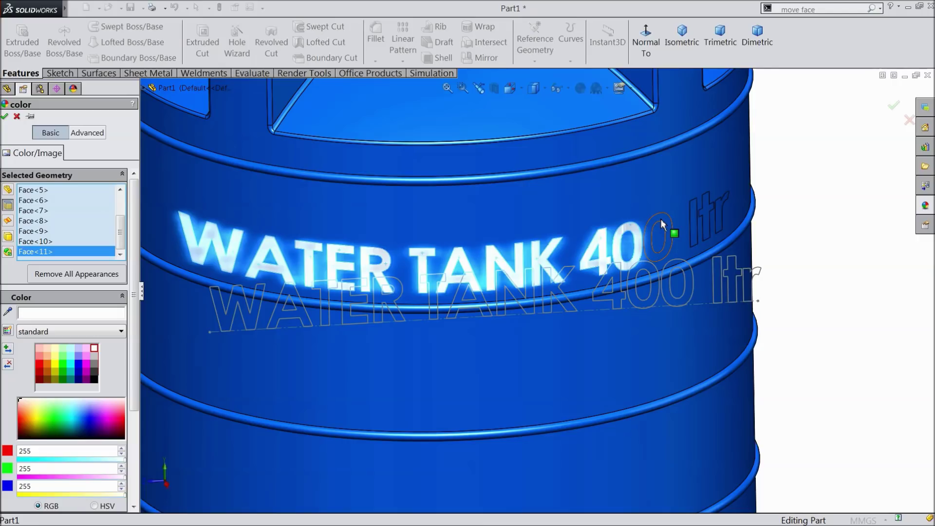
left_click(663, 224)
left_click(695, 222)
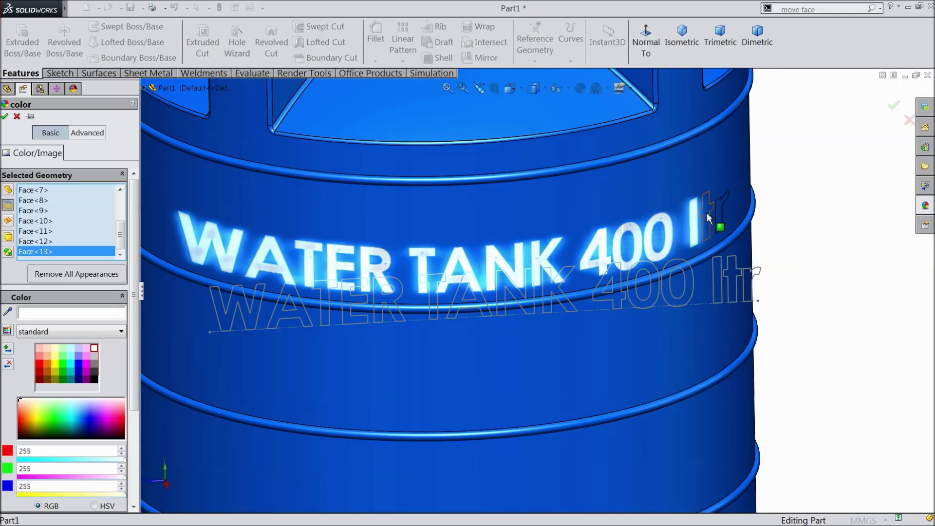
left_click(711, 215)
left_click(719, 210)
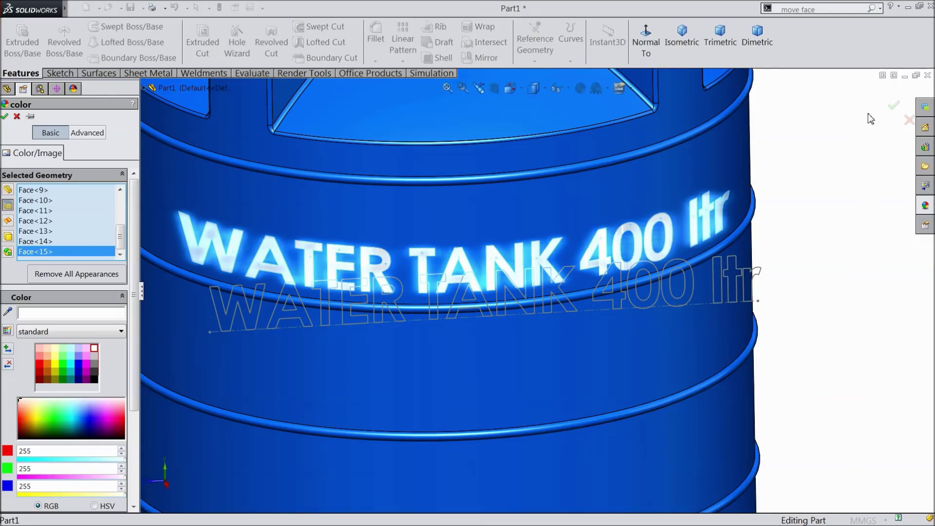
left_click(894, 106)
key("f")
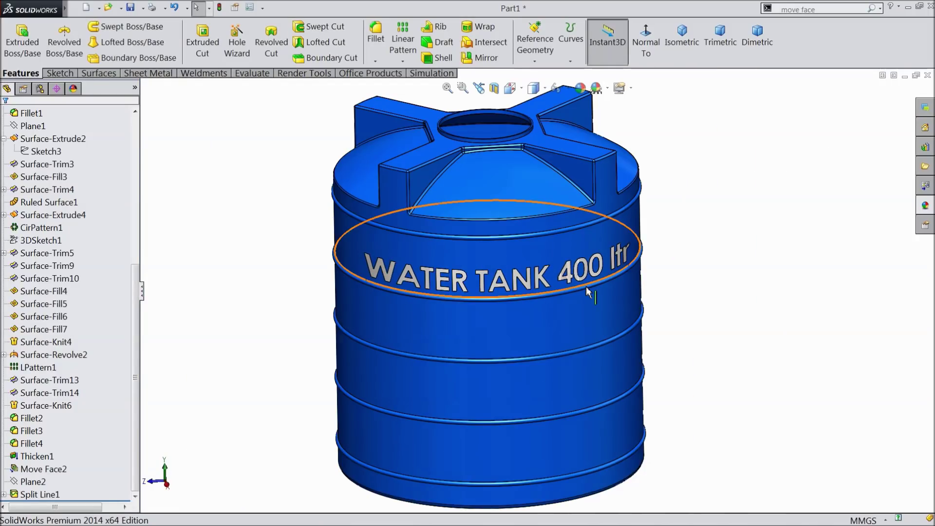
mouse_move(595, 293)
middle_mouse_down()
mouse_move(609, 273)
mouse_move(592, 296)
middle_mouse_up()
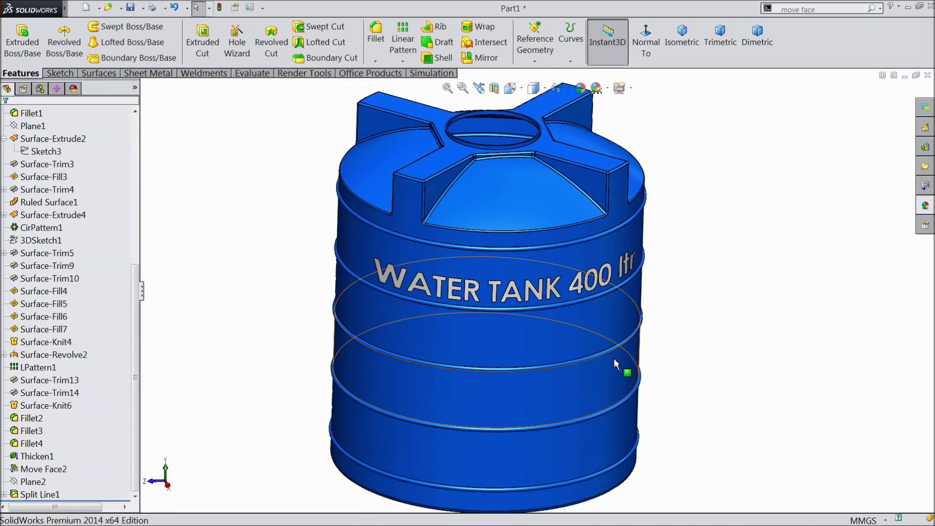
middle_click_drag(566, 371, 604, 391)
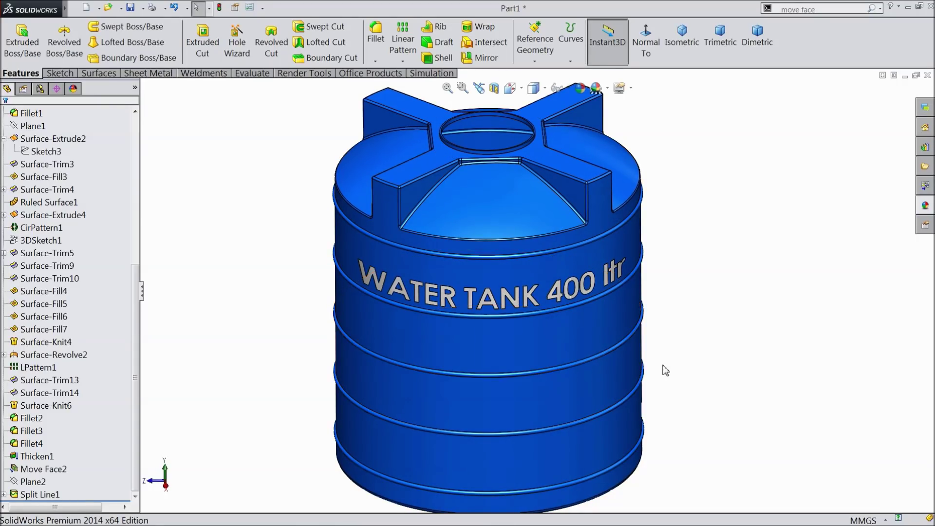
middle_click_drag(703, 354, 716, 329)
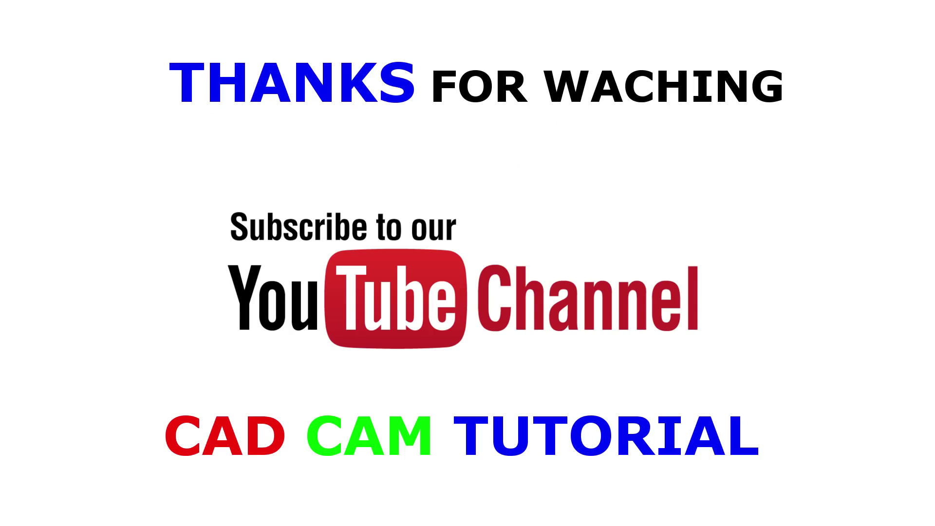